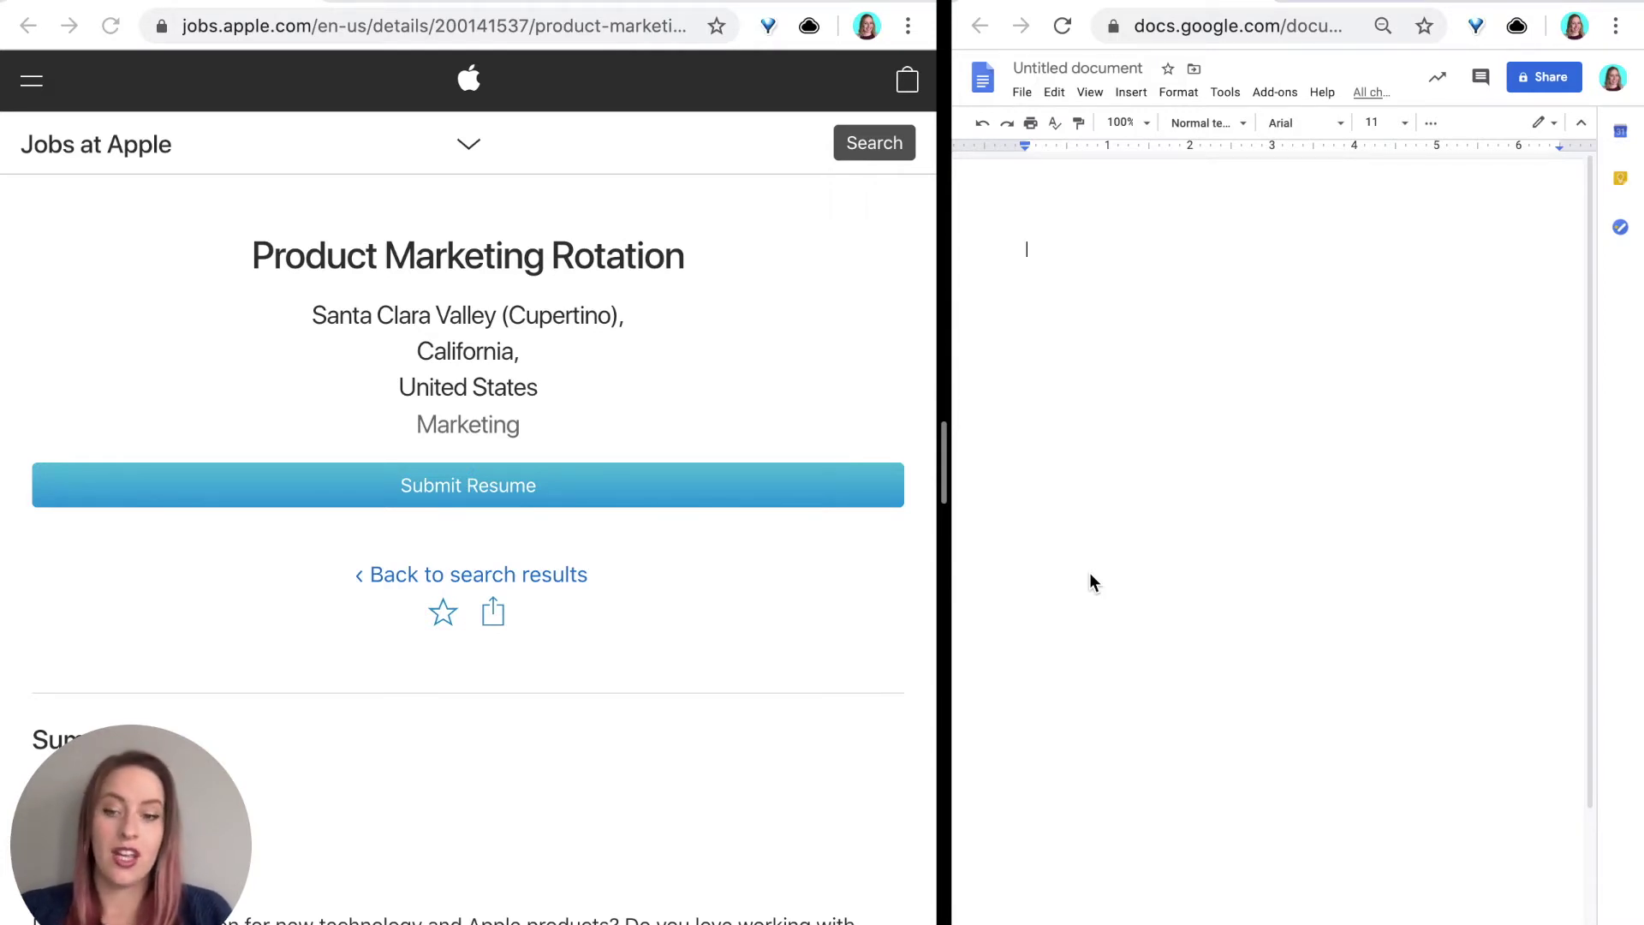
Select the two summary paragraphs on the Apple job posting.
scroll(578, 576, down, 5)
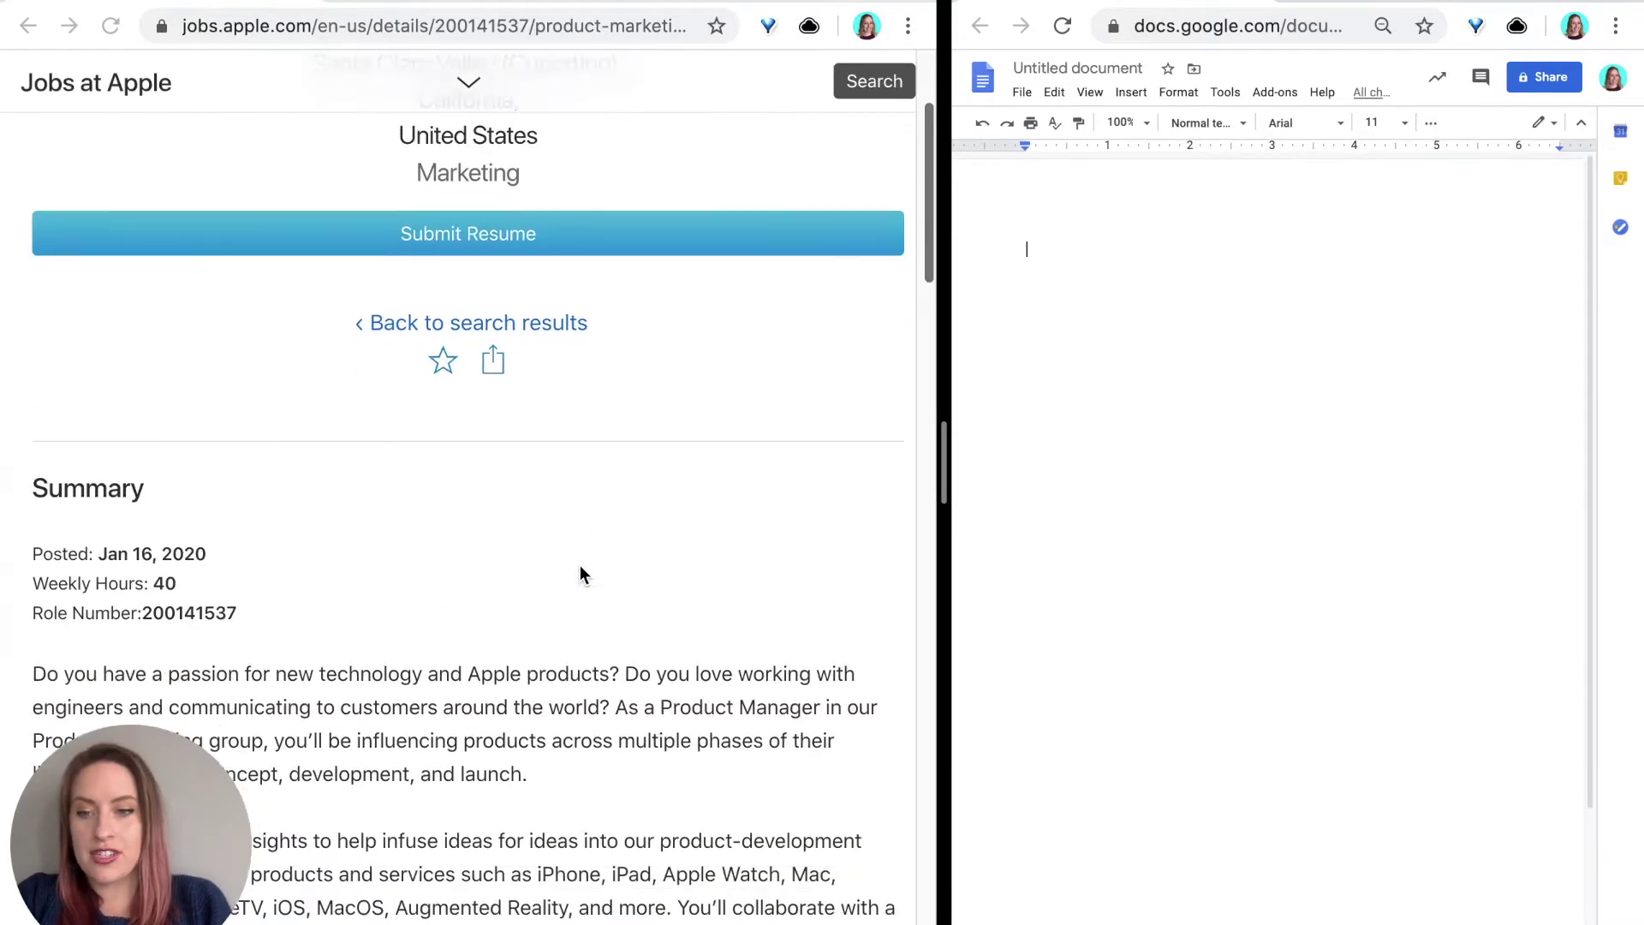
scroll(304, 619, down, 3)
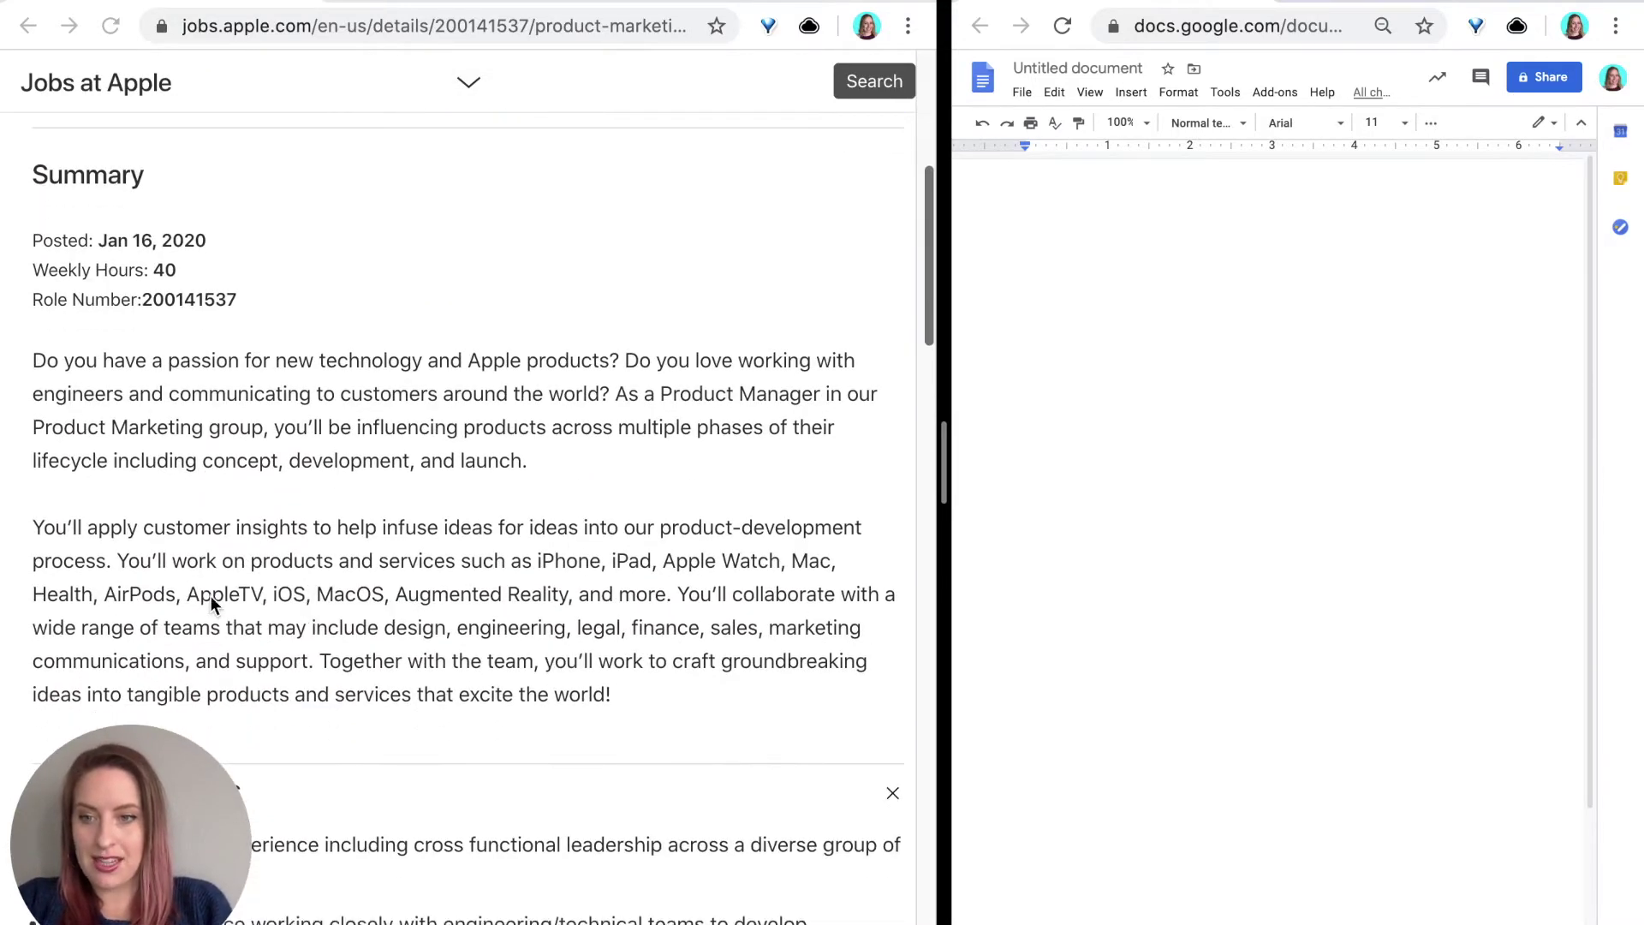
click(36, 365)
drag(36, 365, 655, 717)
key(super+c)
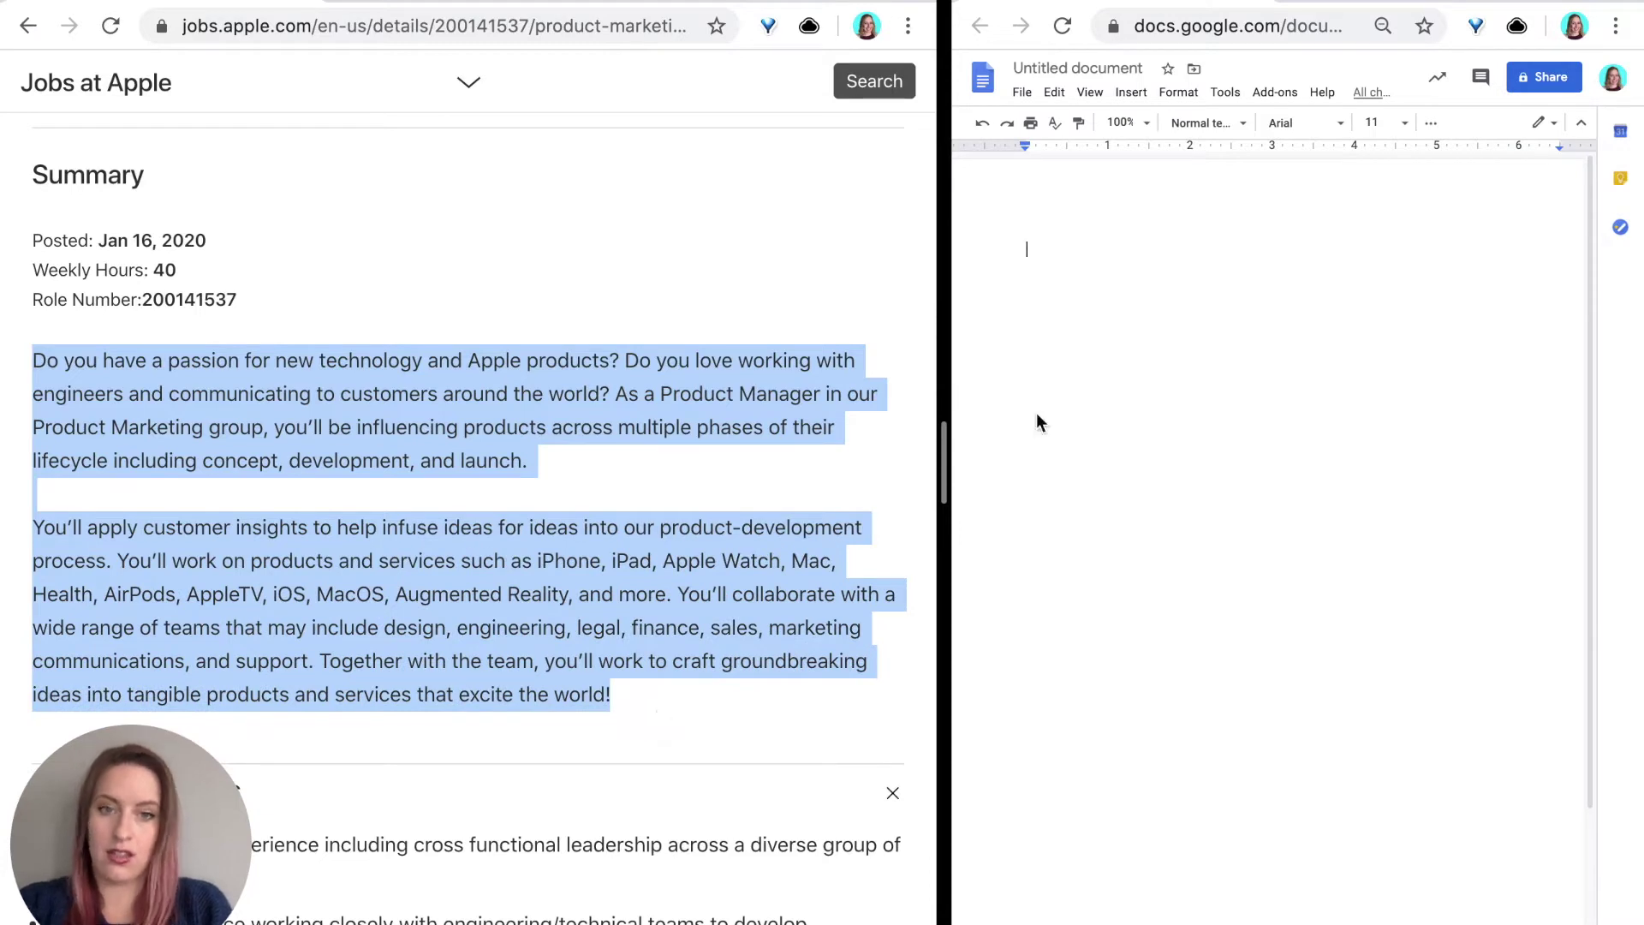
Type 'Summary' in the document and paste the two paragraphs below it as plain text.
click(1132, 268)
text(Summary)
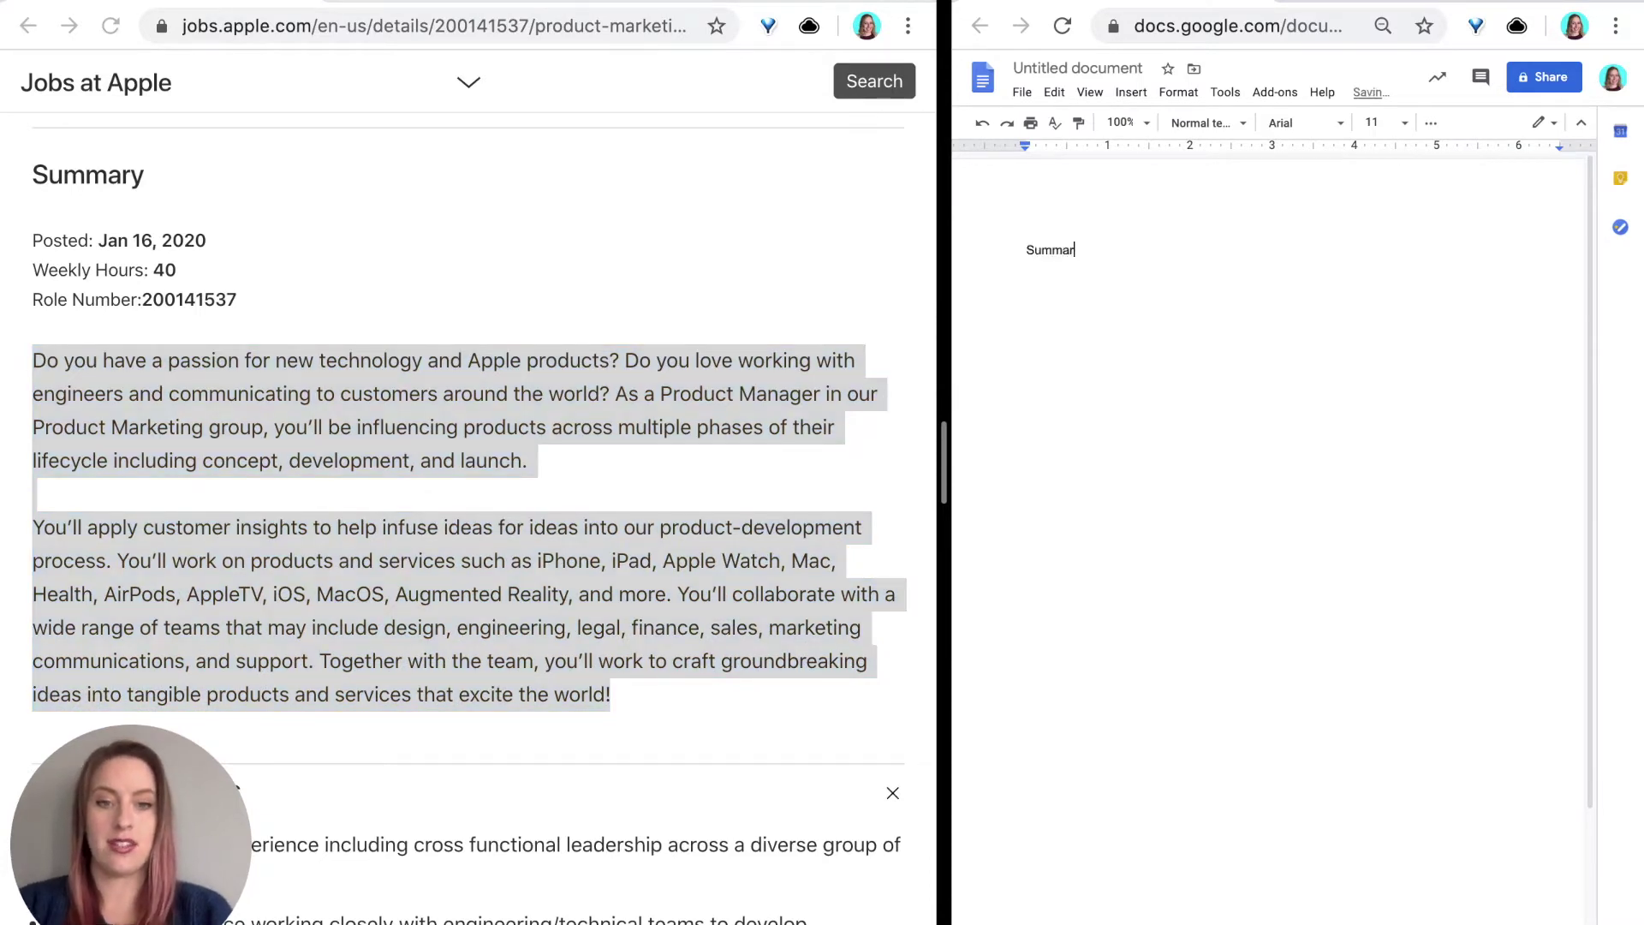
key(Return)
key(super+shift+8)
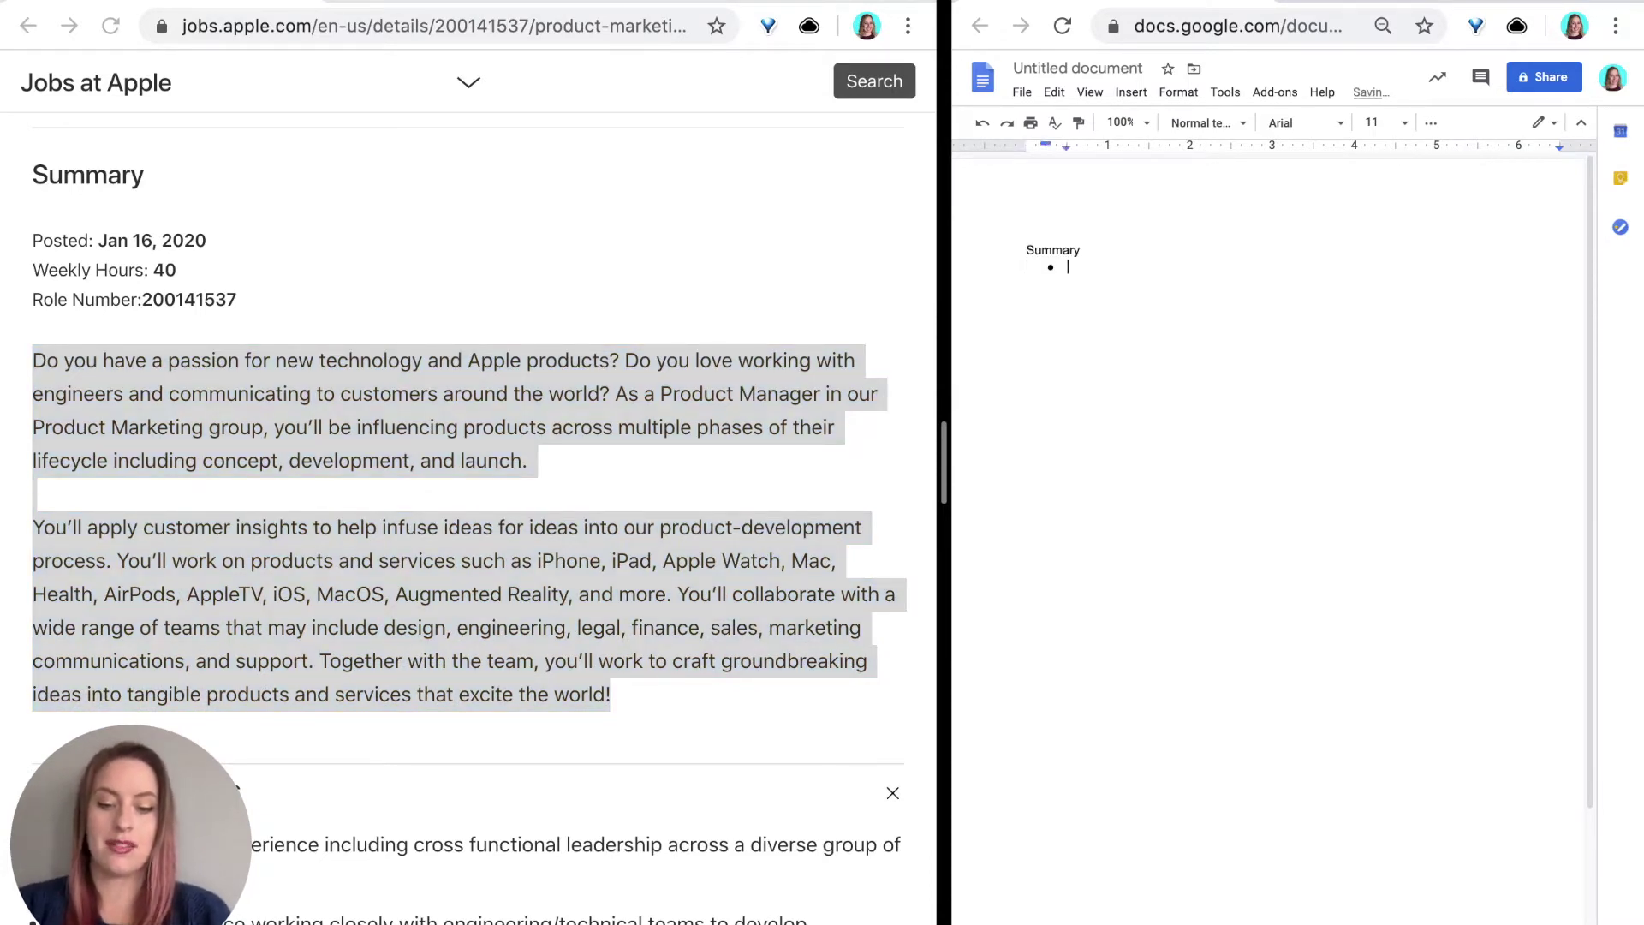
key(super+v)
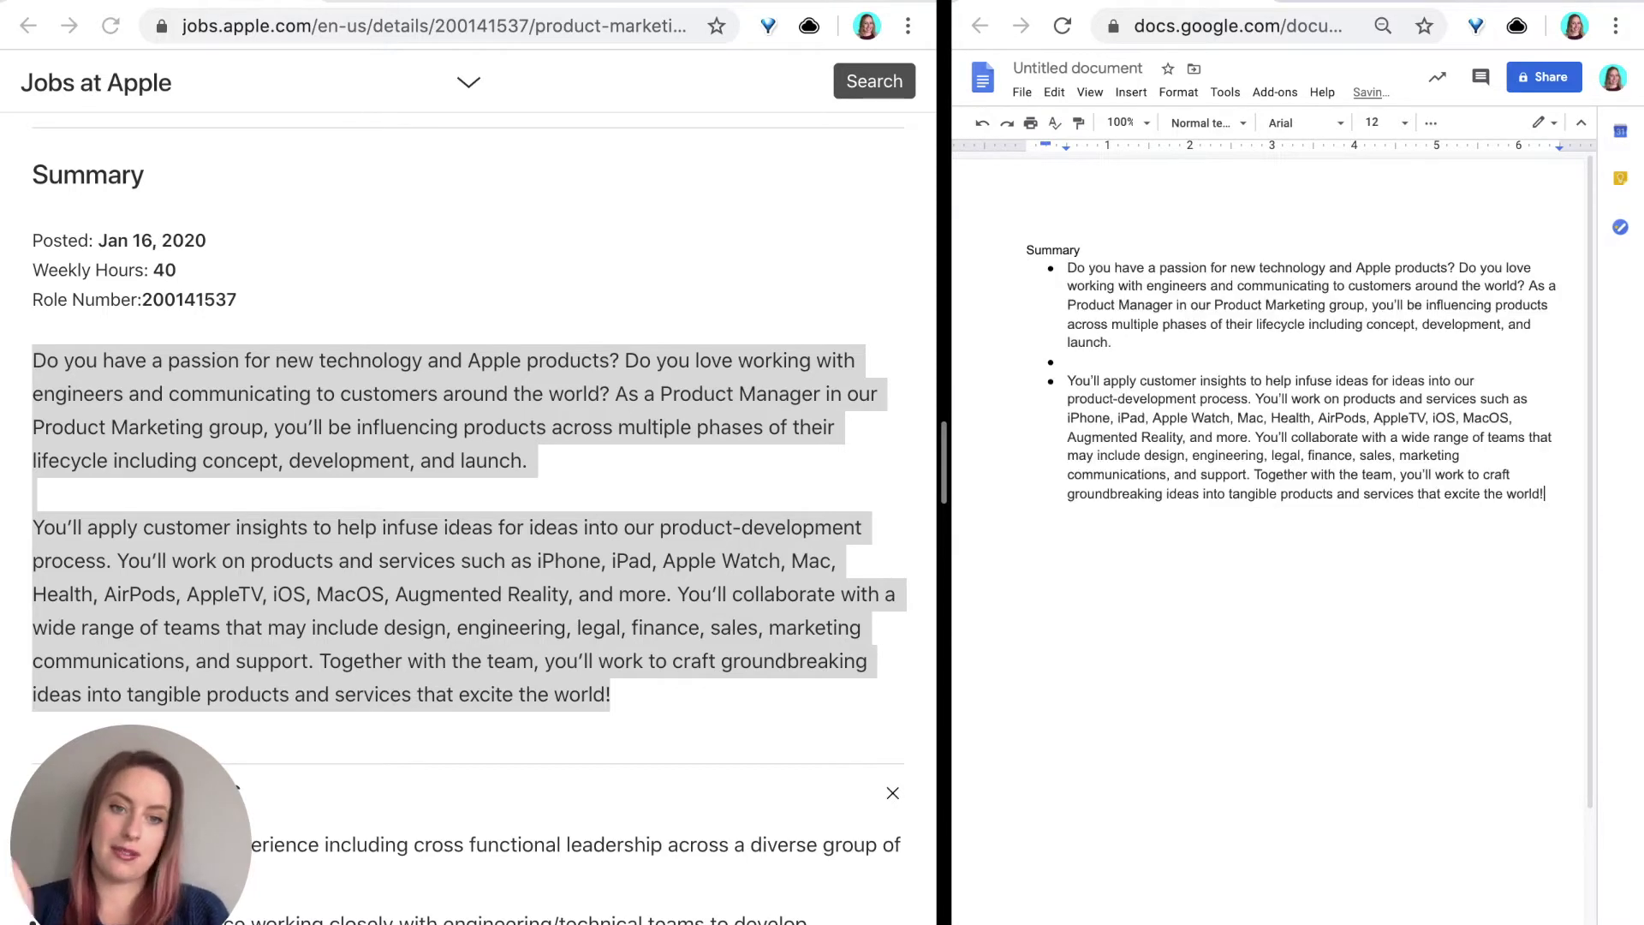
click(1112, 344)
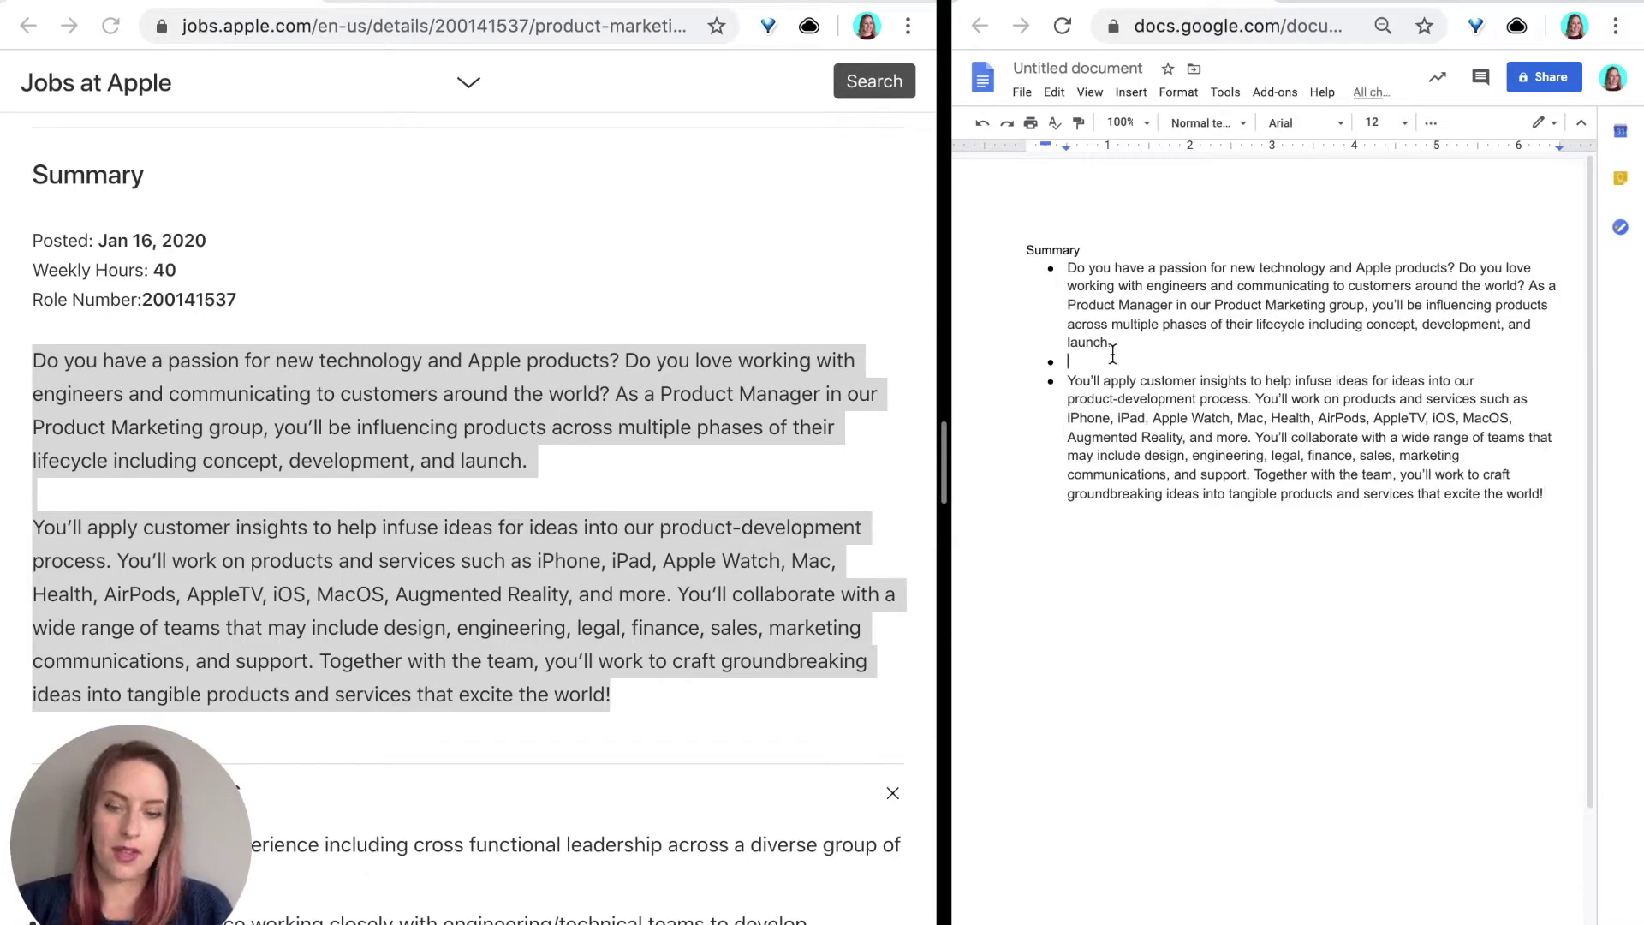
key(super+z)
key(super+z)
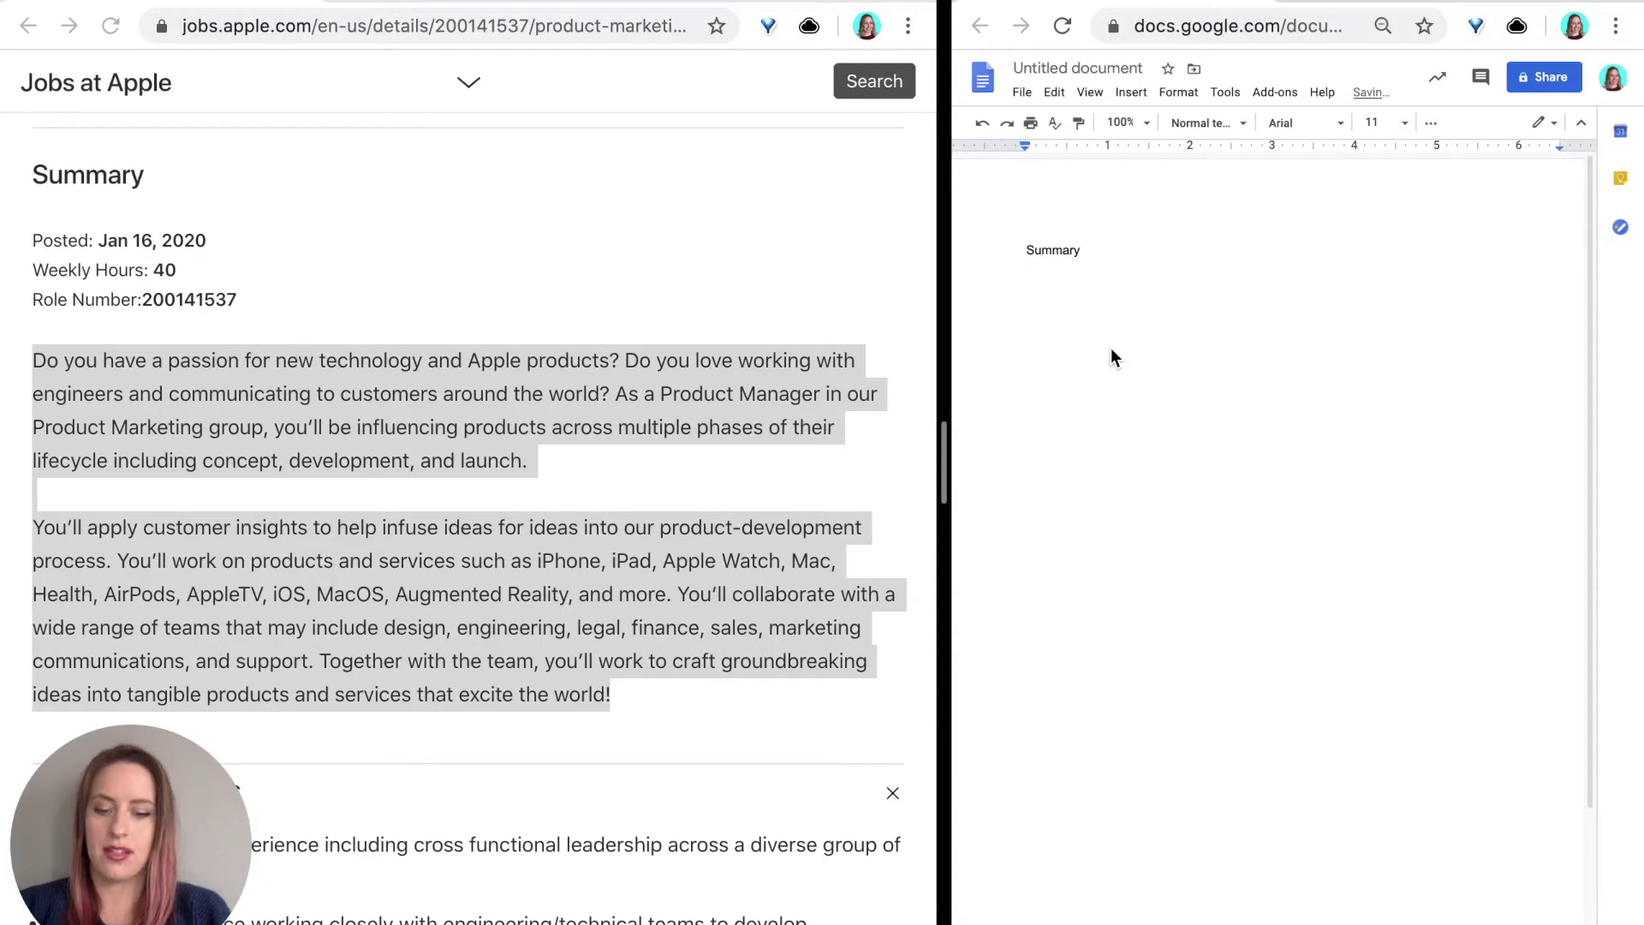
key(super+v)
Make 'Summary' a Heading 1.
double_click(1063, 248)
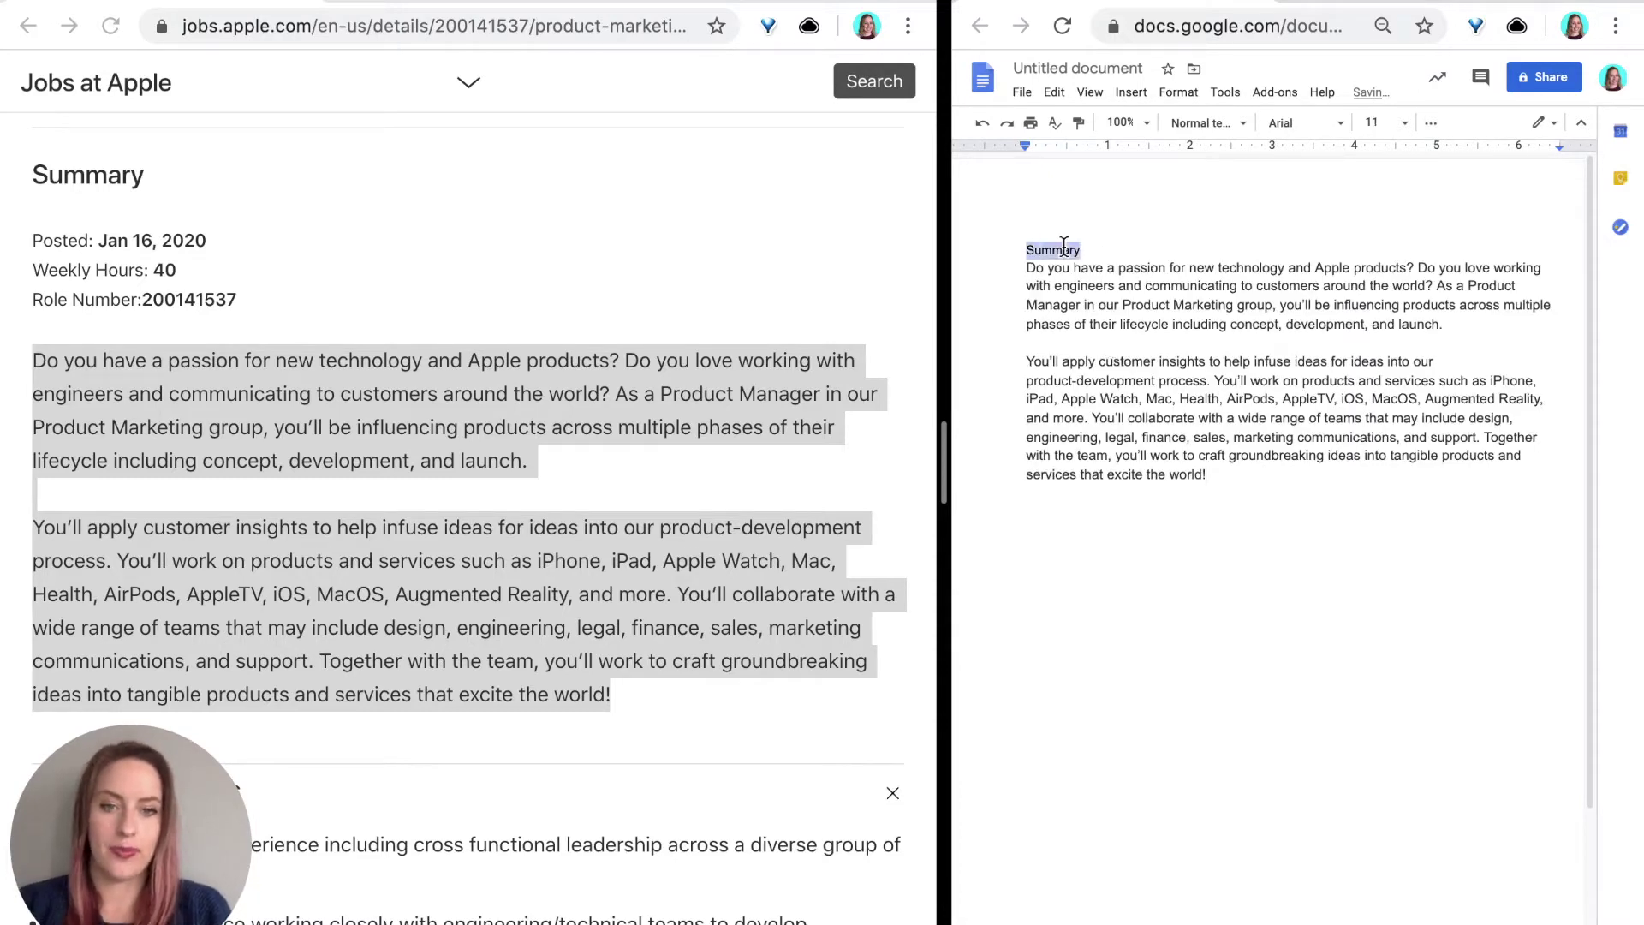
key(super+alt+1)
click(1185, 268)
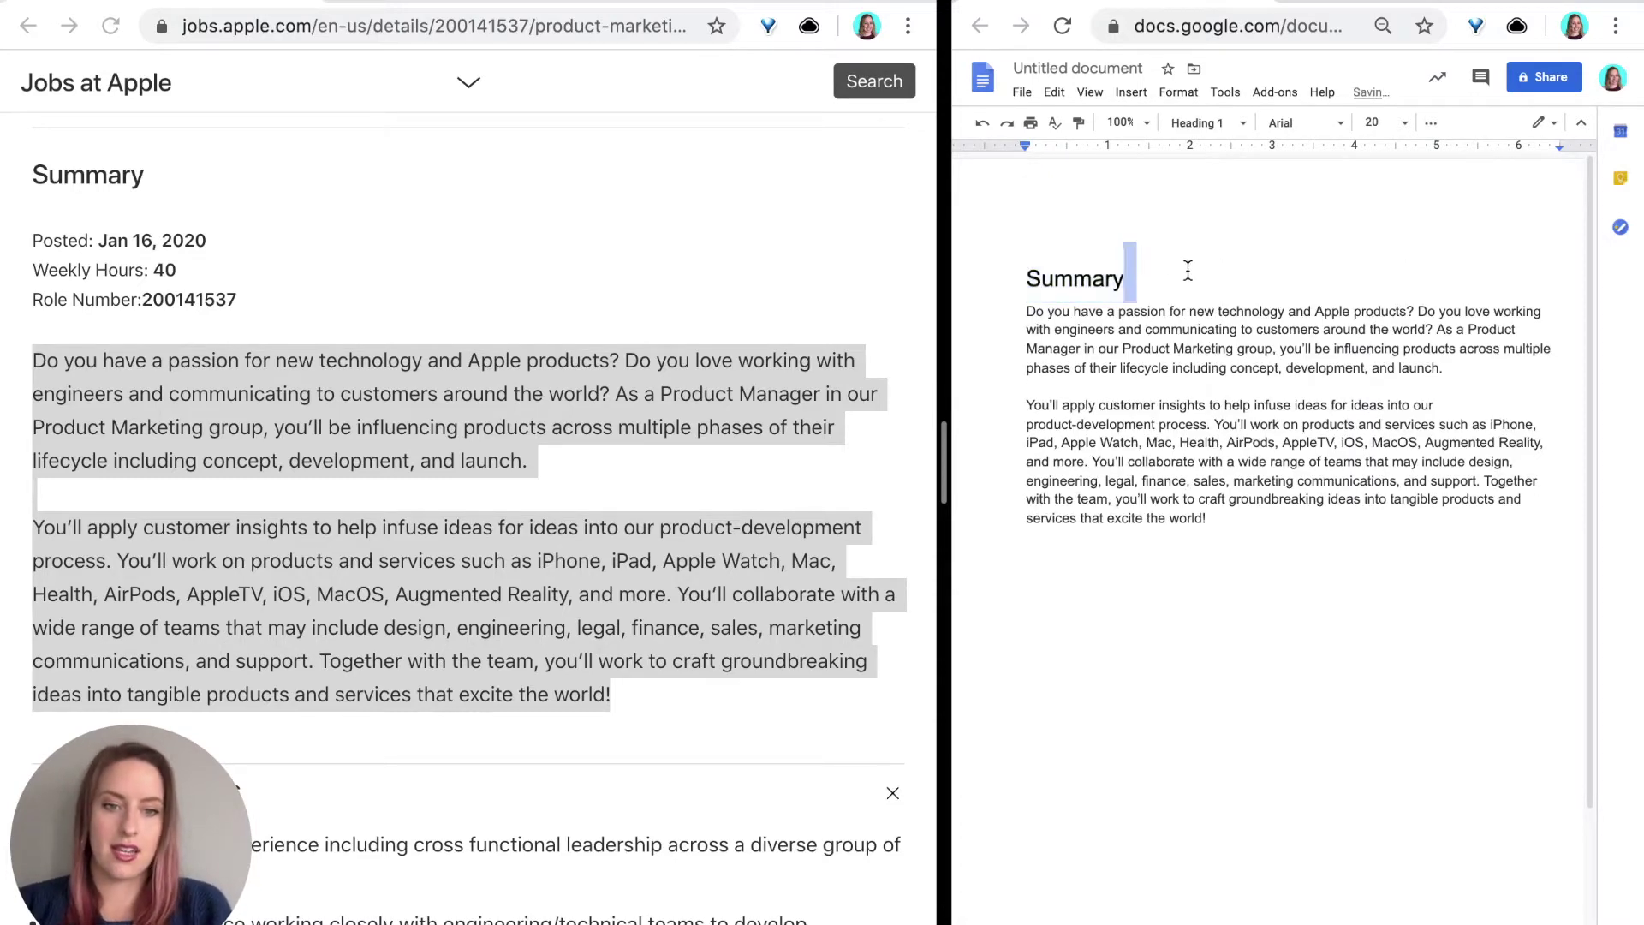
click(1112, 316)
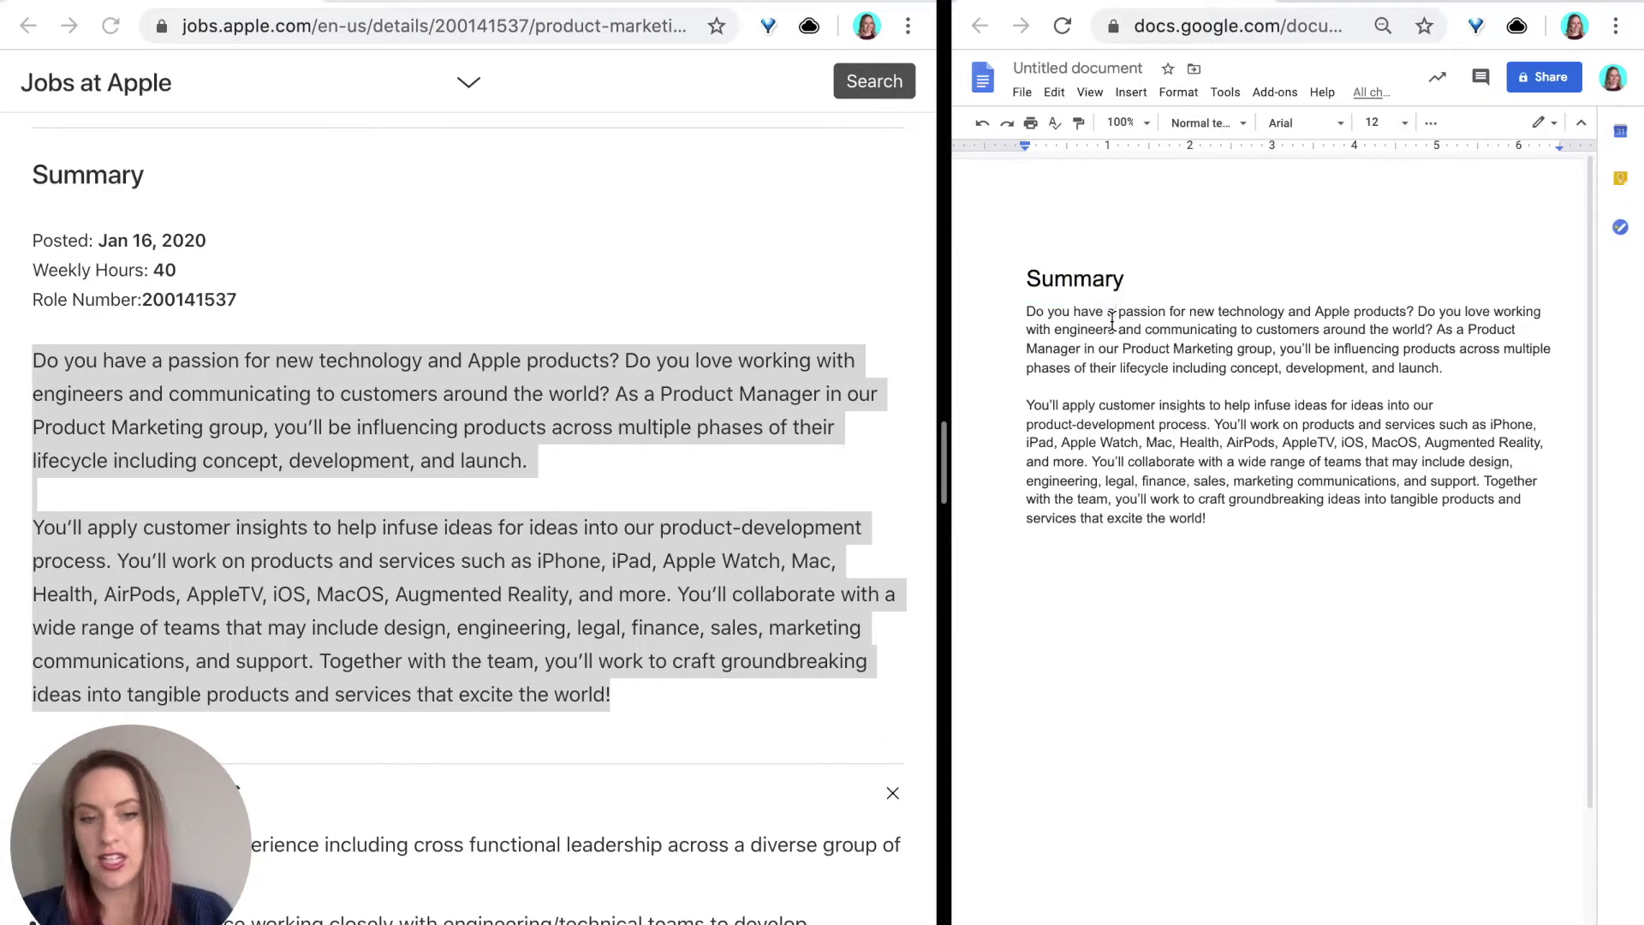
Bold 'passion', 'new technology' and 'products' in the first summary paragraph.
double_click(1131, 308)
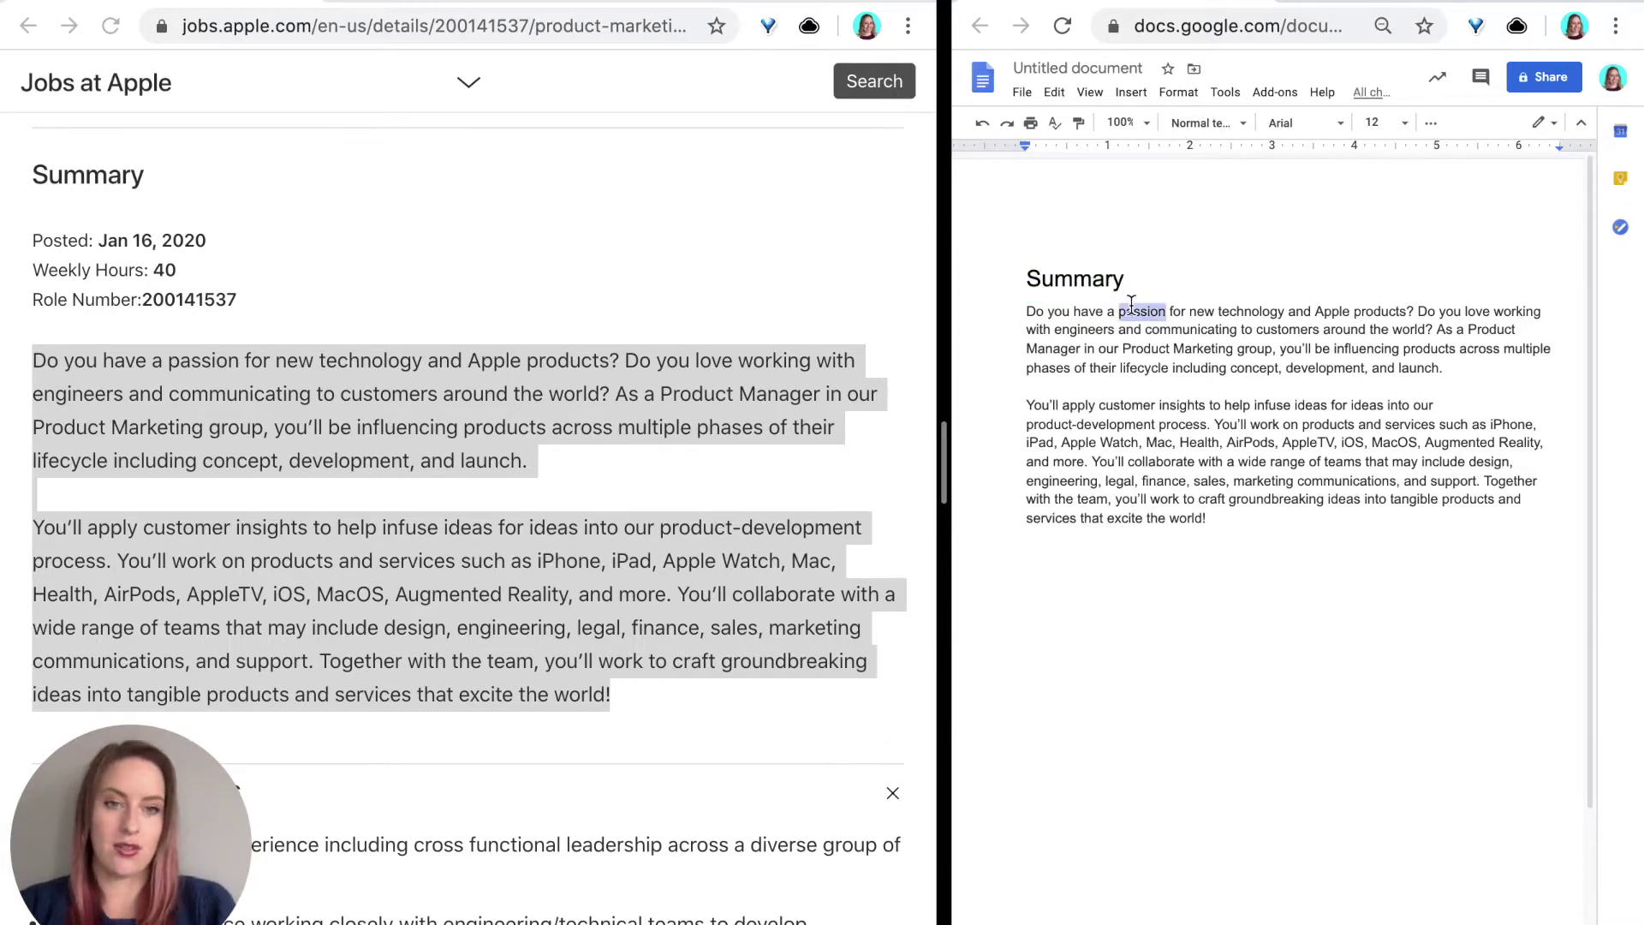
key(ctrl+b)
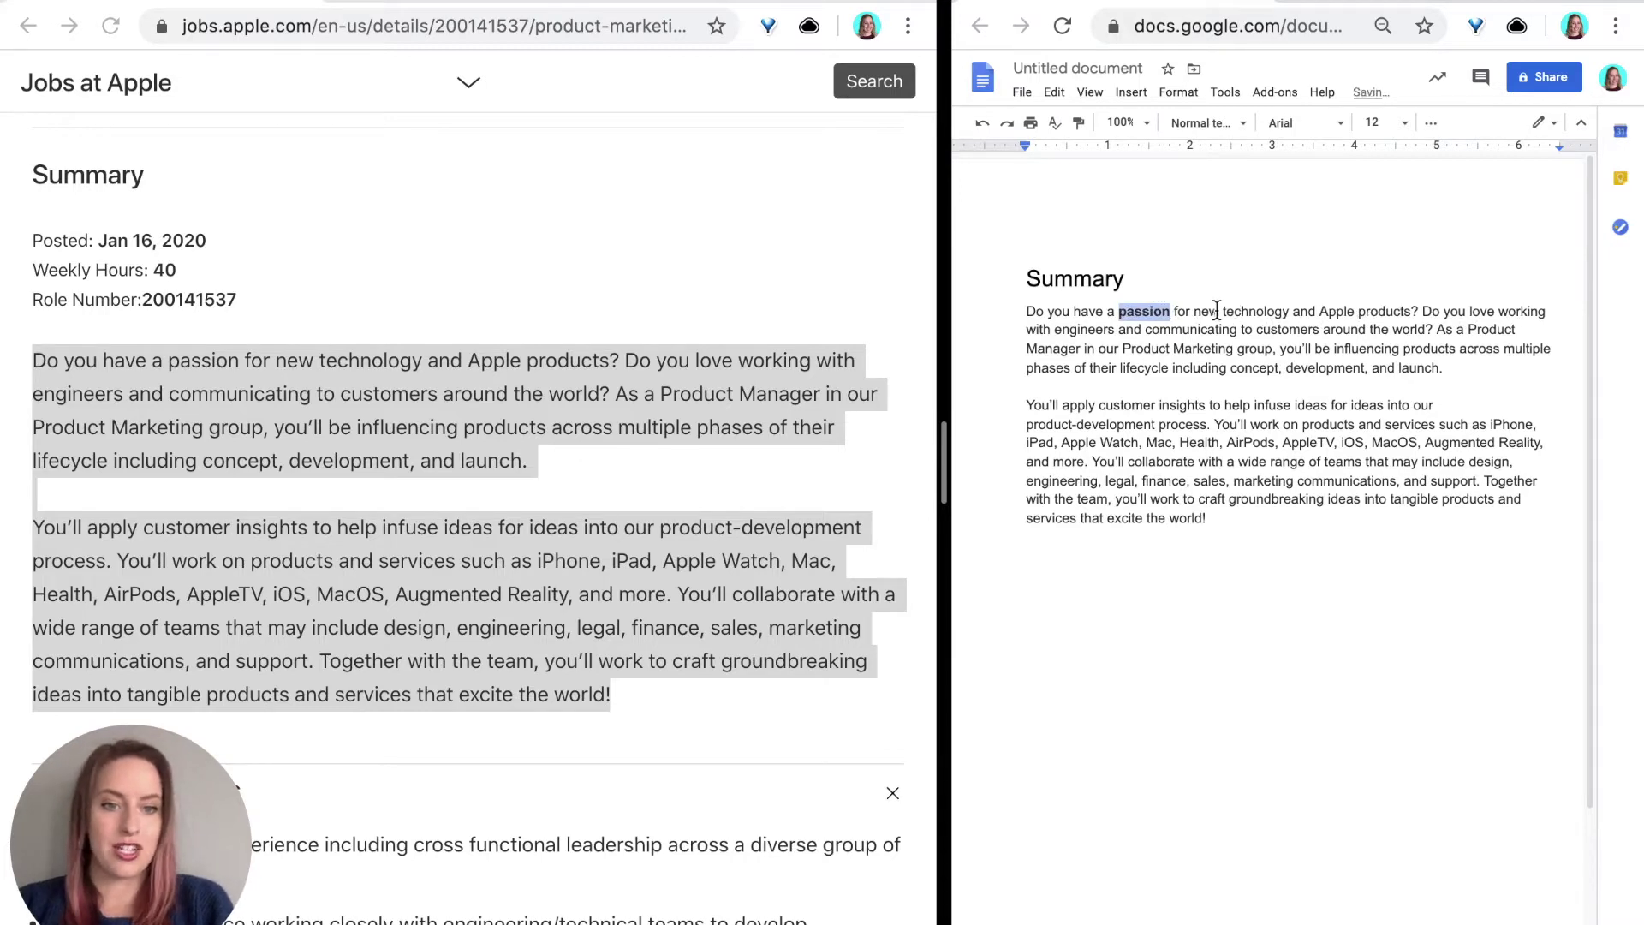
drag(1192, 311, 1288, 312)
key(ctrl+b)
double_click(1392, 310)
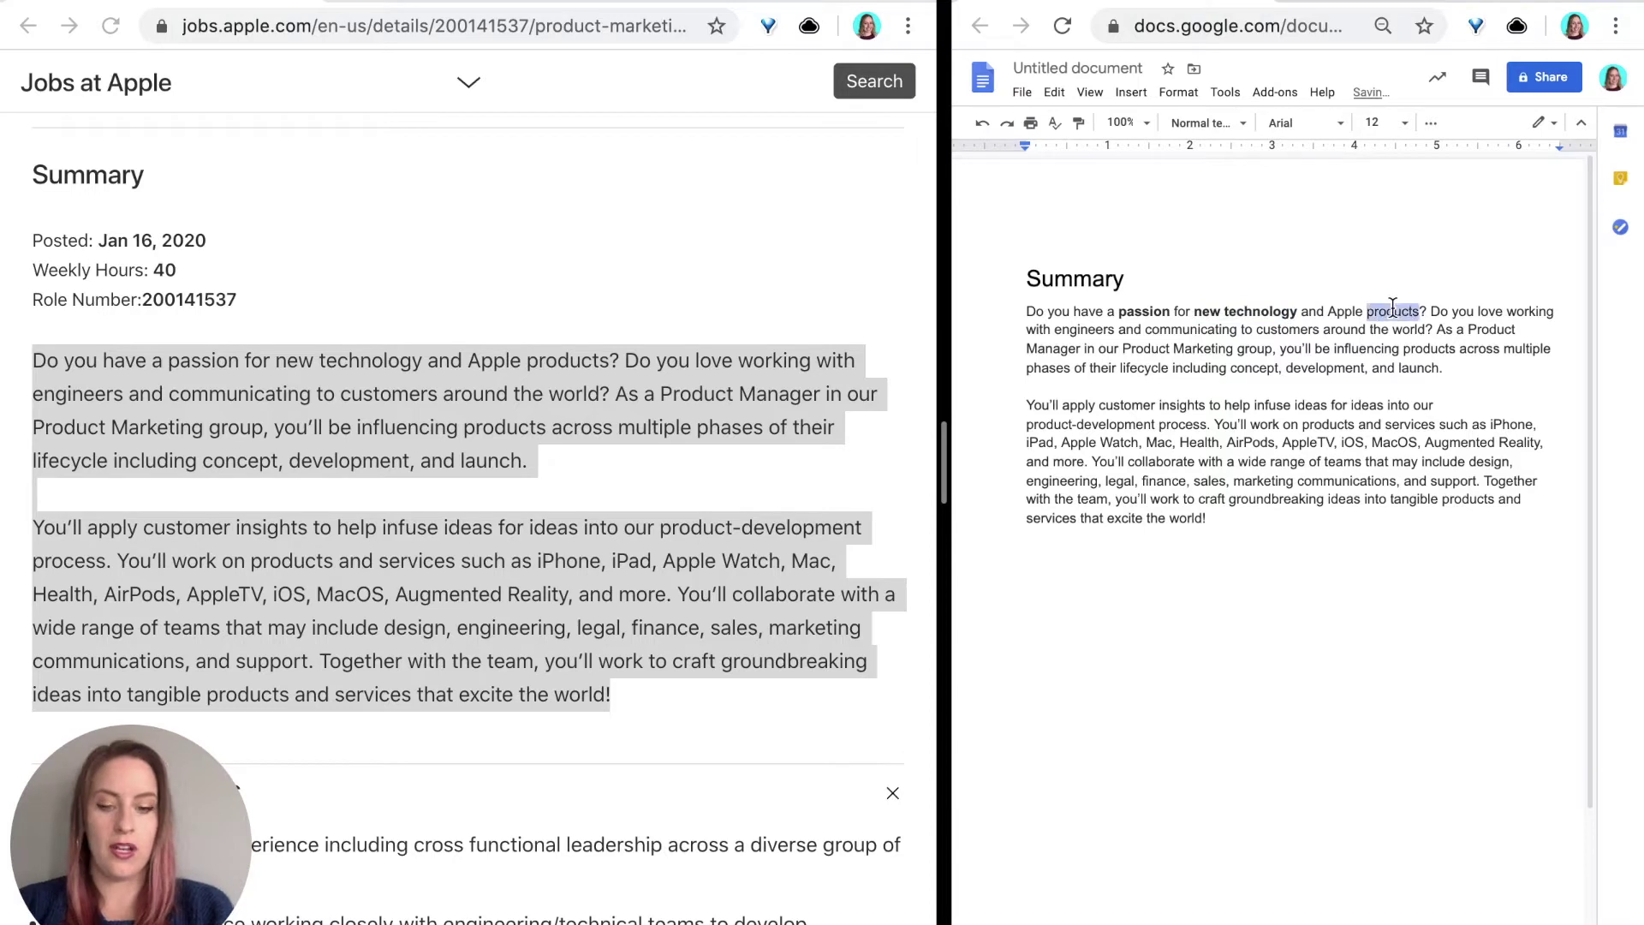
key(ctrl+b)
click(1409, 337)
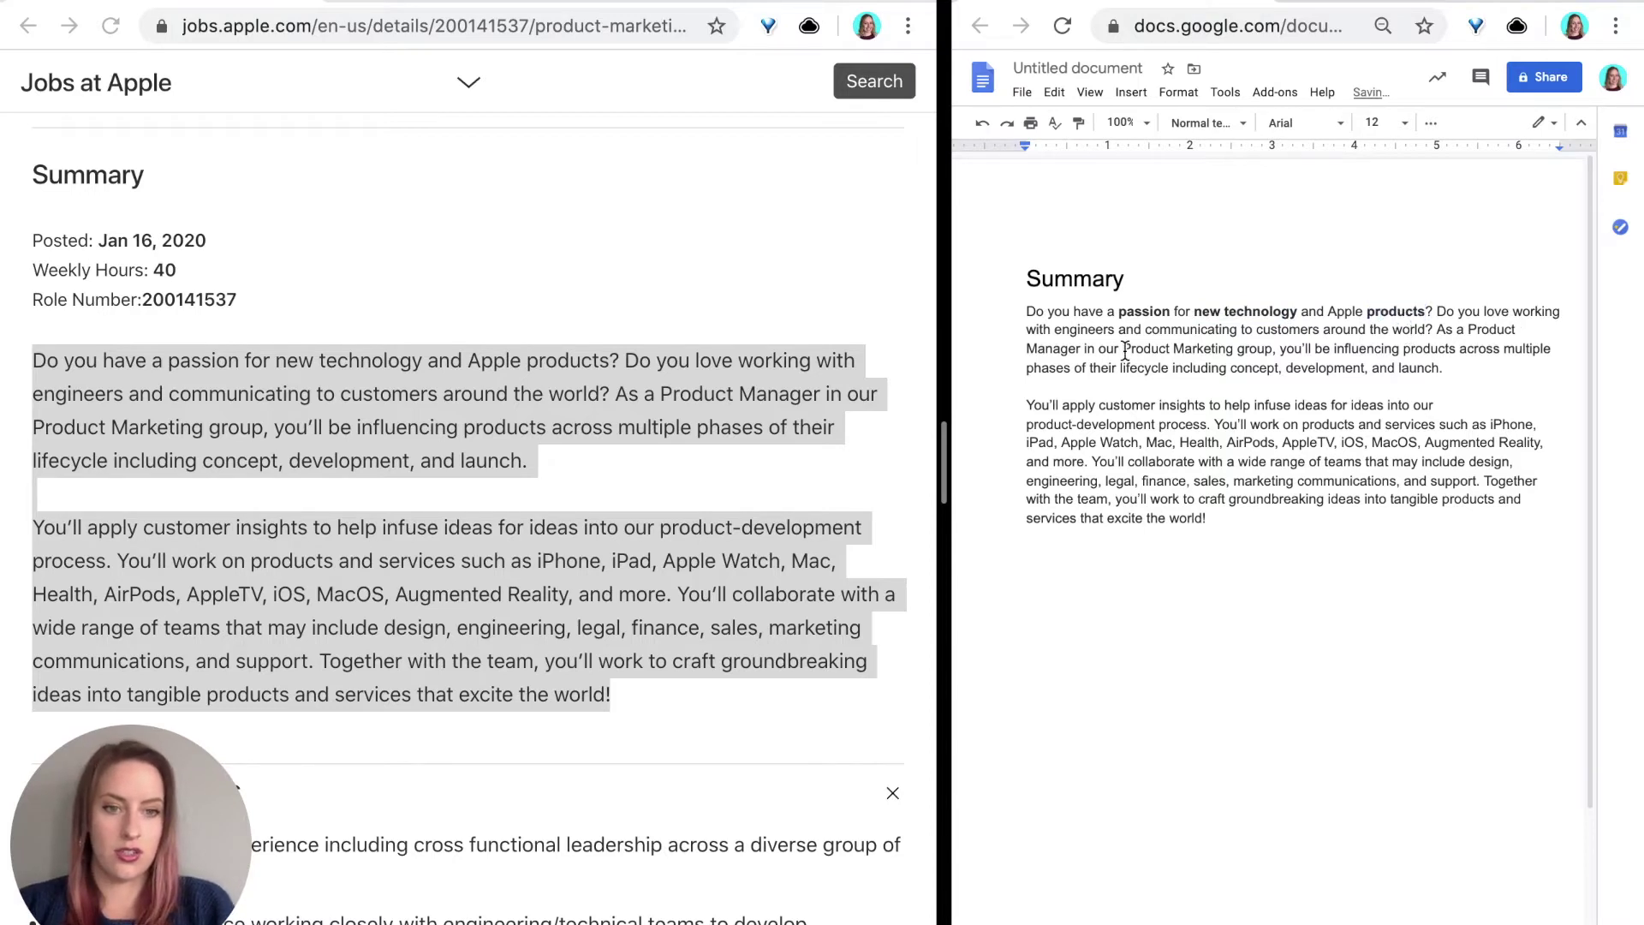
scroll(1125, 351, down, 2)
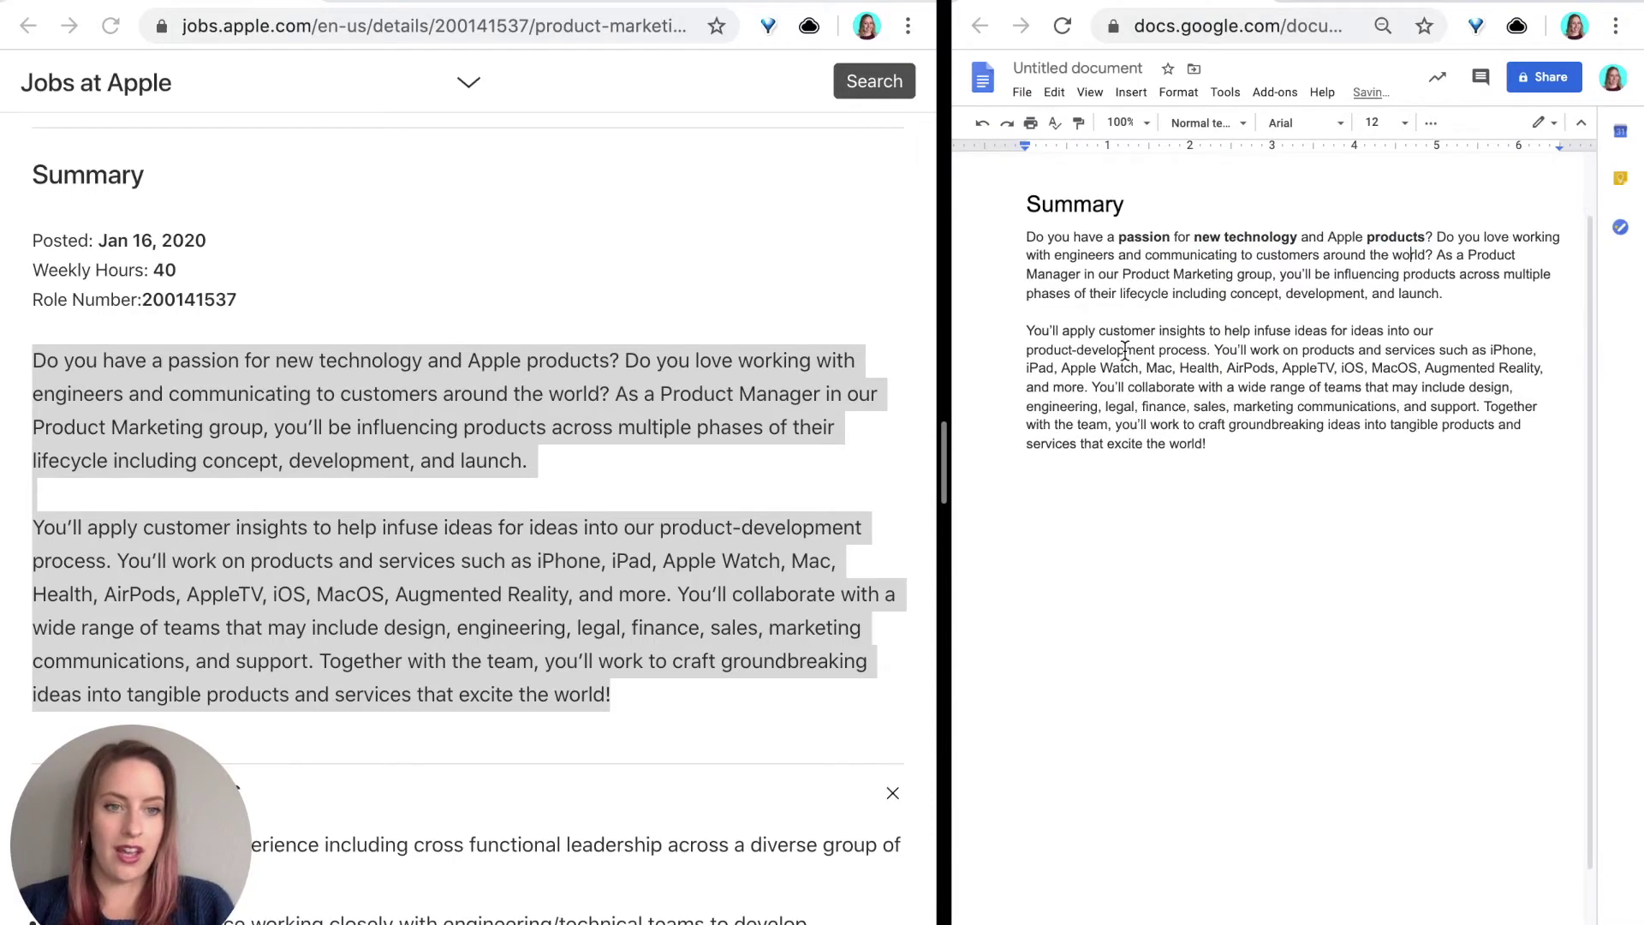
Bold 'engineers', 'communicating to customers', 'world' and 'influencing products'.
double_click(1081, 255)
key(ctrl+b)
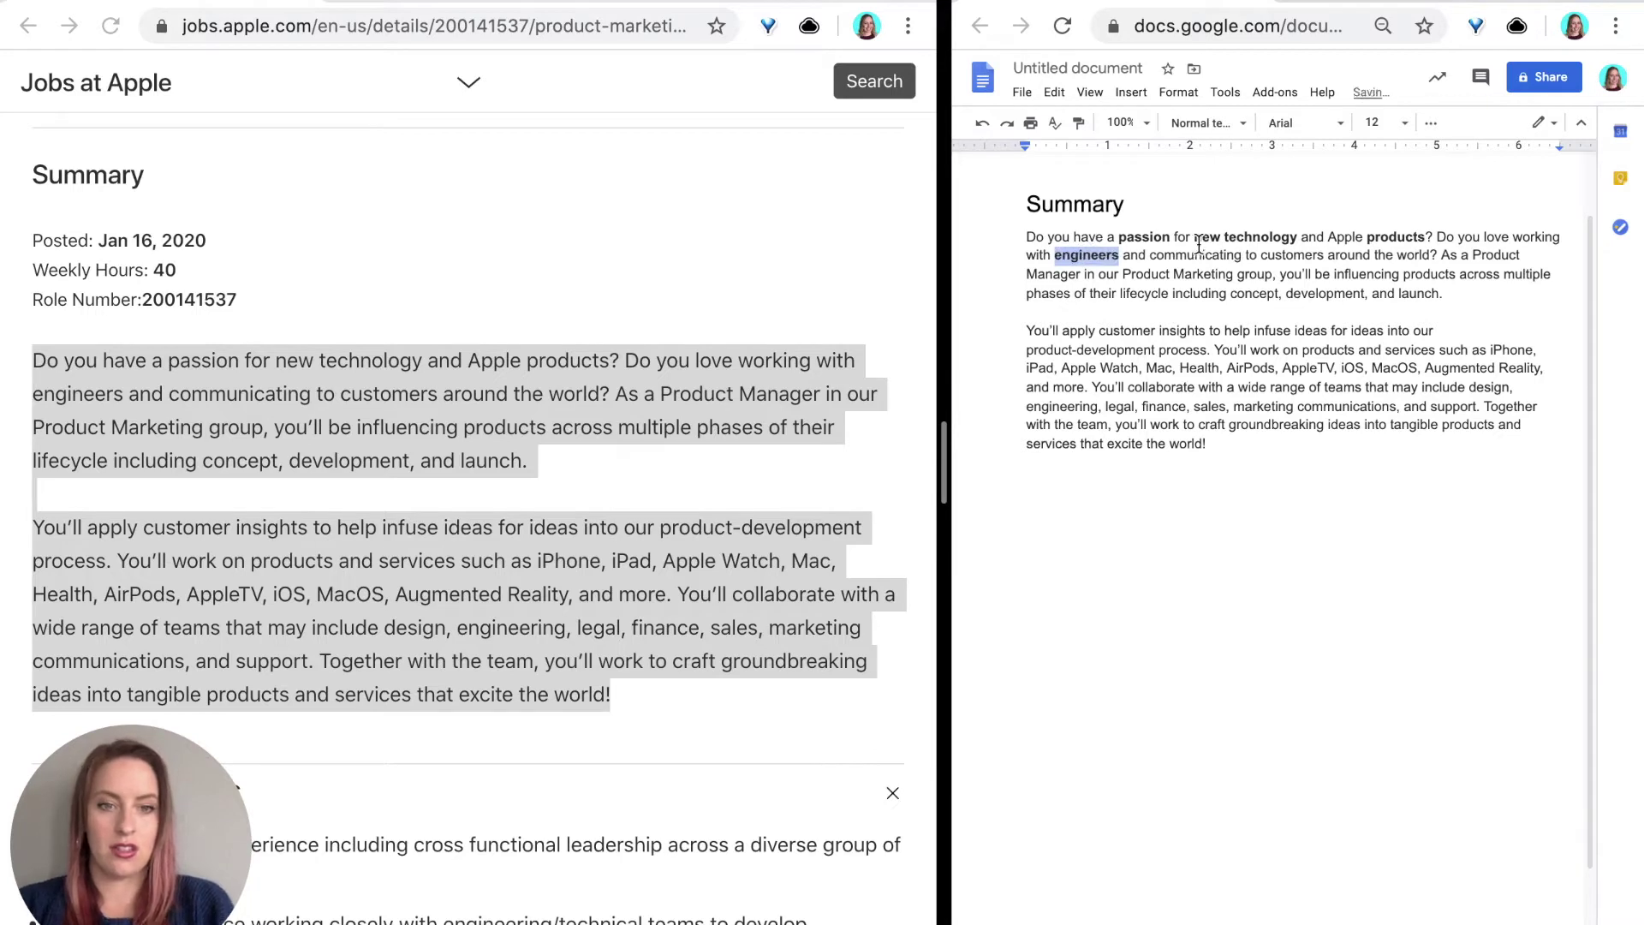
click(1198, 249)
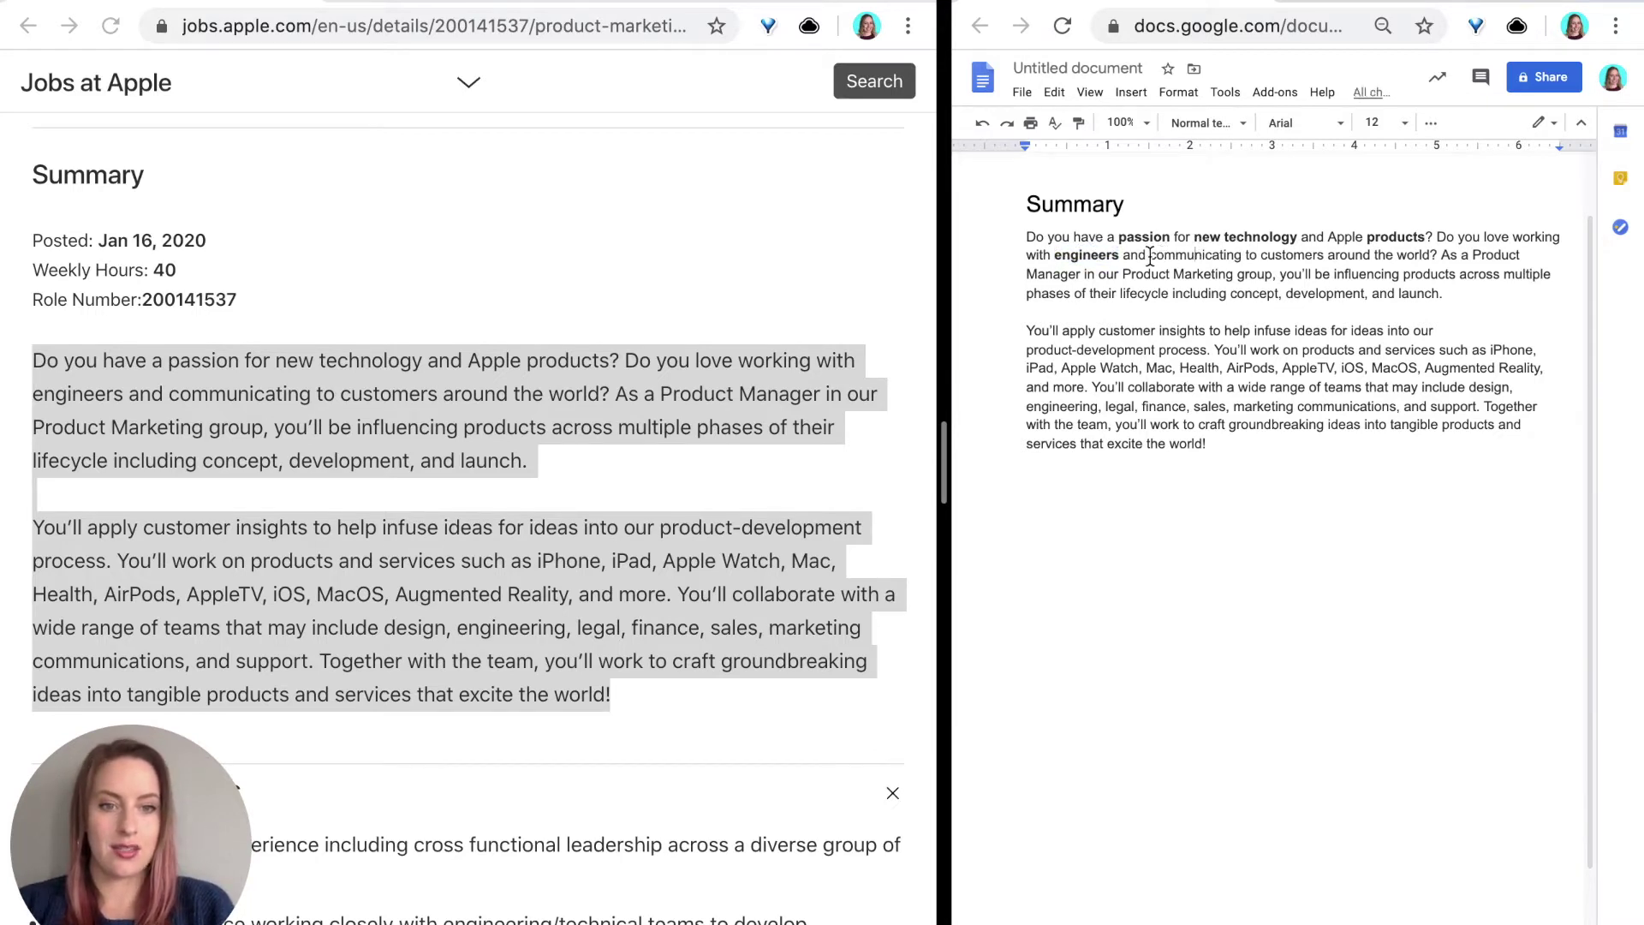
mouse_move(1150, 255)
mouse_down()
mouse_move(1326, 247)
mouse_move(1235, 267)
mouse_move(1149, 255)
mouse_up()
click(1327, 255)
key(ctrl+b)
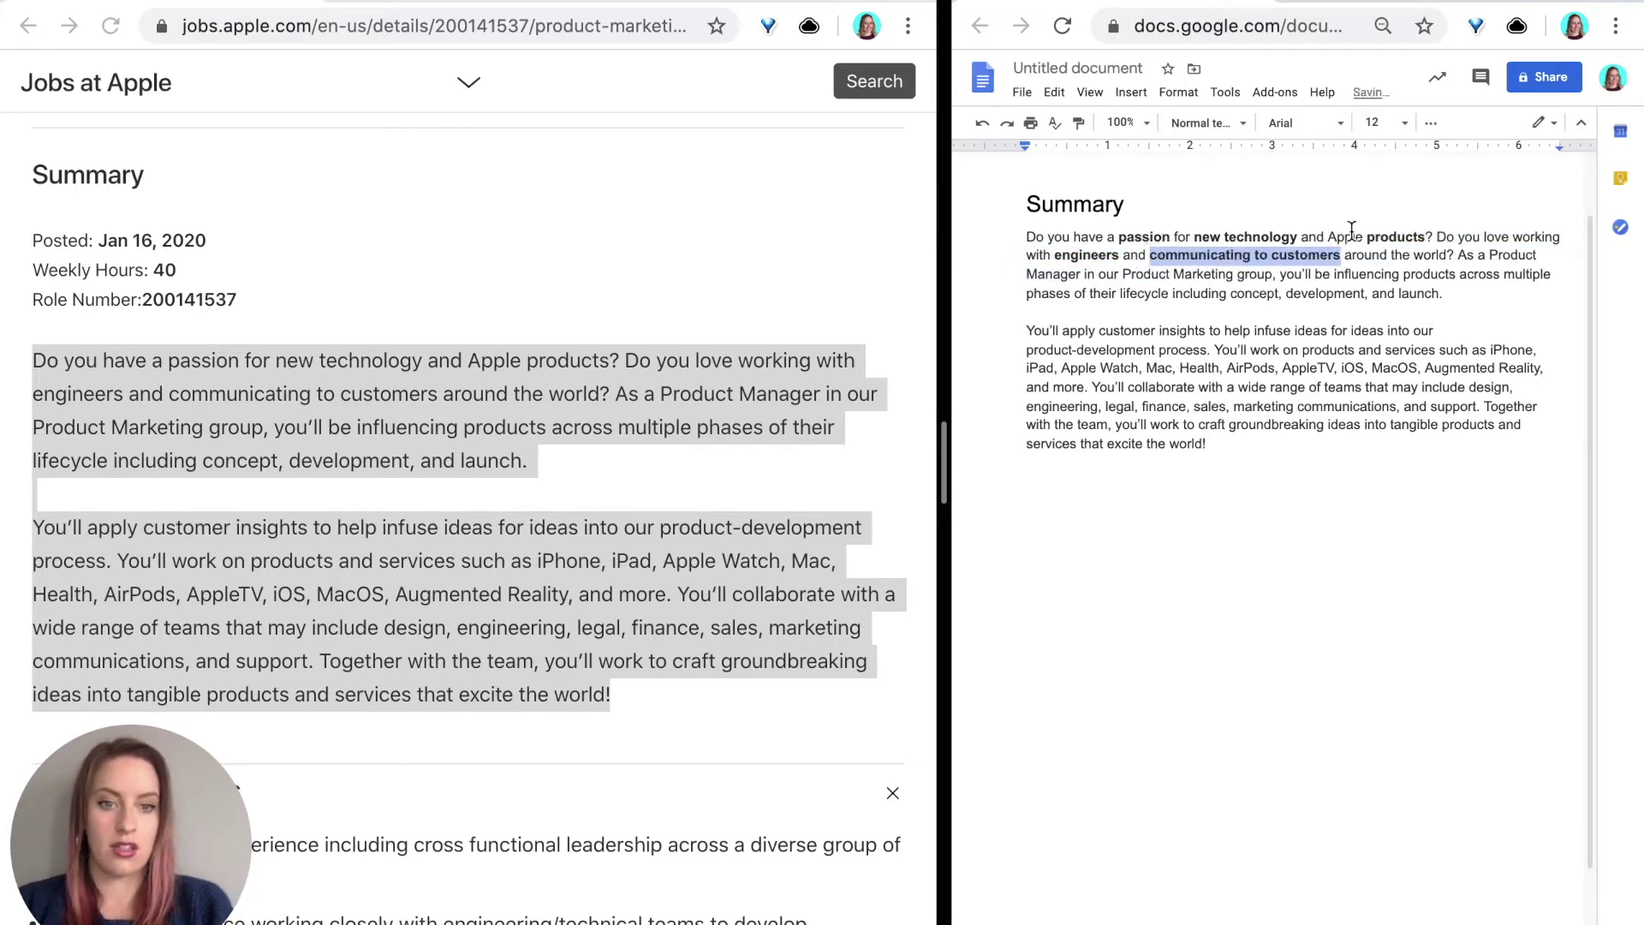
double_click(1421, 255)
key(ctrl+b)
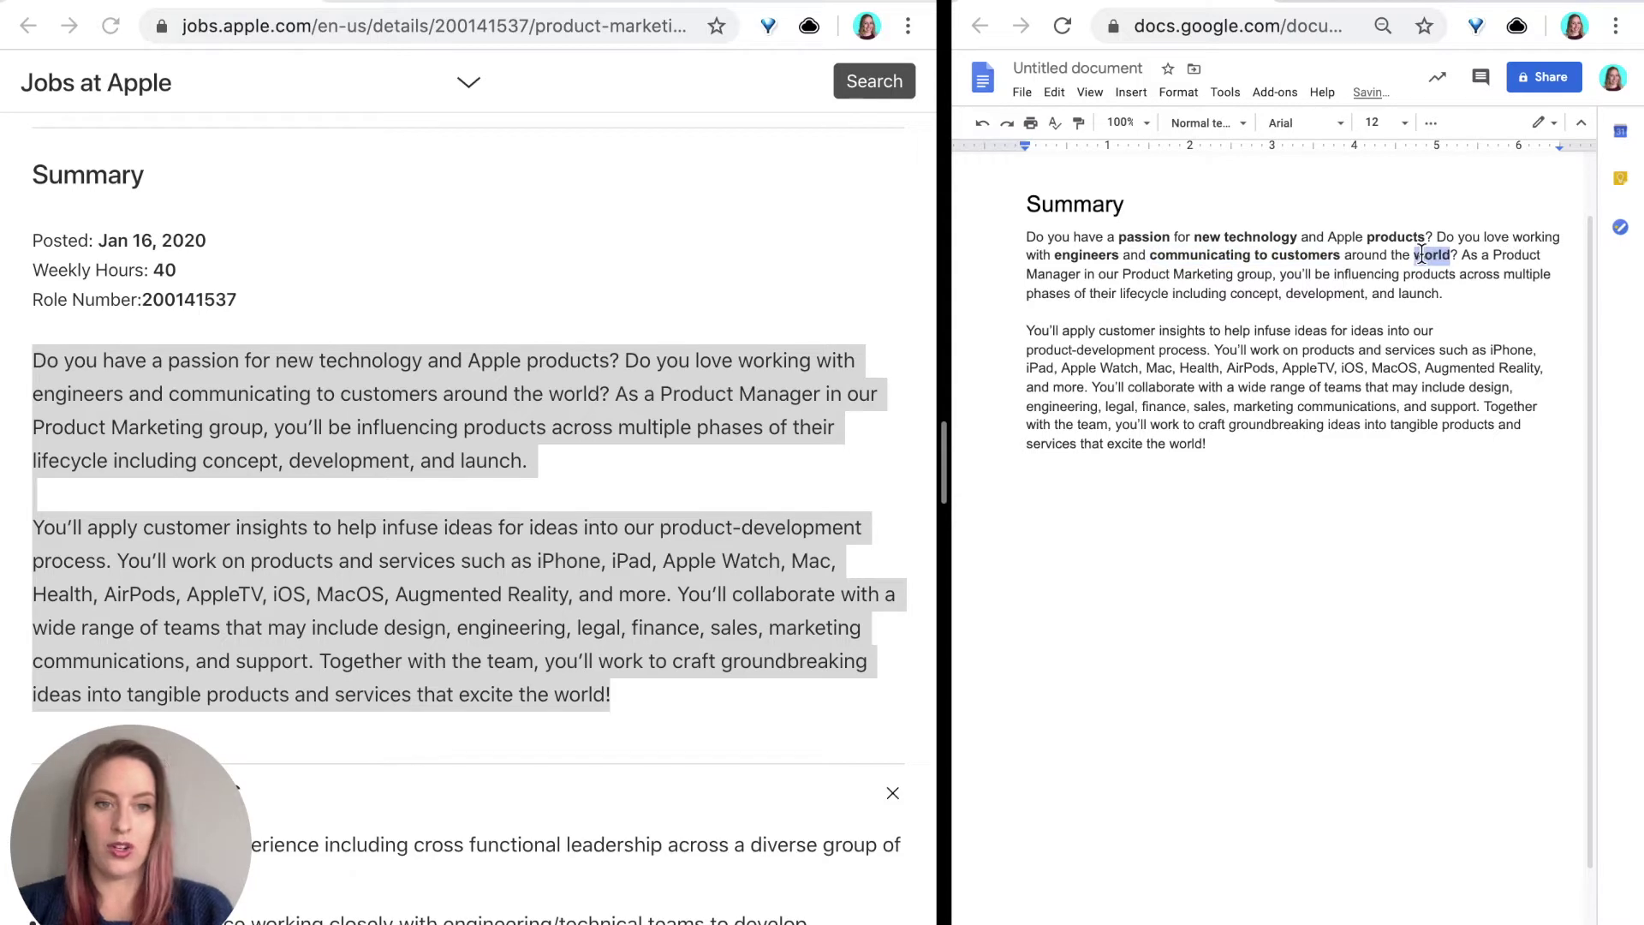
click(1462, 272)
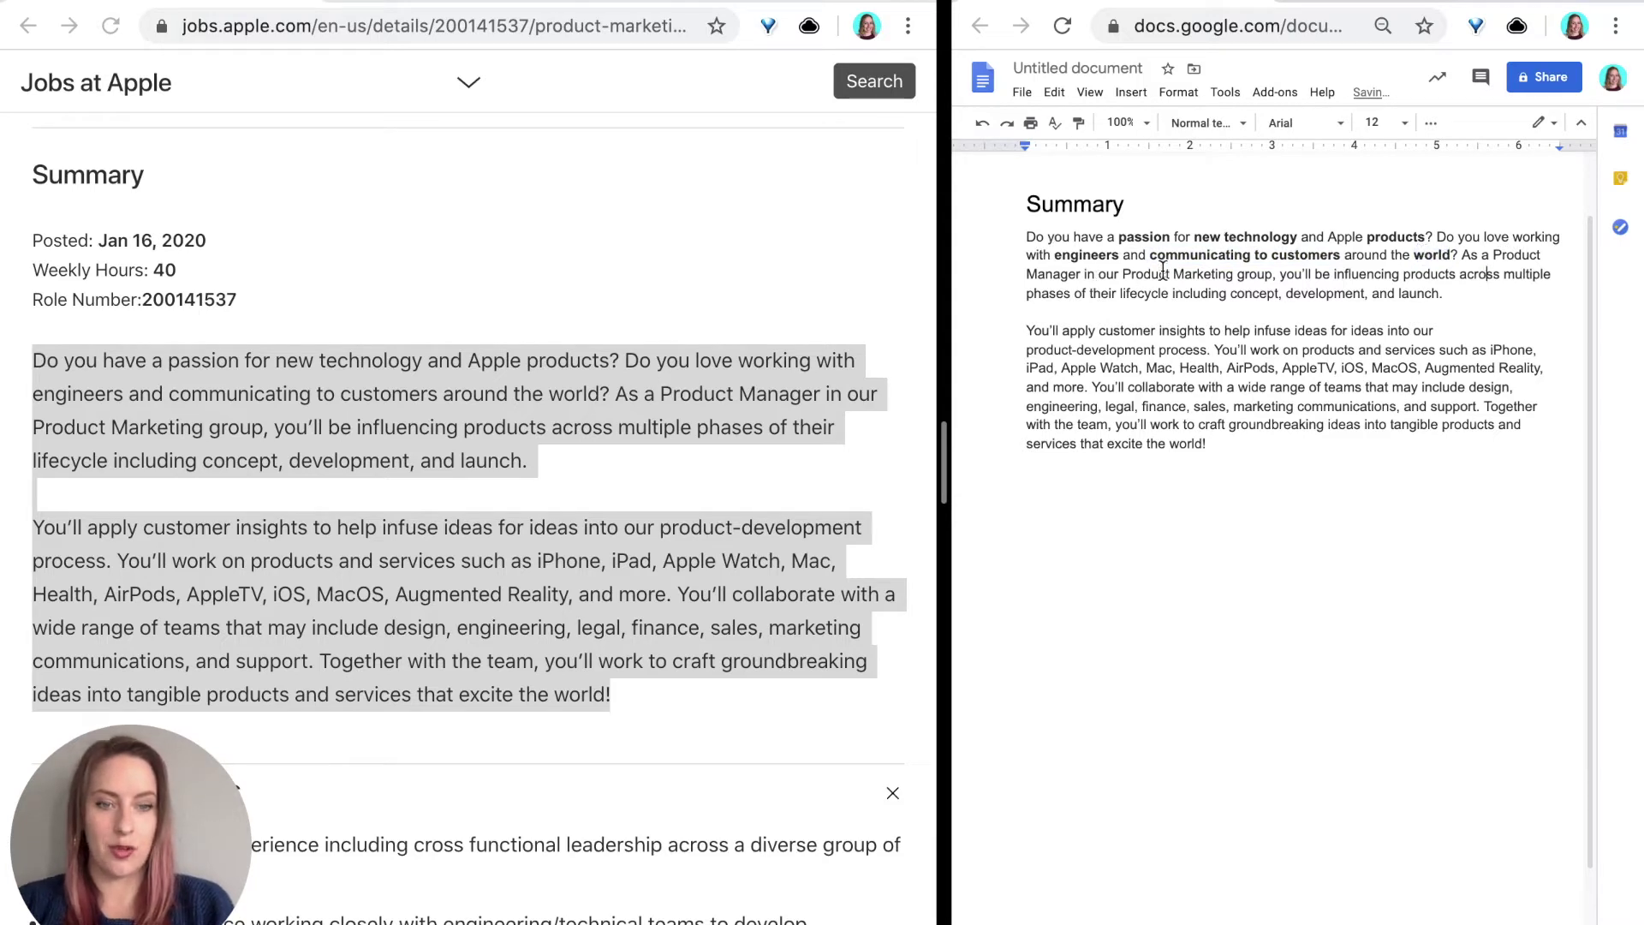
click(1335, 274)
drag(1336, 274, 1456, 272)
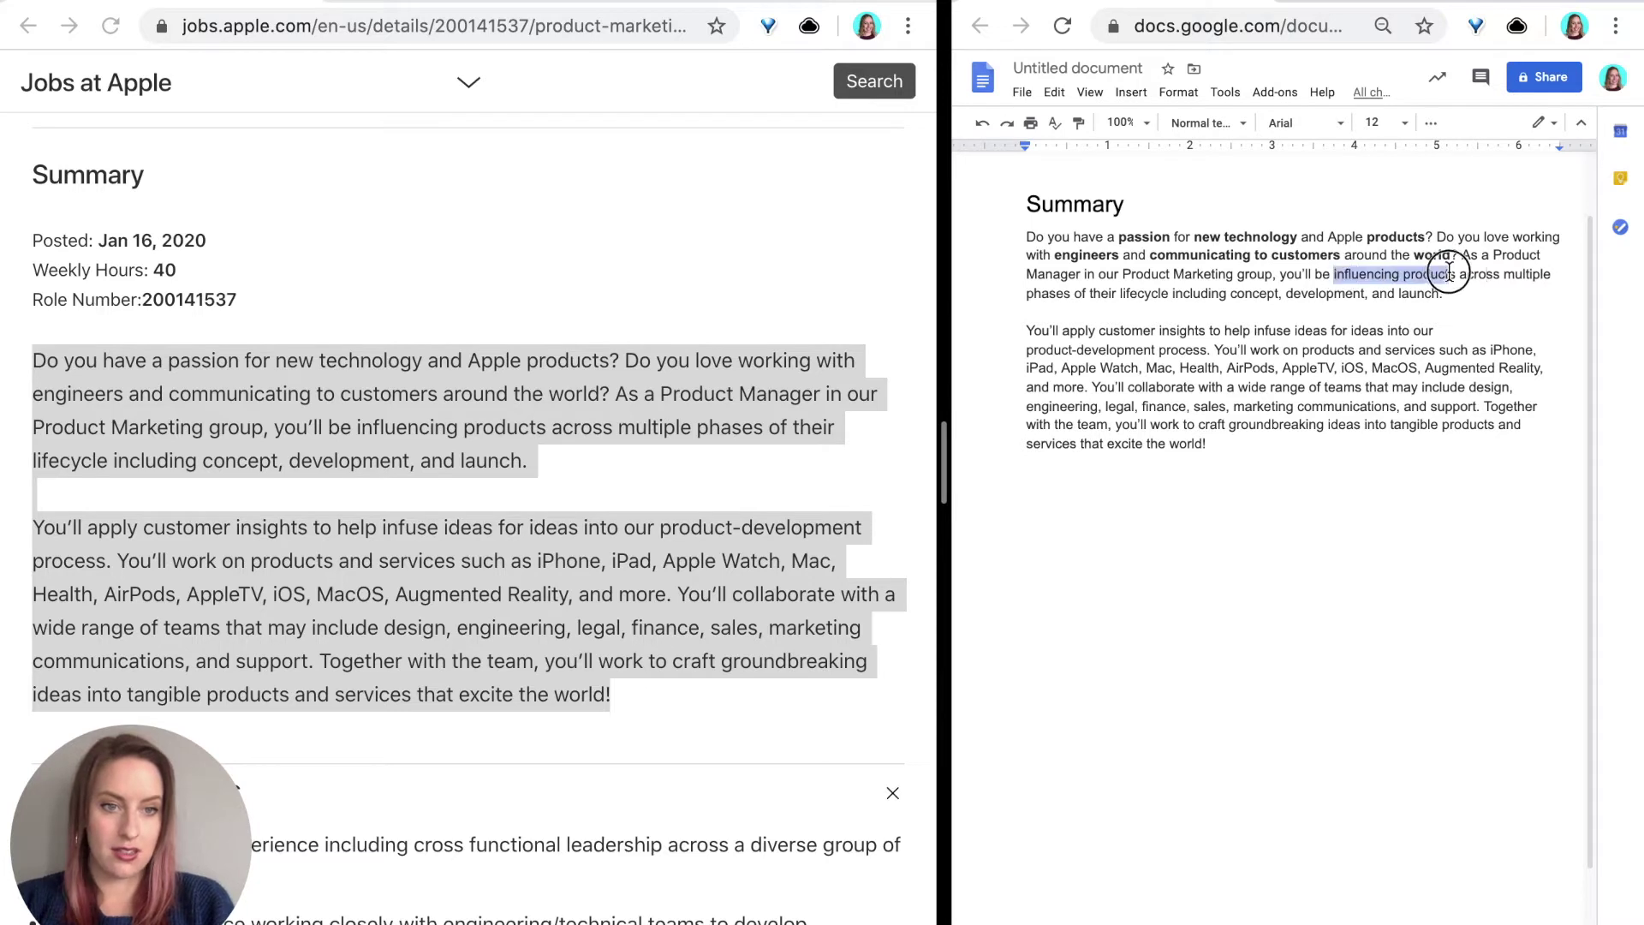
key(ctrl+b)
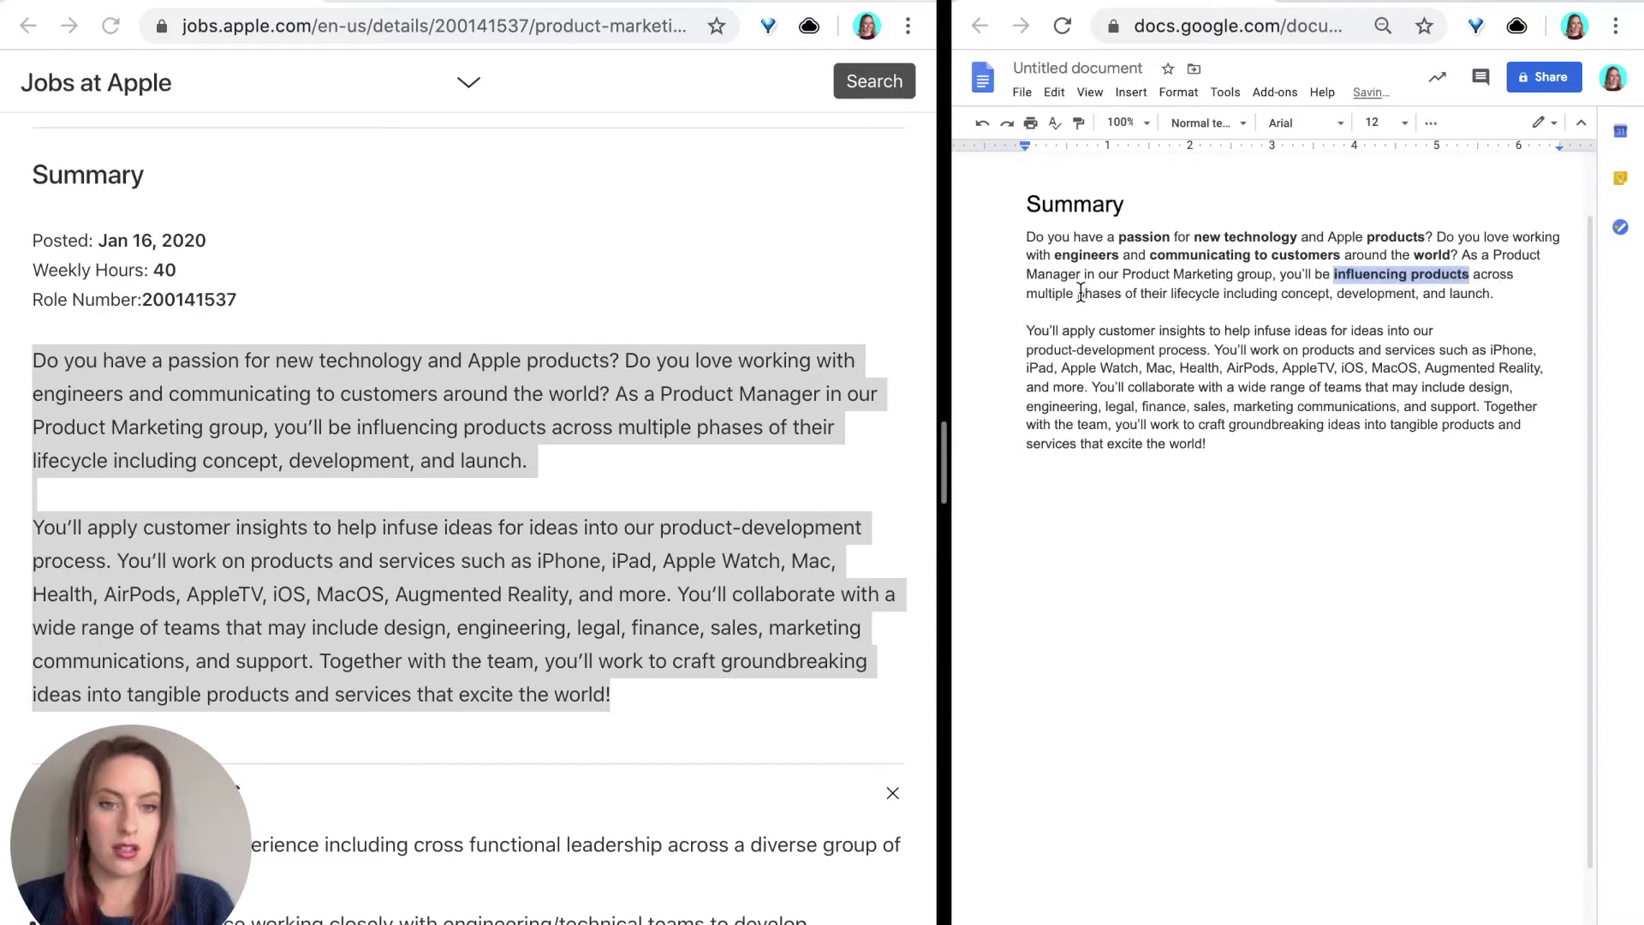
click(1078, 293)
Bold 'phases', 'lifecycle', 'concept', 'development' and 'launch'.
double_click(1118, 291)
key(ctrl+b)
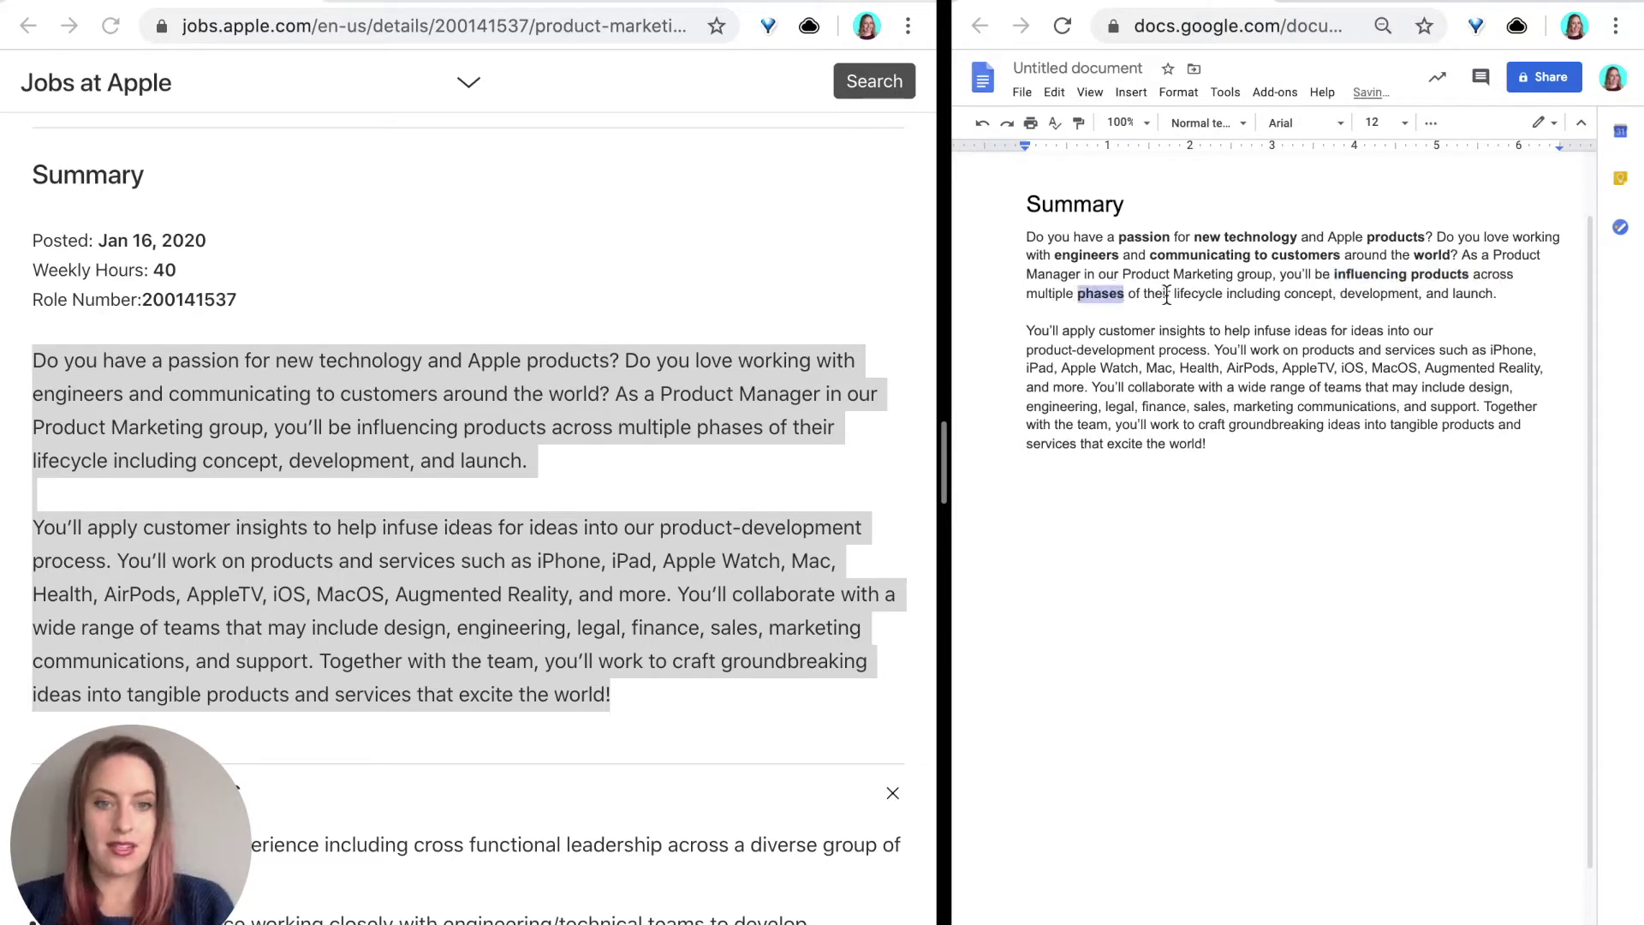
double_click(1194, 294)
key(ctrl+b)
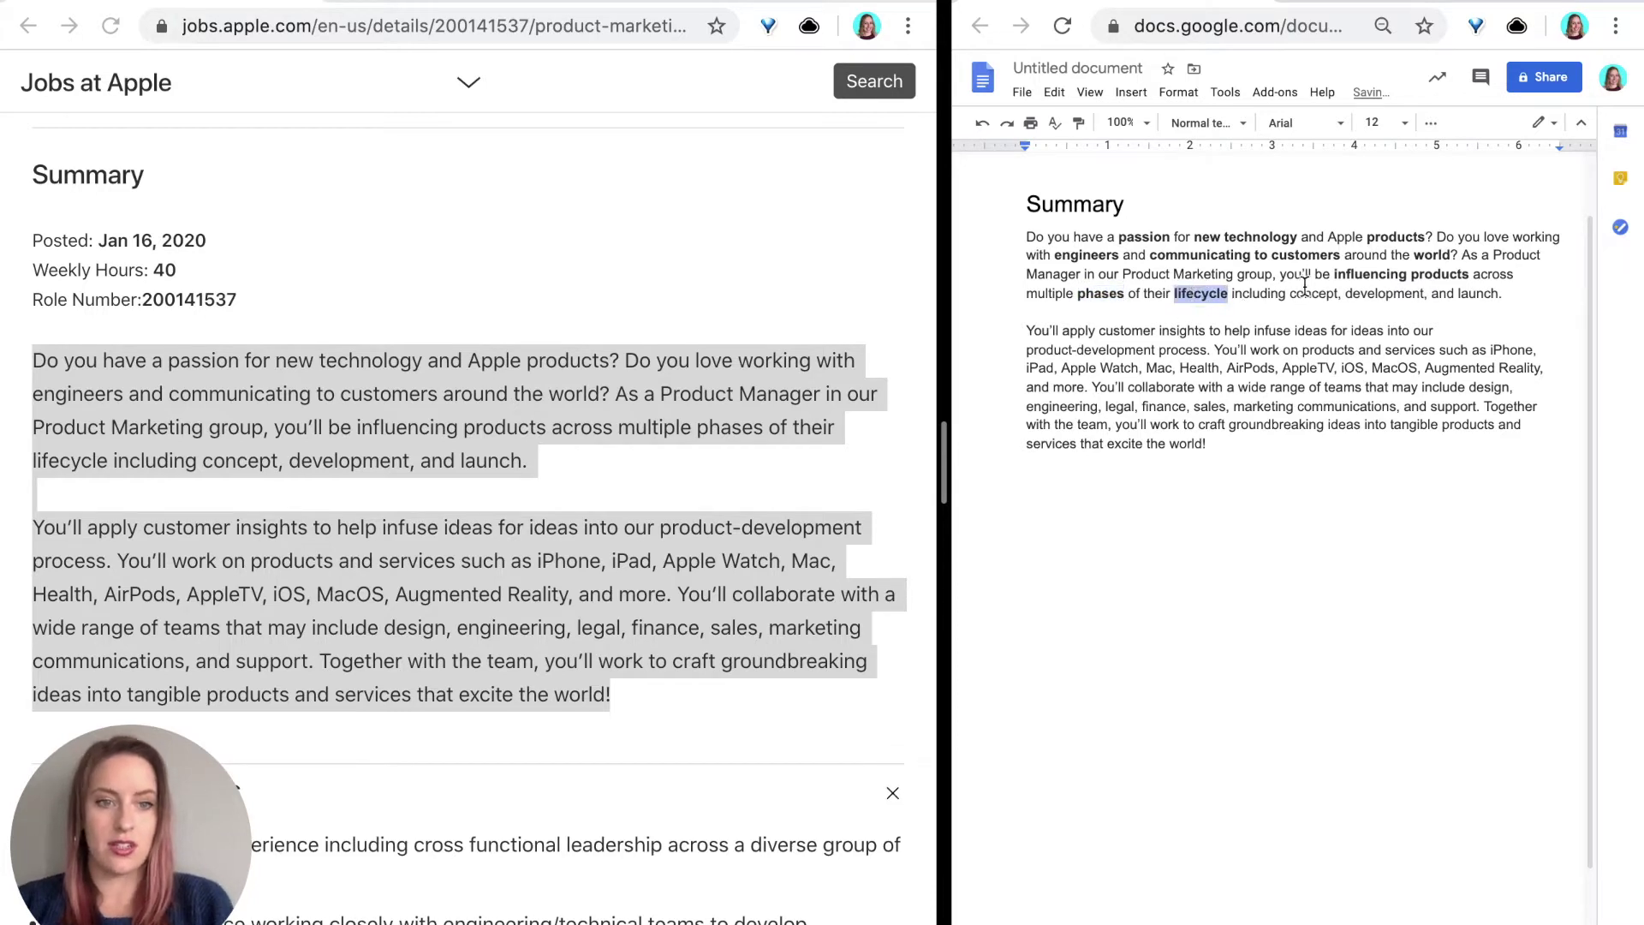
double_click(1323, 293)
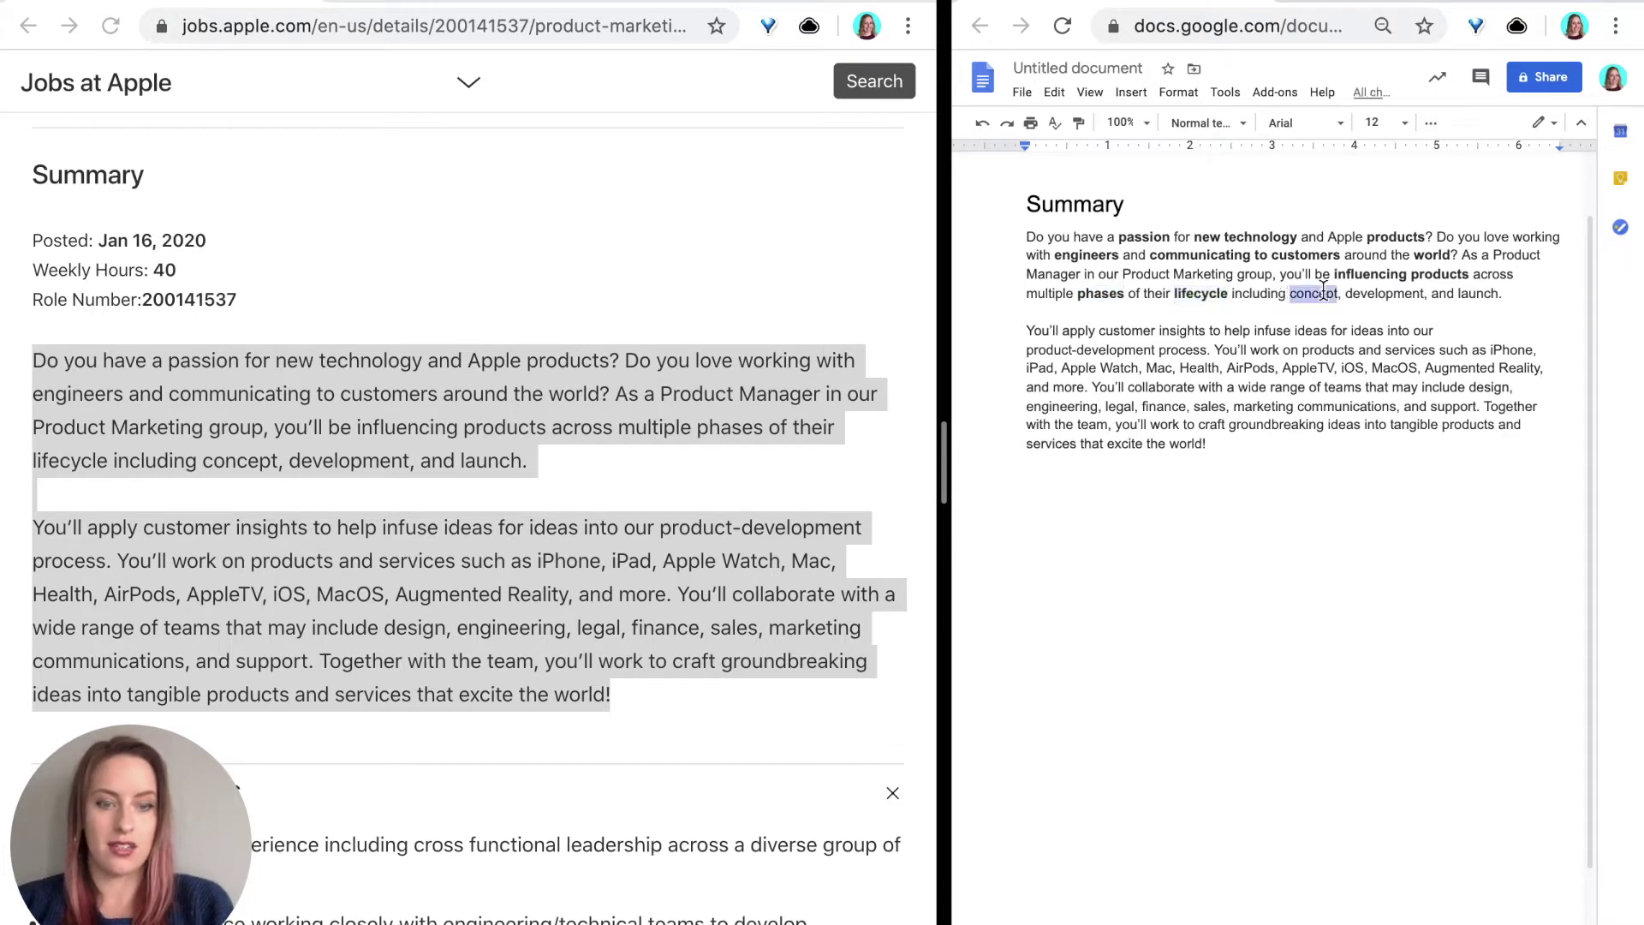
key(ctrl+b)
double_click(1394, 294)
key(ctrl+b)
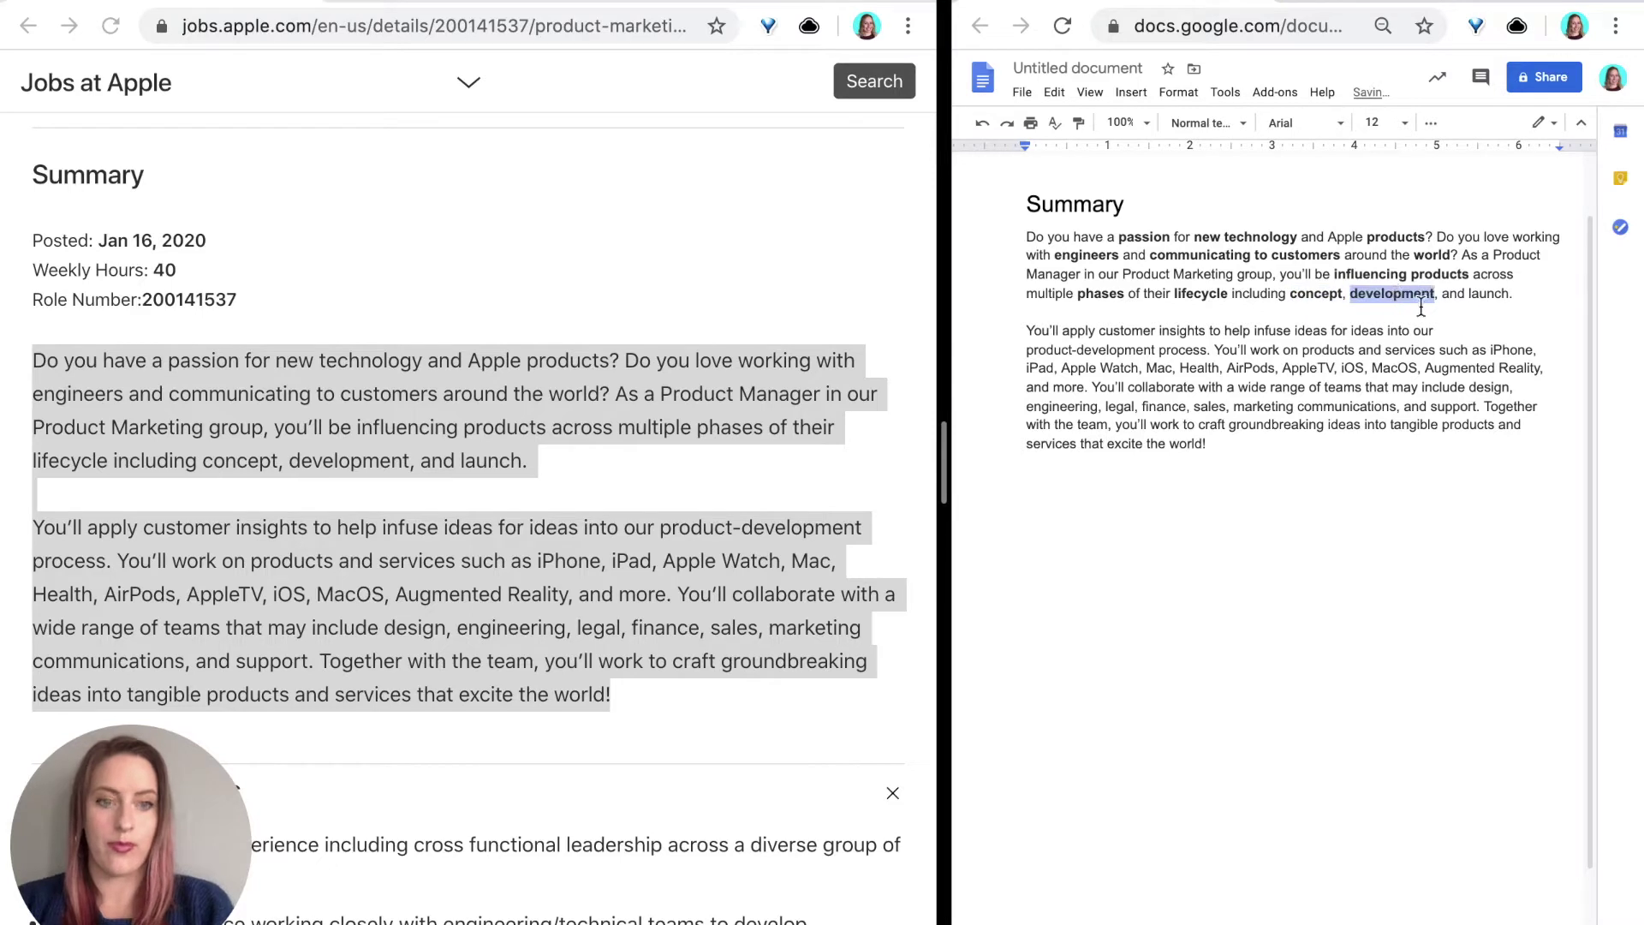
double_click(1484, 294)
key(ctrl+b)
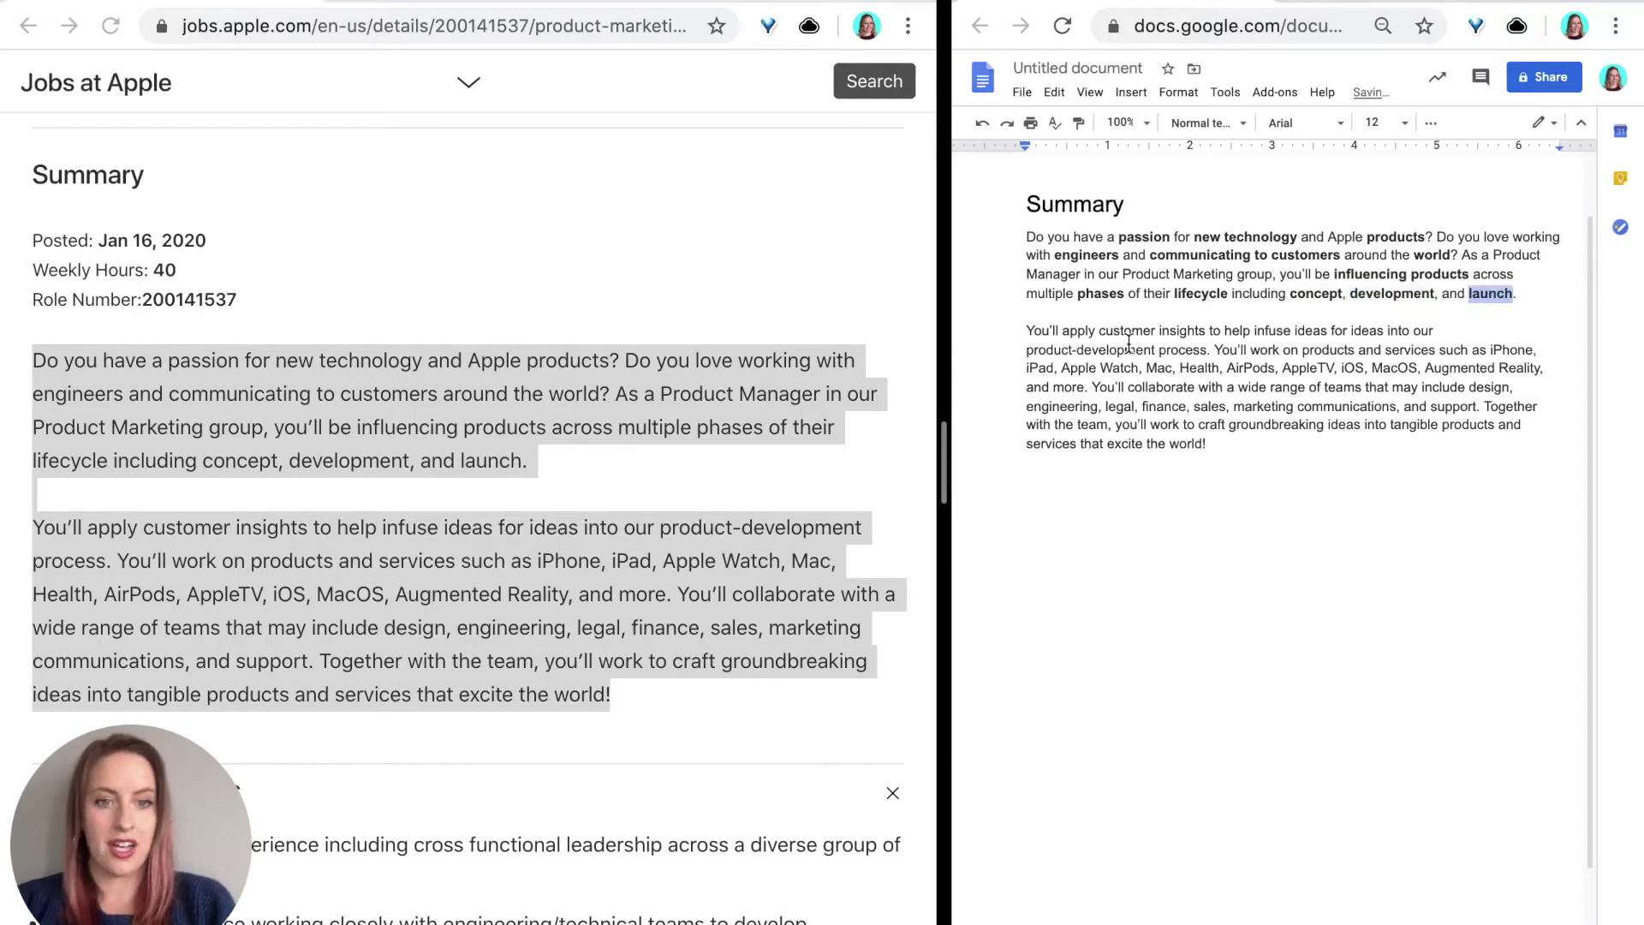
click(1124, 336)
Bold 'customer insights', 'product-development process', 'collaborate' and 'wide range of teams'.
drag(1099, 330, 1208, 332)
key(ctrl+b)
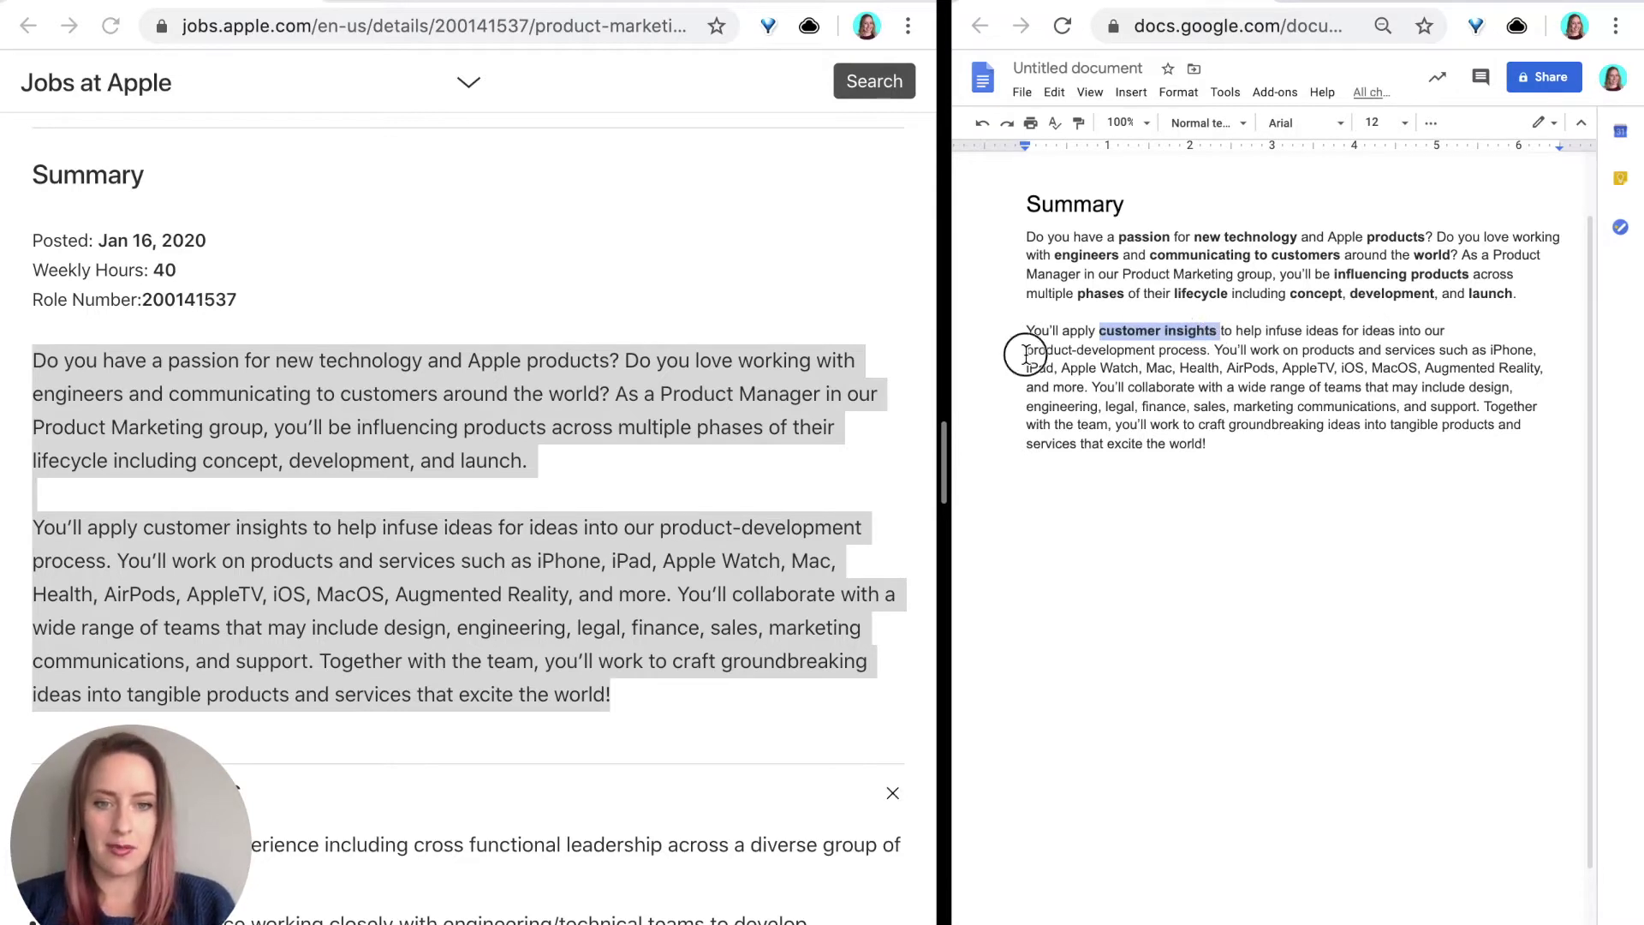
drag(1026, 352, 1208, 349)
key(ctrl+b)
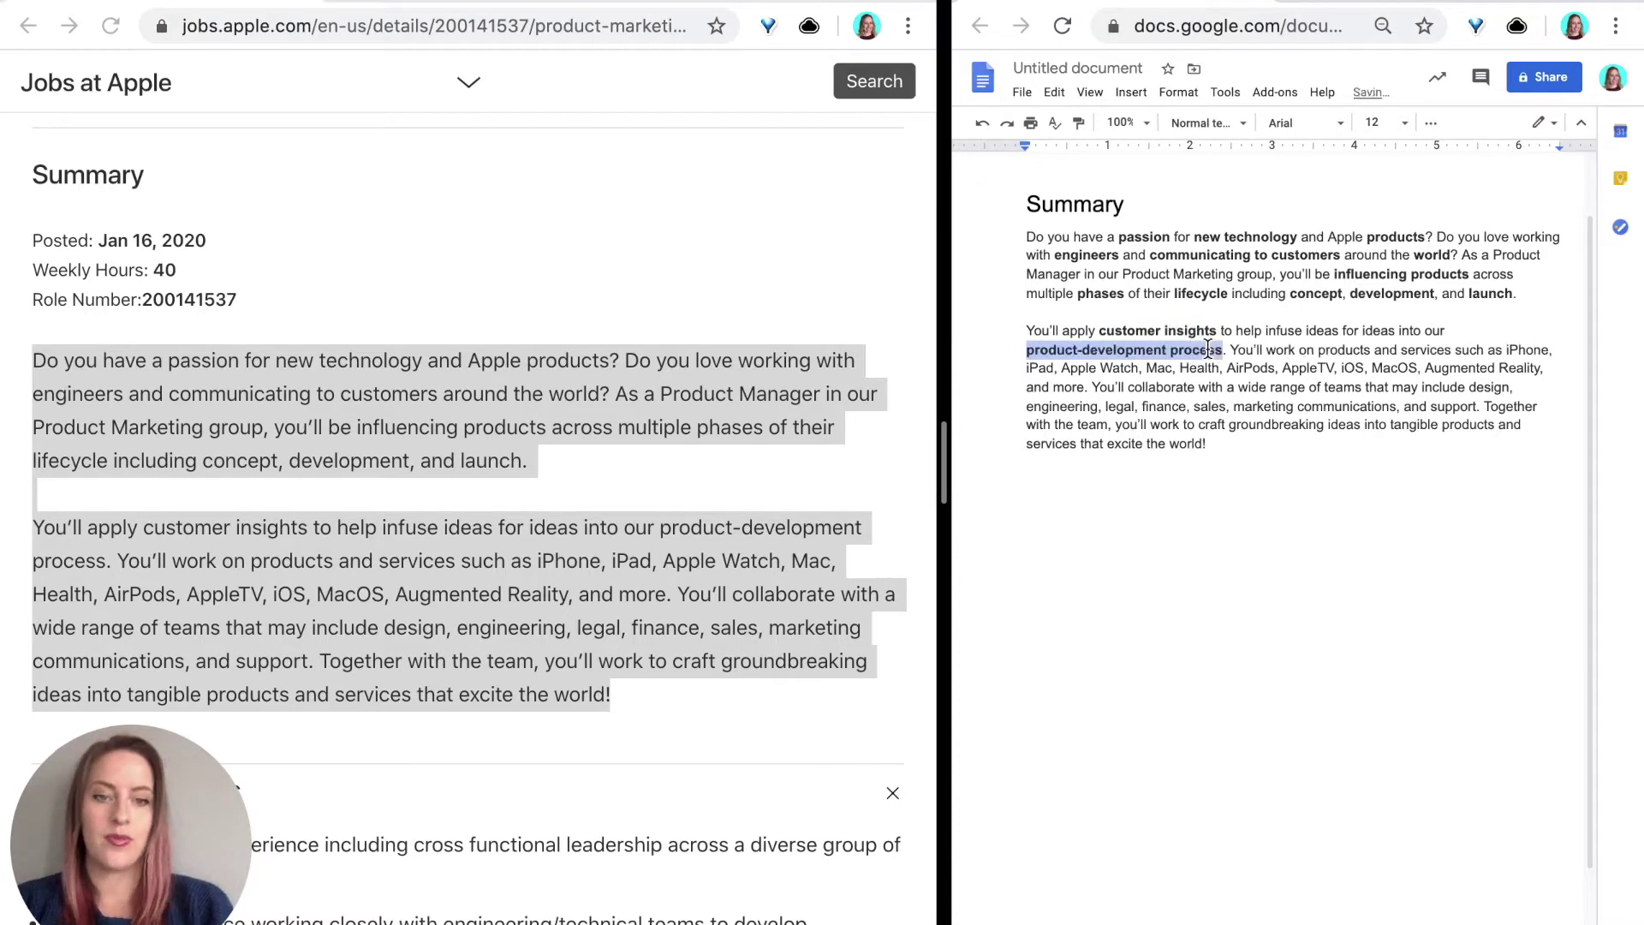
click(1307, 376)
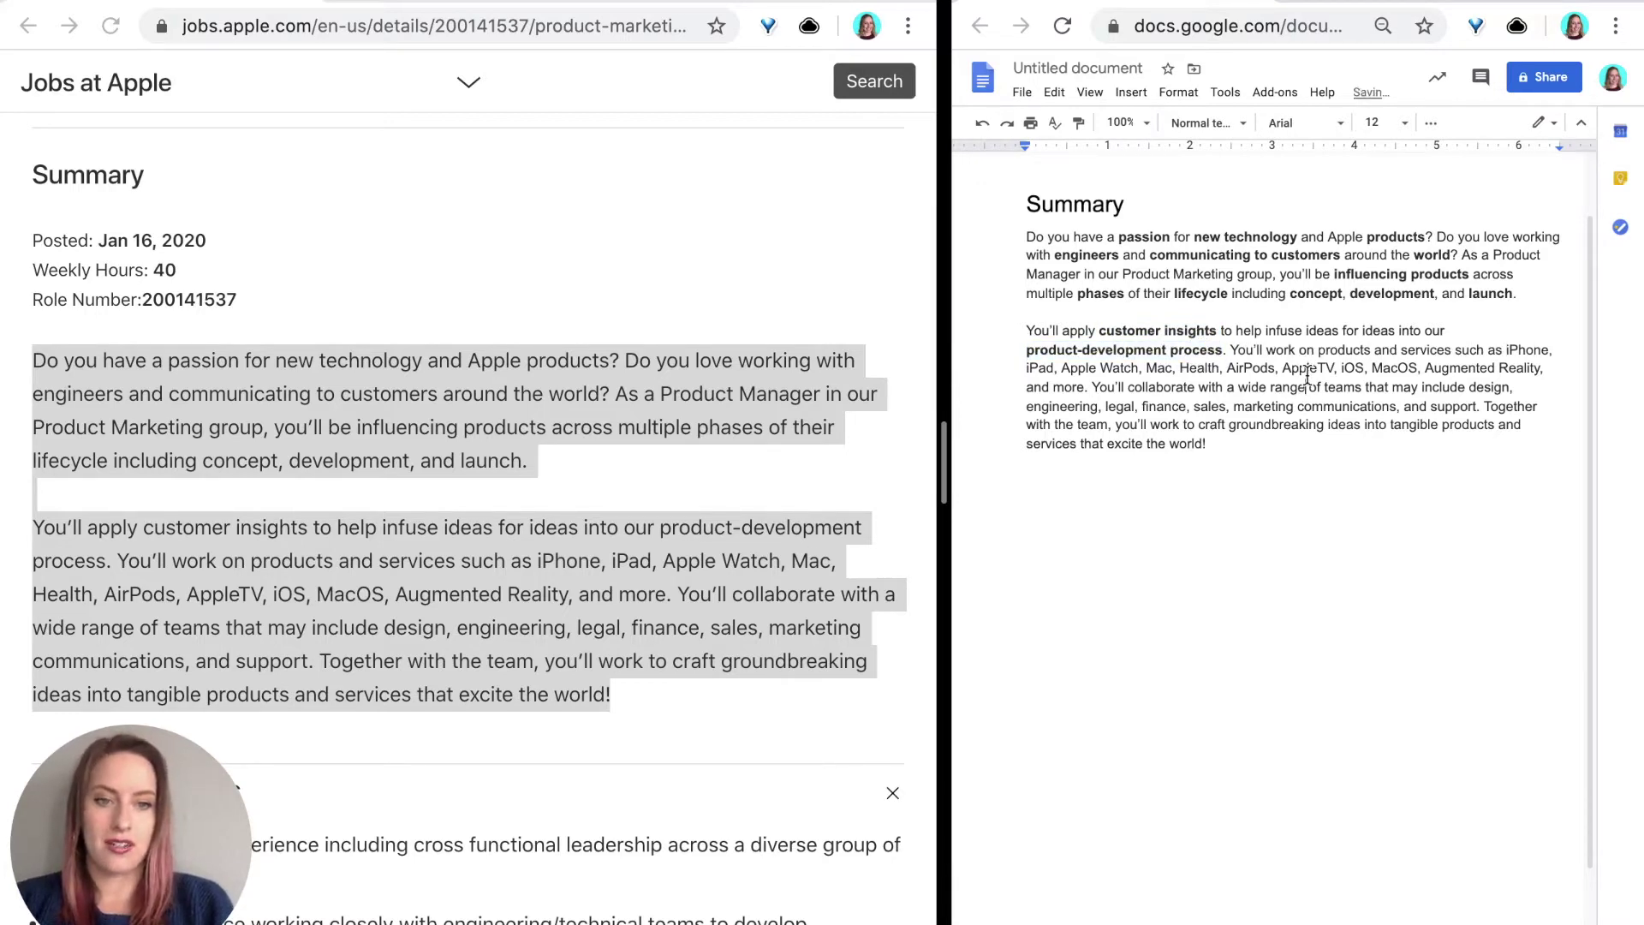
double_click(1158, 387)
key(ctrl+b)
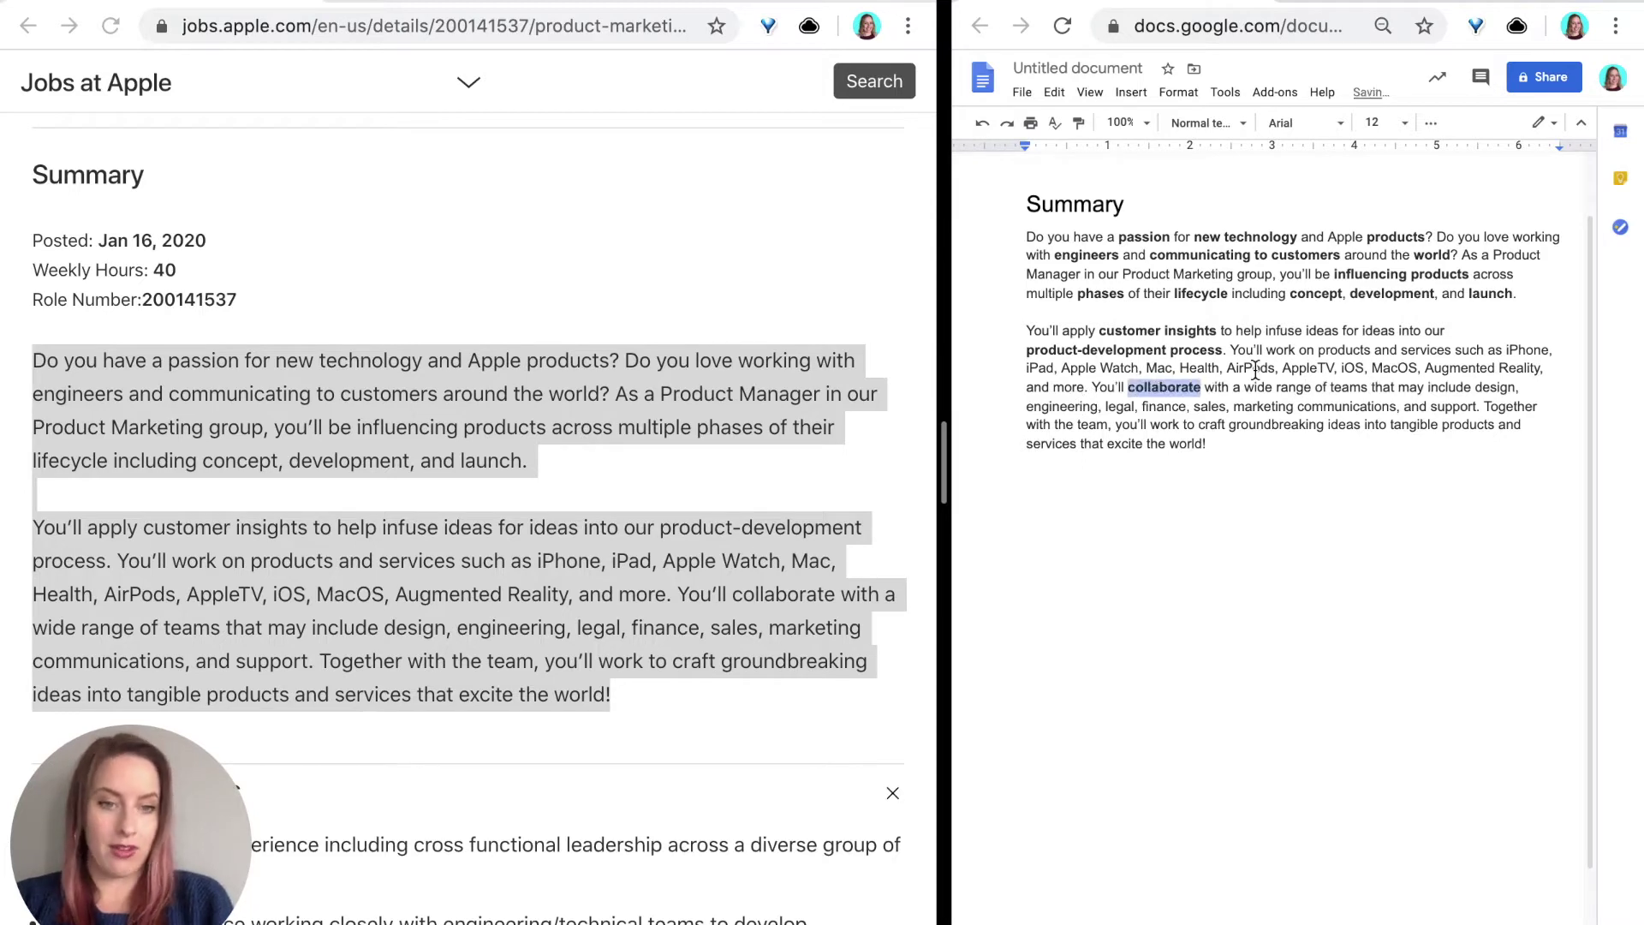
drag(1244, 387, 1368, 384)
key(ctrl+b)
click(1425, 387)
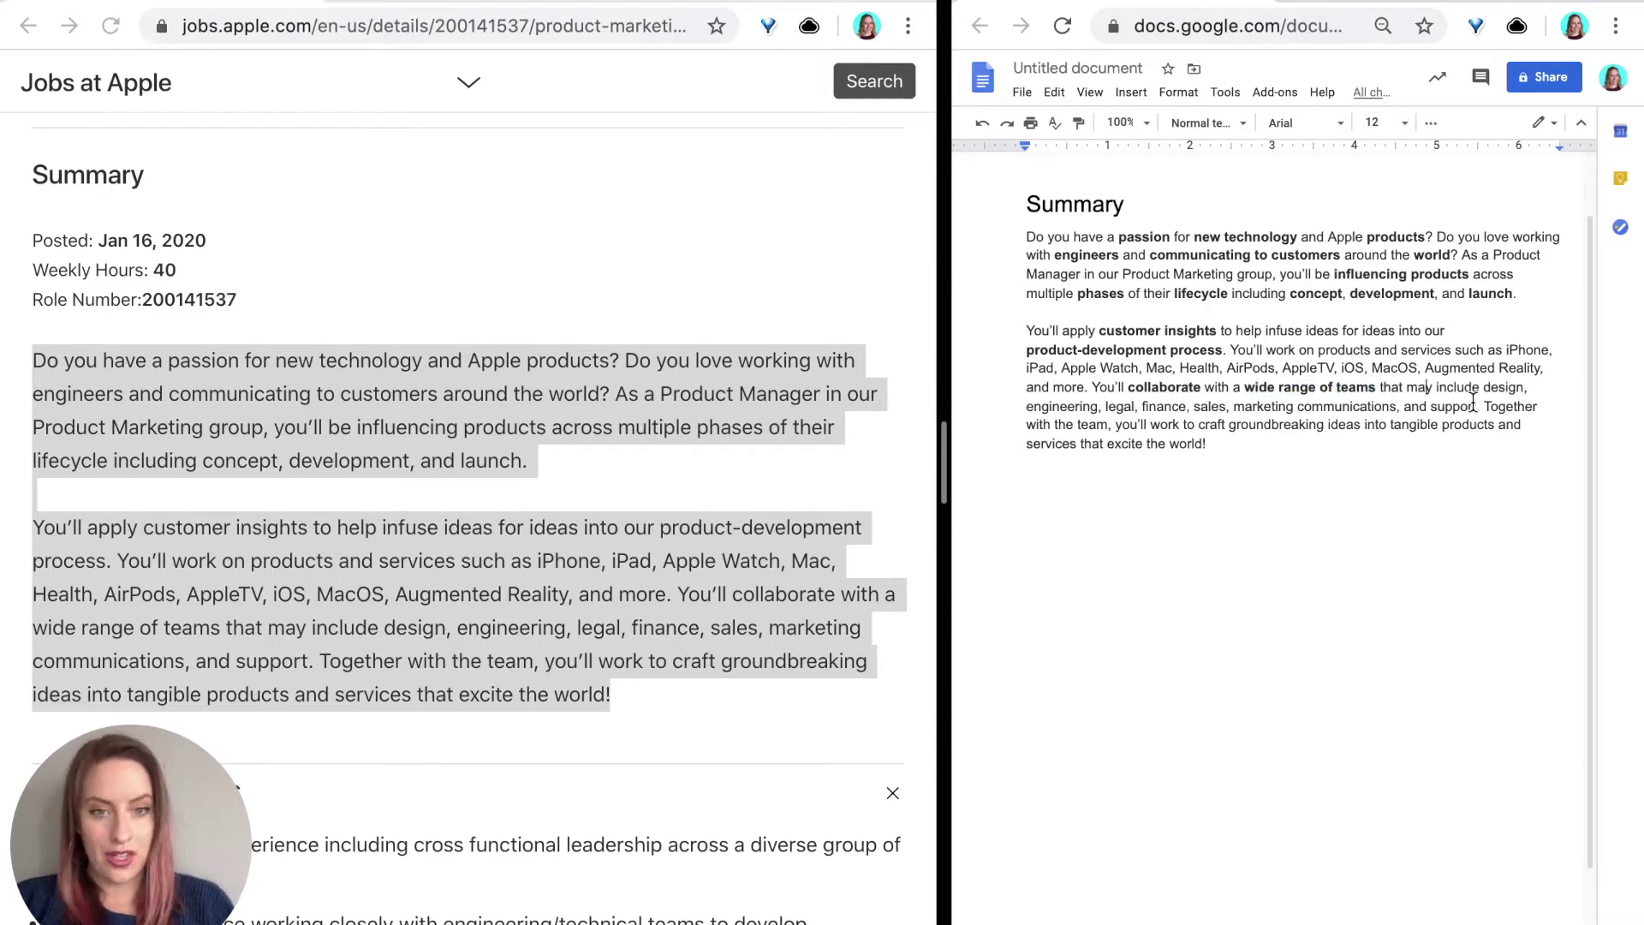
Bold 'with the team', 'craft', 'groundbreaking' and 'excite the world!'.
drag(1026, 425, 1113, 425)
key(ctrl+b)
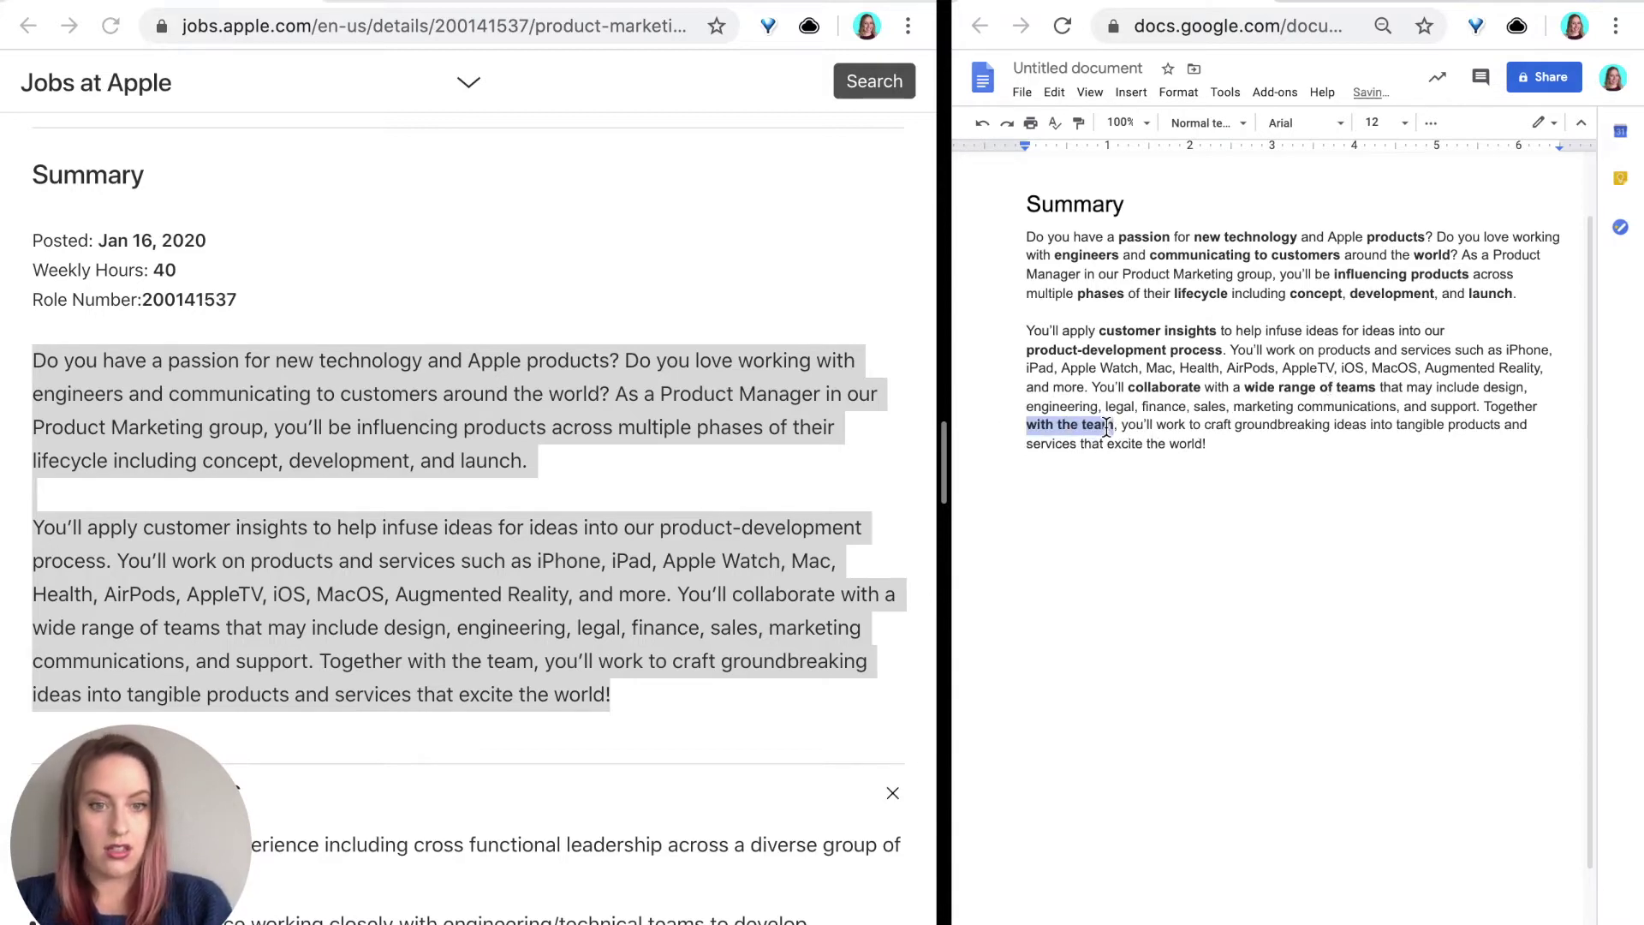
double_click(1212, 424)
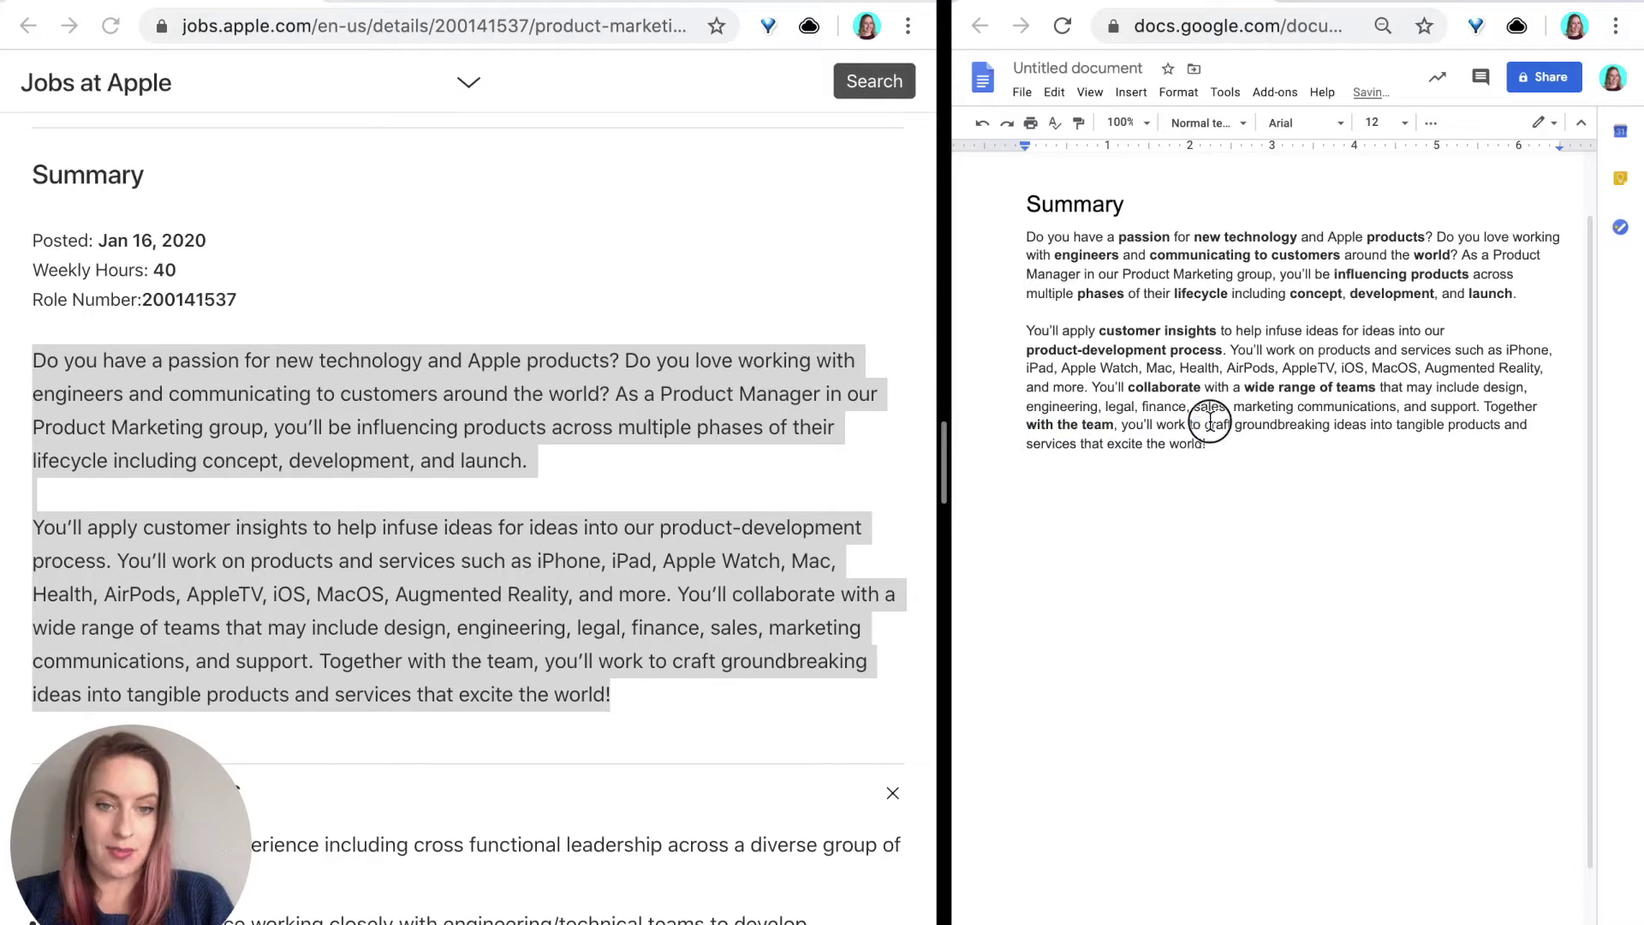
key(ctrl+b)
click(1255, 423)
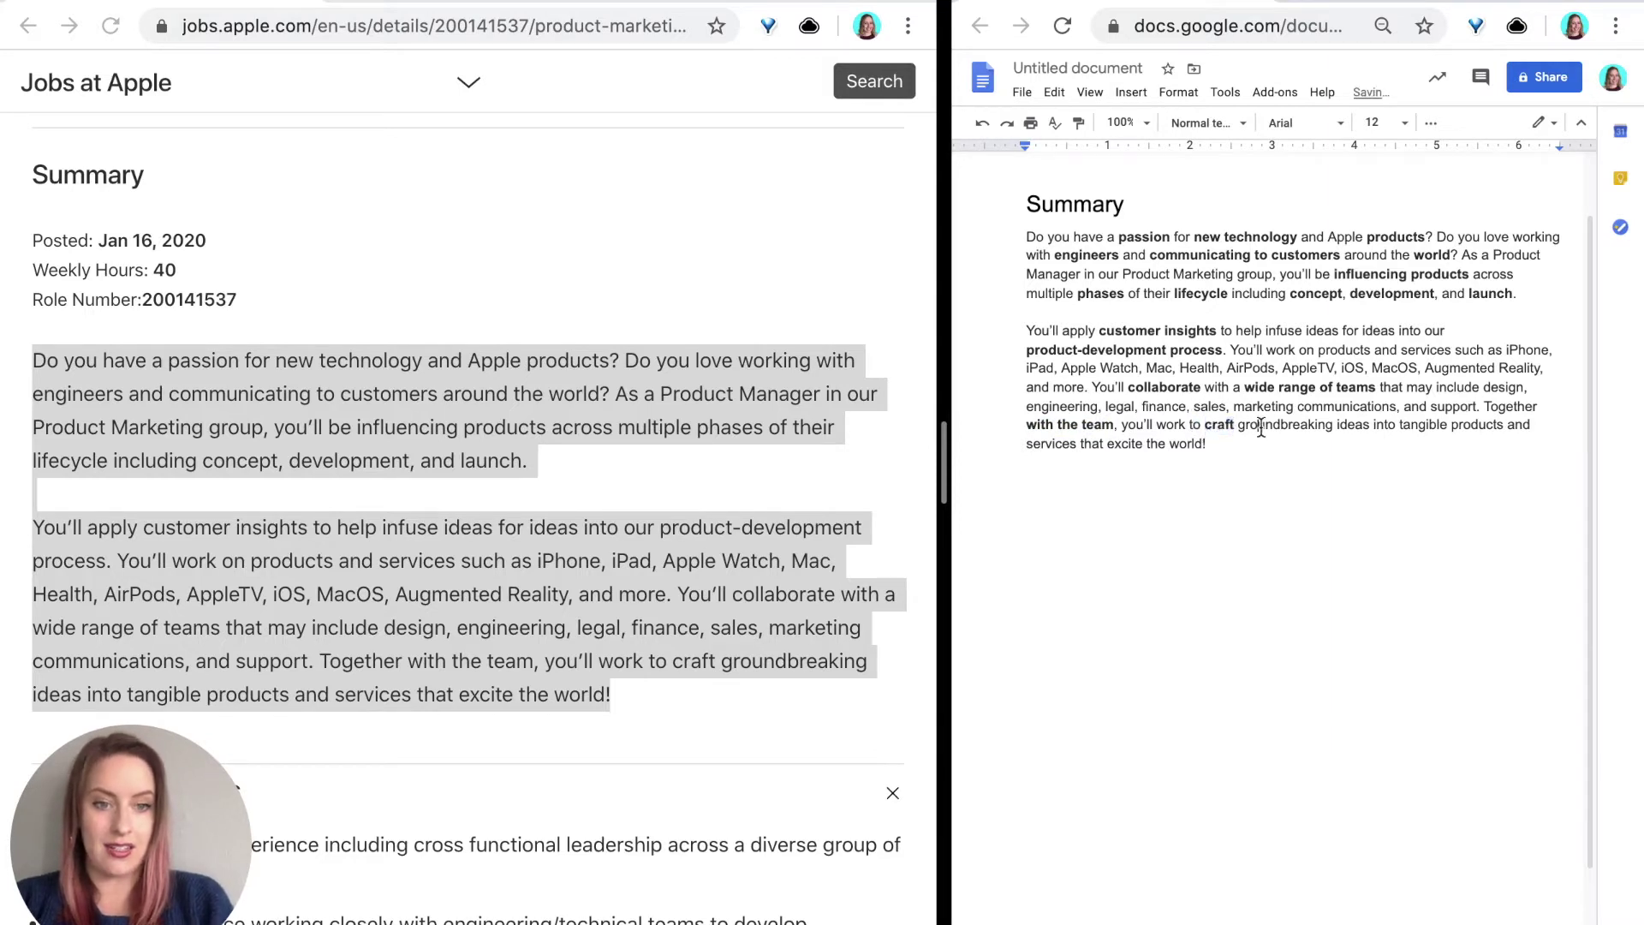
double_click(1260, 428)
key(ctrl+b)
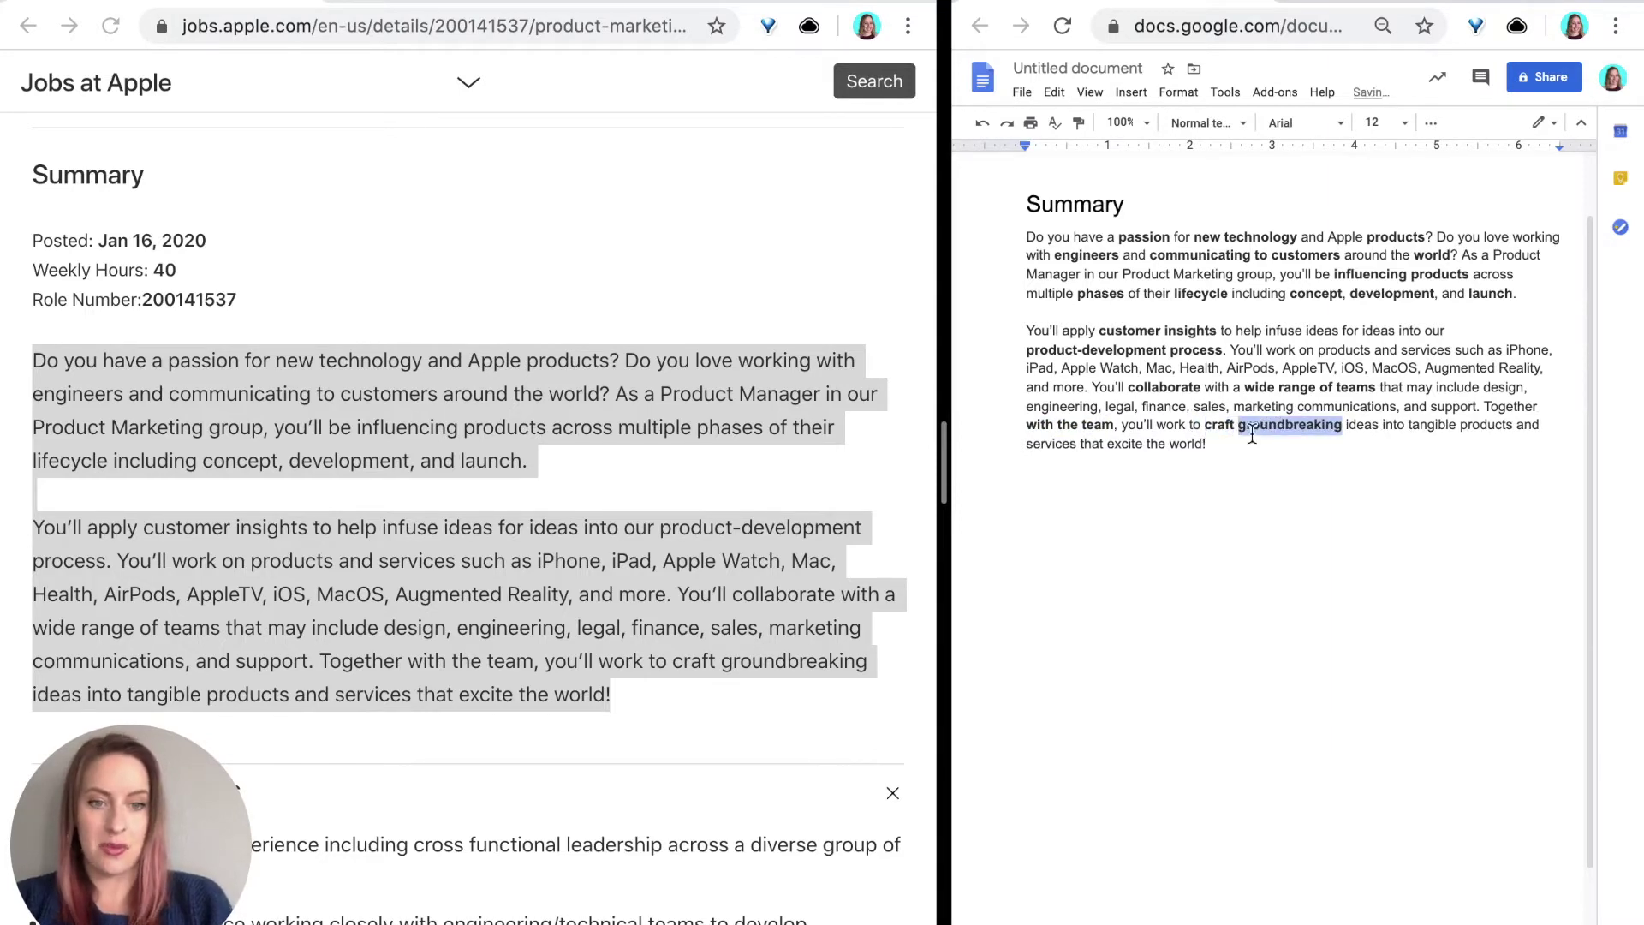
drag(1106, 444, 1216, 445)
key(ctrl+b)
click(1233, 445)
Add a bulleted list with Tonal, Role and Experience below the summary.
key(Return)
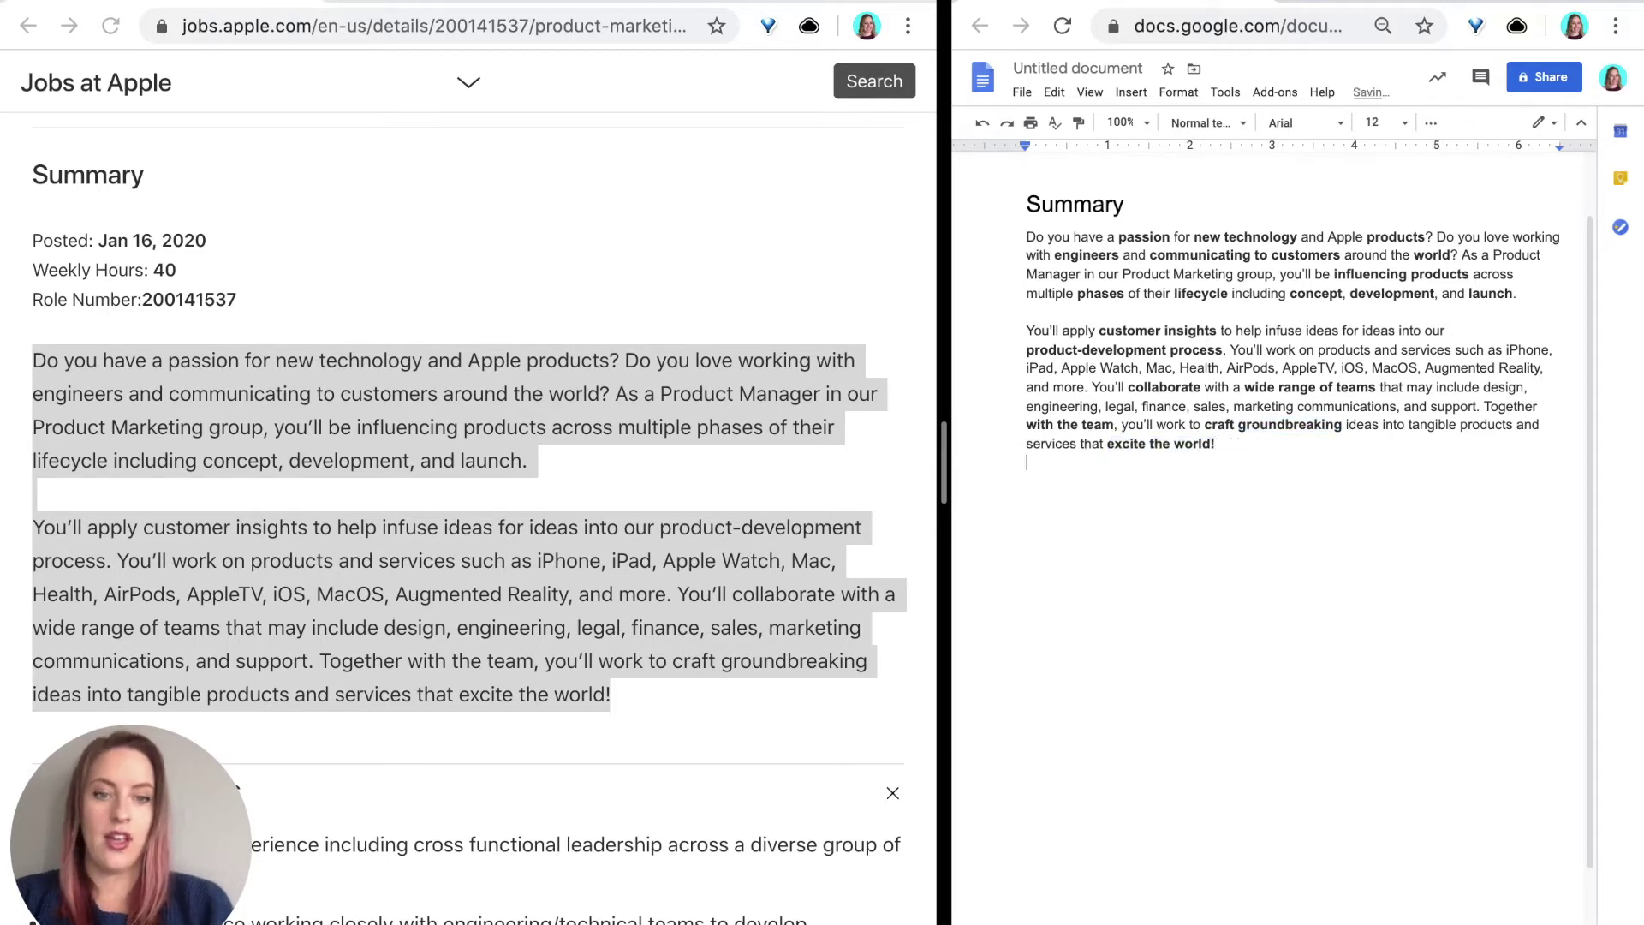
key(ctrl+shift+8)
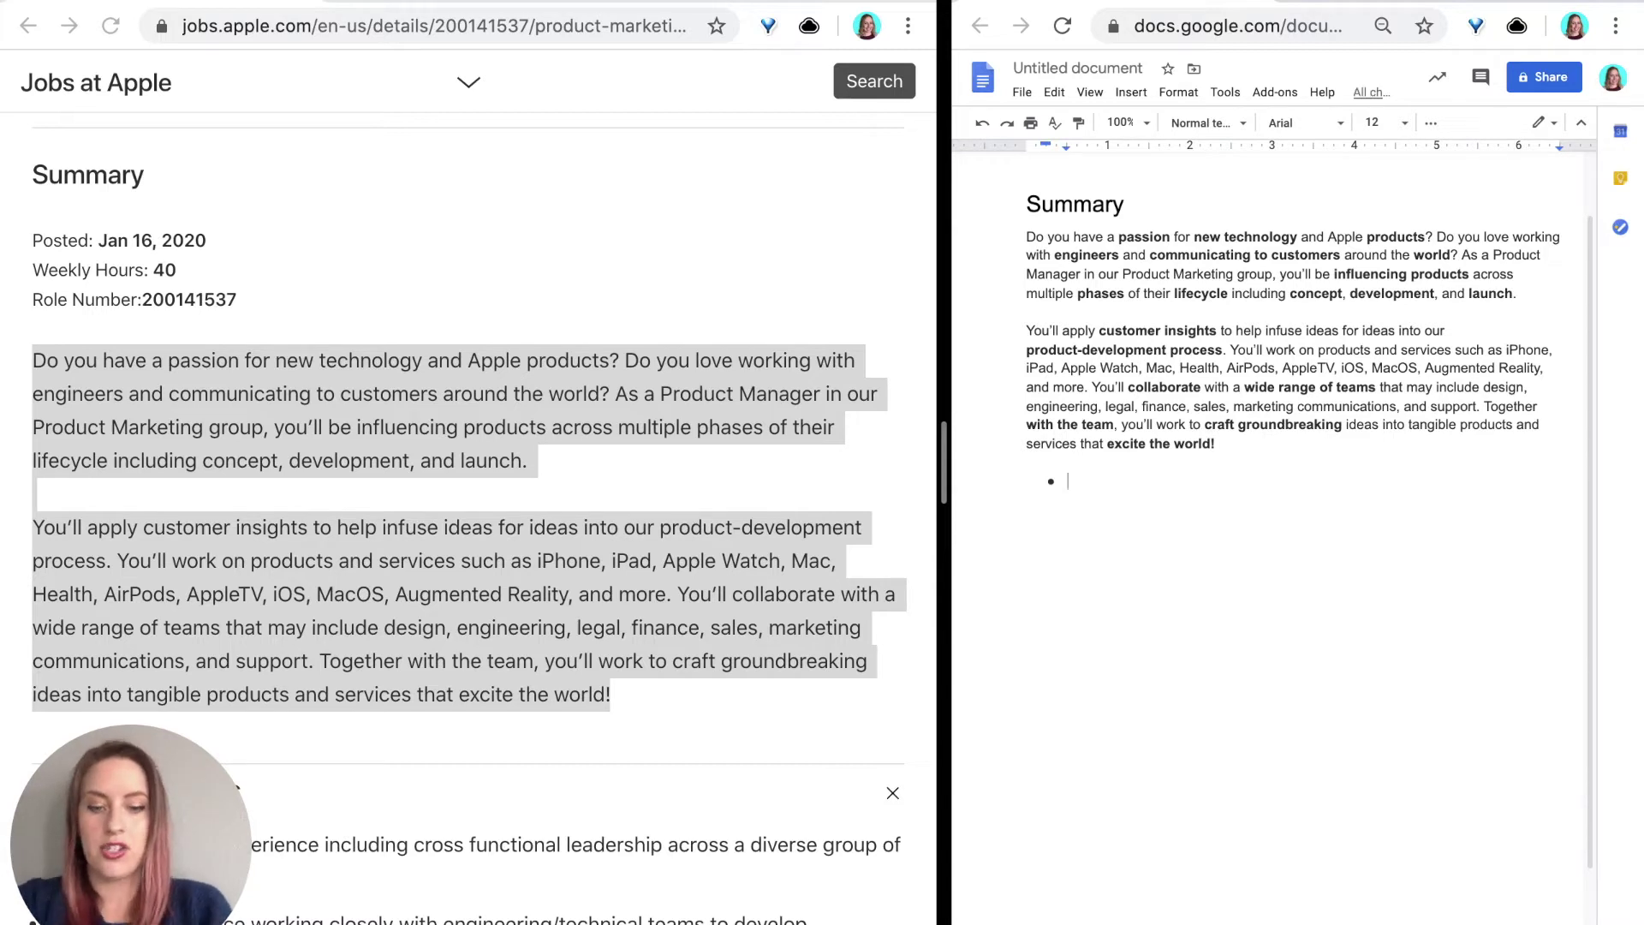
text(Tonal )
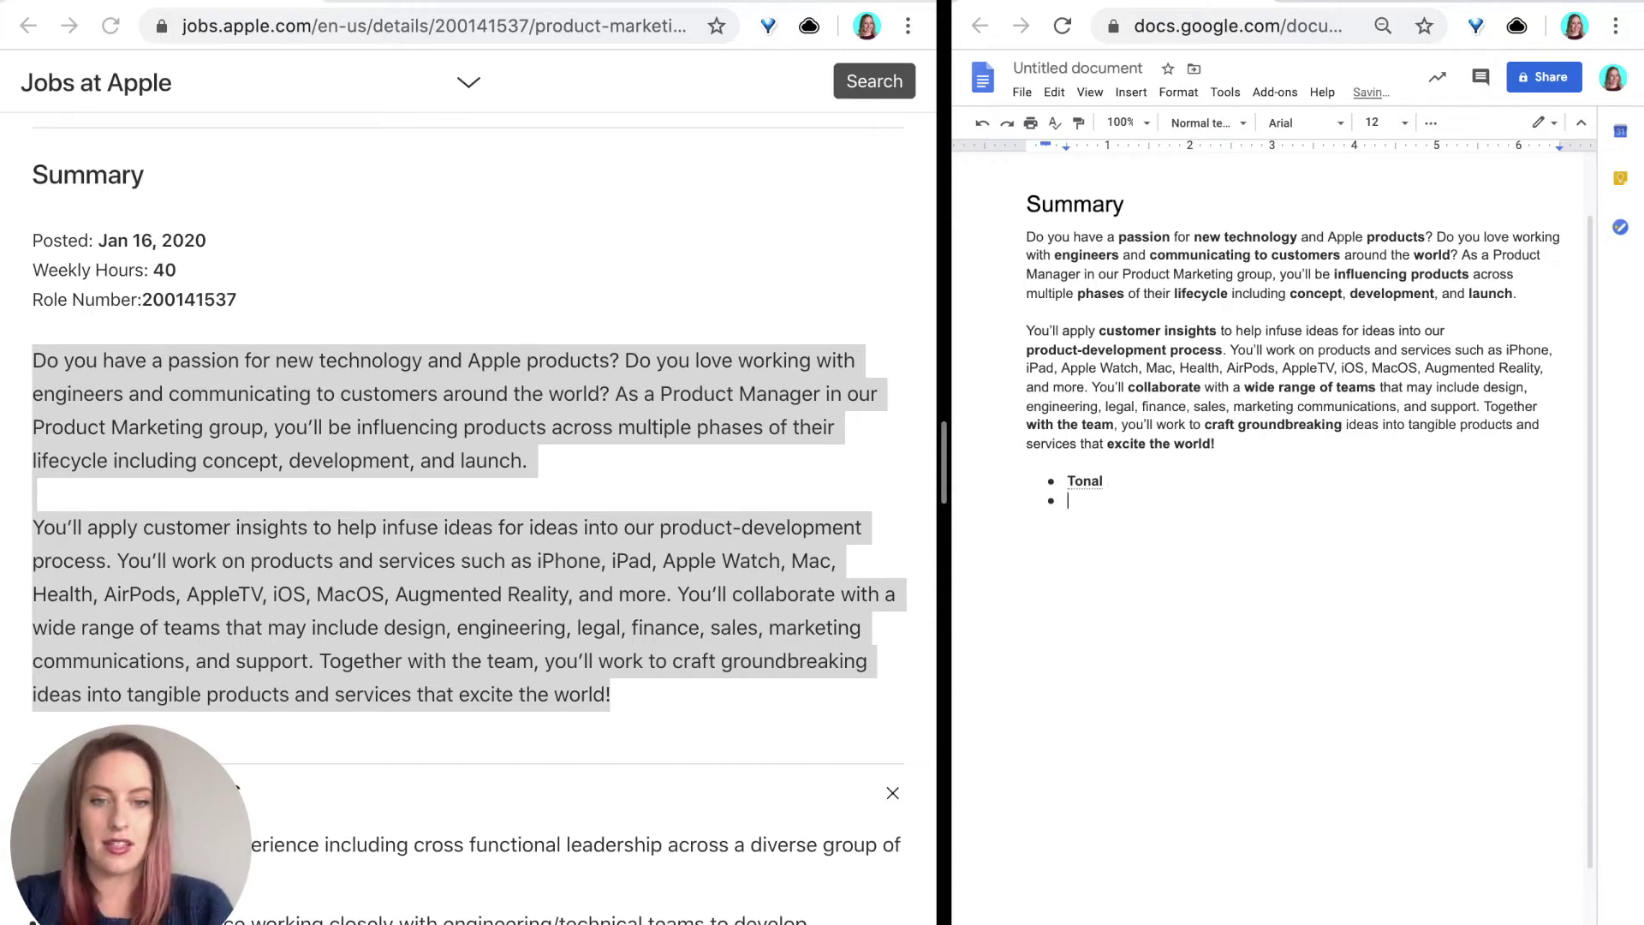
text(Role)
key(Return)
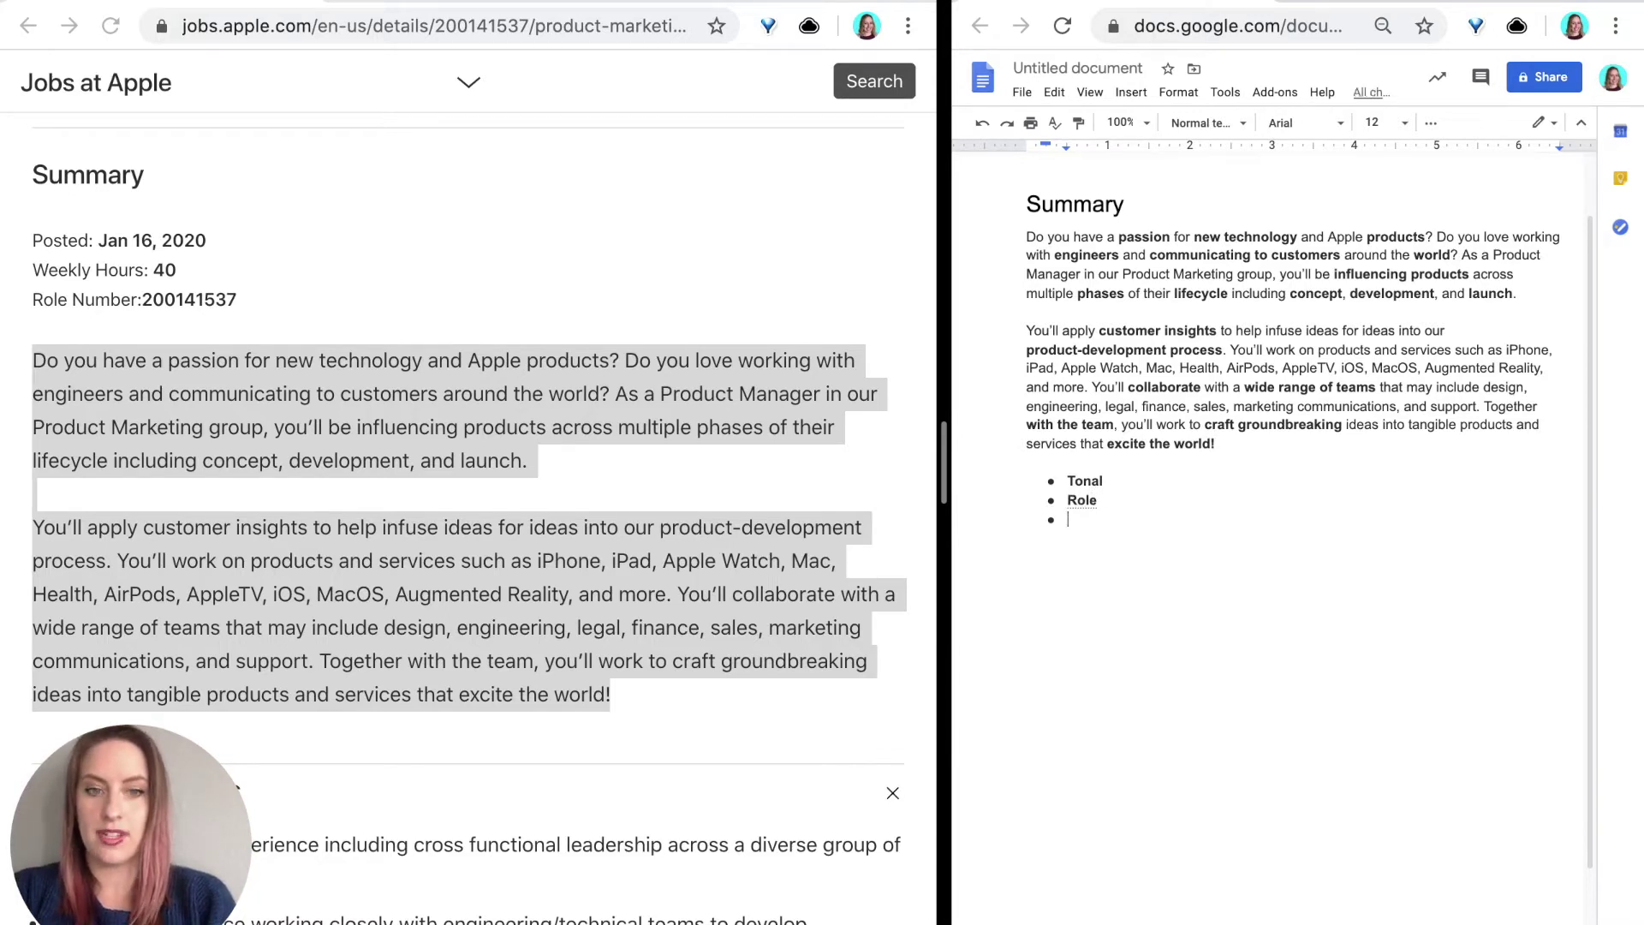
text(experience)
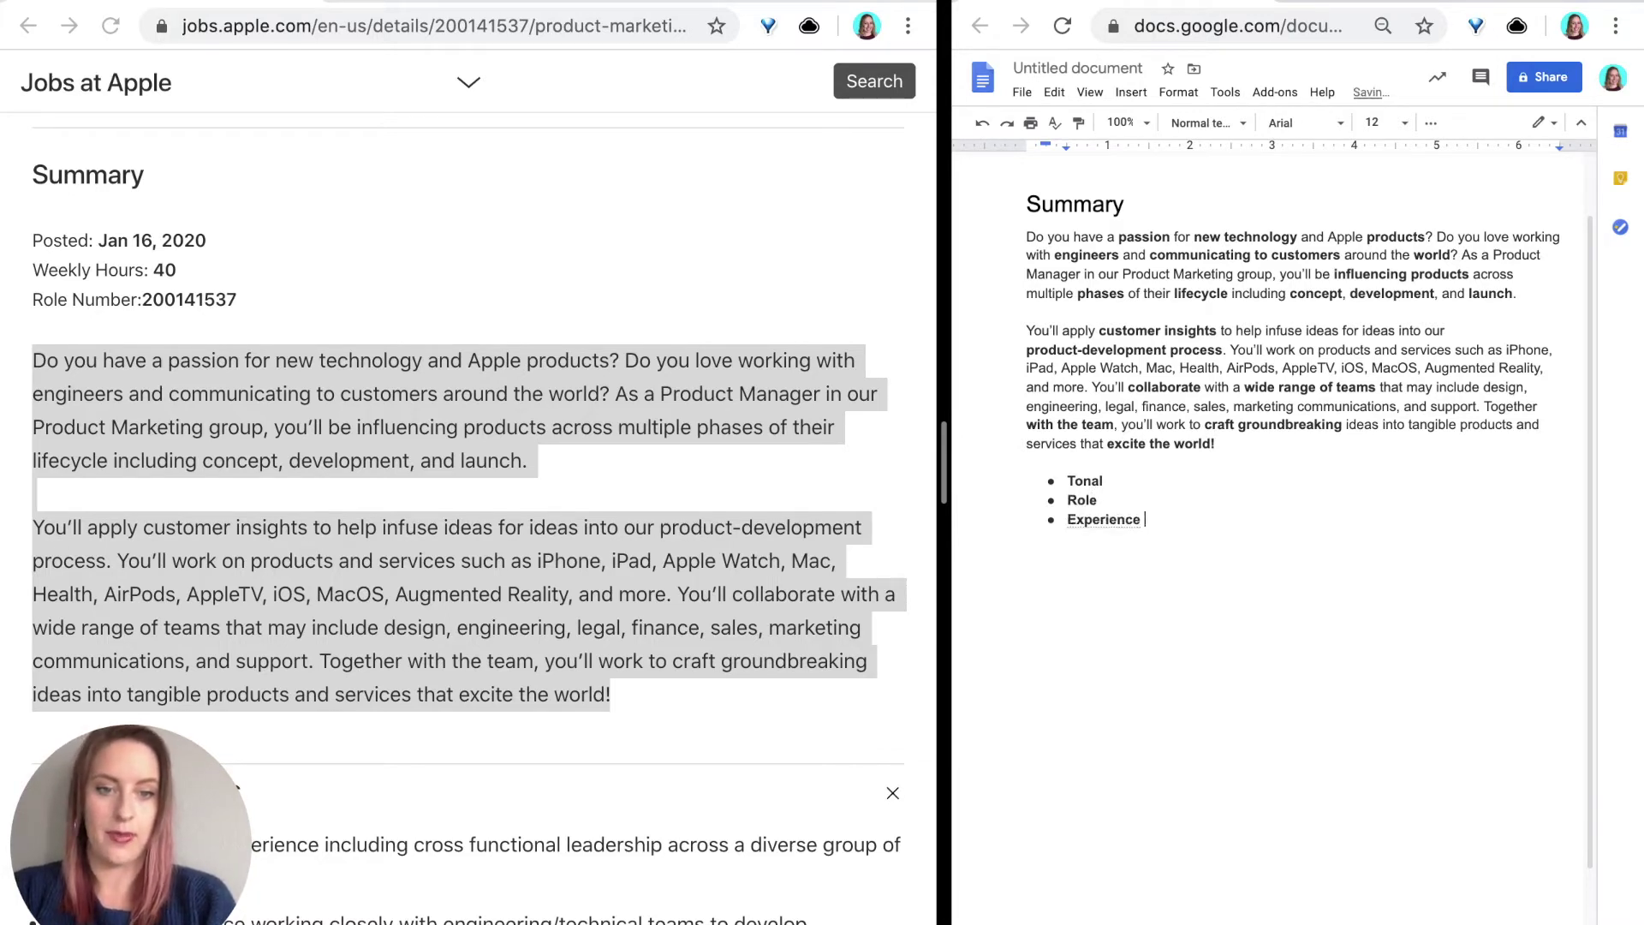
key(Return)
click(1158, 469)
click(1138, 483)
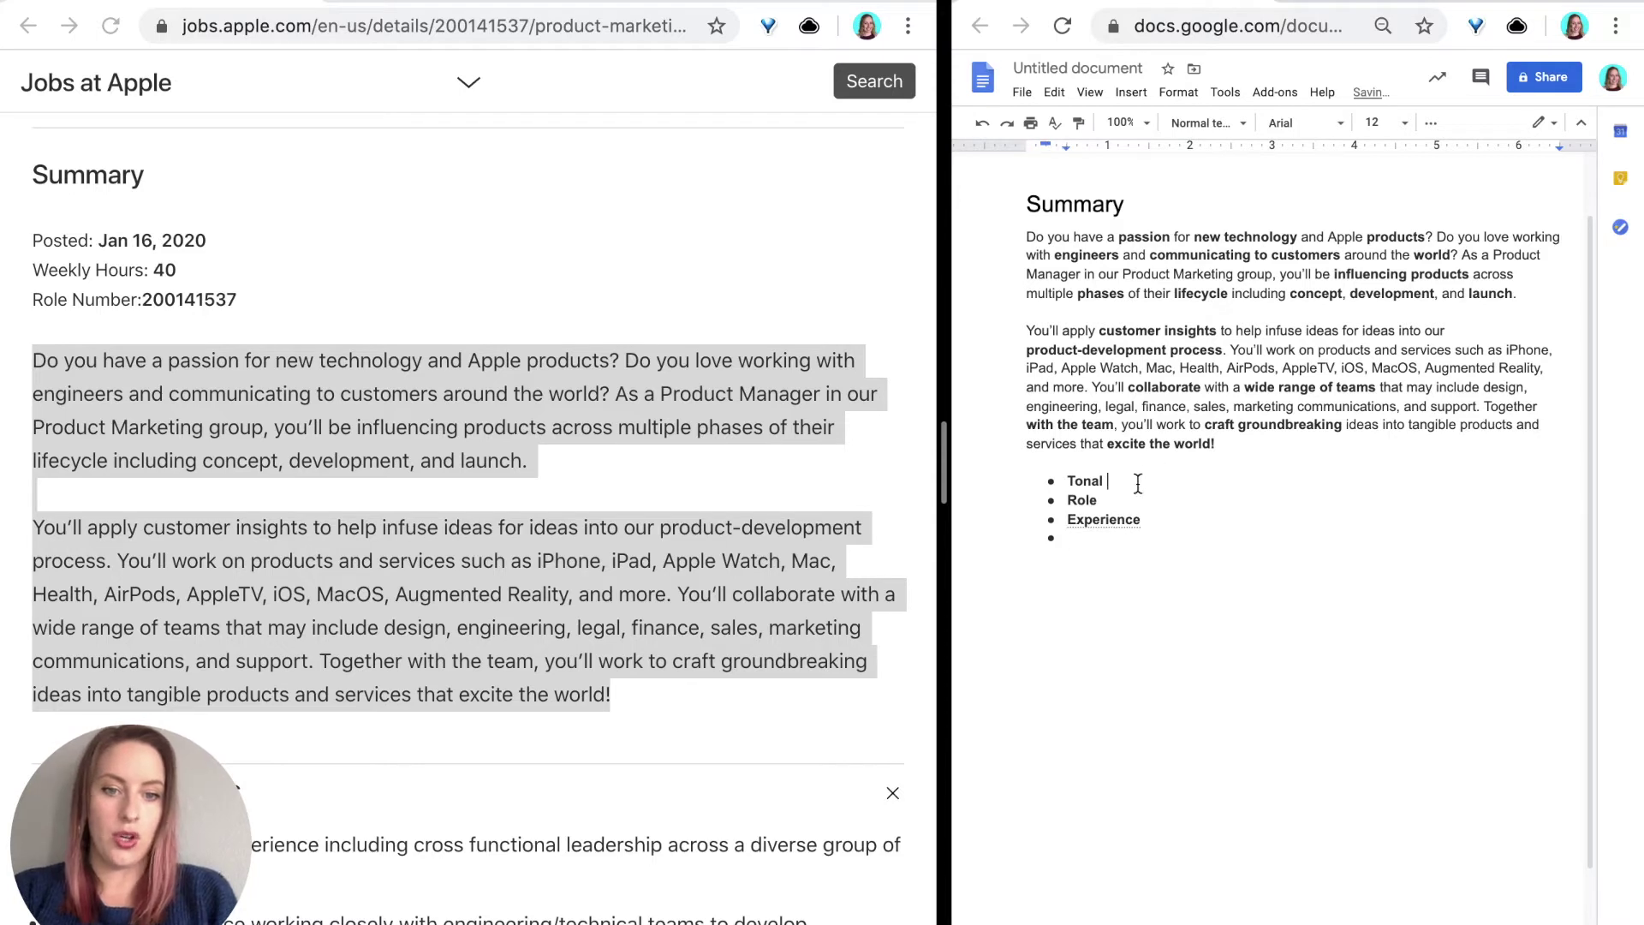
Add sub-bullets 'Passion' and 'Love (working with)' under Tonal.
key(Return)
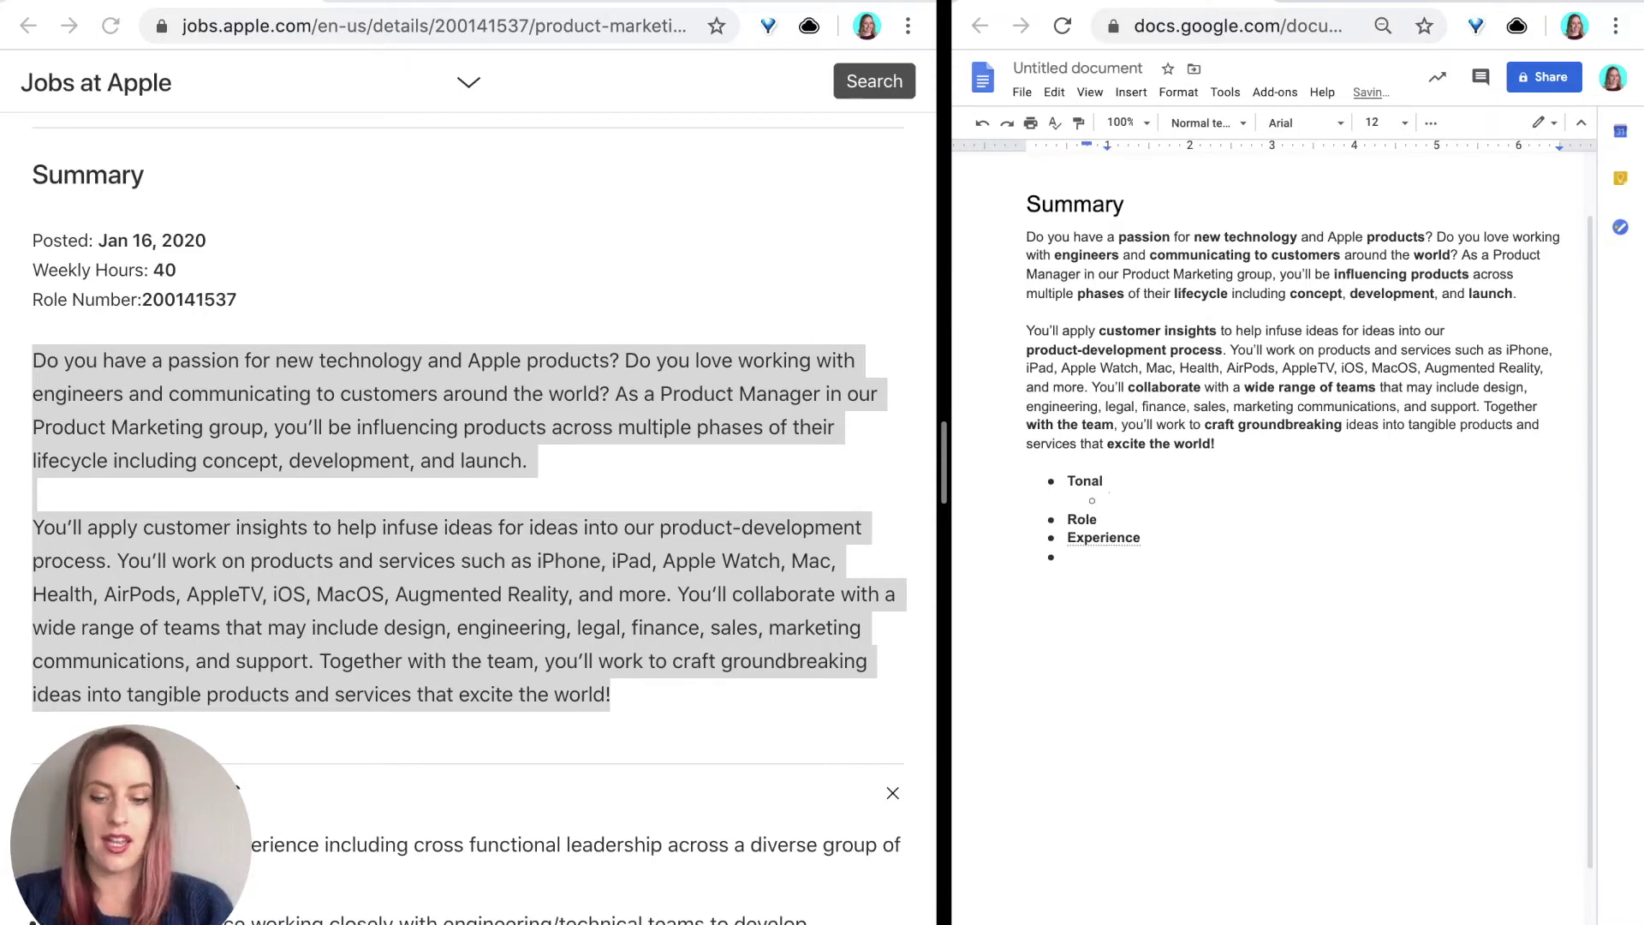
text(Passion)
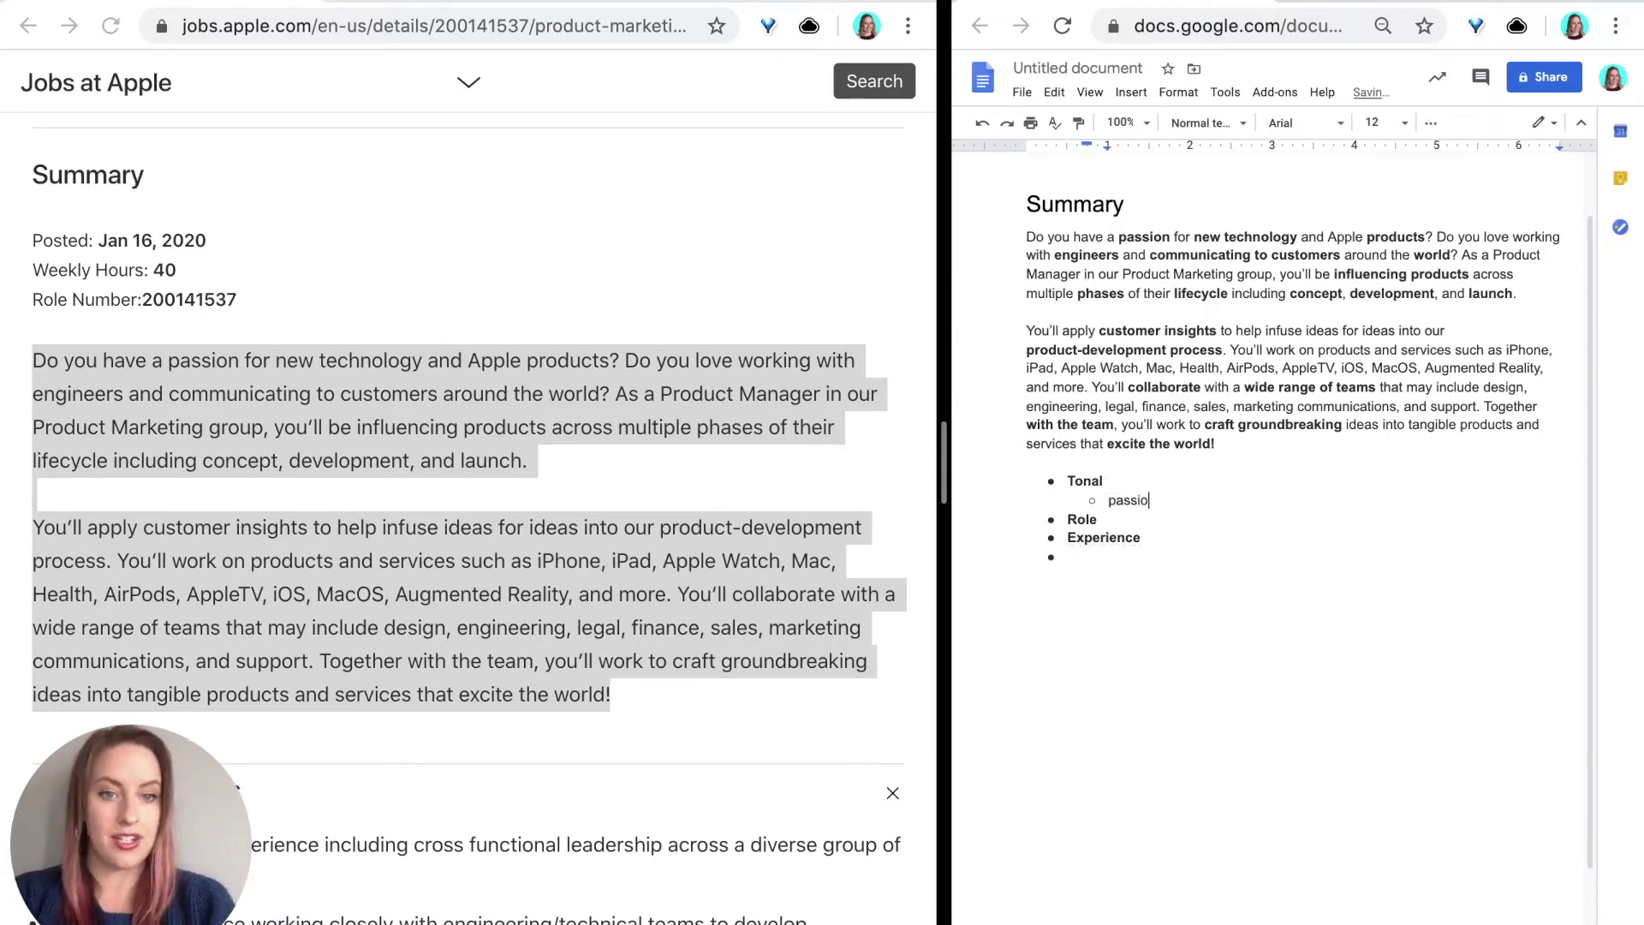
key(Return)
text(love)
key(Return)
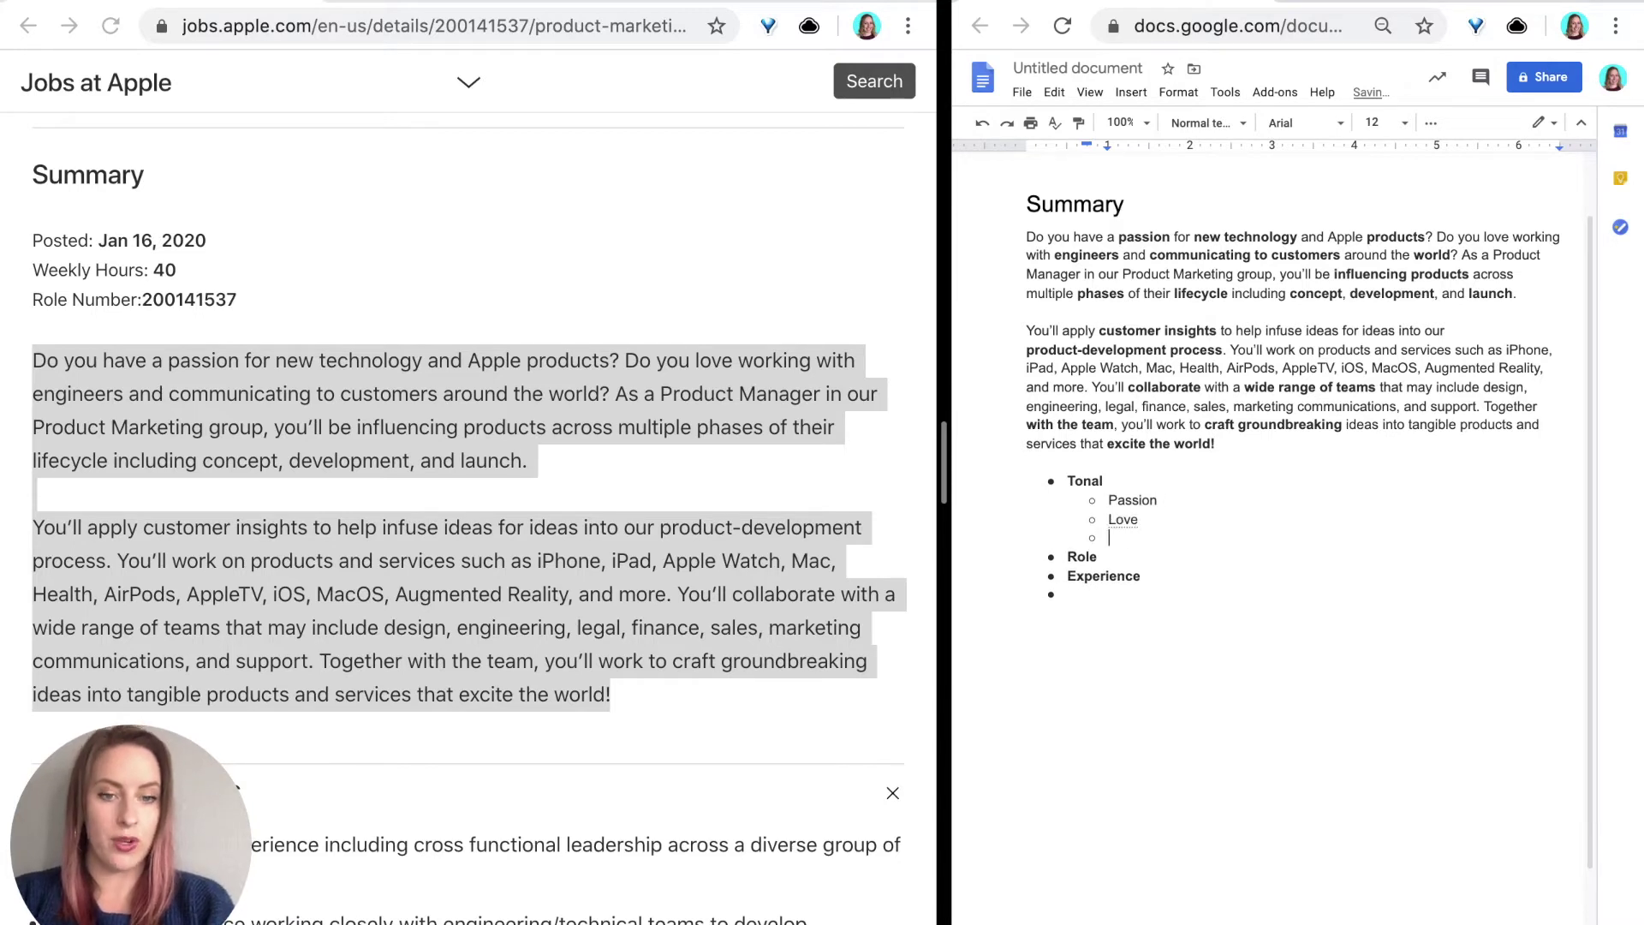
key(BackSpace)
key(BackSpace)
text((w)
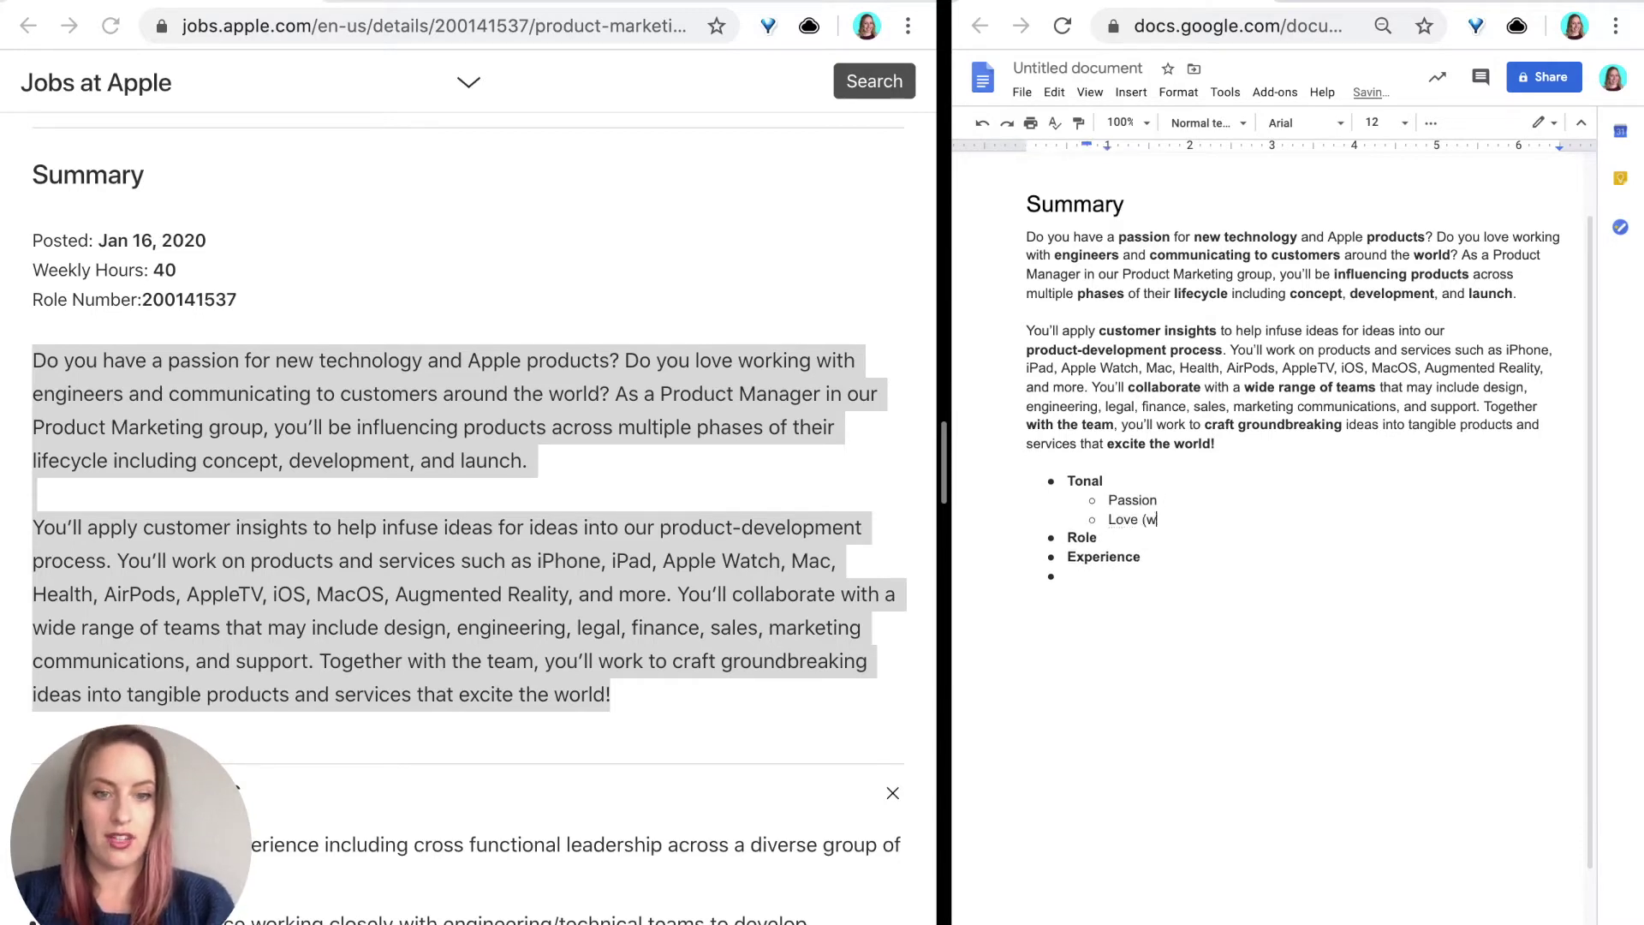
text(orking with))
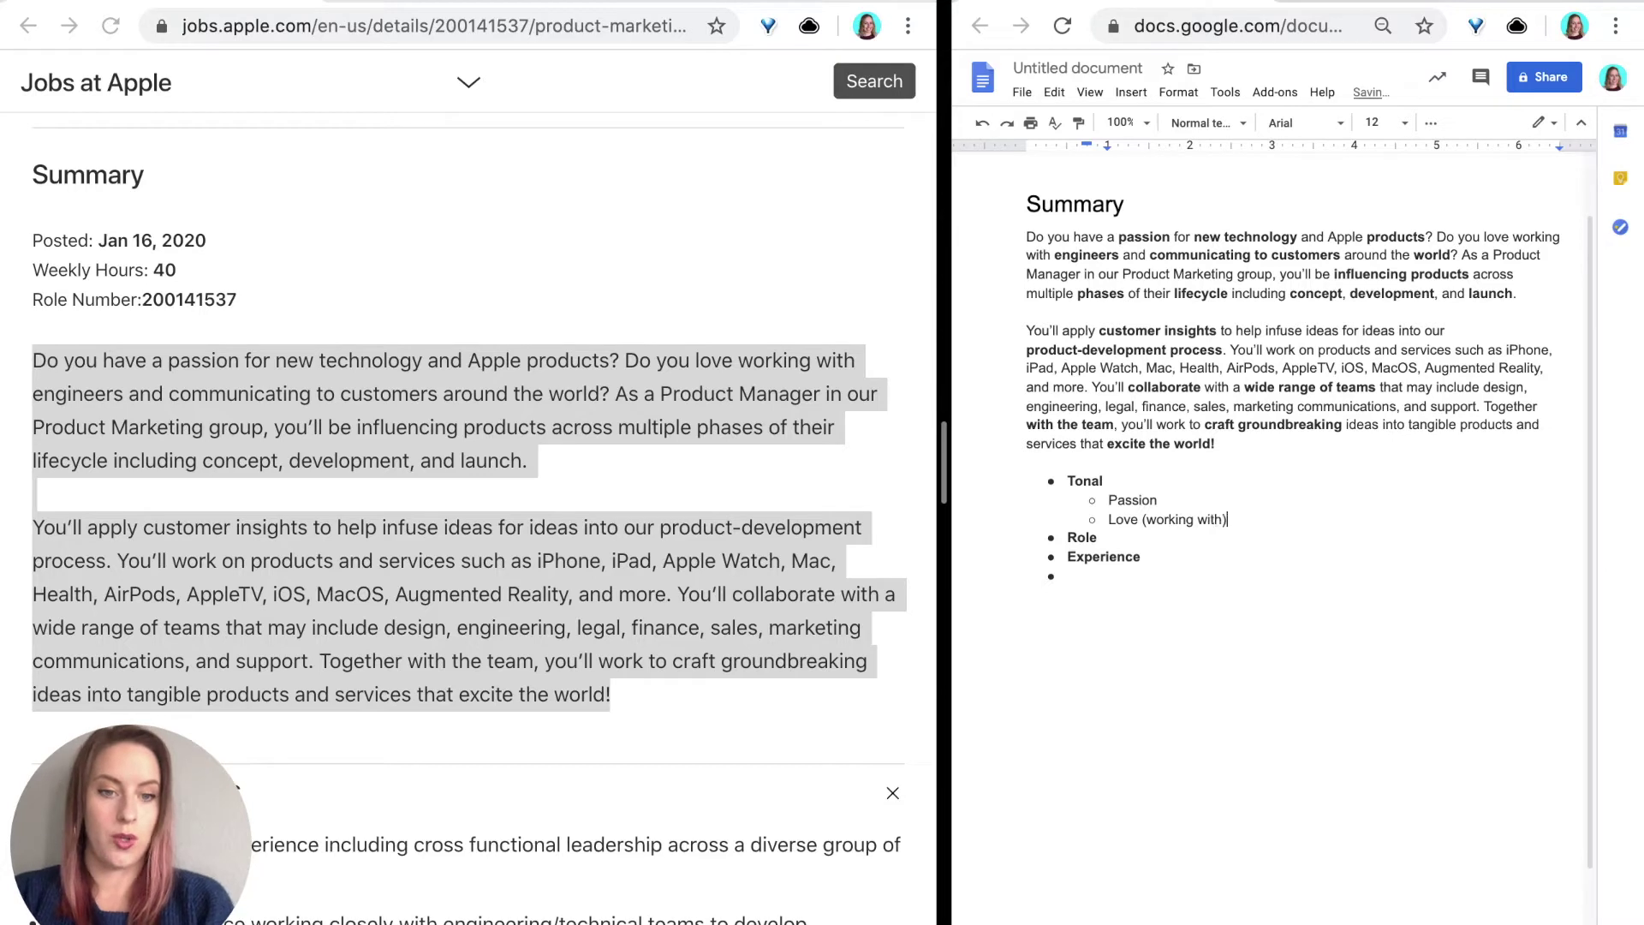
key(Return)
text(in)
key(BackSpace)
key(BackSpace)
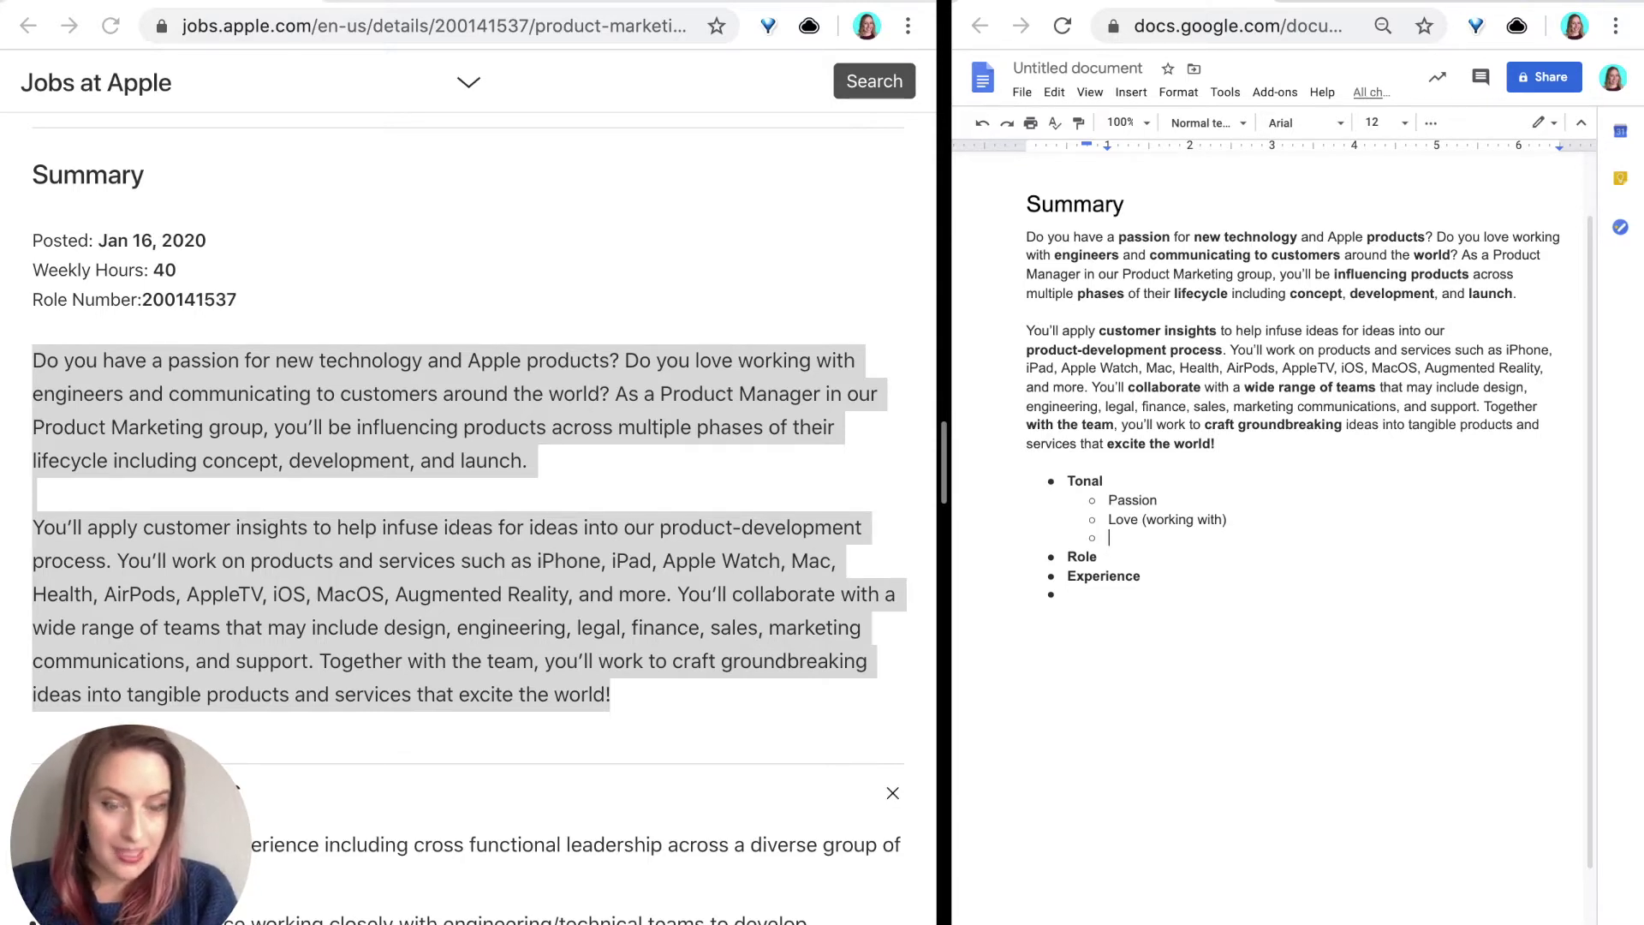
Add Tonal sub-bullets 'Together', 'With the team', 'Craft' and 'Exciting'.
text(toge)
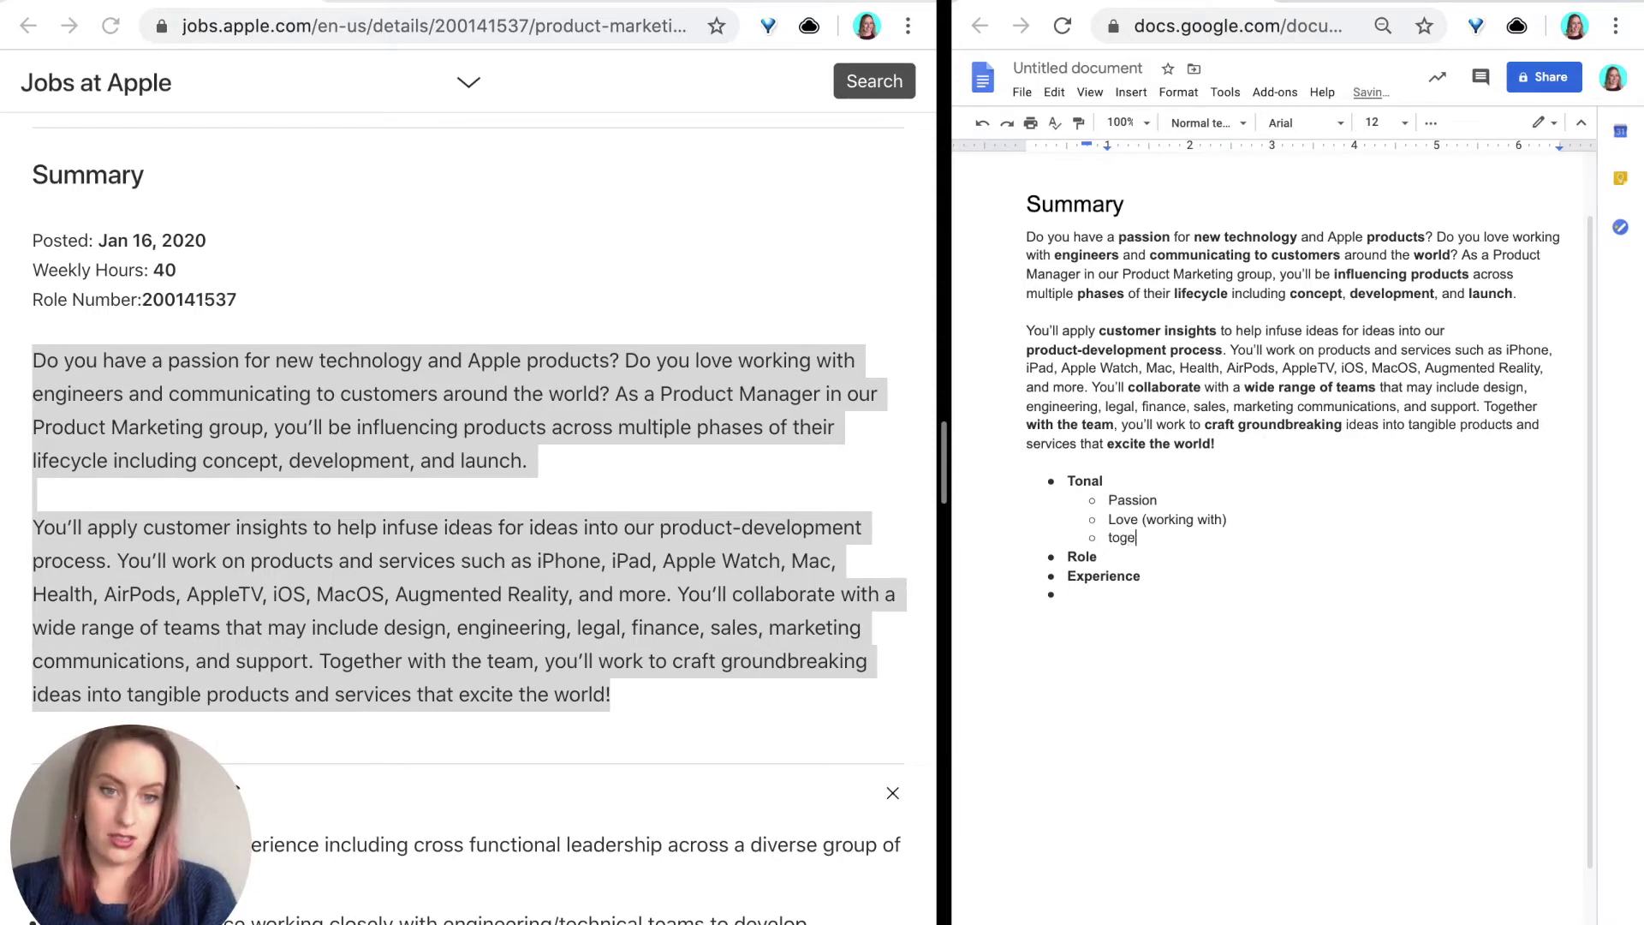
text(ther)
key(Return)
text(with)
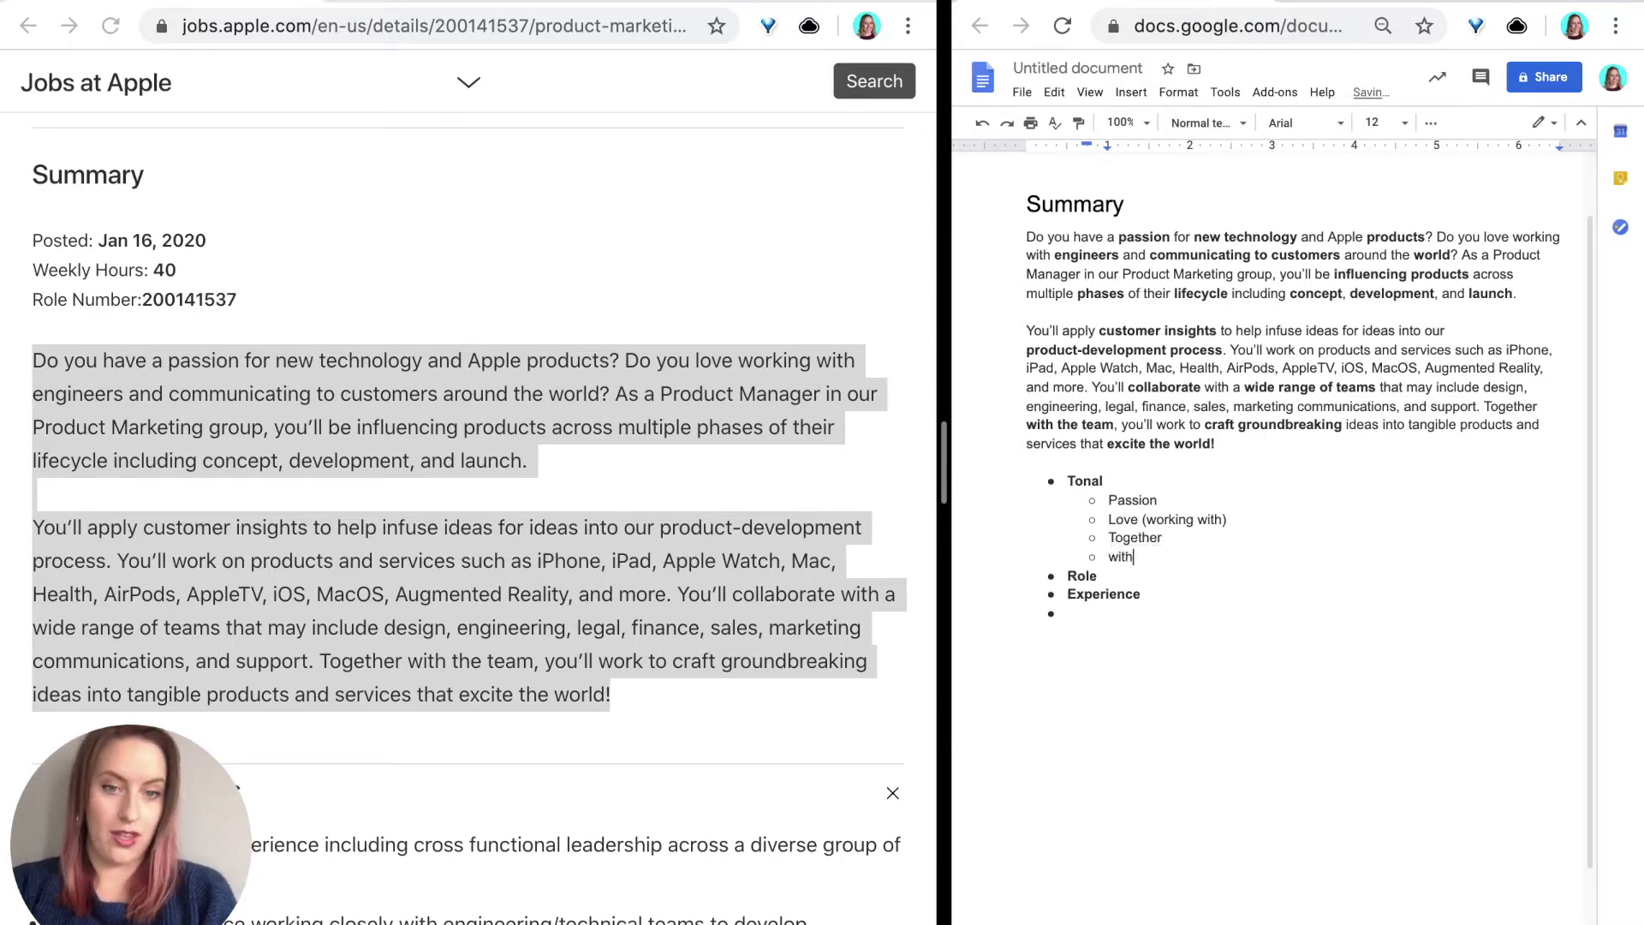
text( the team)
key(Return)
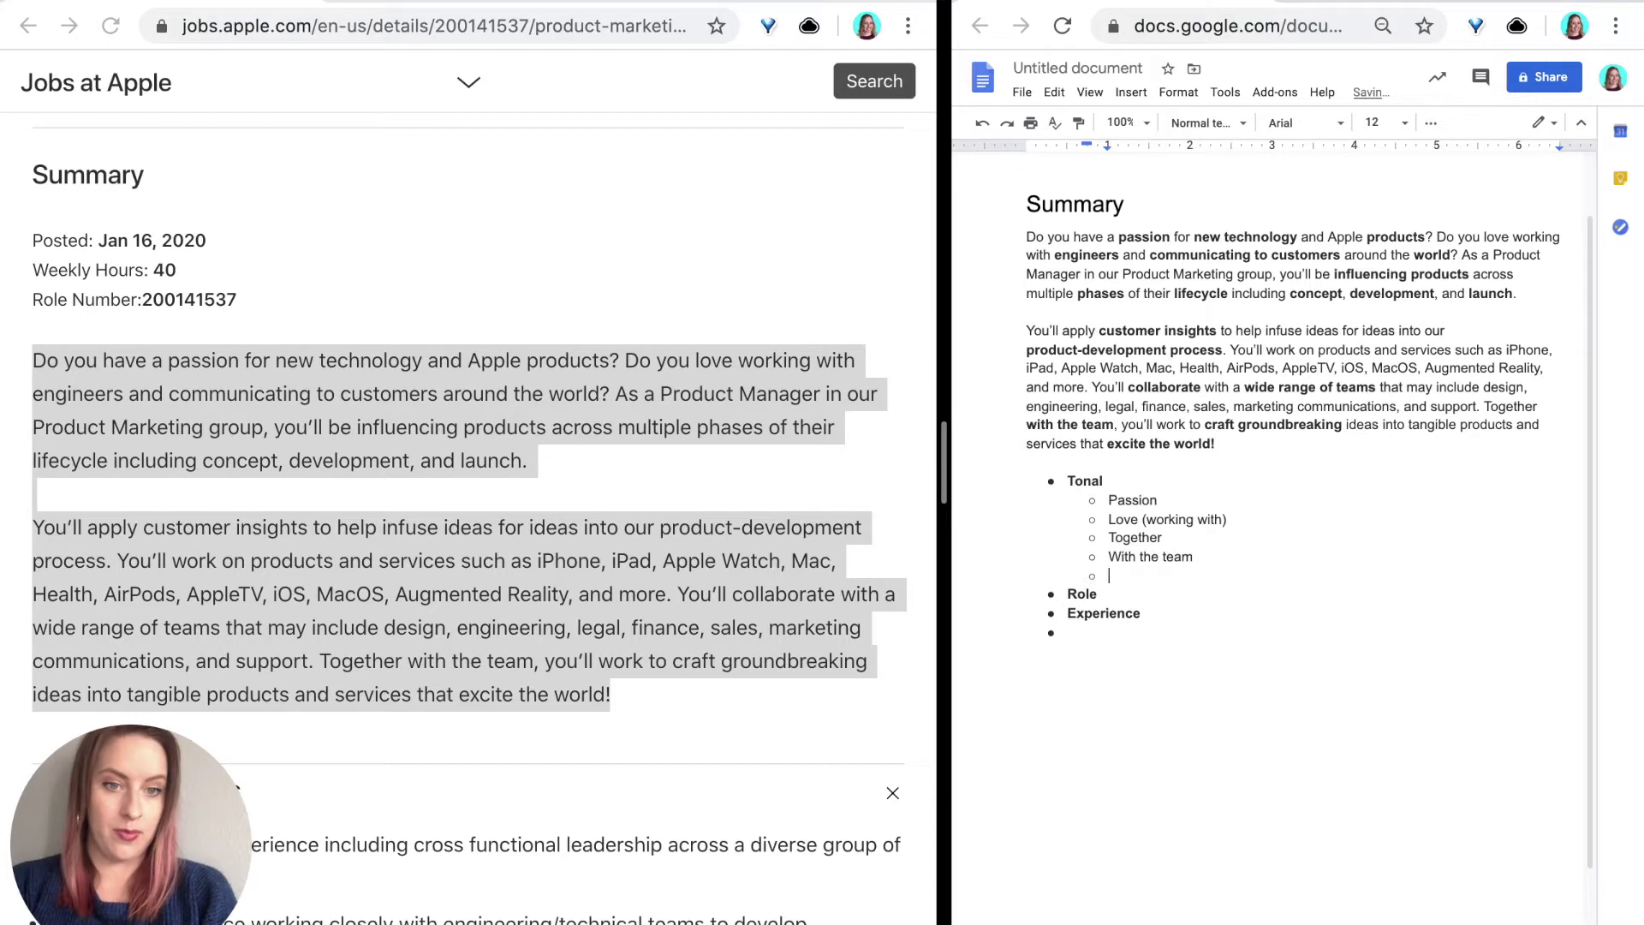
text(craft)
key(Return)
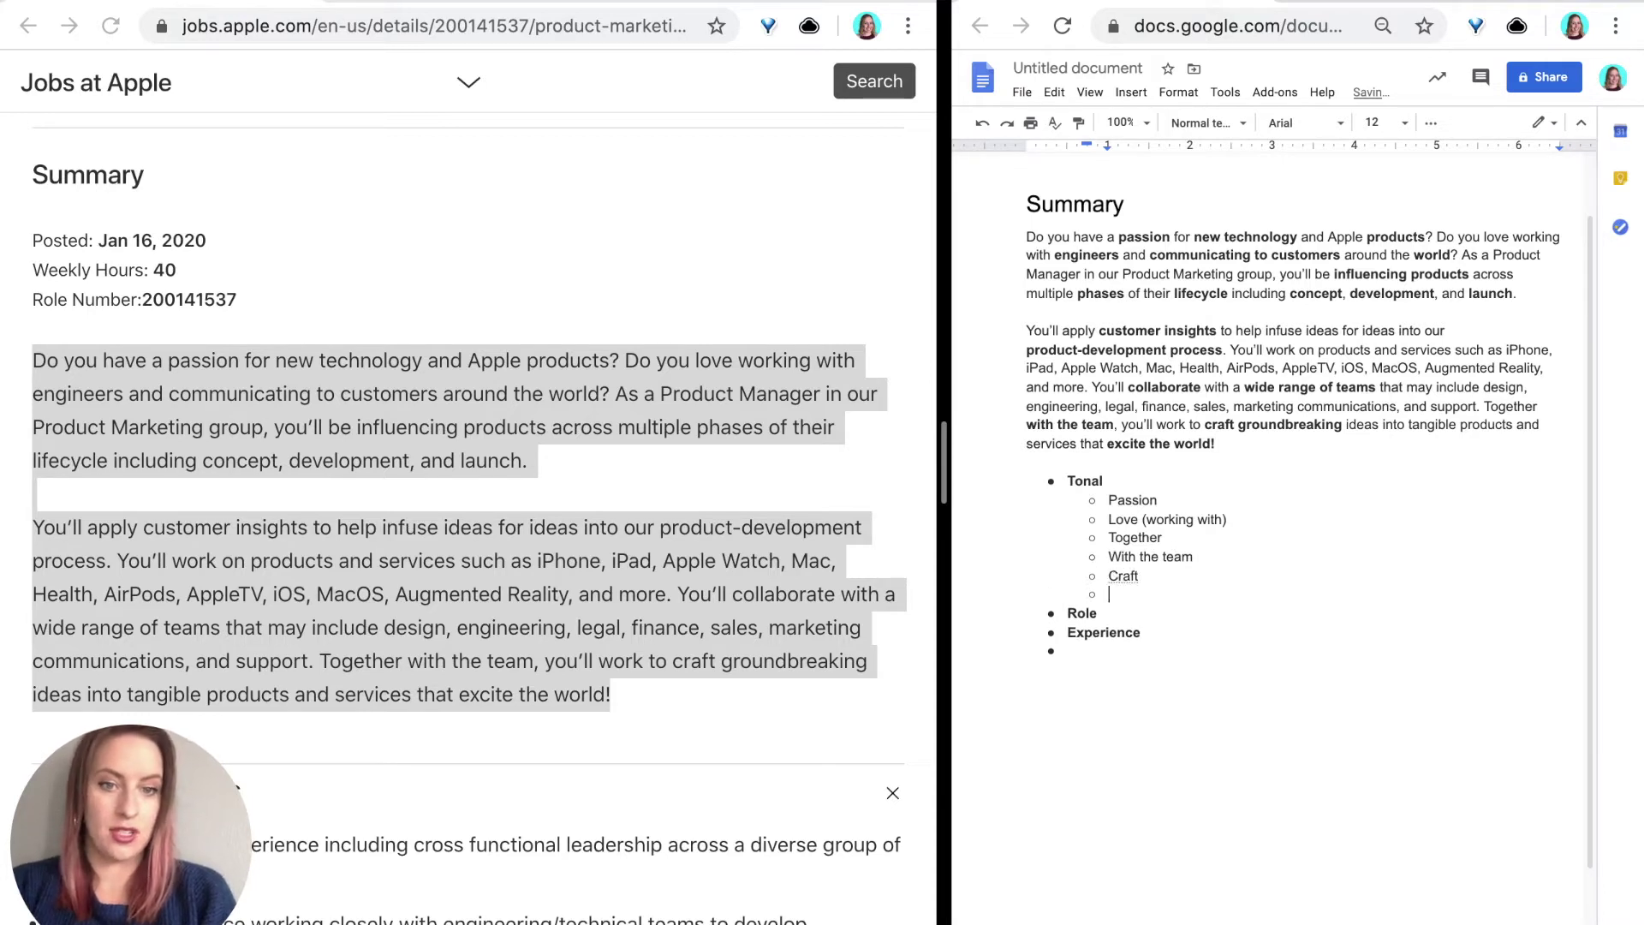
text(exciting)
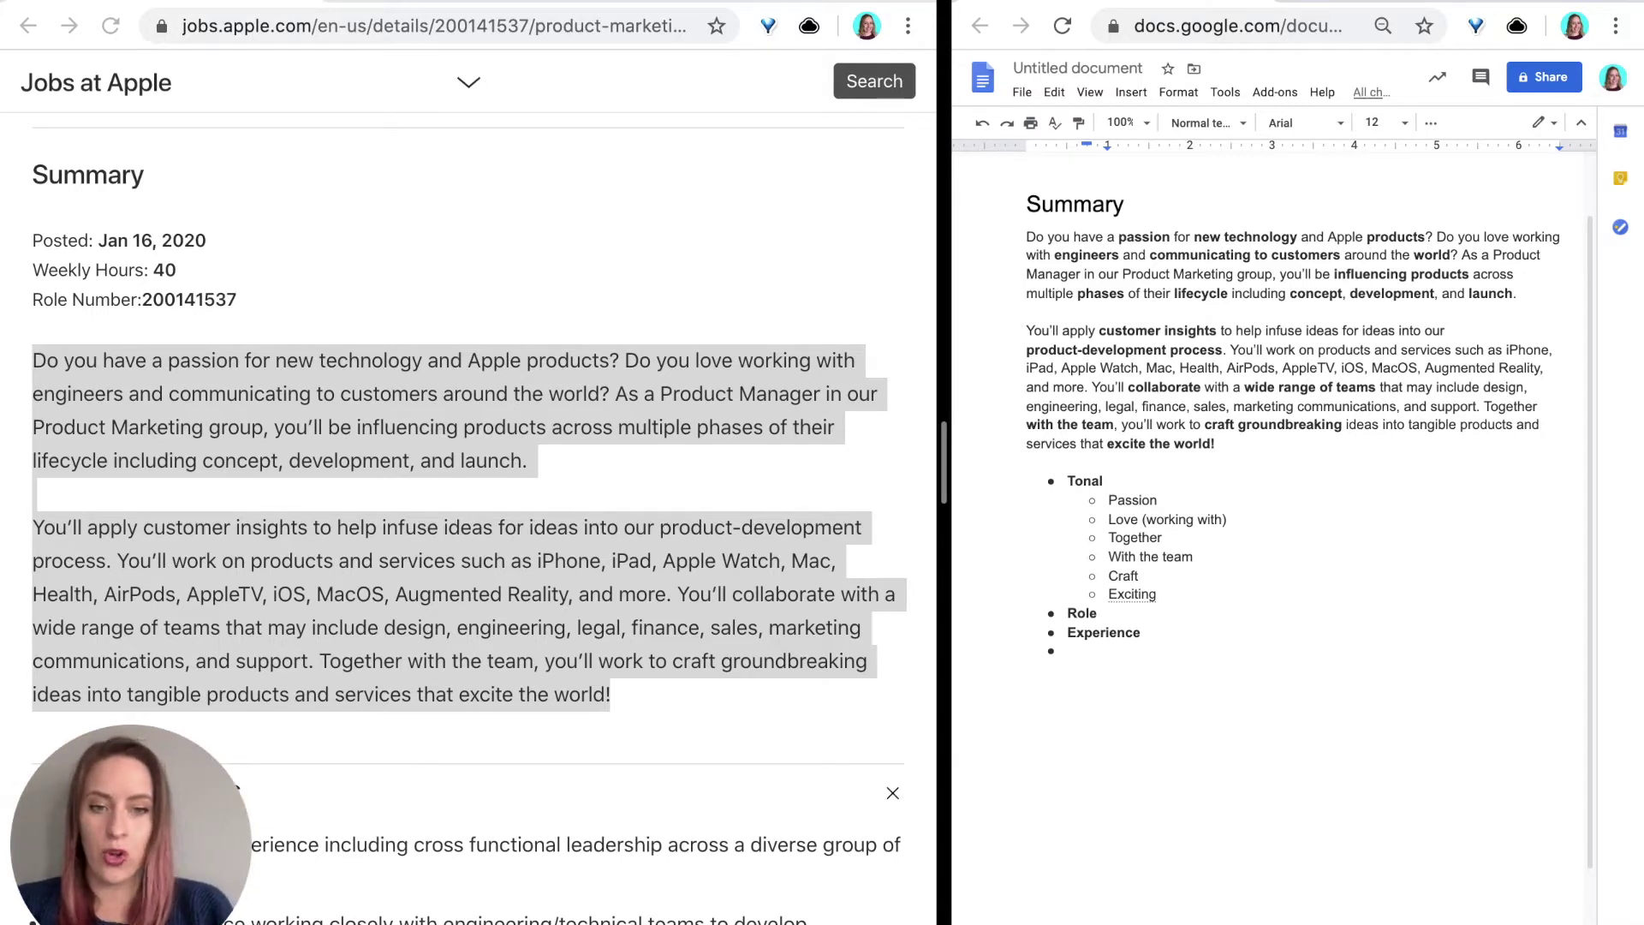
double_click(1105, 614)
Add Role sub-bullets Product, Engineering, Communicating, Customers and 'Around the world (global)'.
key(Return)
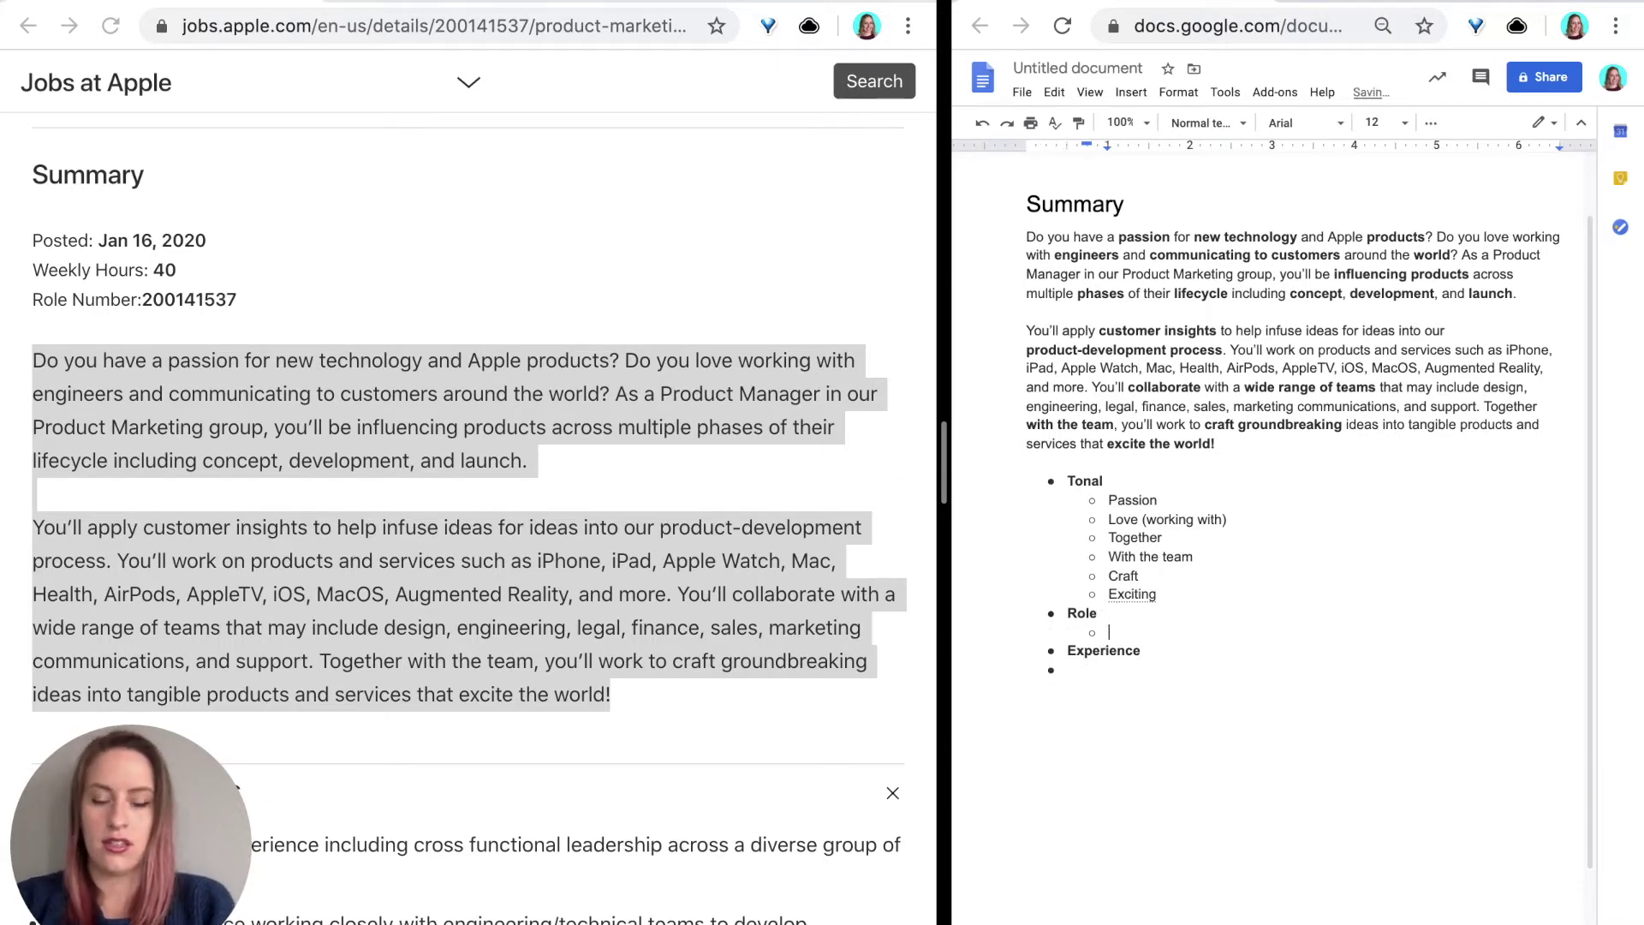
text(Product)
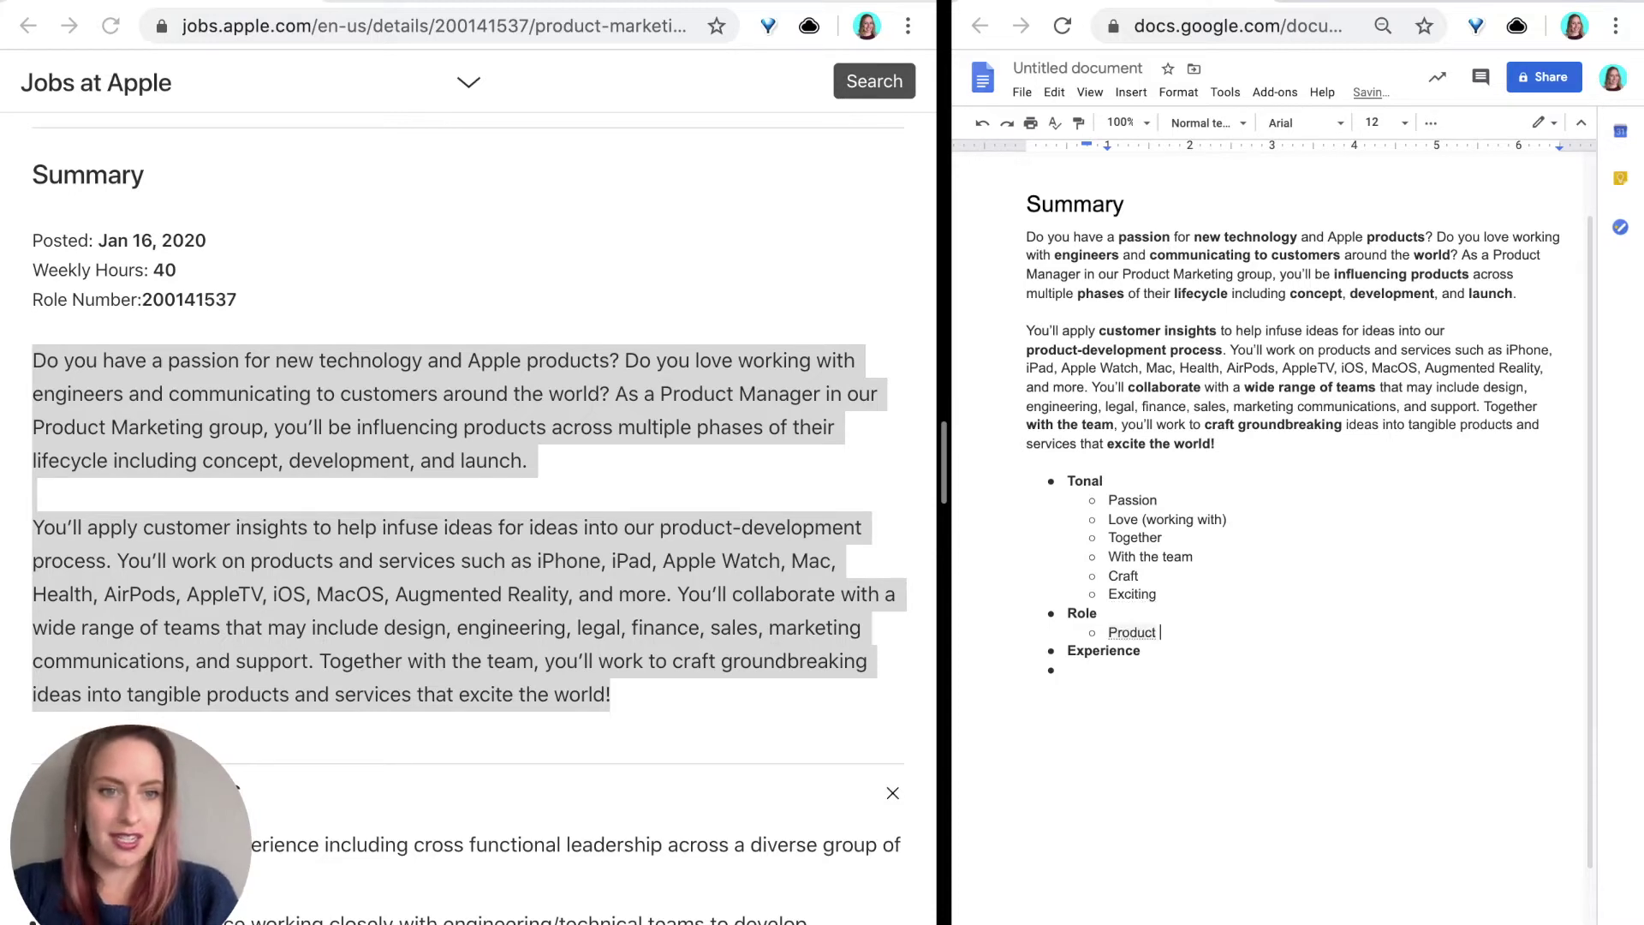
key(Return)
text(engineering)
key(Return)
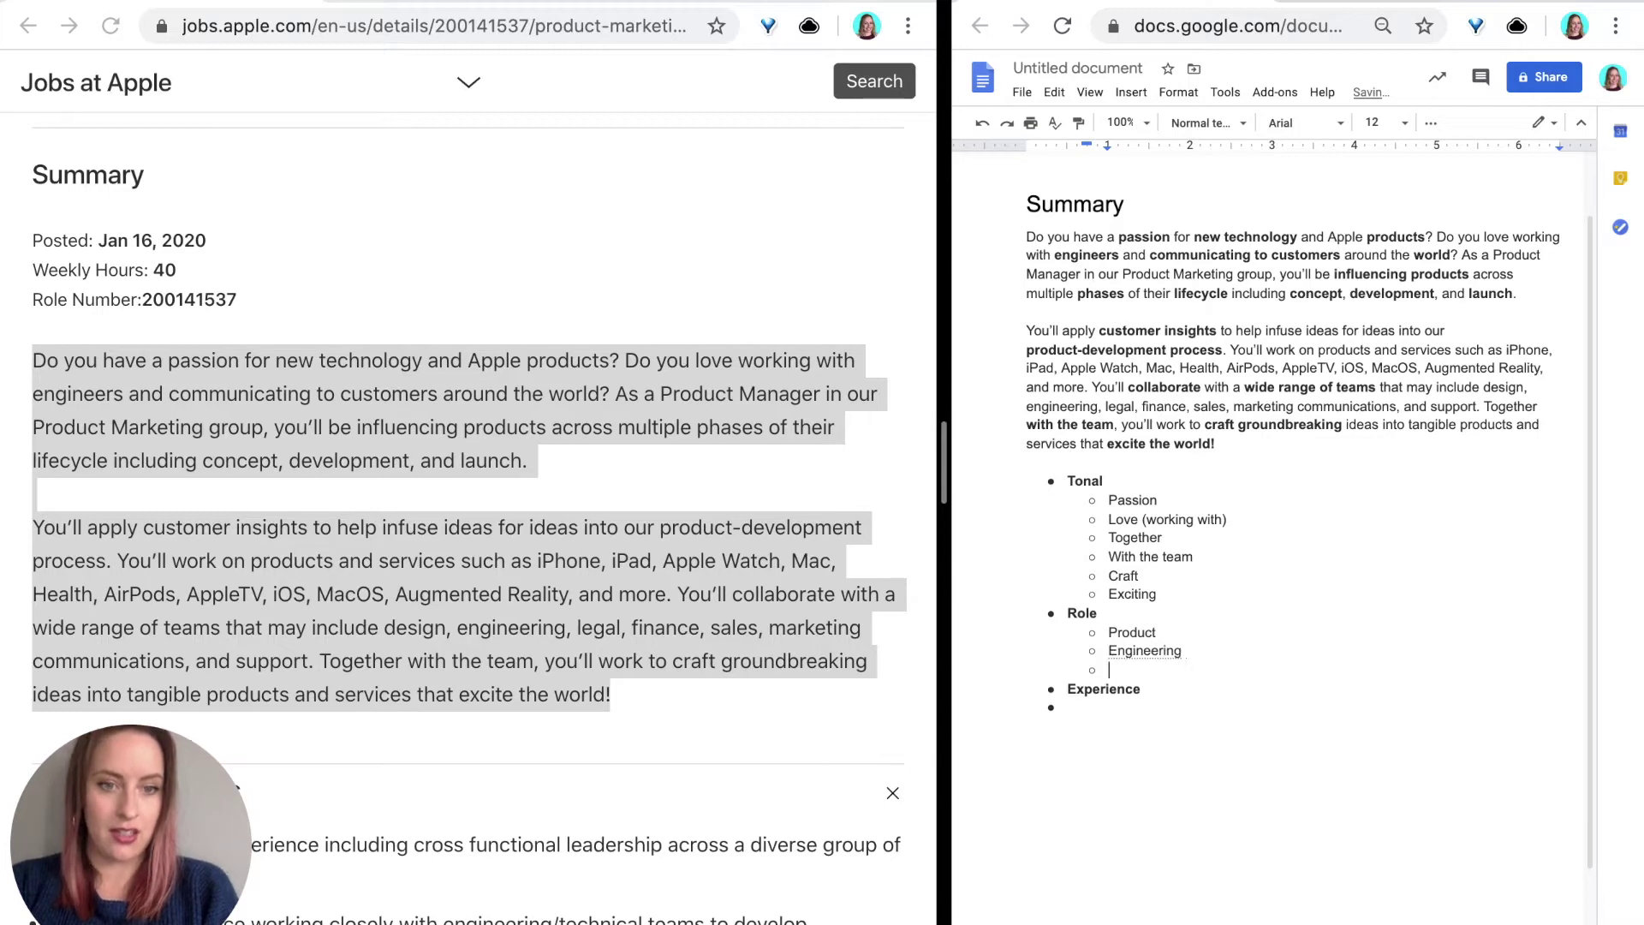
text(communic)
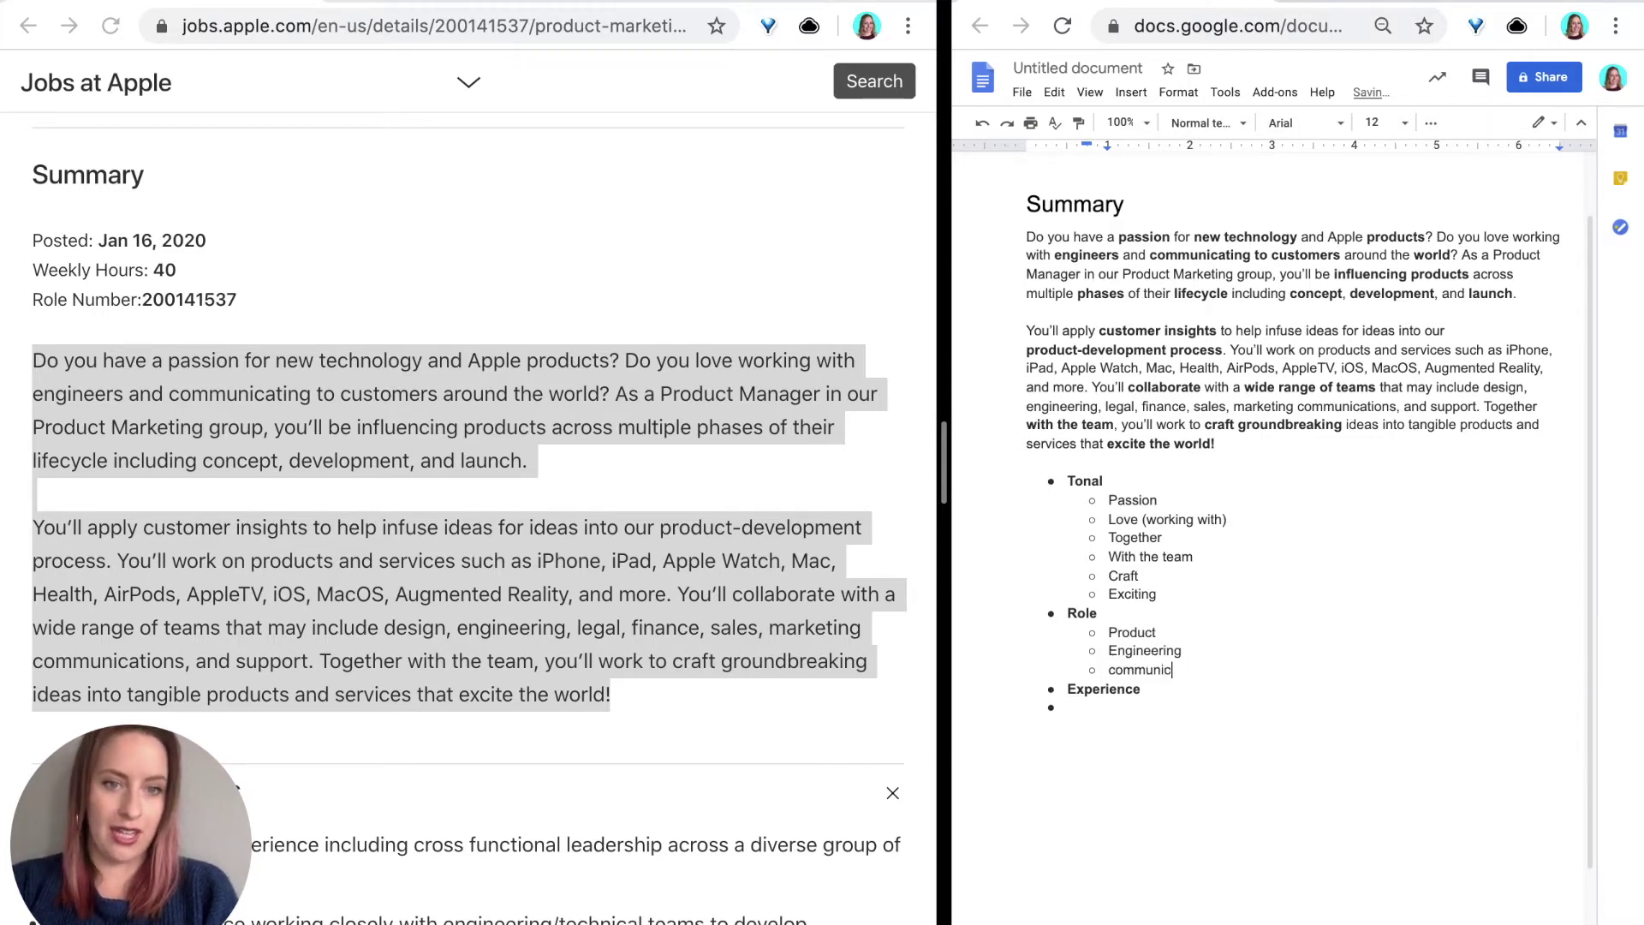
text(ating)
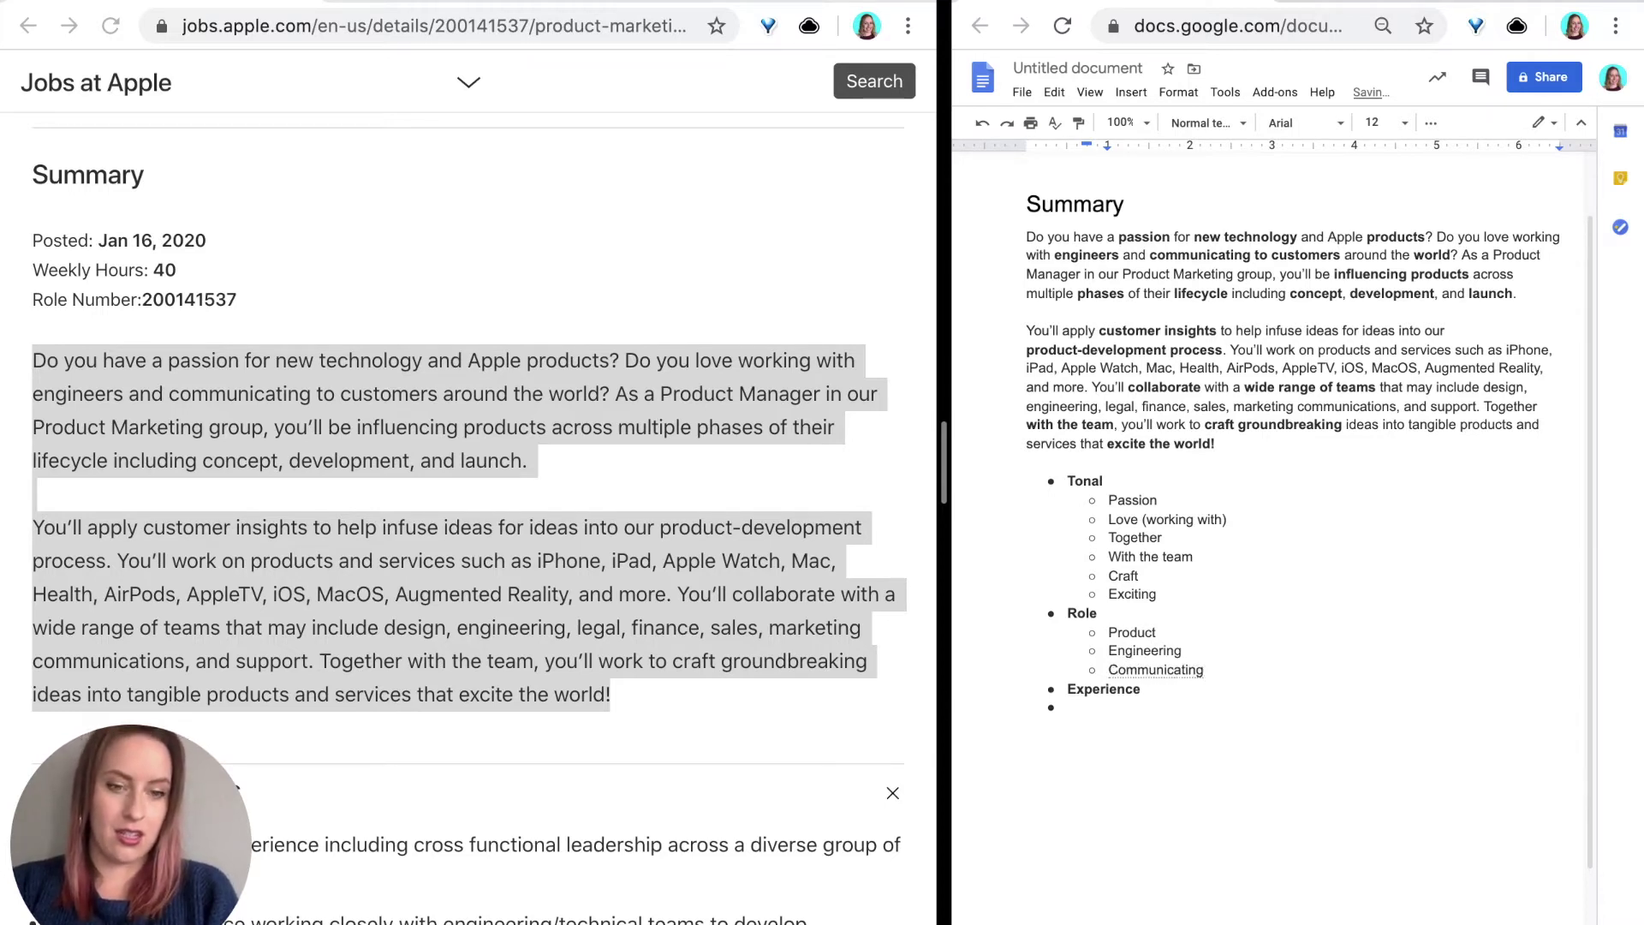
key(Return)
text(com)
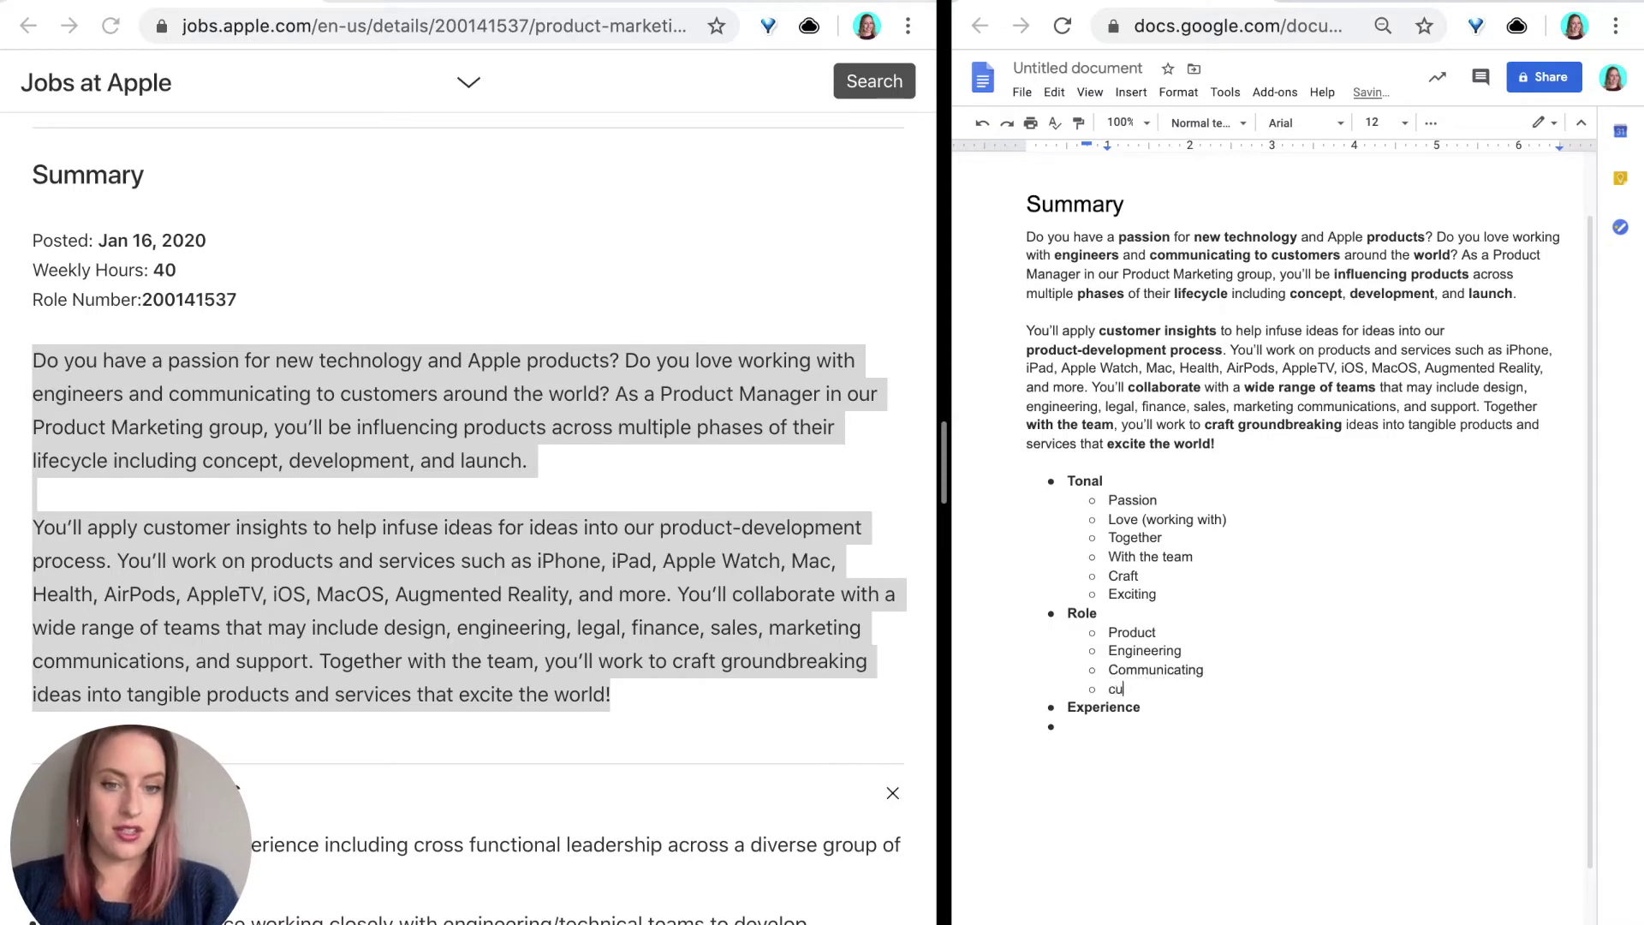
text(stomers)
key(Return)
text(aroun)
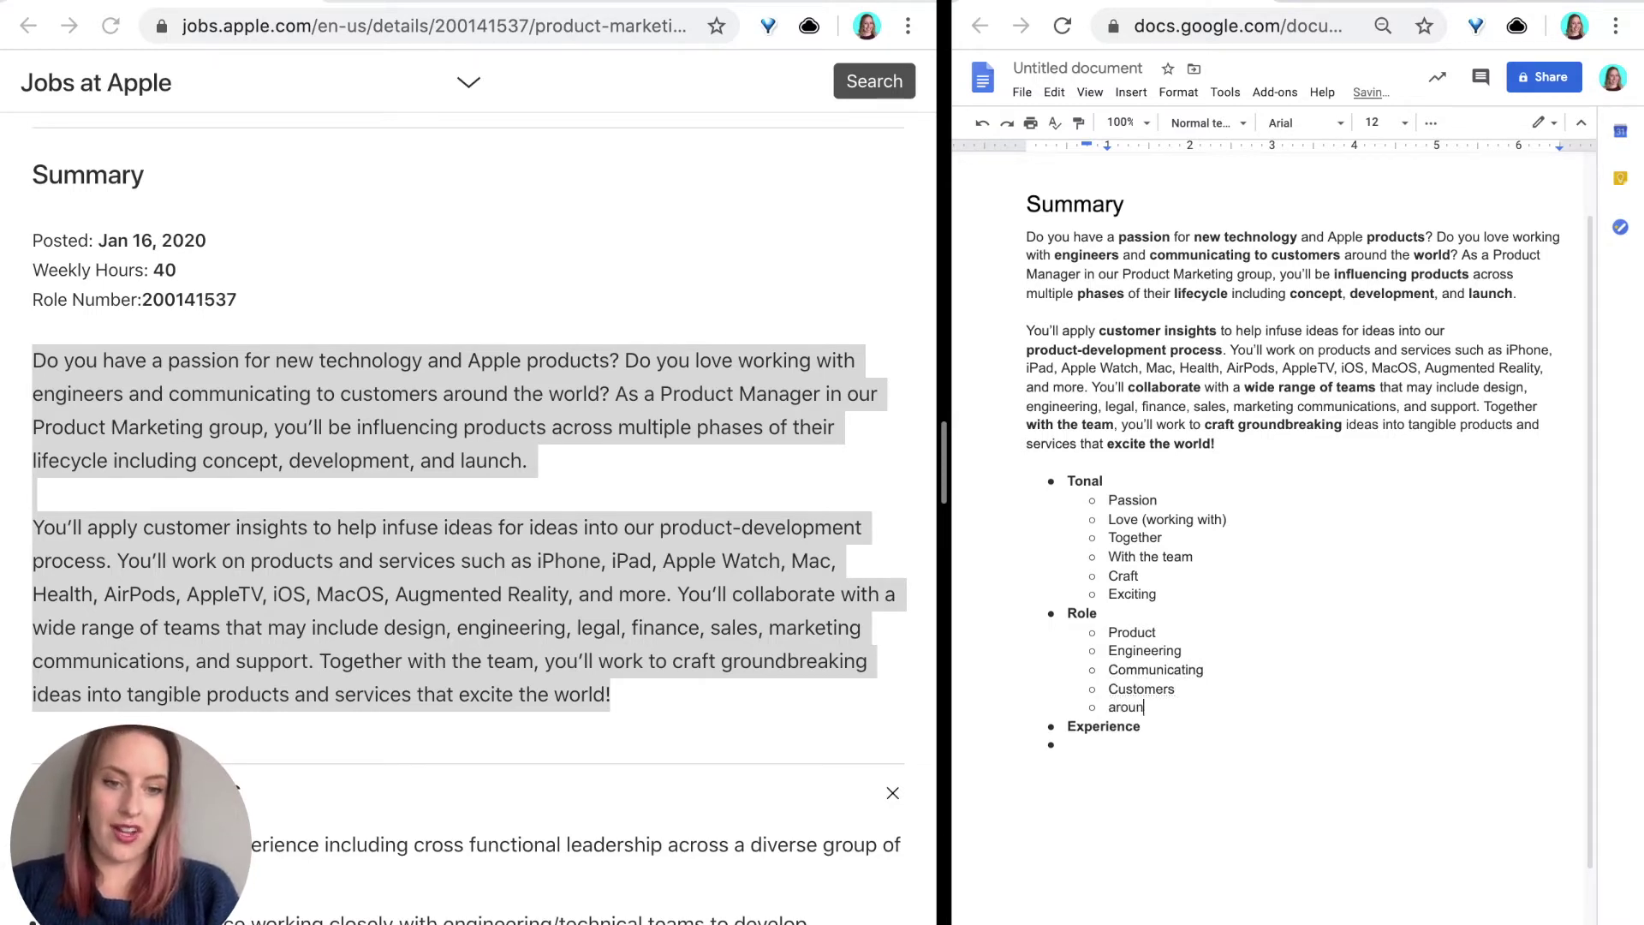
text(d the world ()
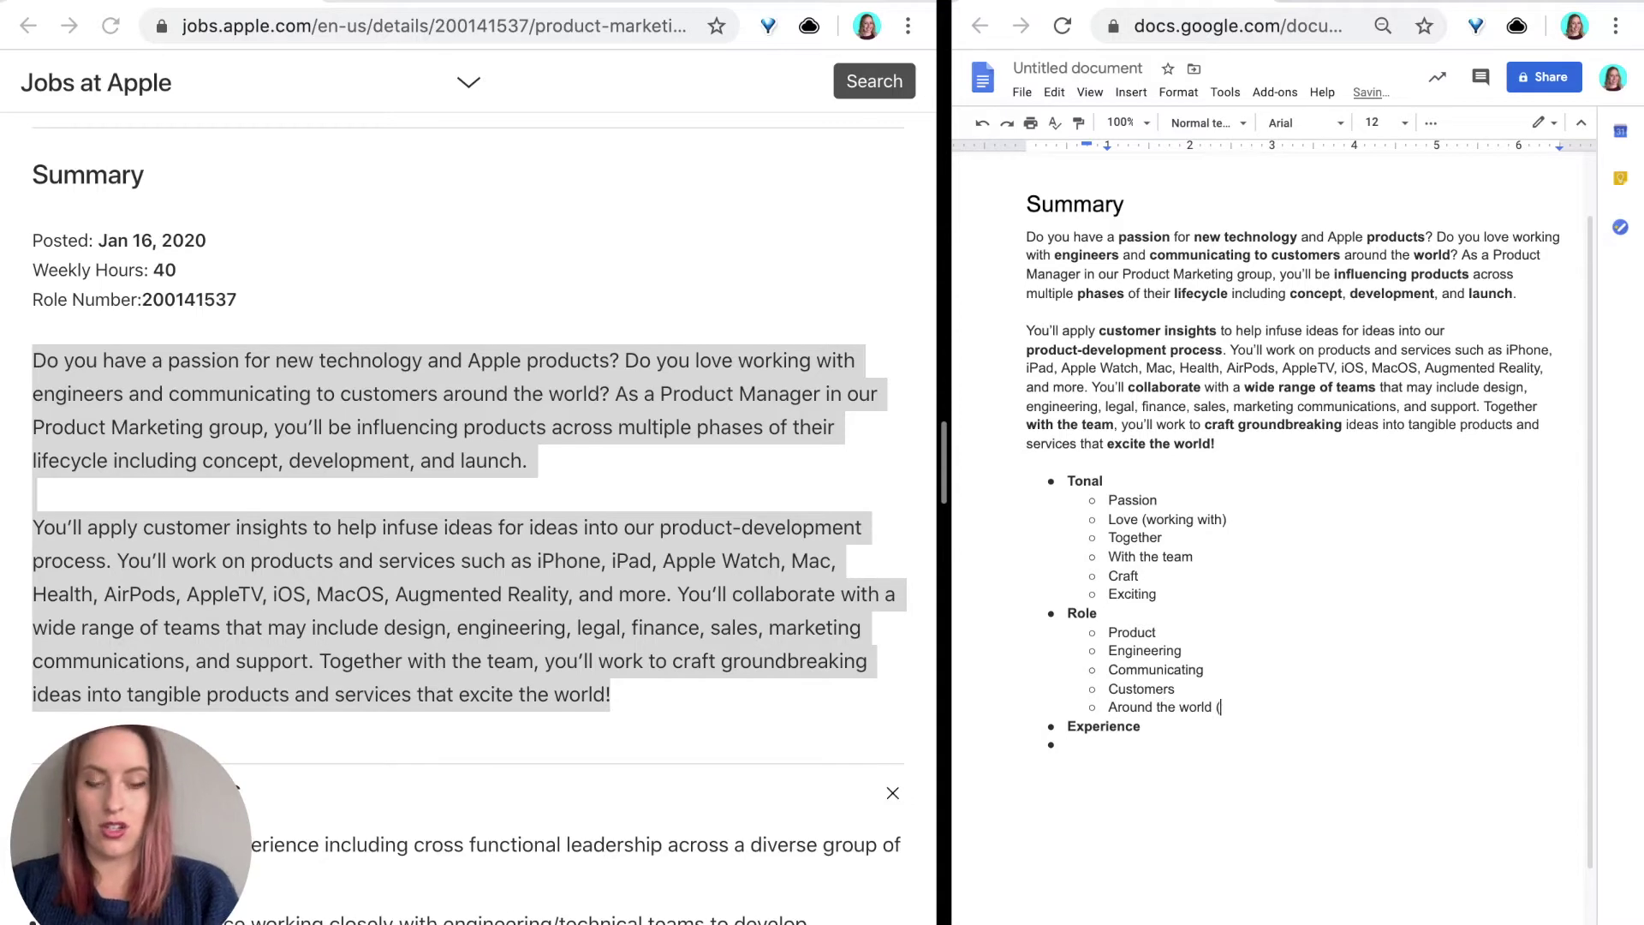
text(global))
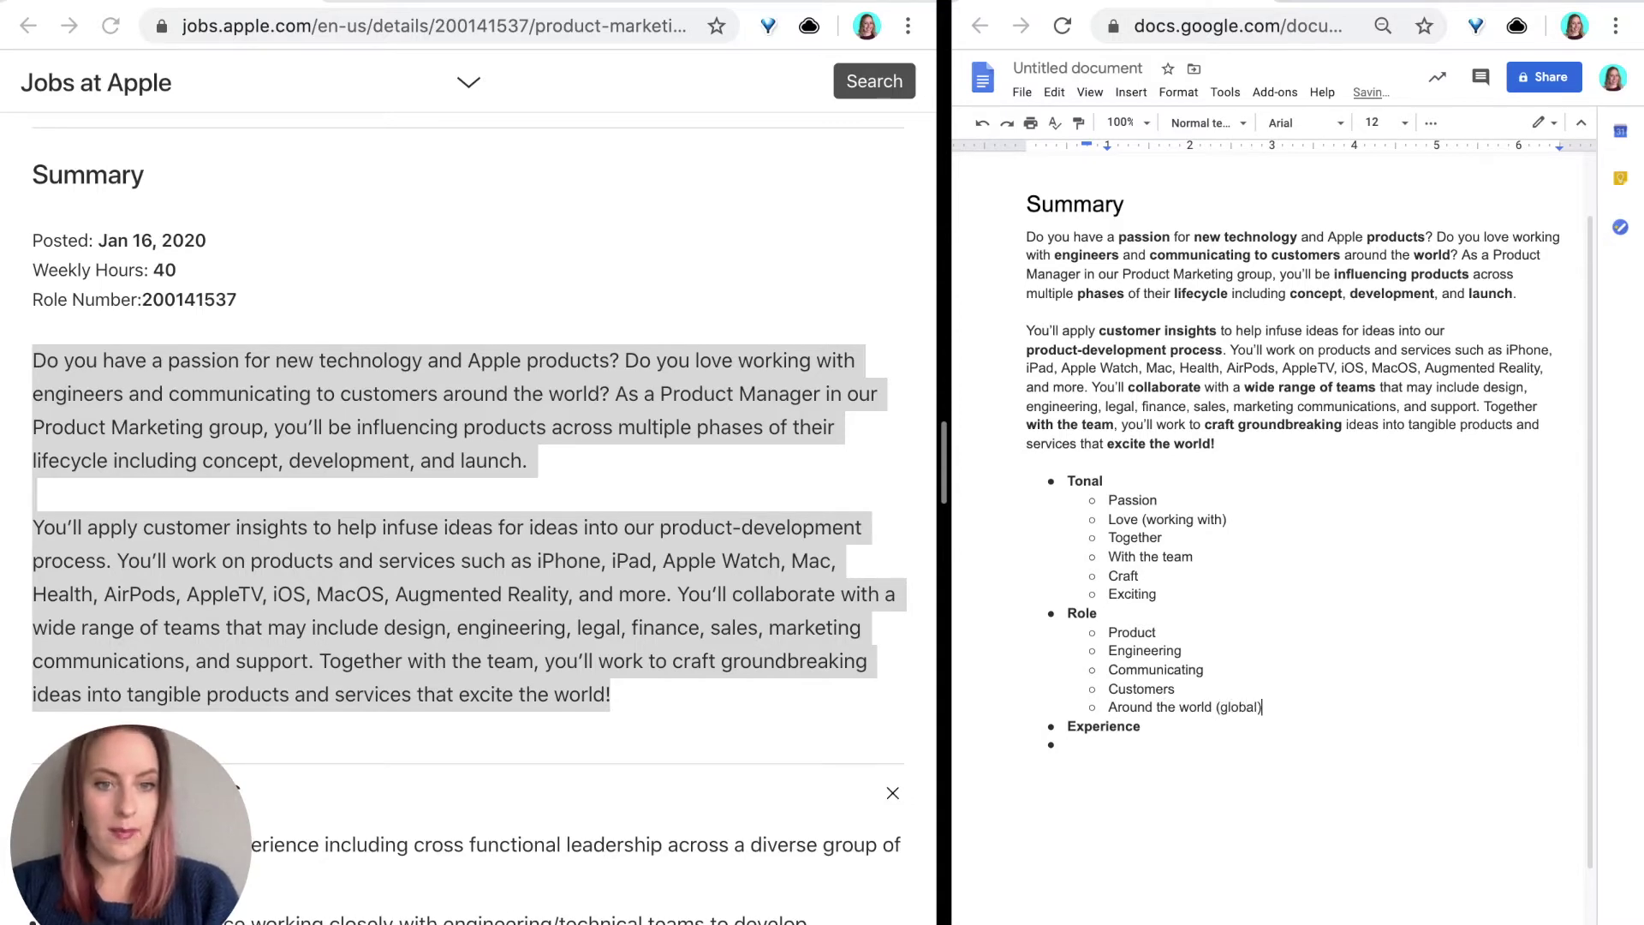
key(Return)
Add Role items 'Influencing products', 'Phases of product lifecycle' and 'Product concept, development, and launch'.
text(influencei)
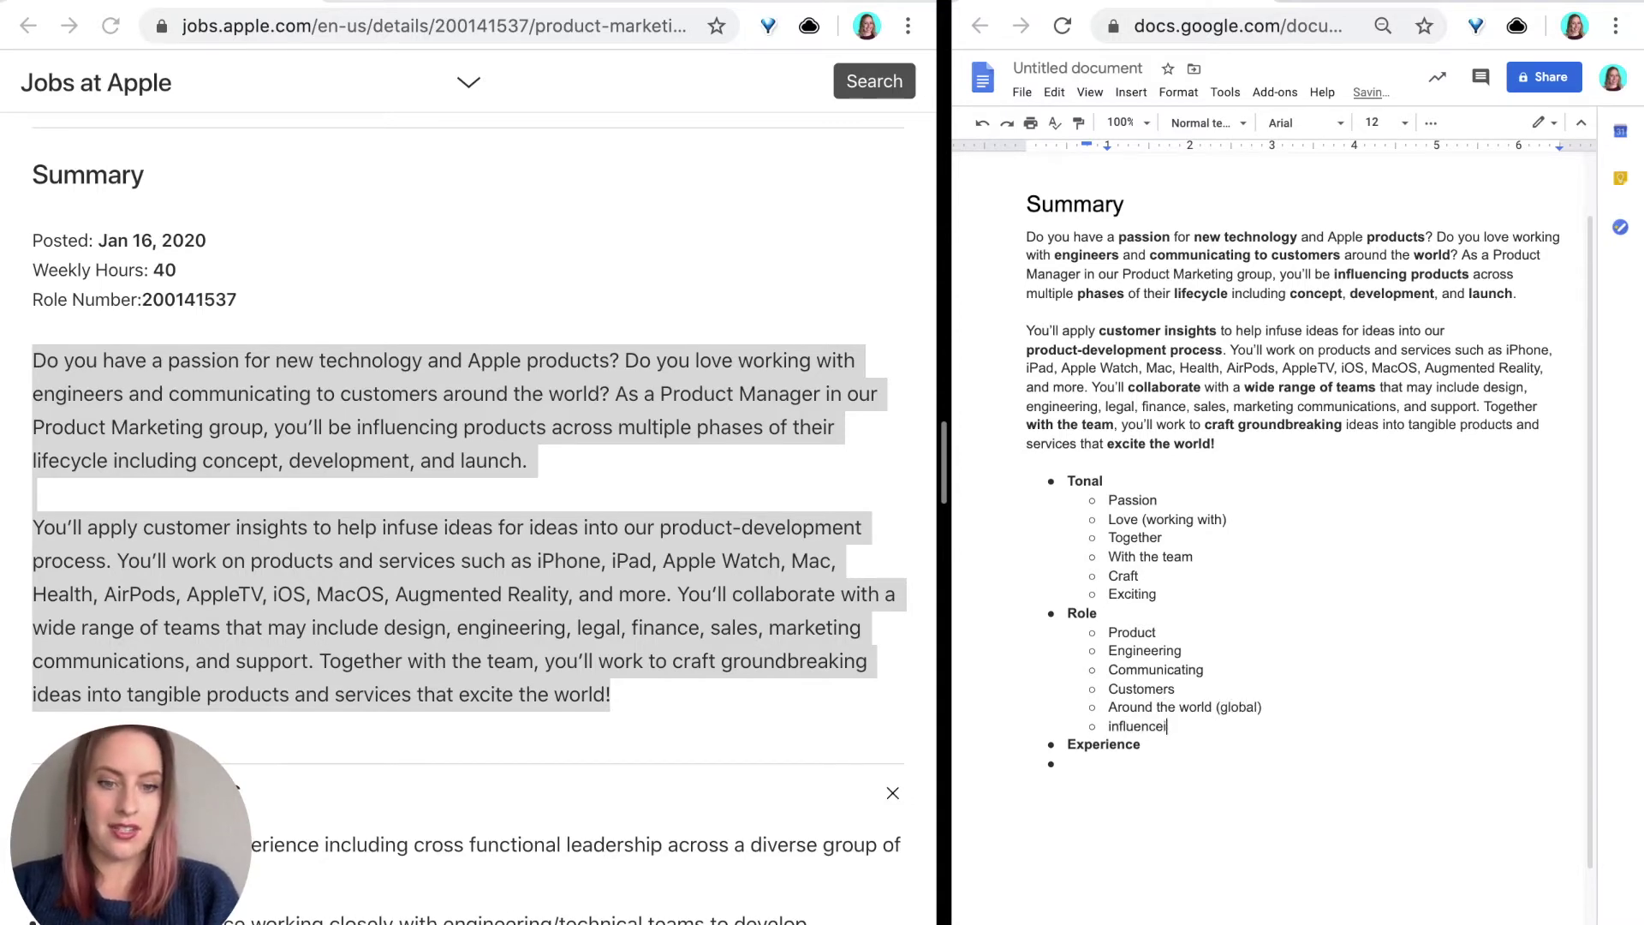
text(g products)
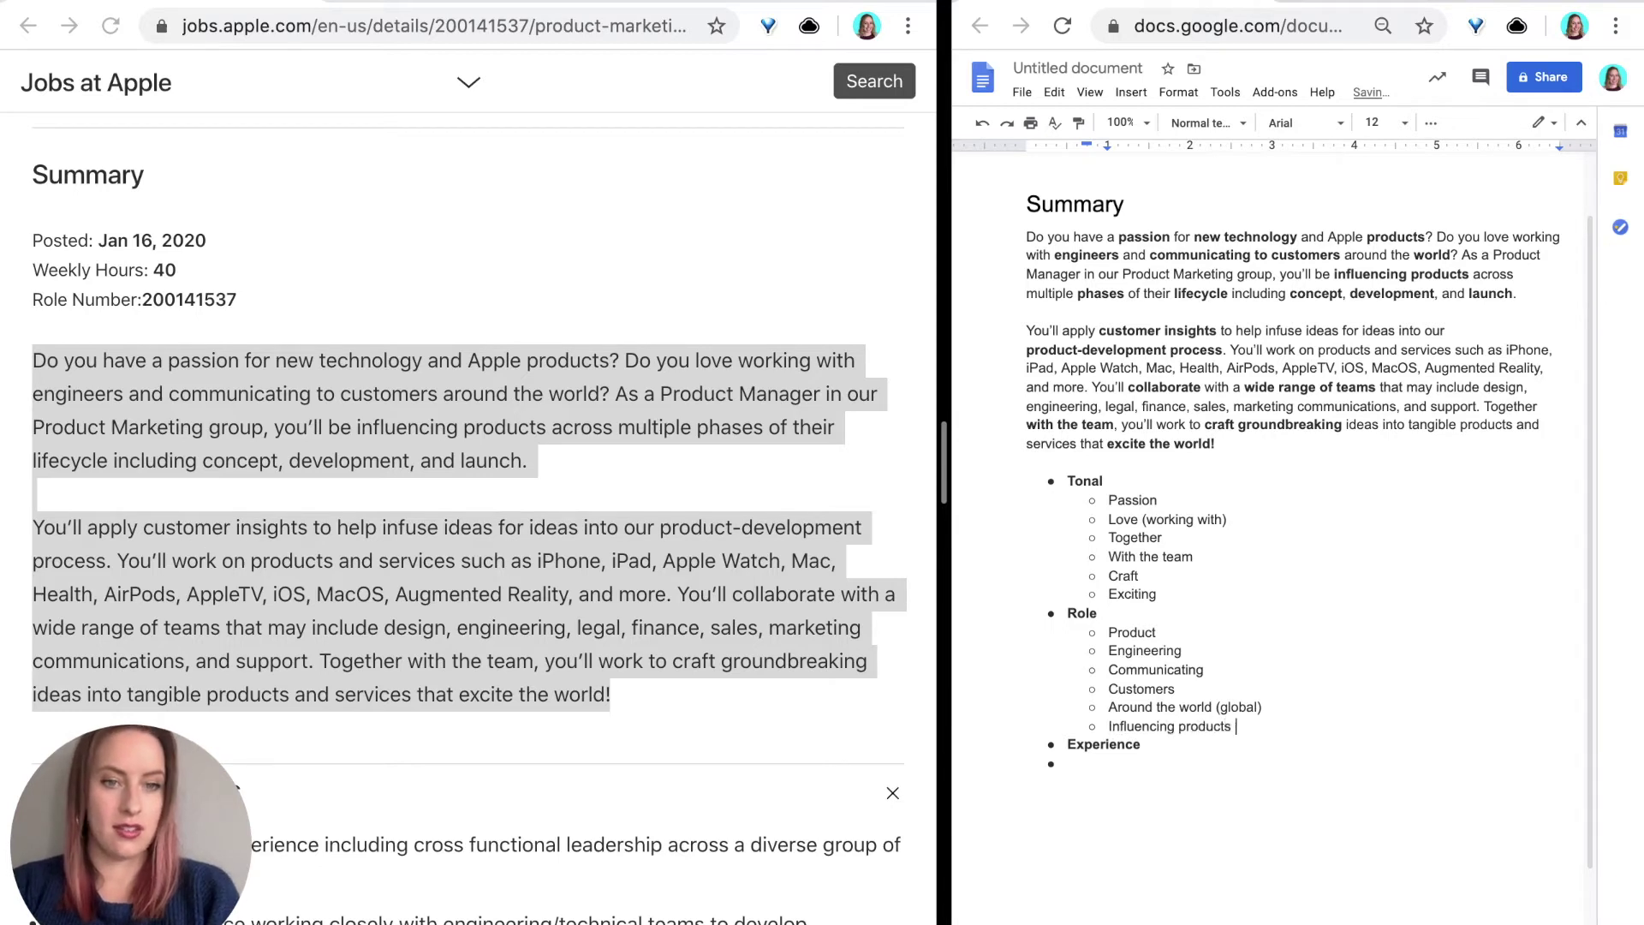
key(Return)
text(p)
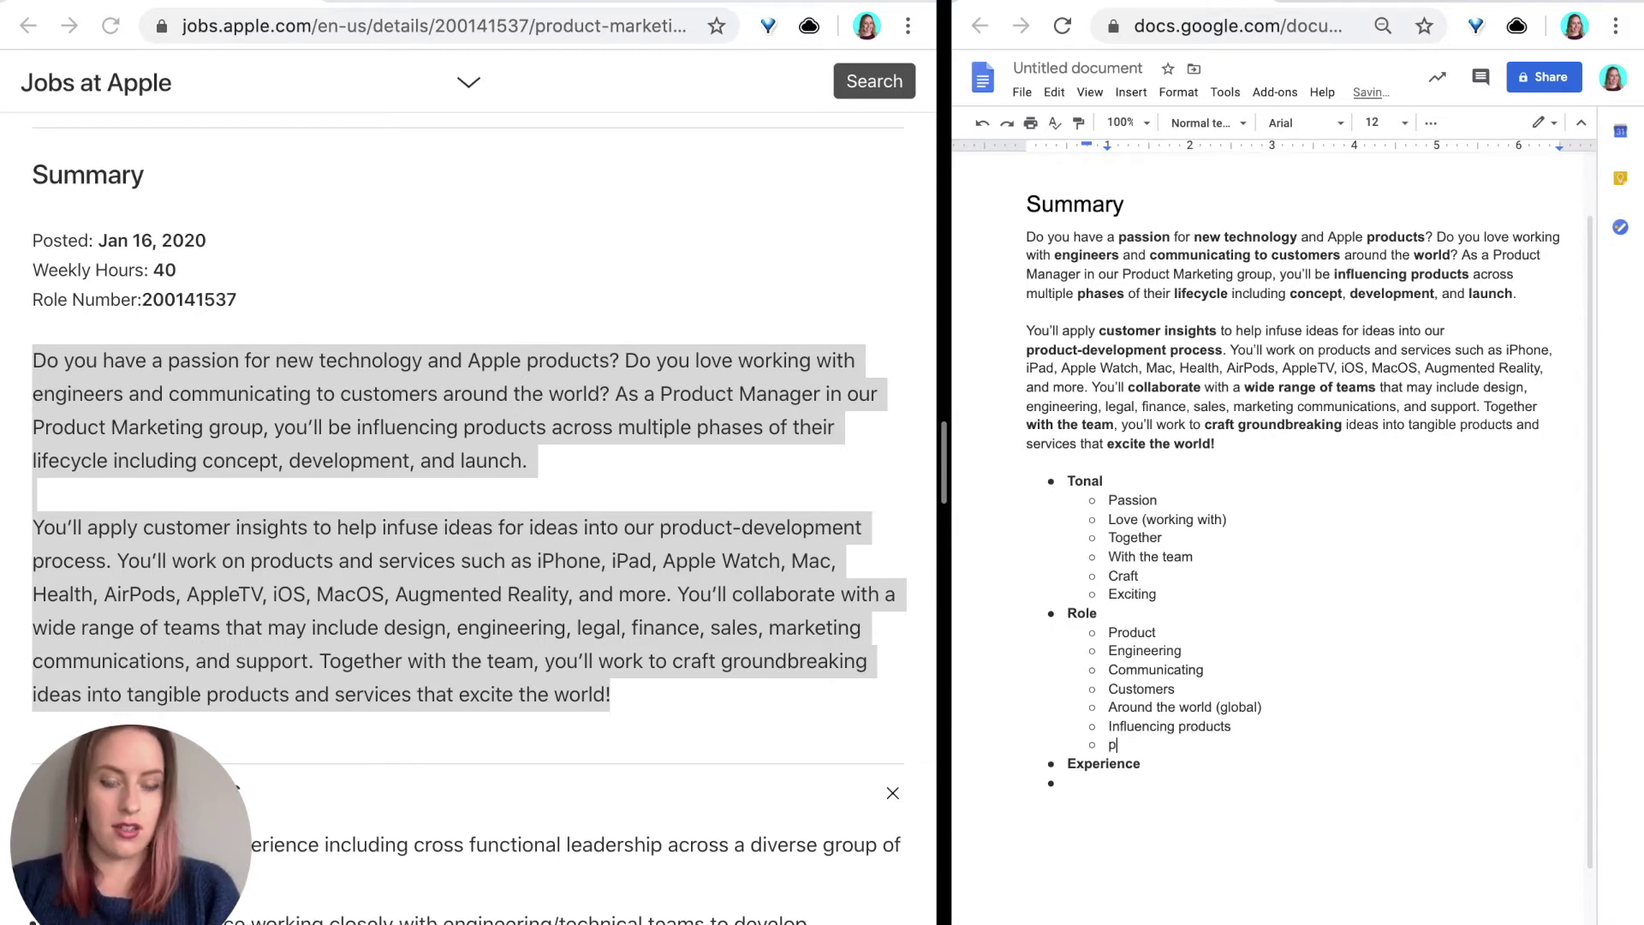
text(hases of l)
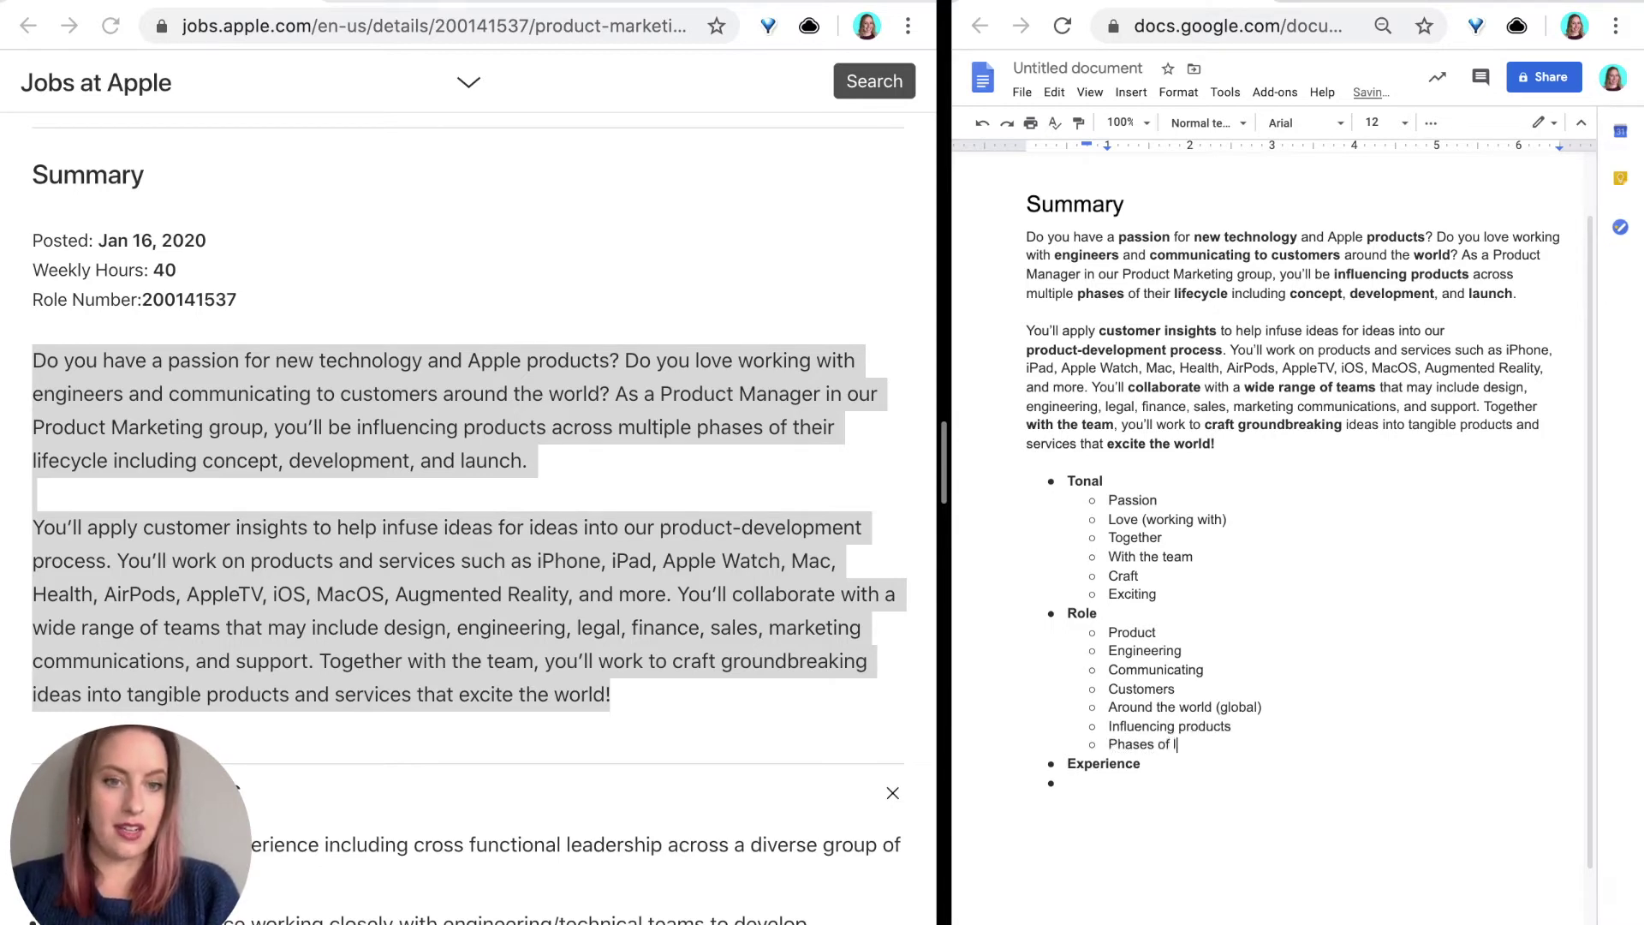
key(BackSpace)
text(pr)
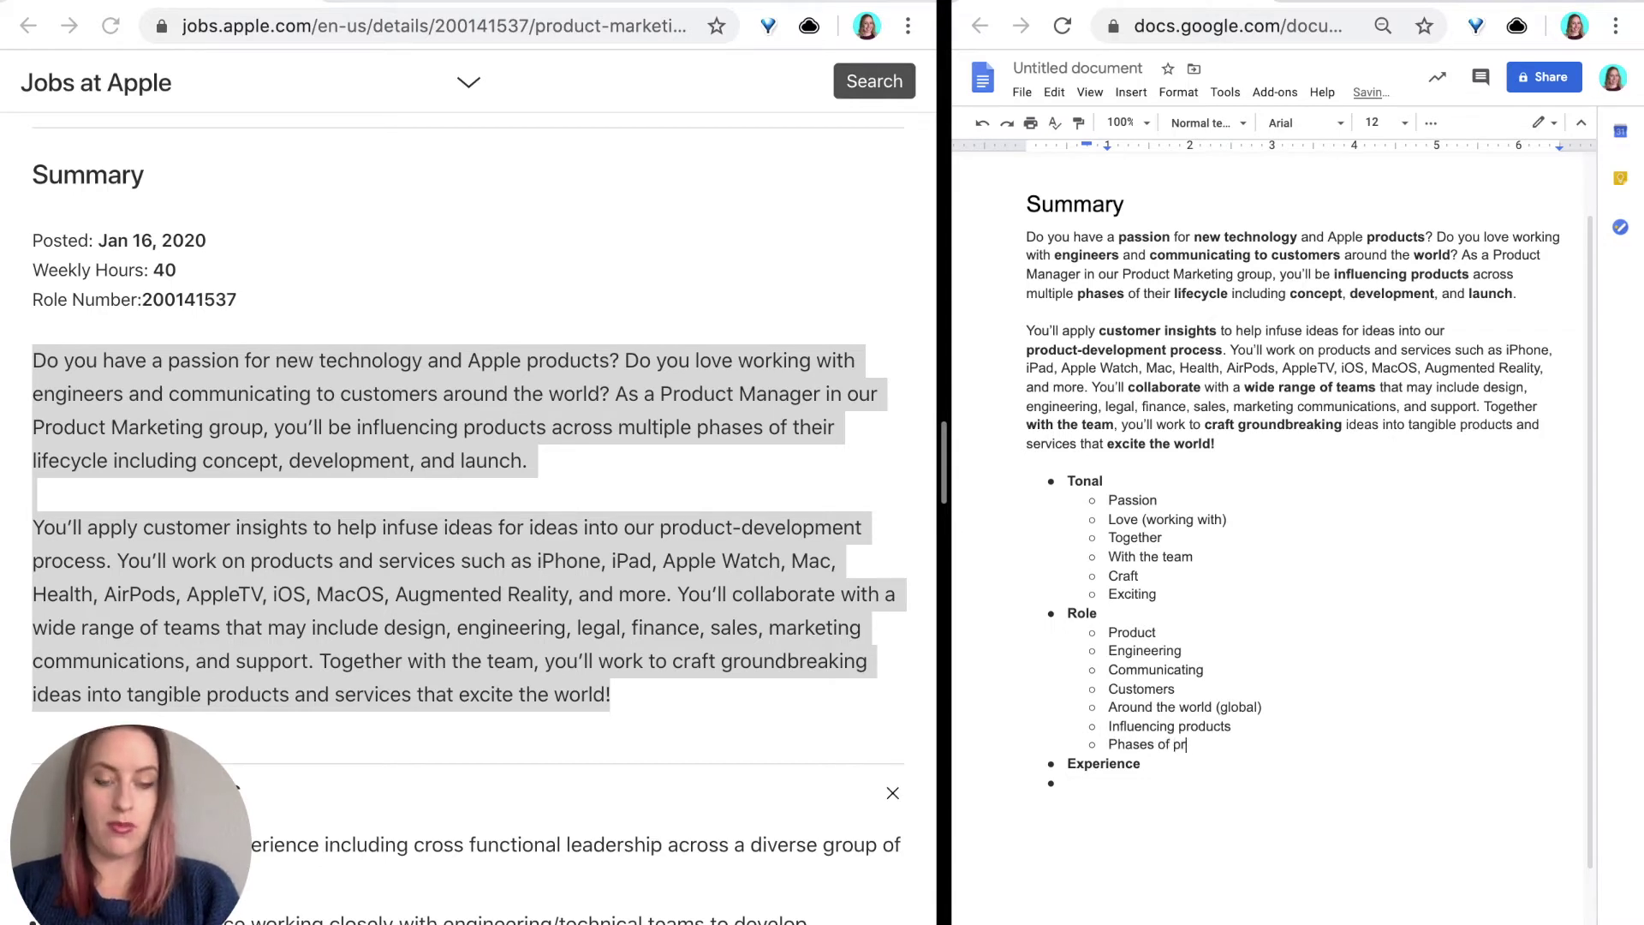
text(oduct lifec)
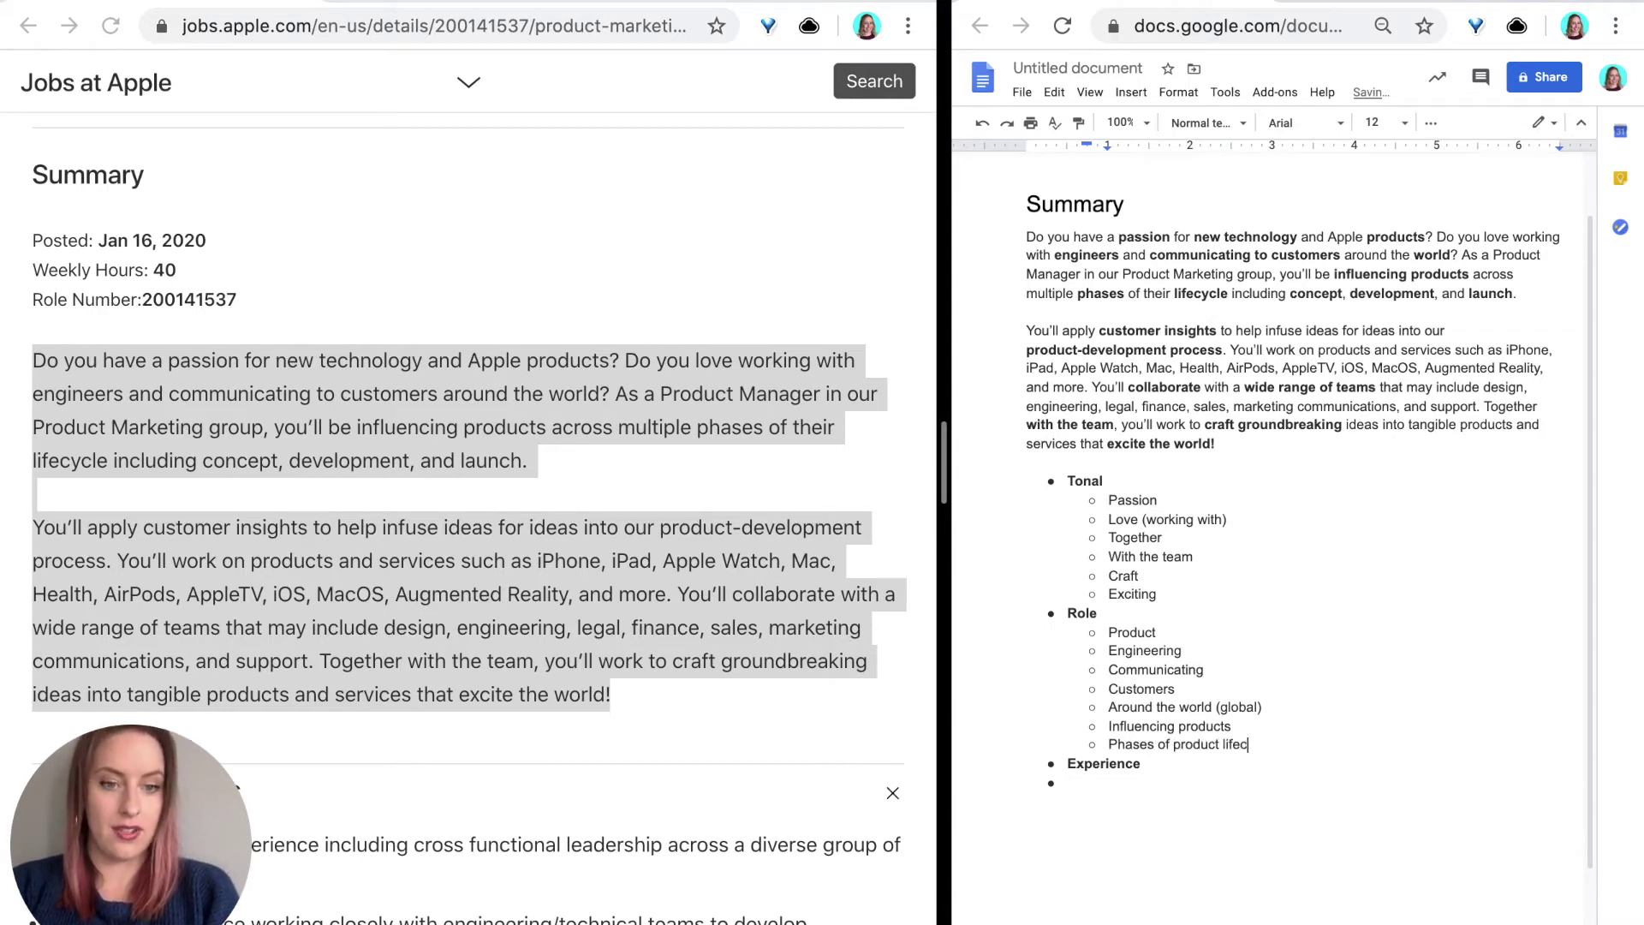
text(ycle)
key(Return)
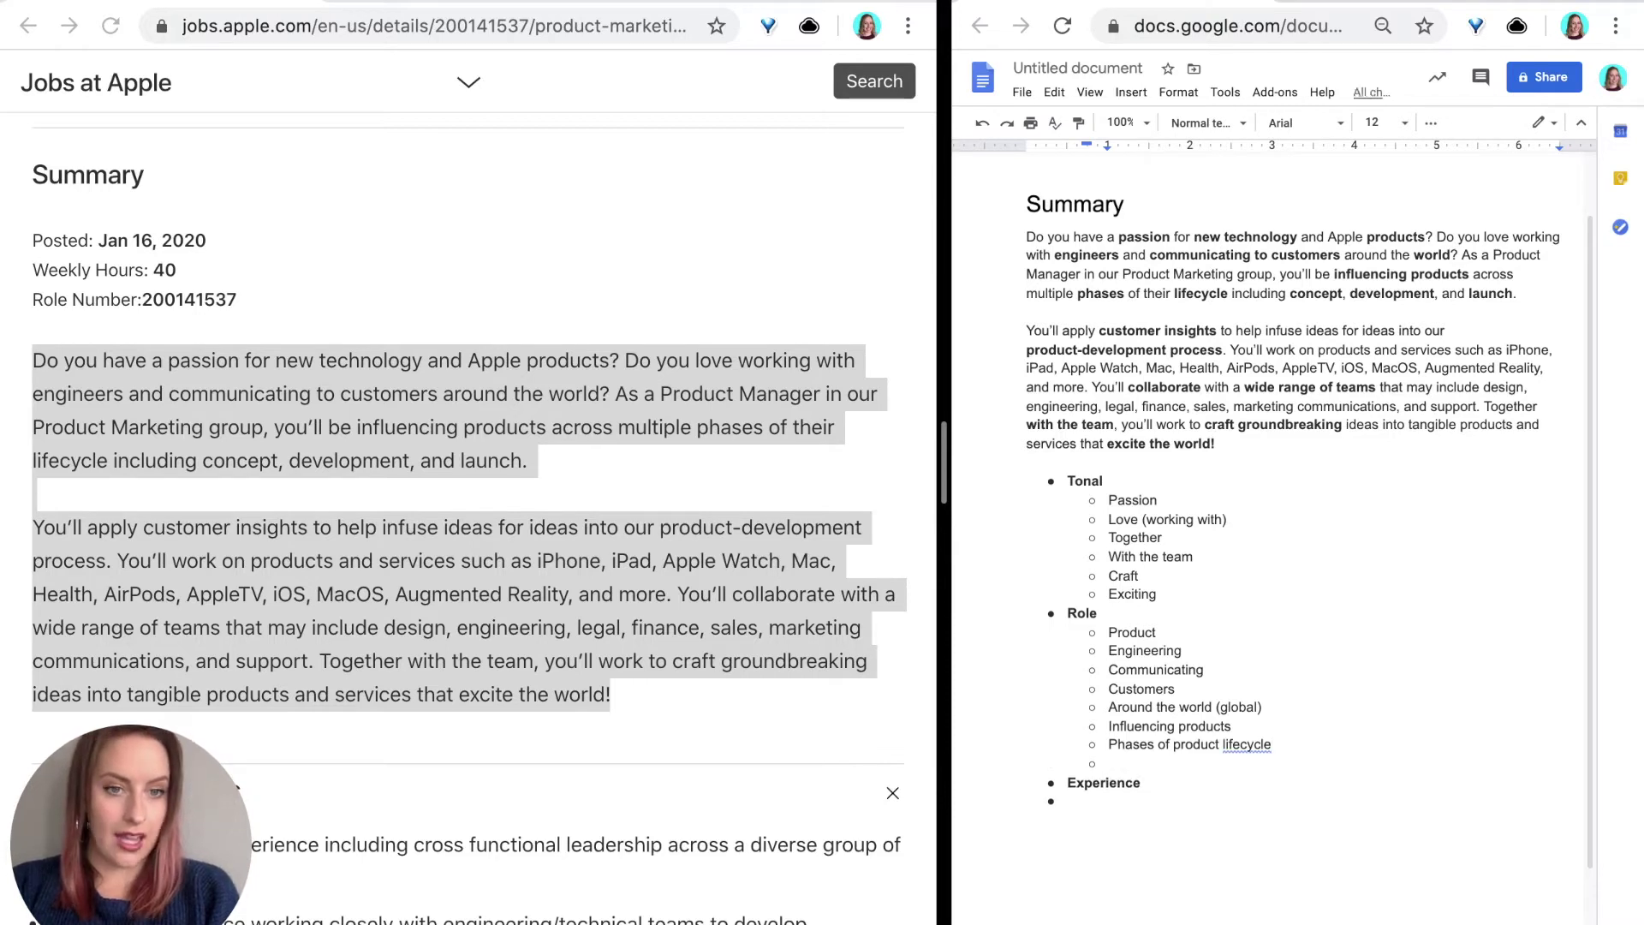
text(Product conc)
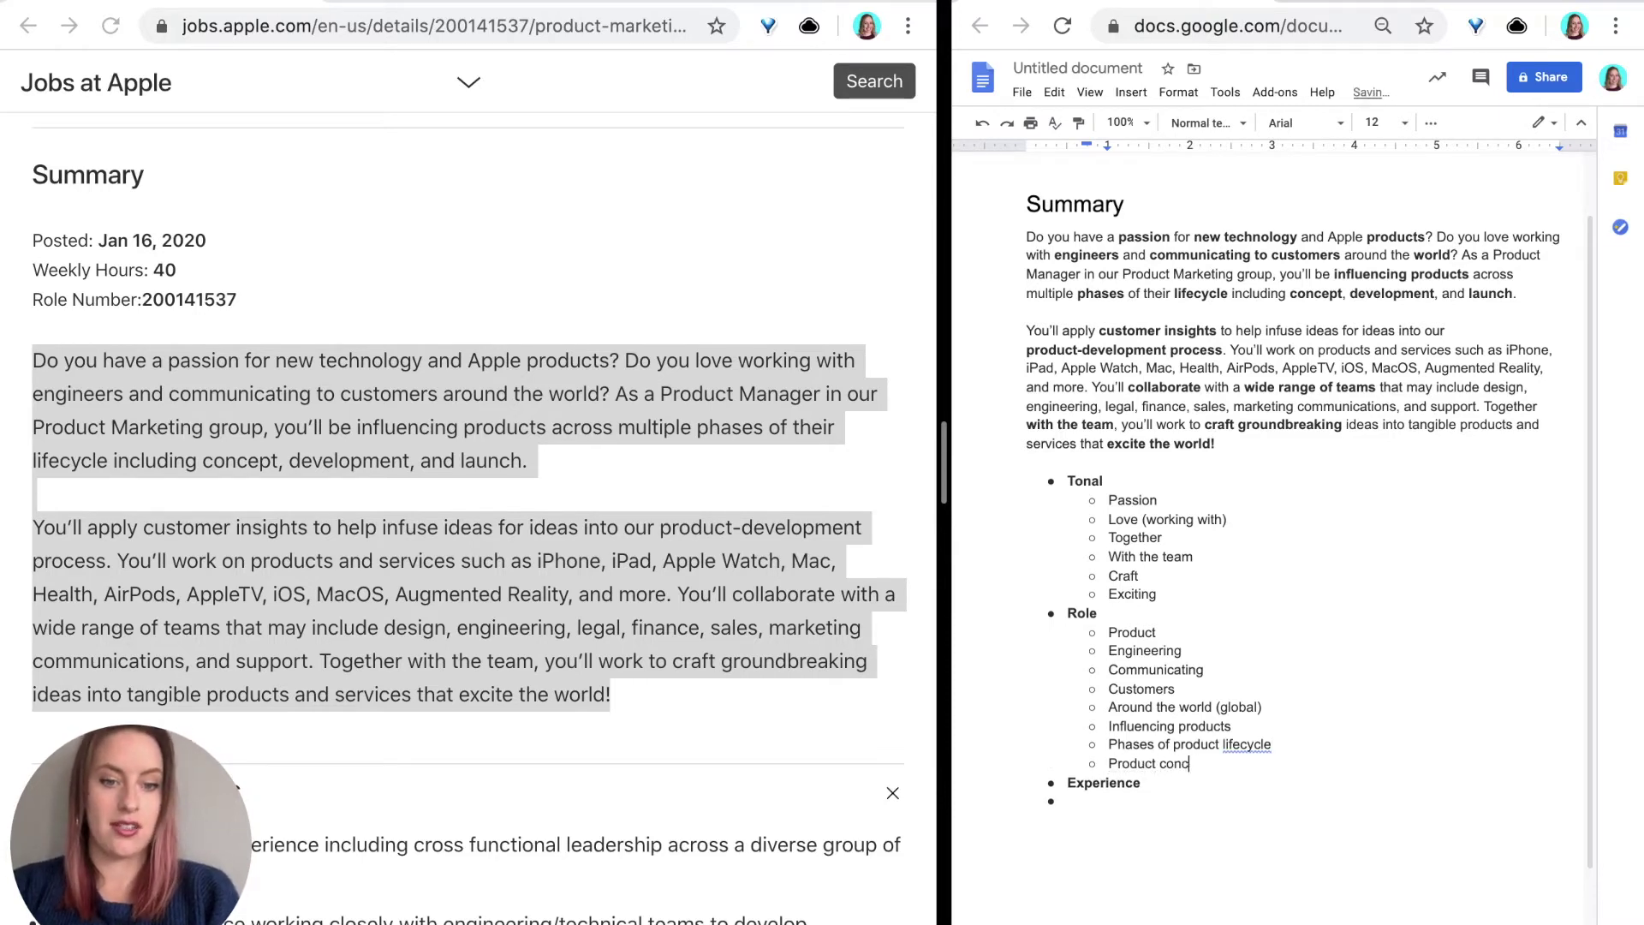
text(ept, developme)
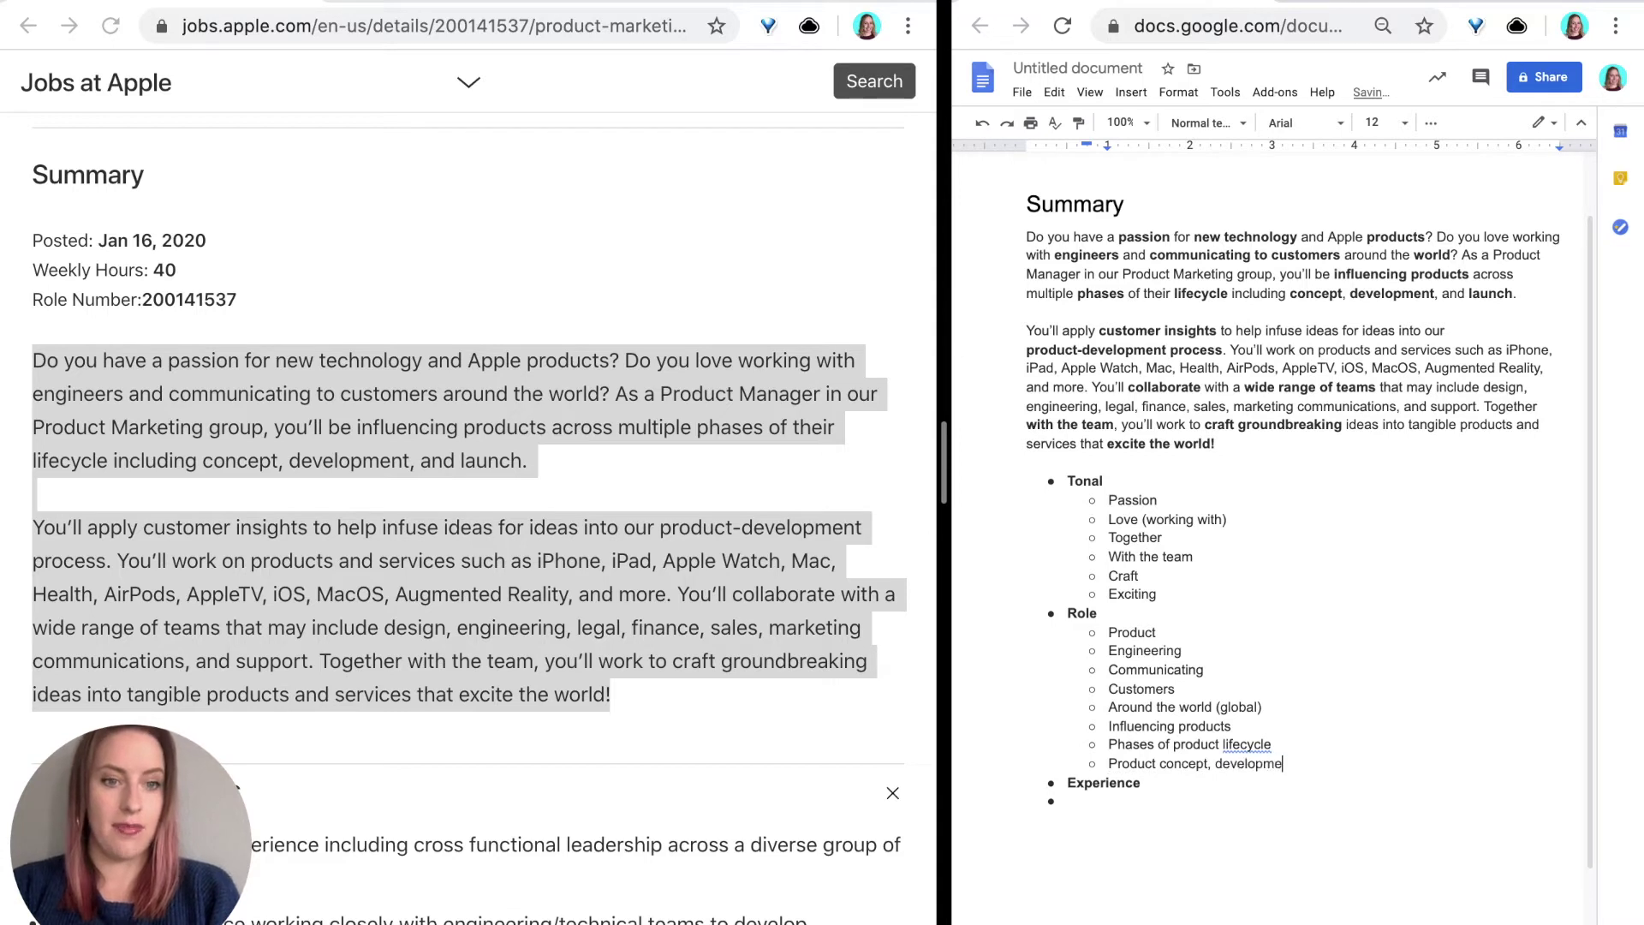
text(nt, and launch)
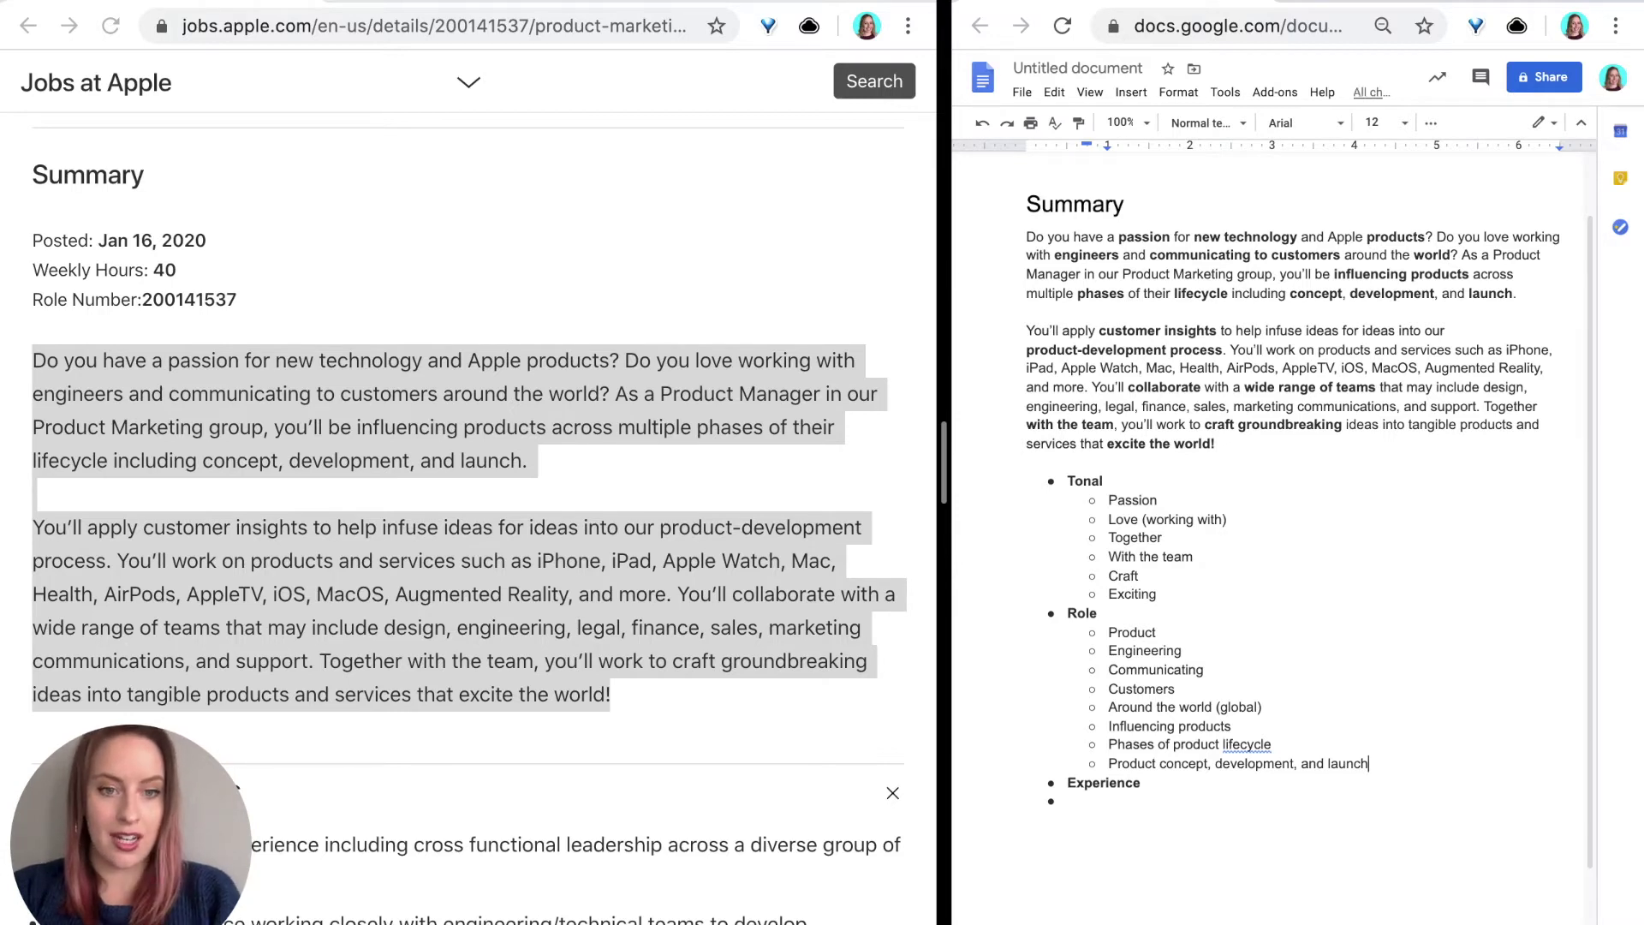
key(Return)
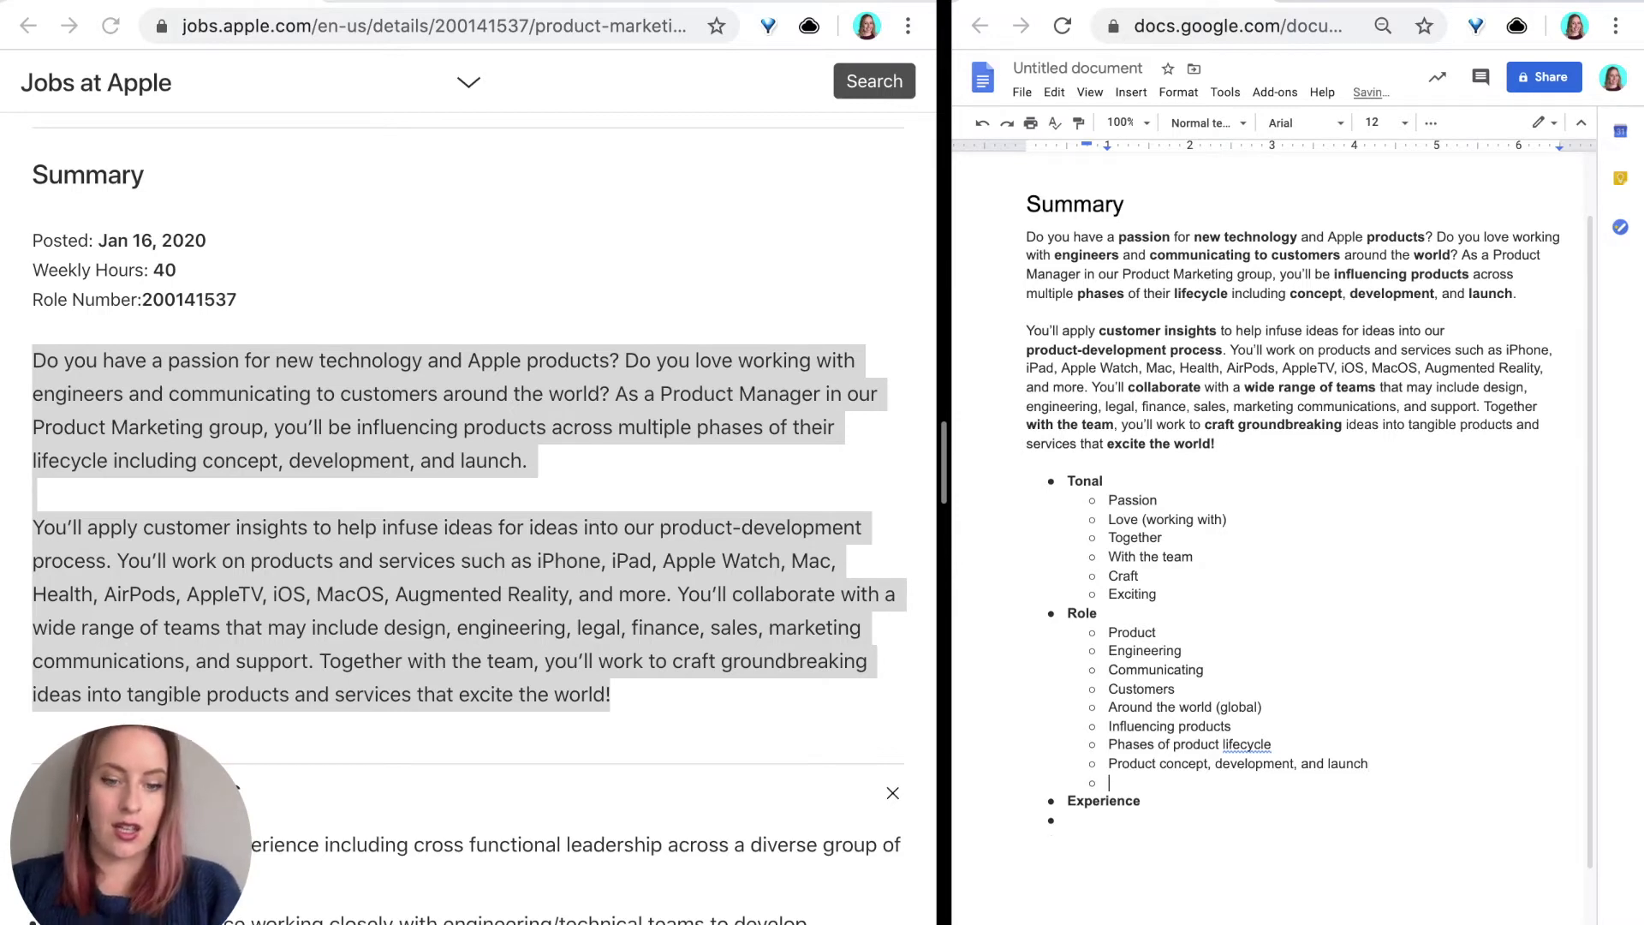
Add 'Customer insights', 'Product development process', 'Collaboration' and 'Wide range of teams (cross functional)'.
text(Customer insig)
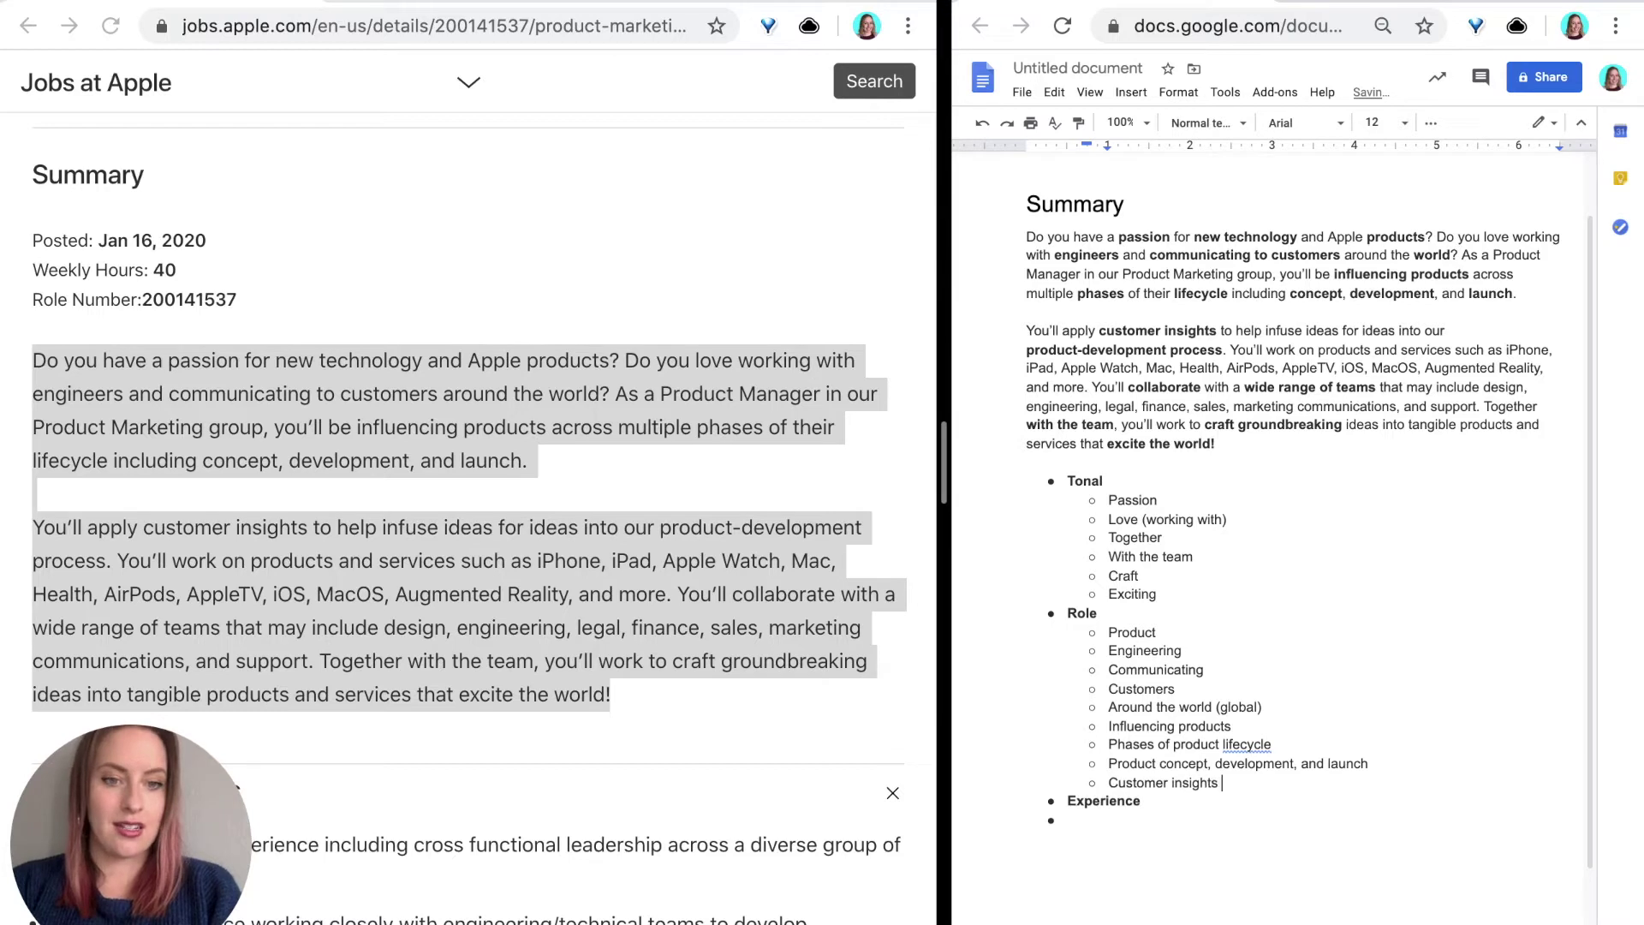
text(hts)
key(Return)
text(produc)
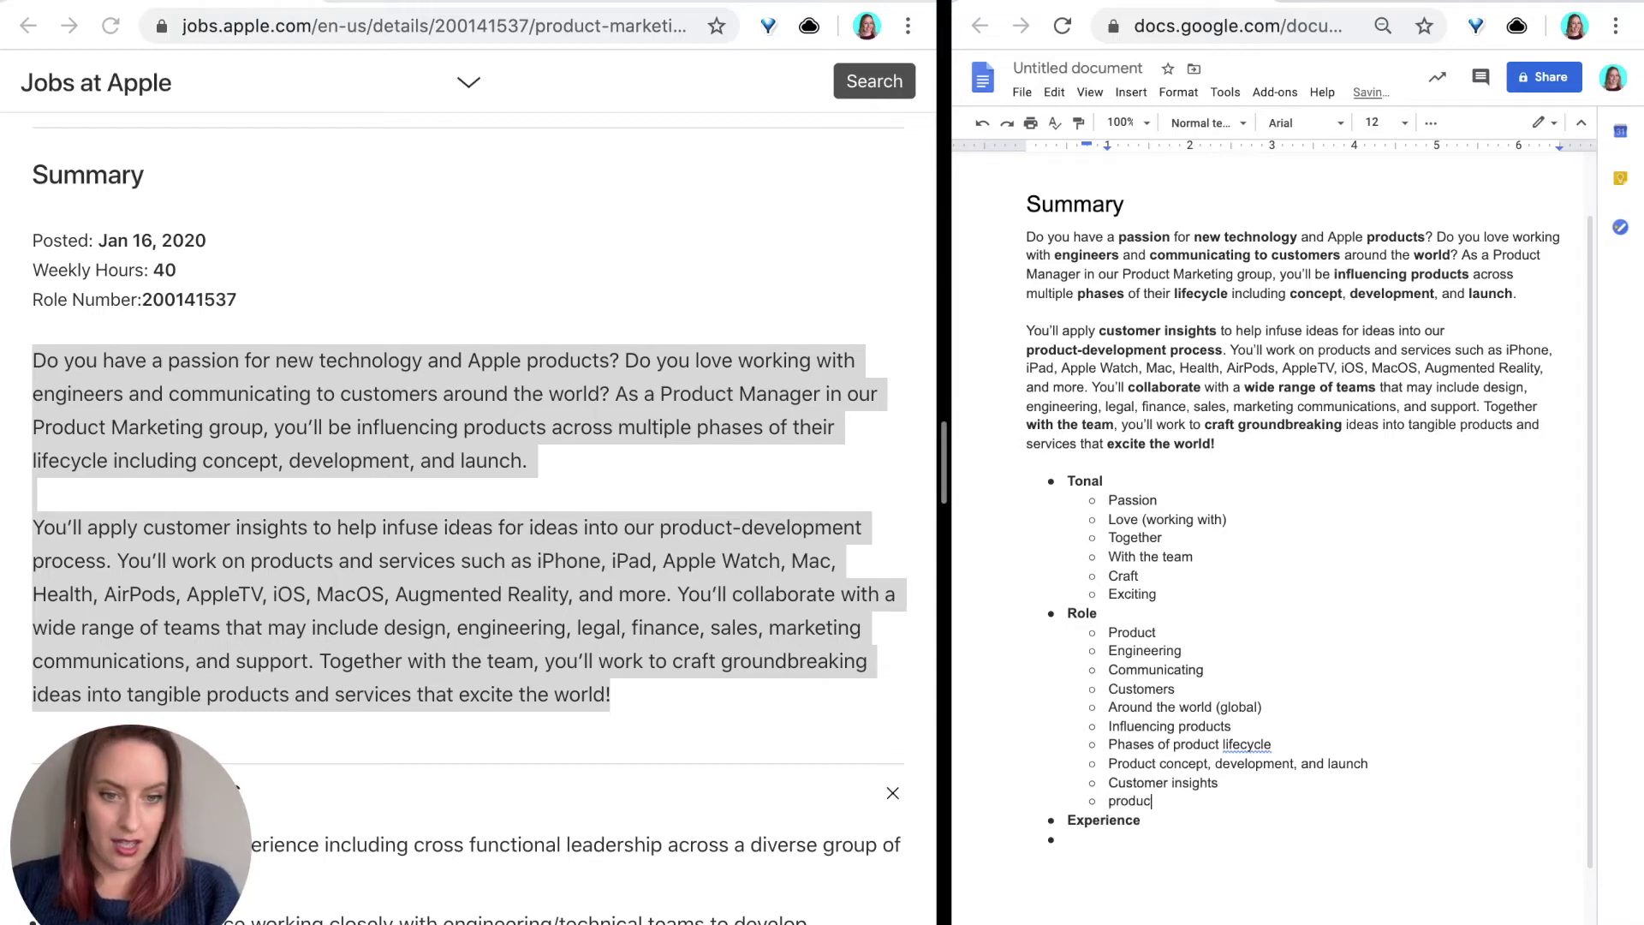
text(t e)
text(deve)
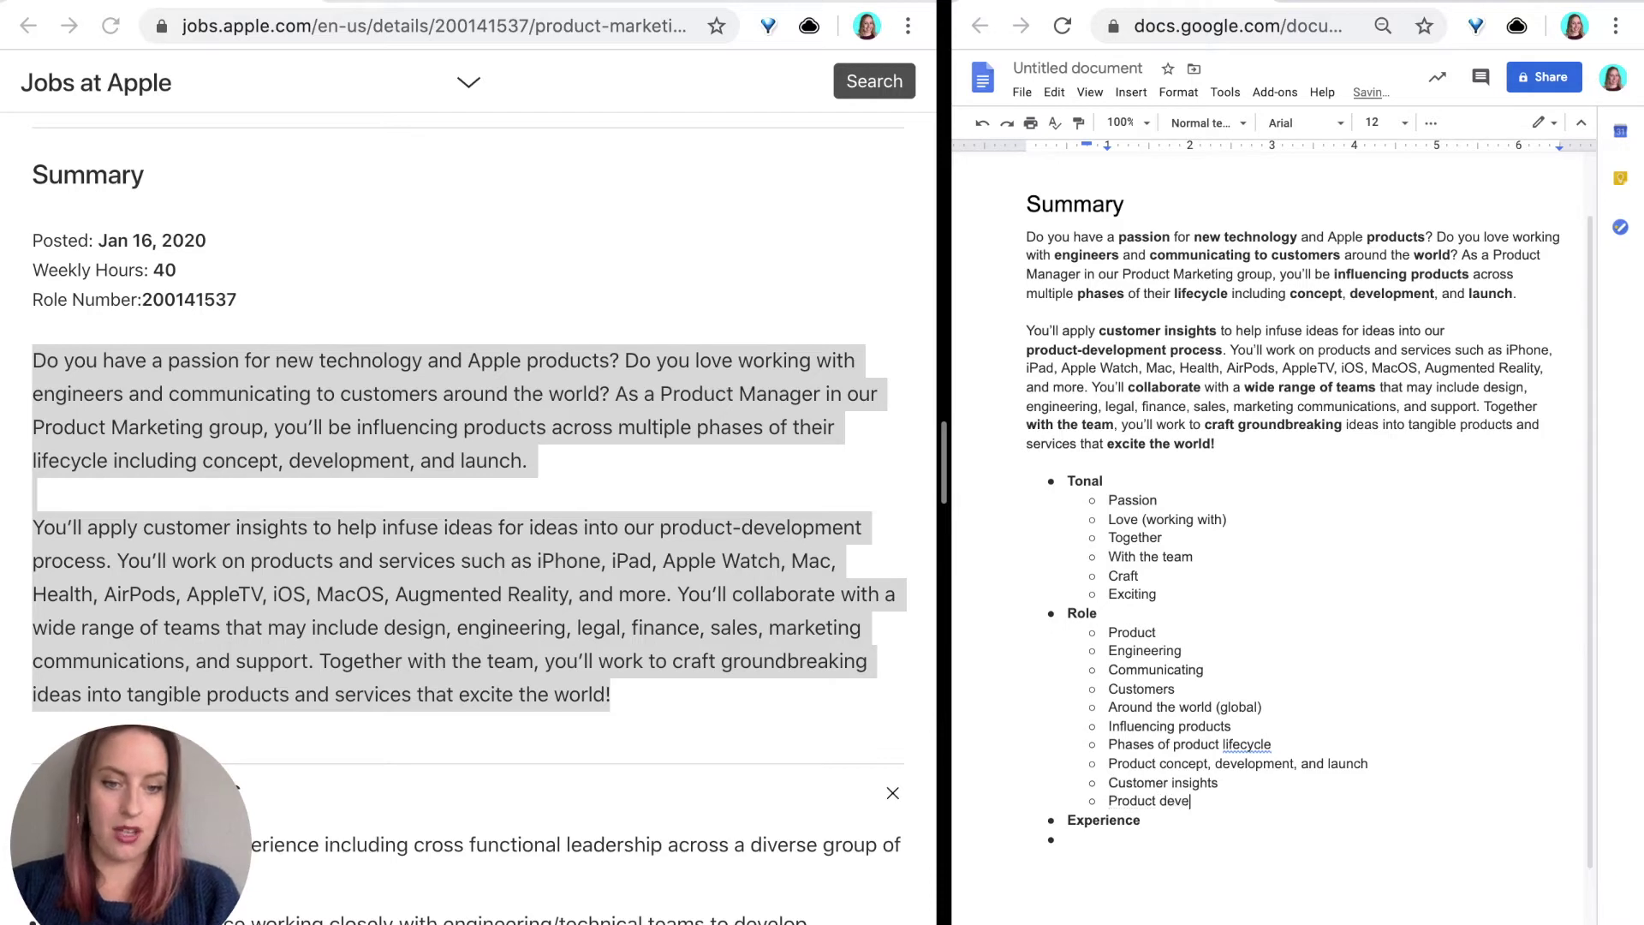
text(lopment )
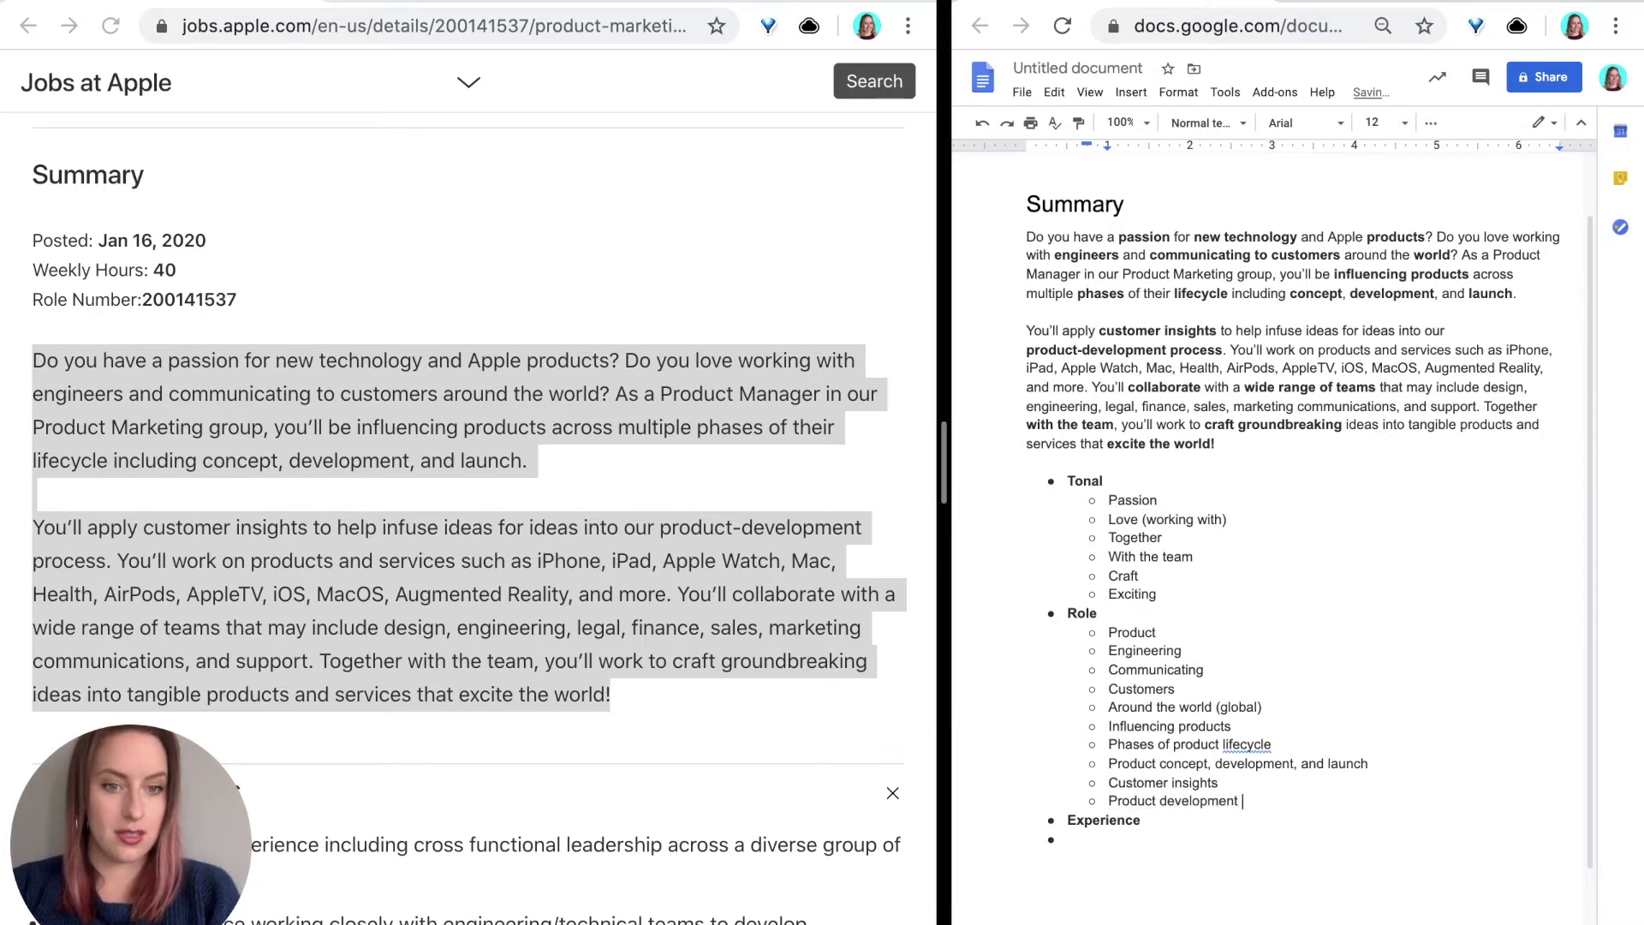
text(process)
key(Return)
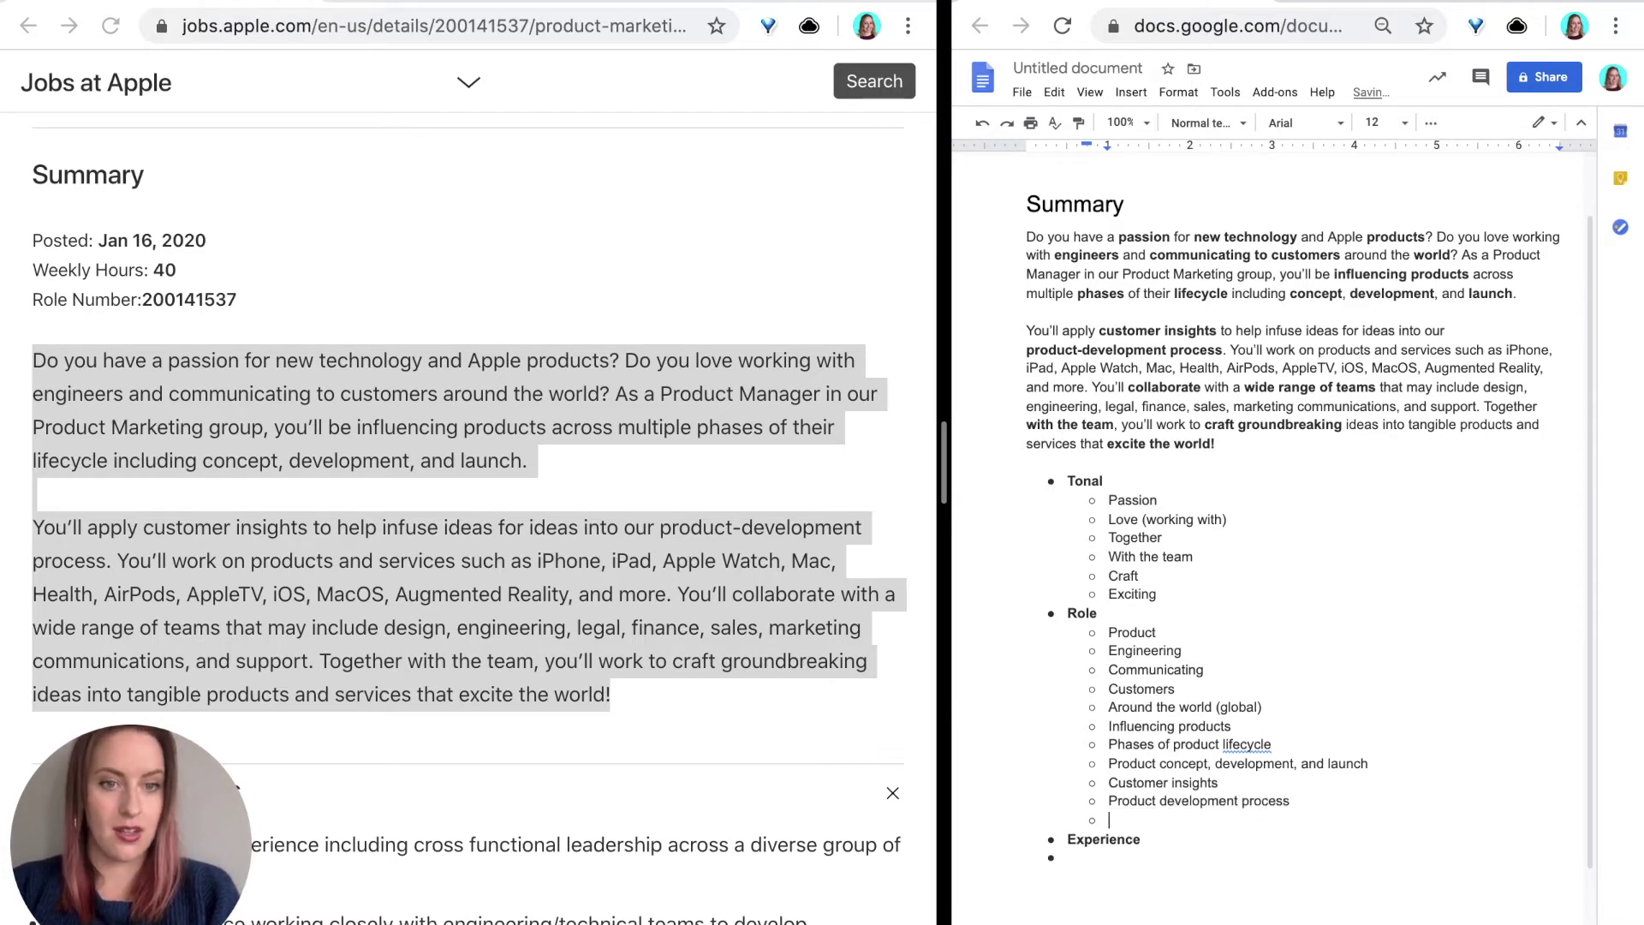
text(collabora)
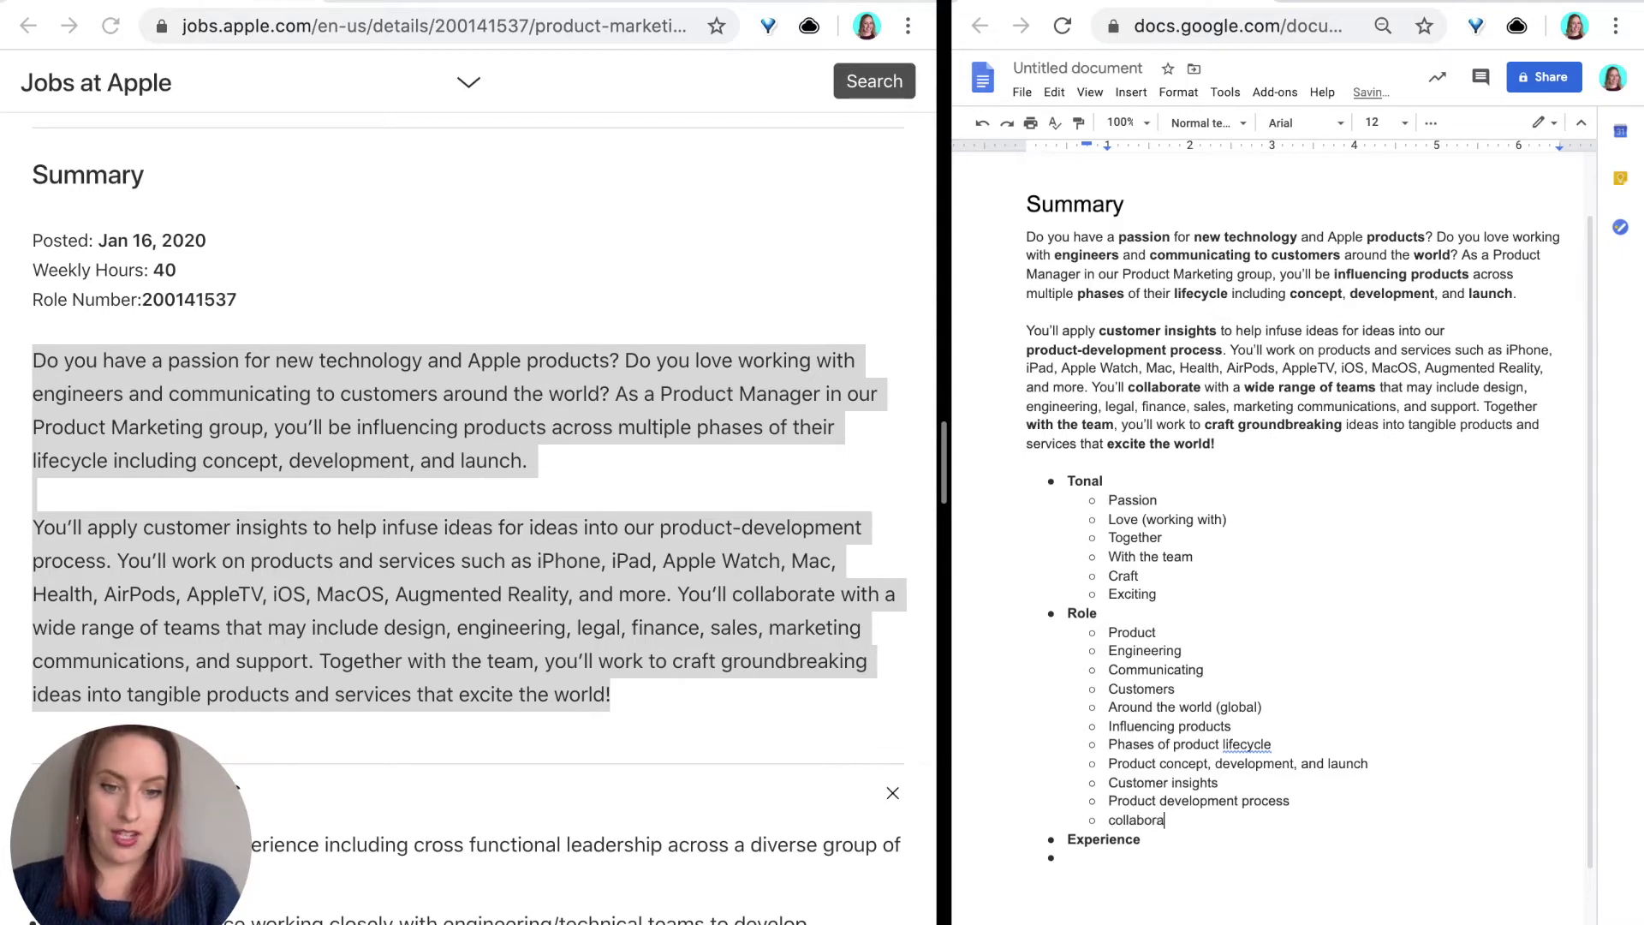
text(tion)
key(Return)
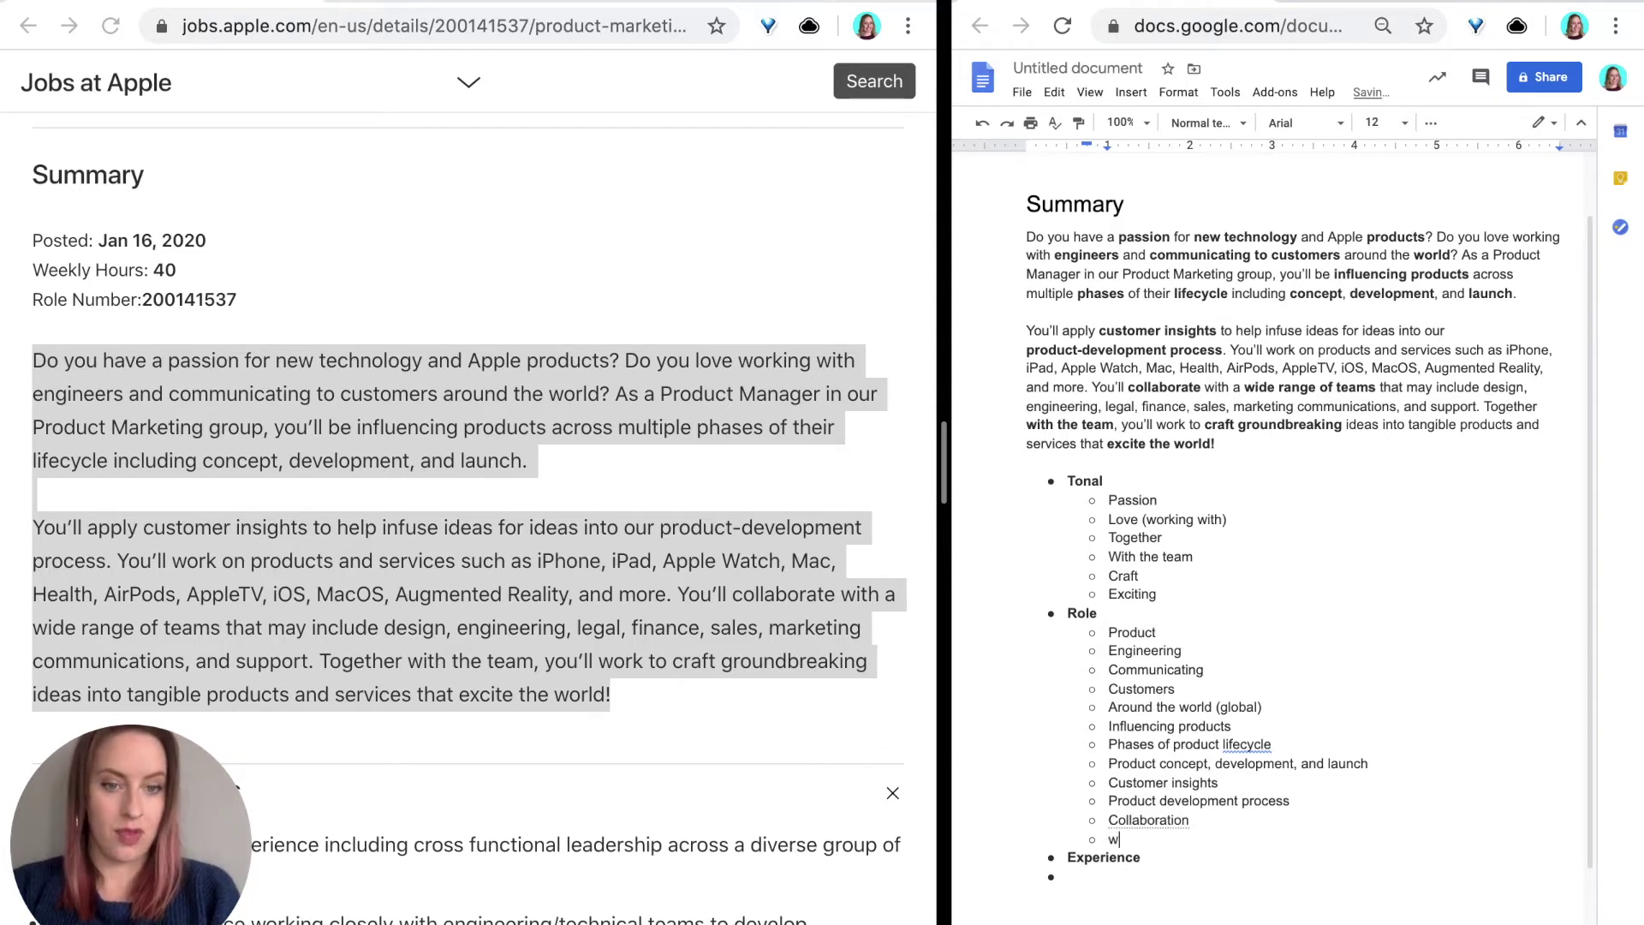
text(Wide range of)
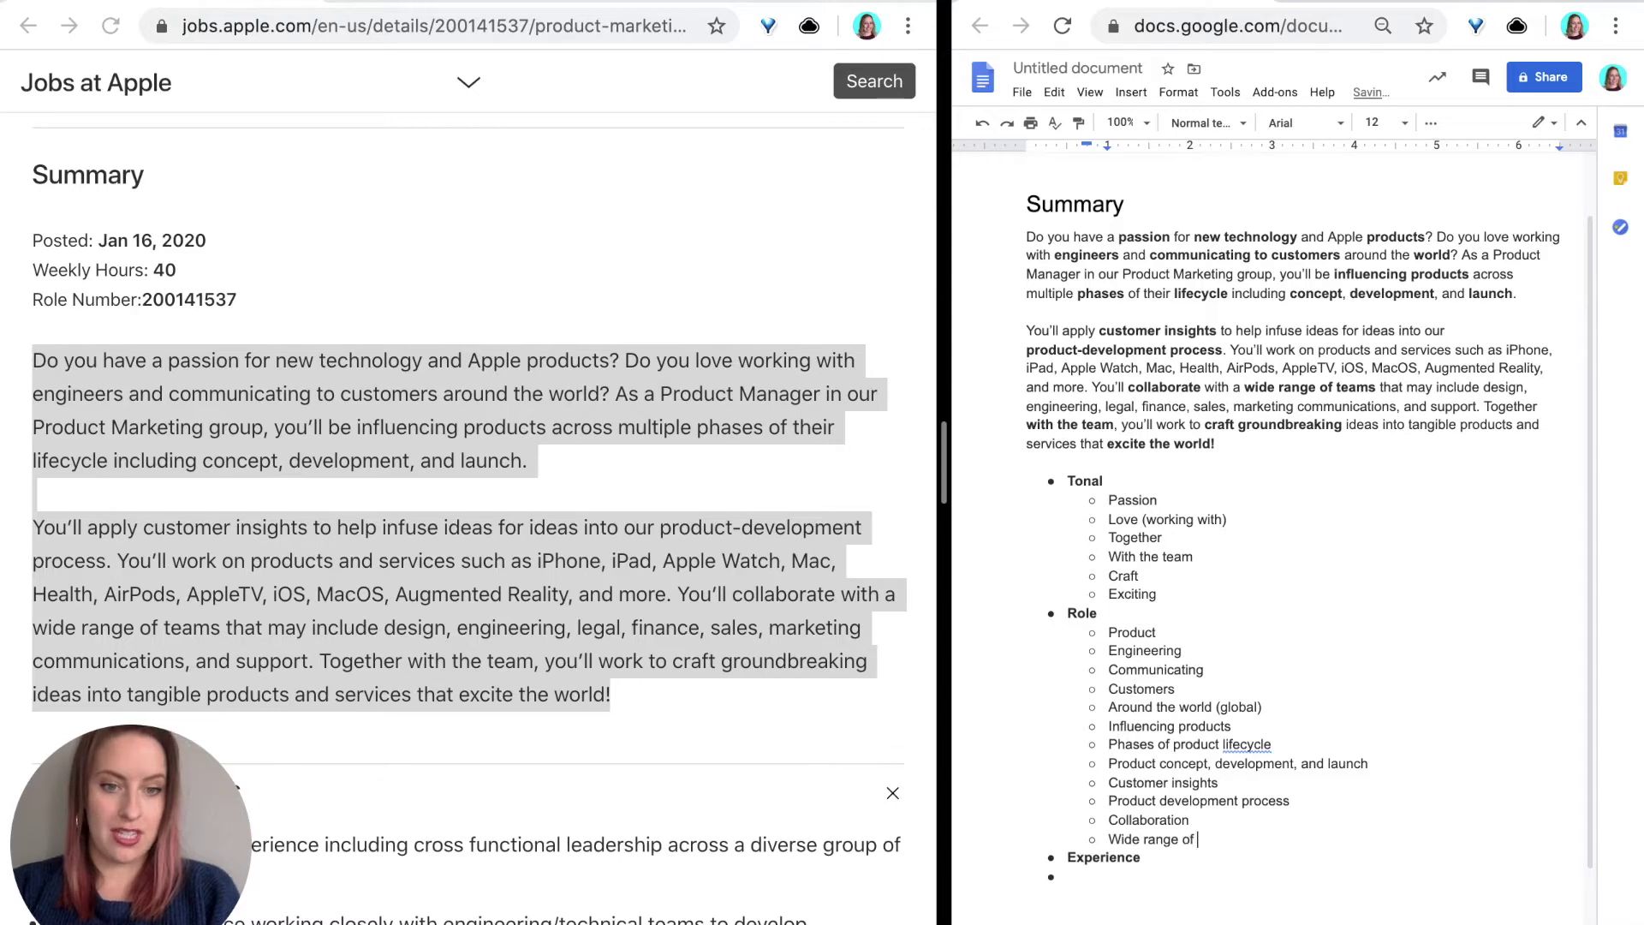
text( teams ()
text(cro)
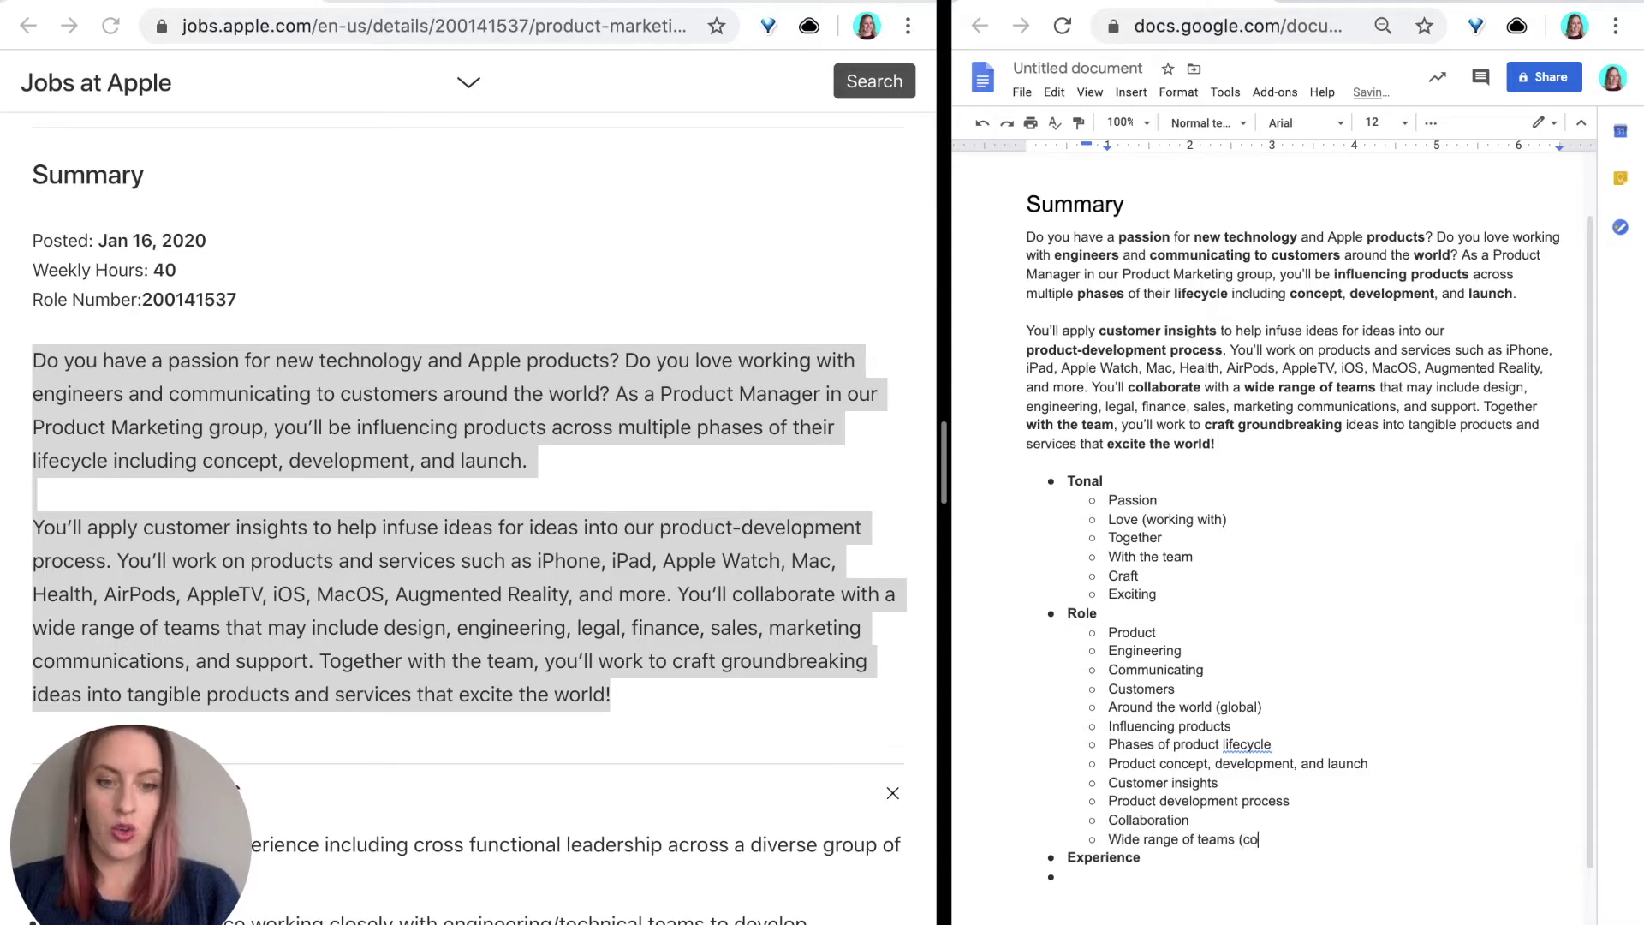
key(BackSpace)
text(ross functio)
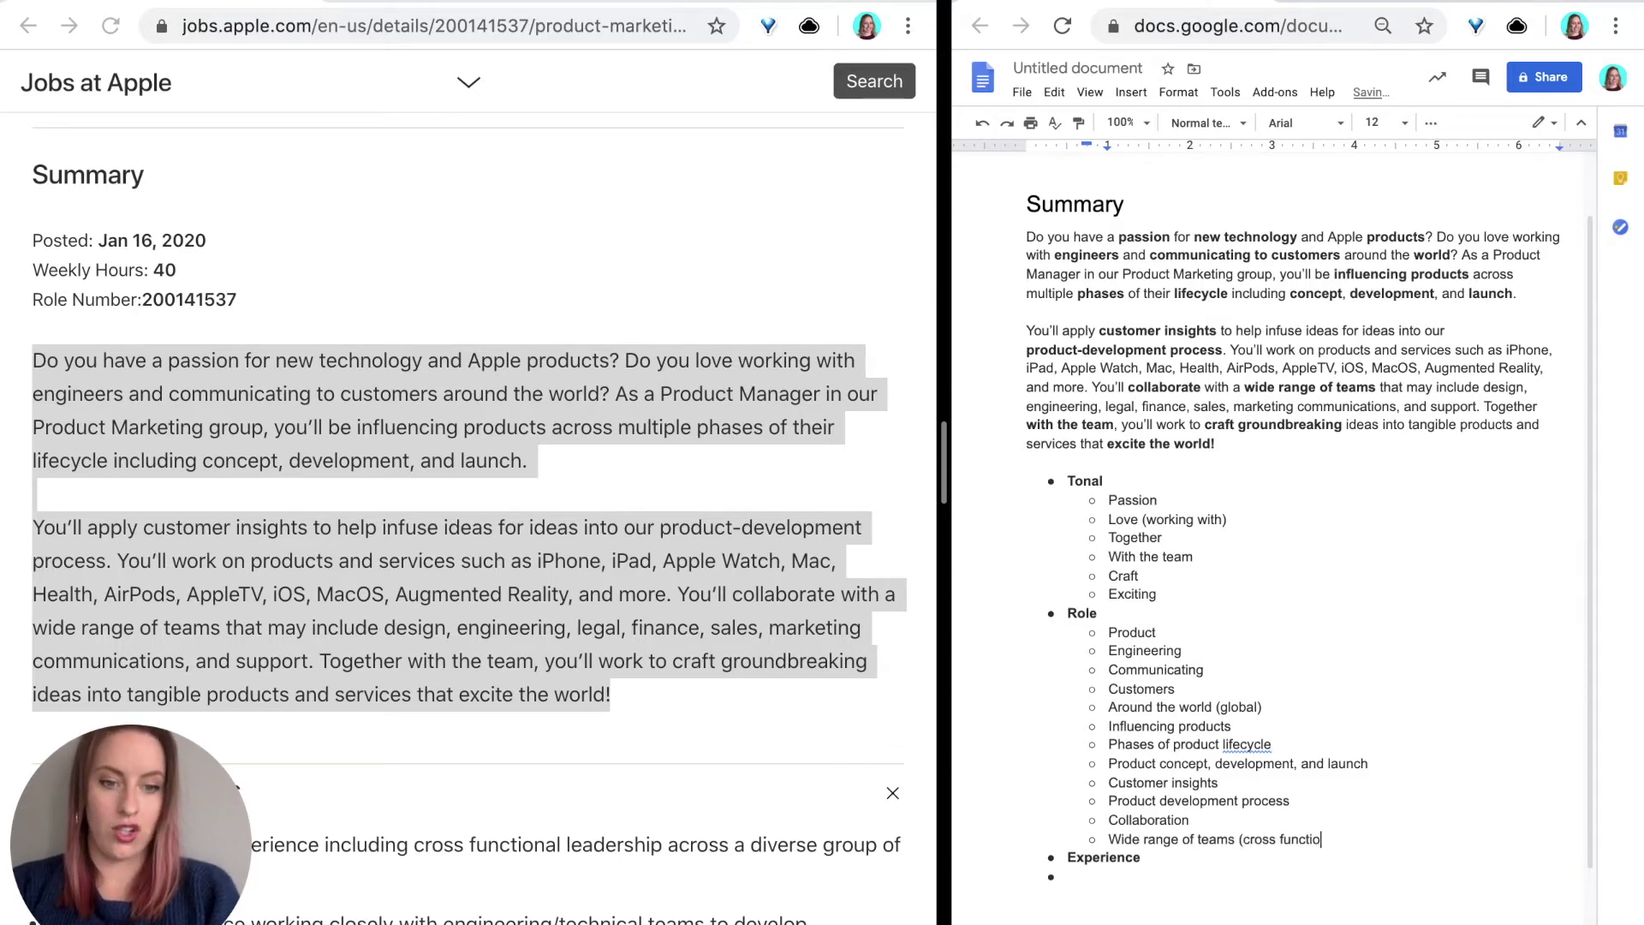
text(nal)
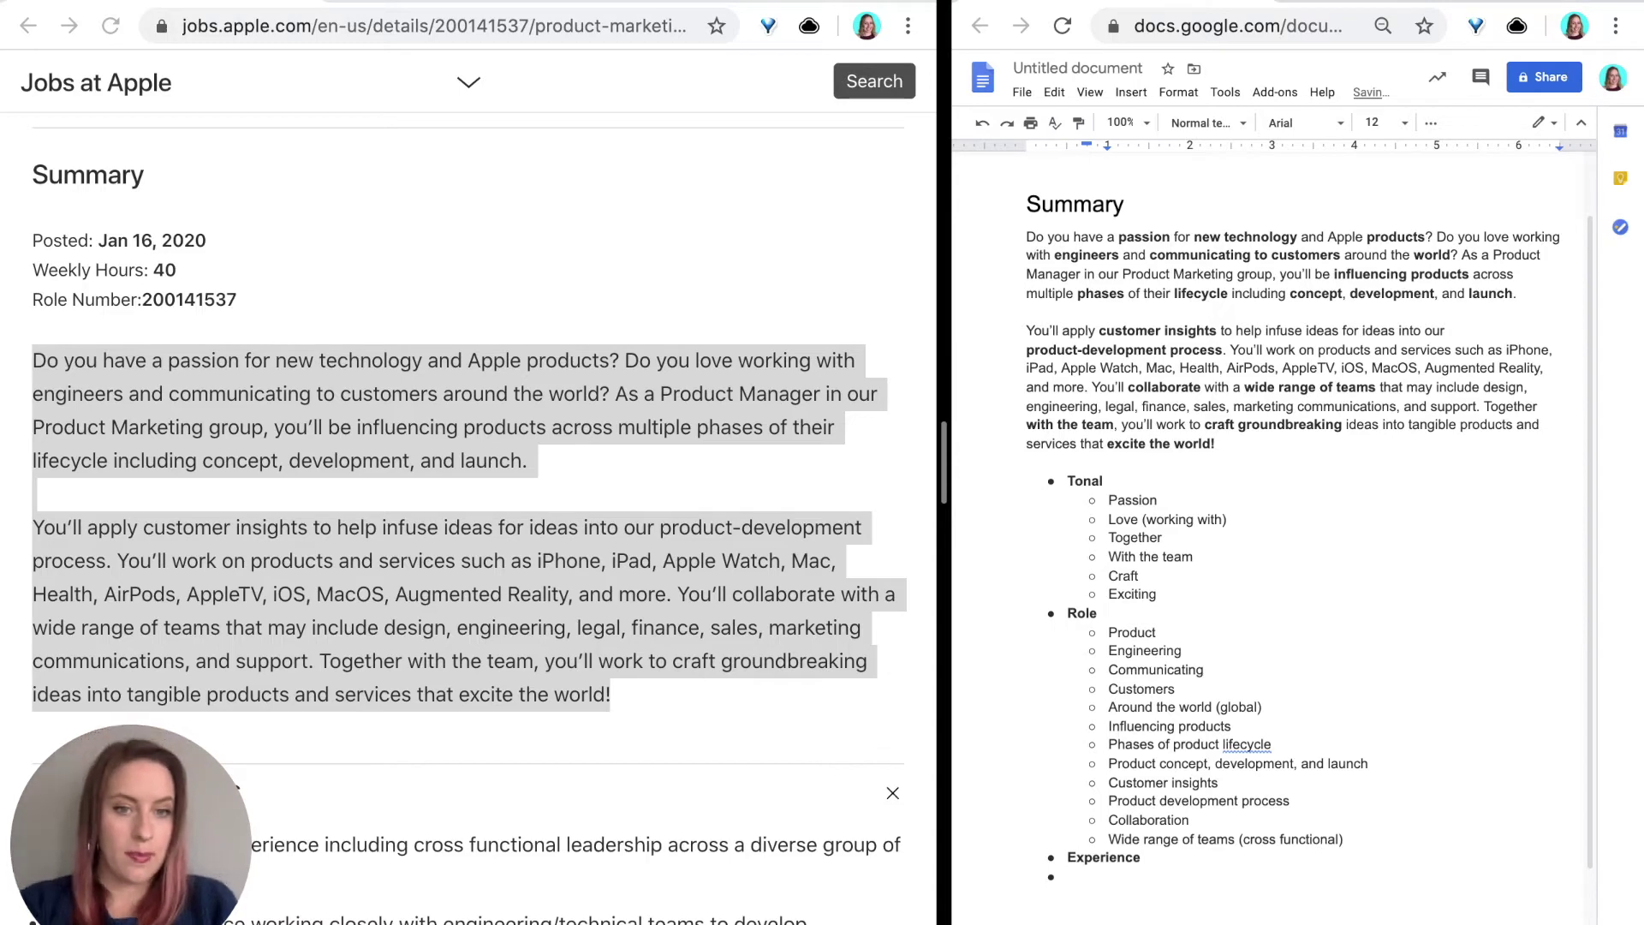
Append 'Idea development' to the Role list and delete the Experience bullet.
scroll(1245, 501, down, 2)
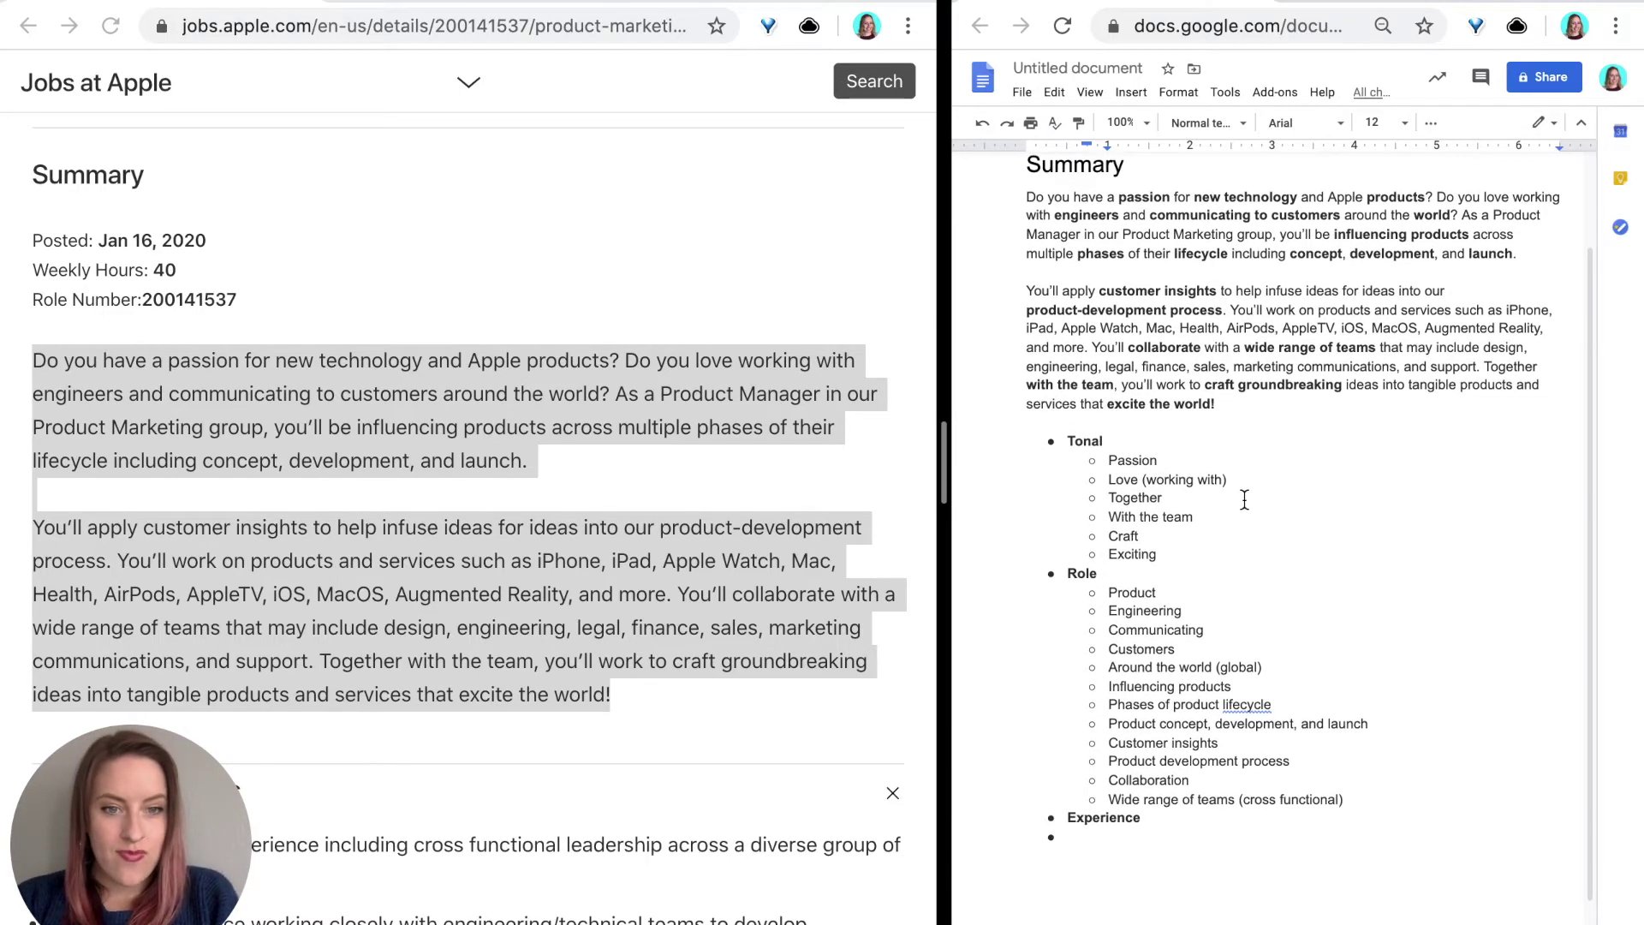
scroll(1244, 500, down, 1)
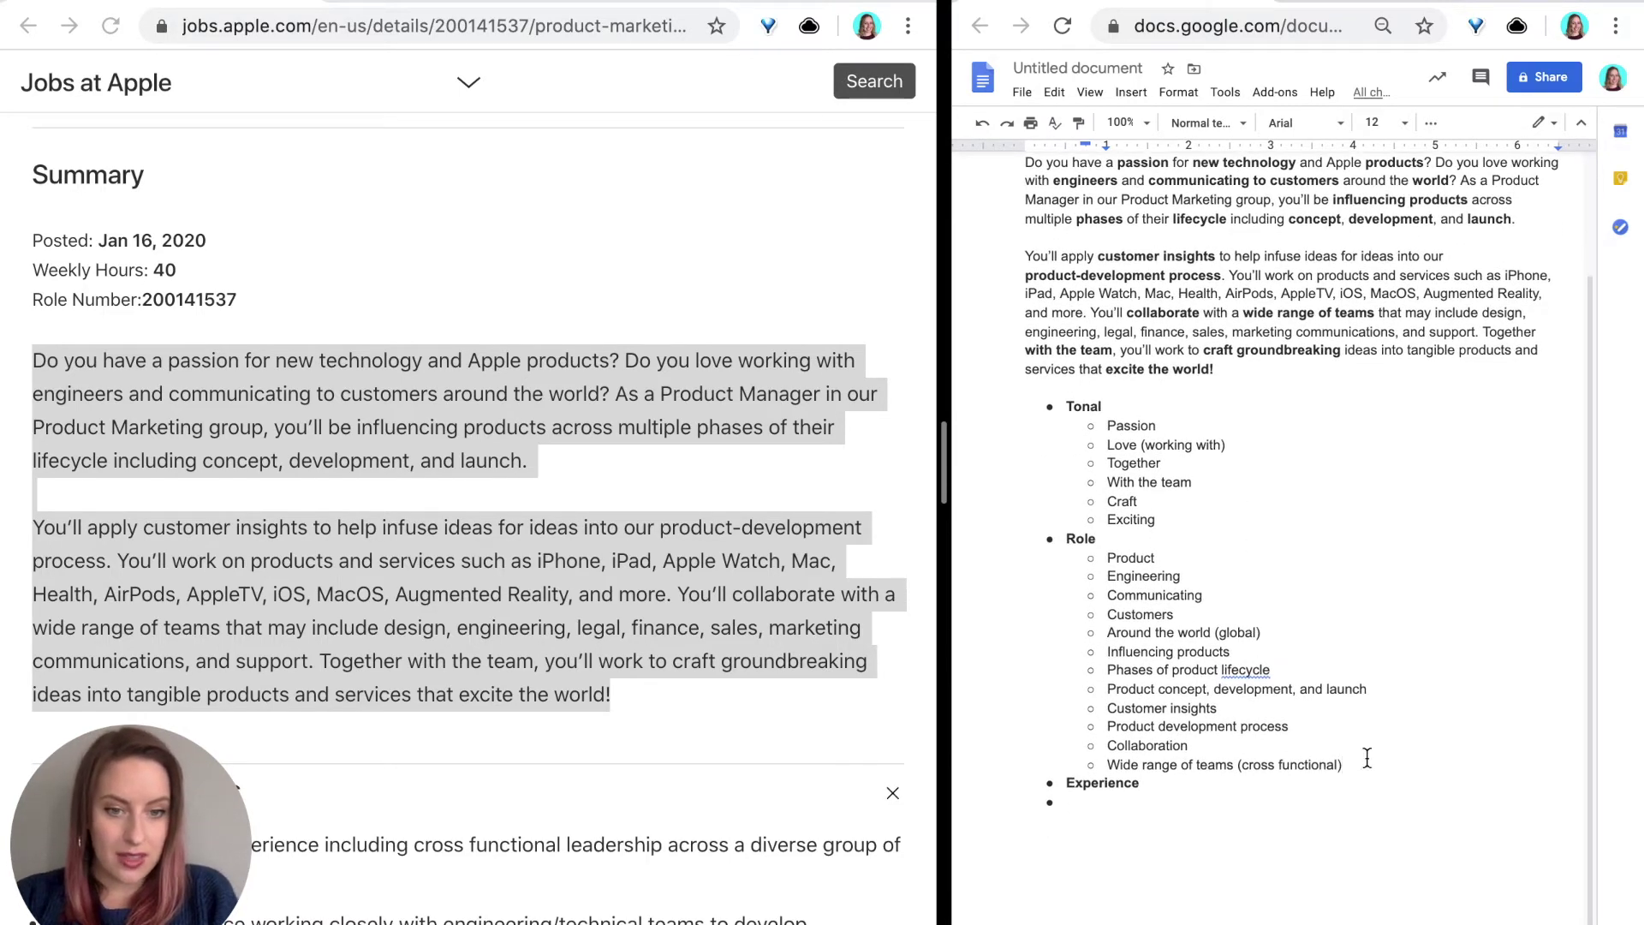
scroll(1357, 761, down, 1)
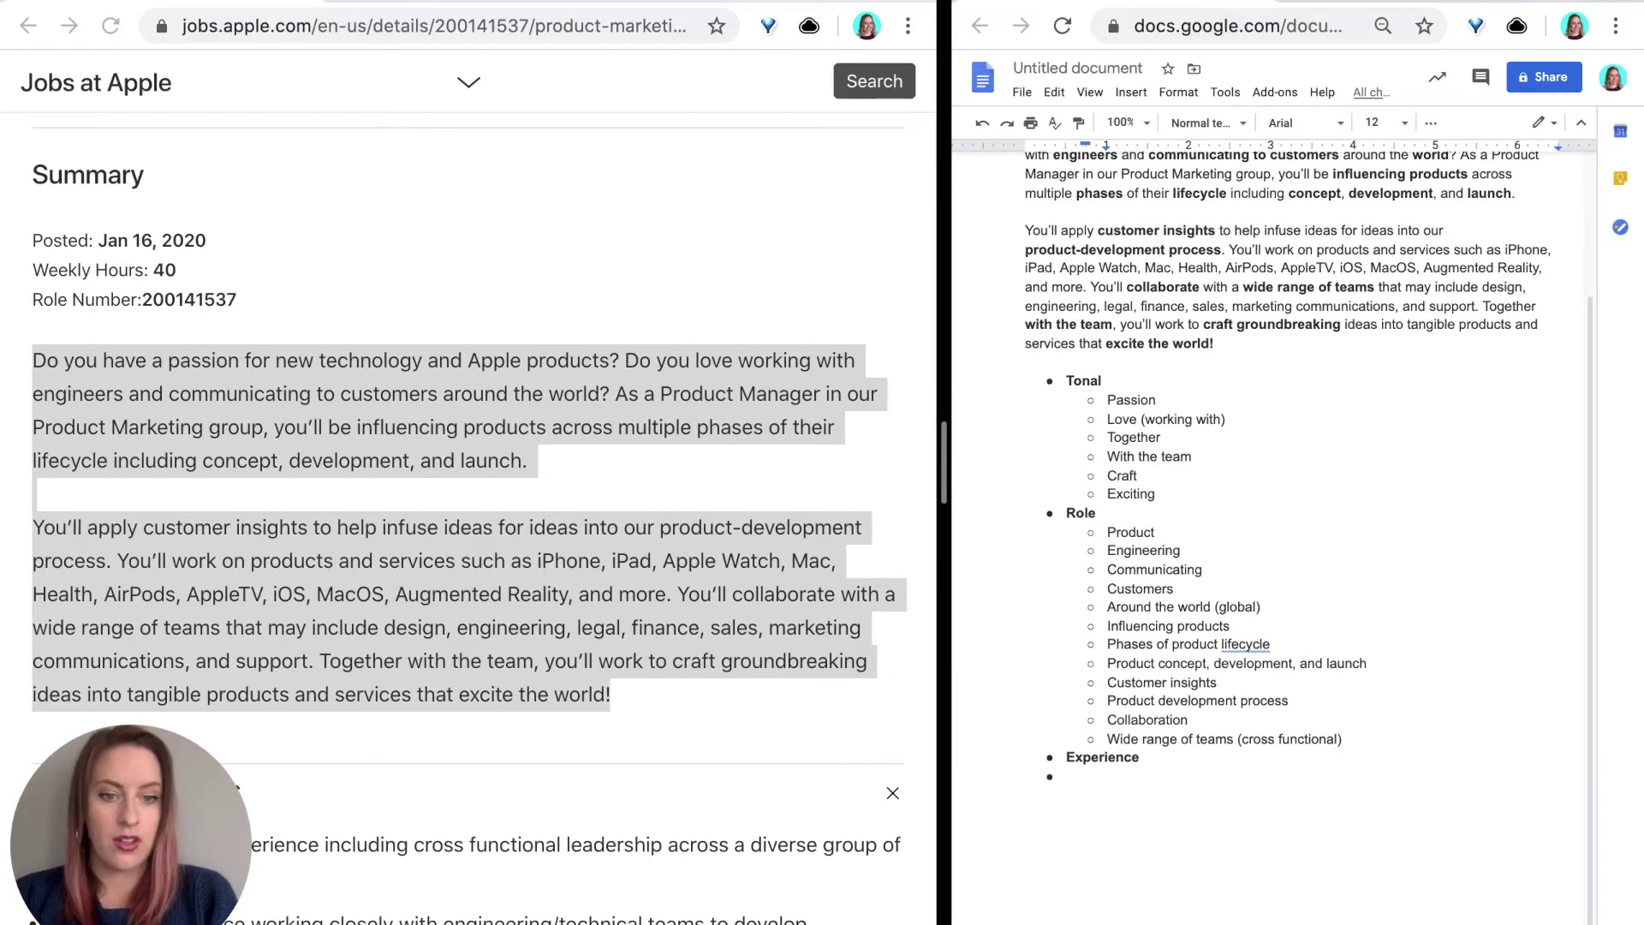
key(Return)
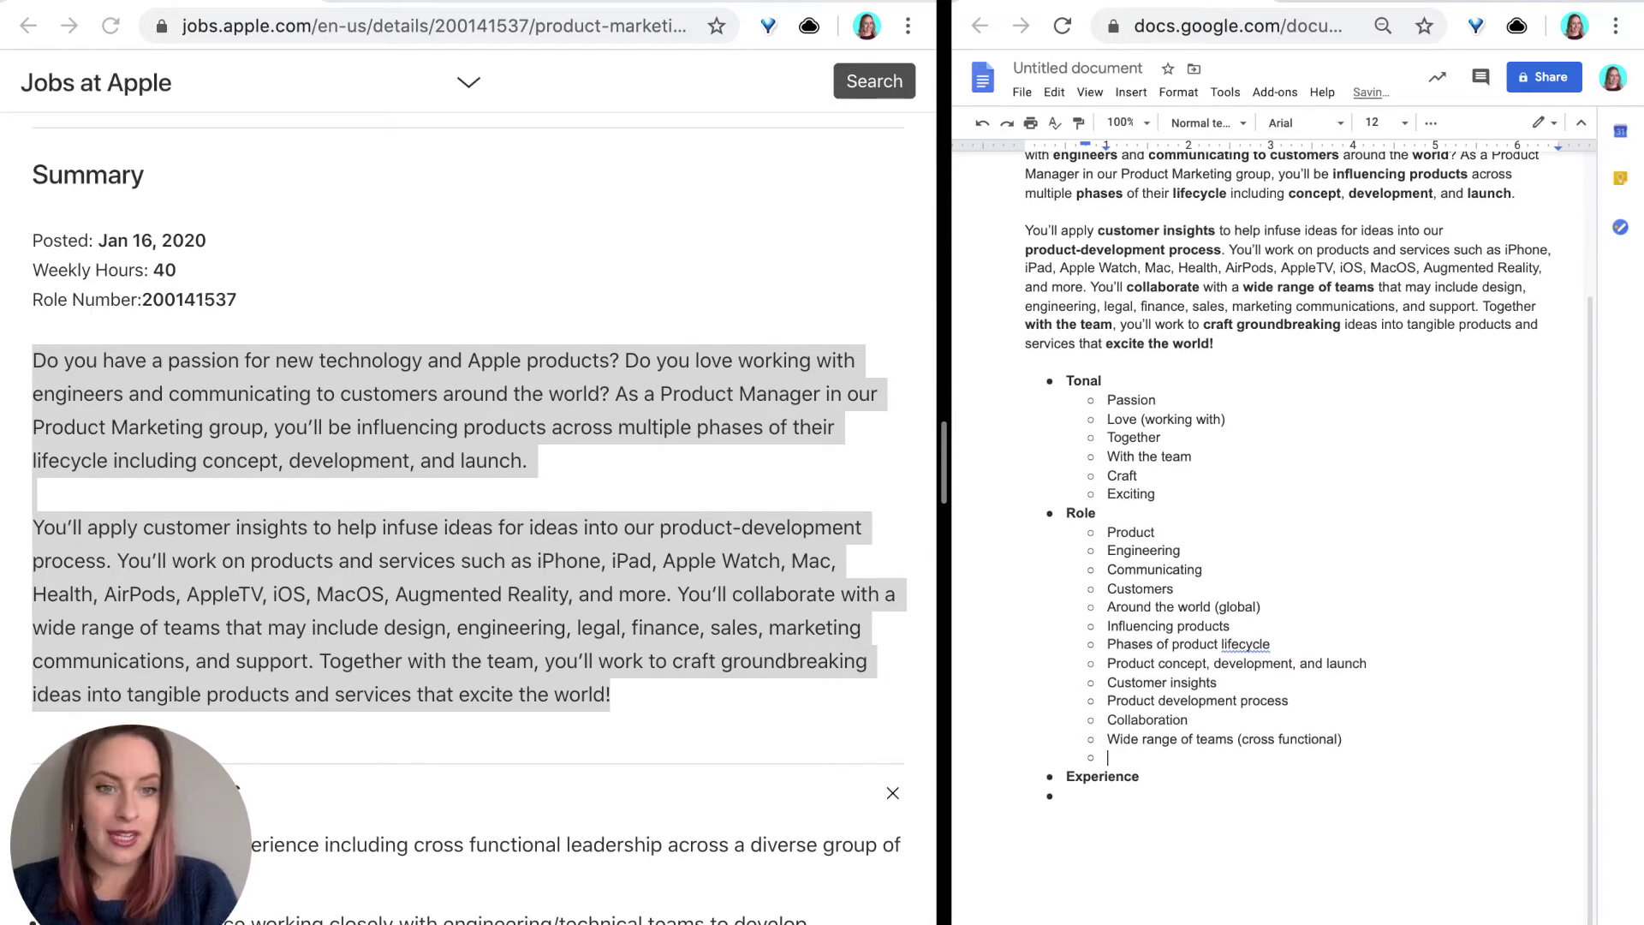
text(d)
text(Idea )
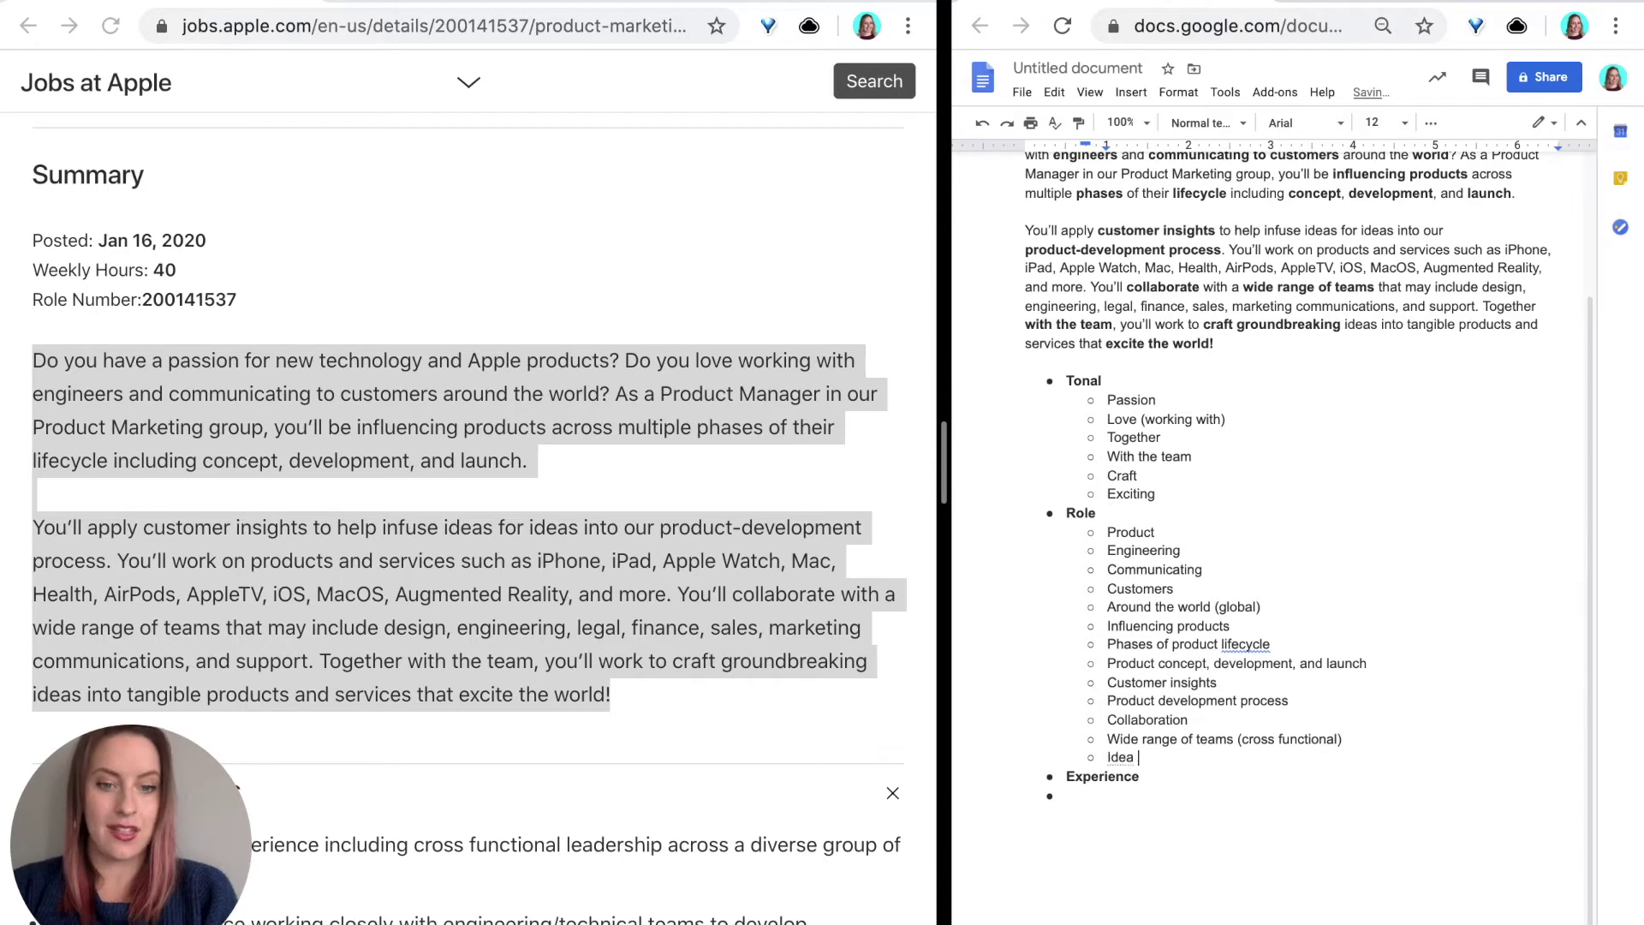
text(development)
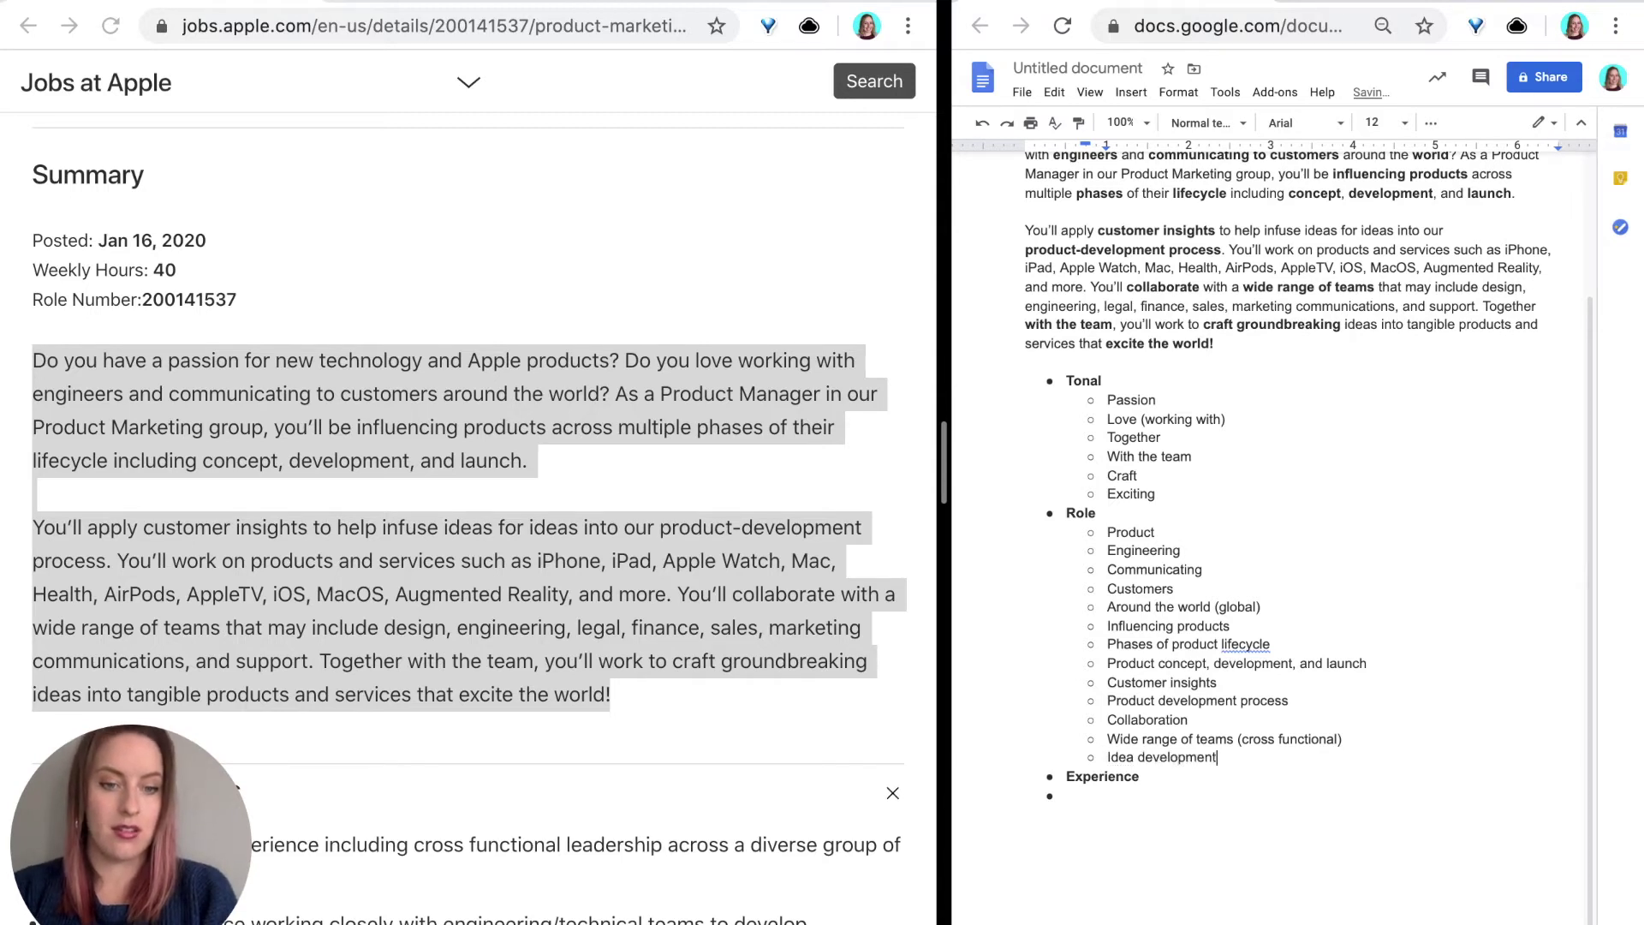
key(Return)
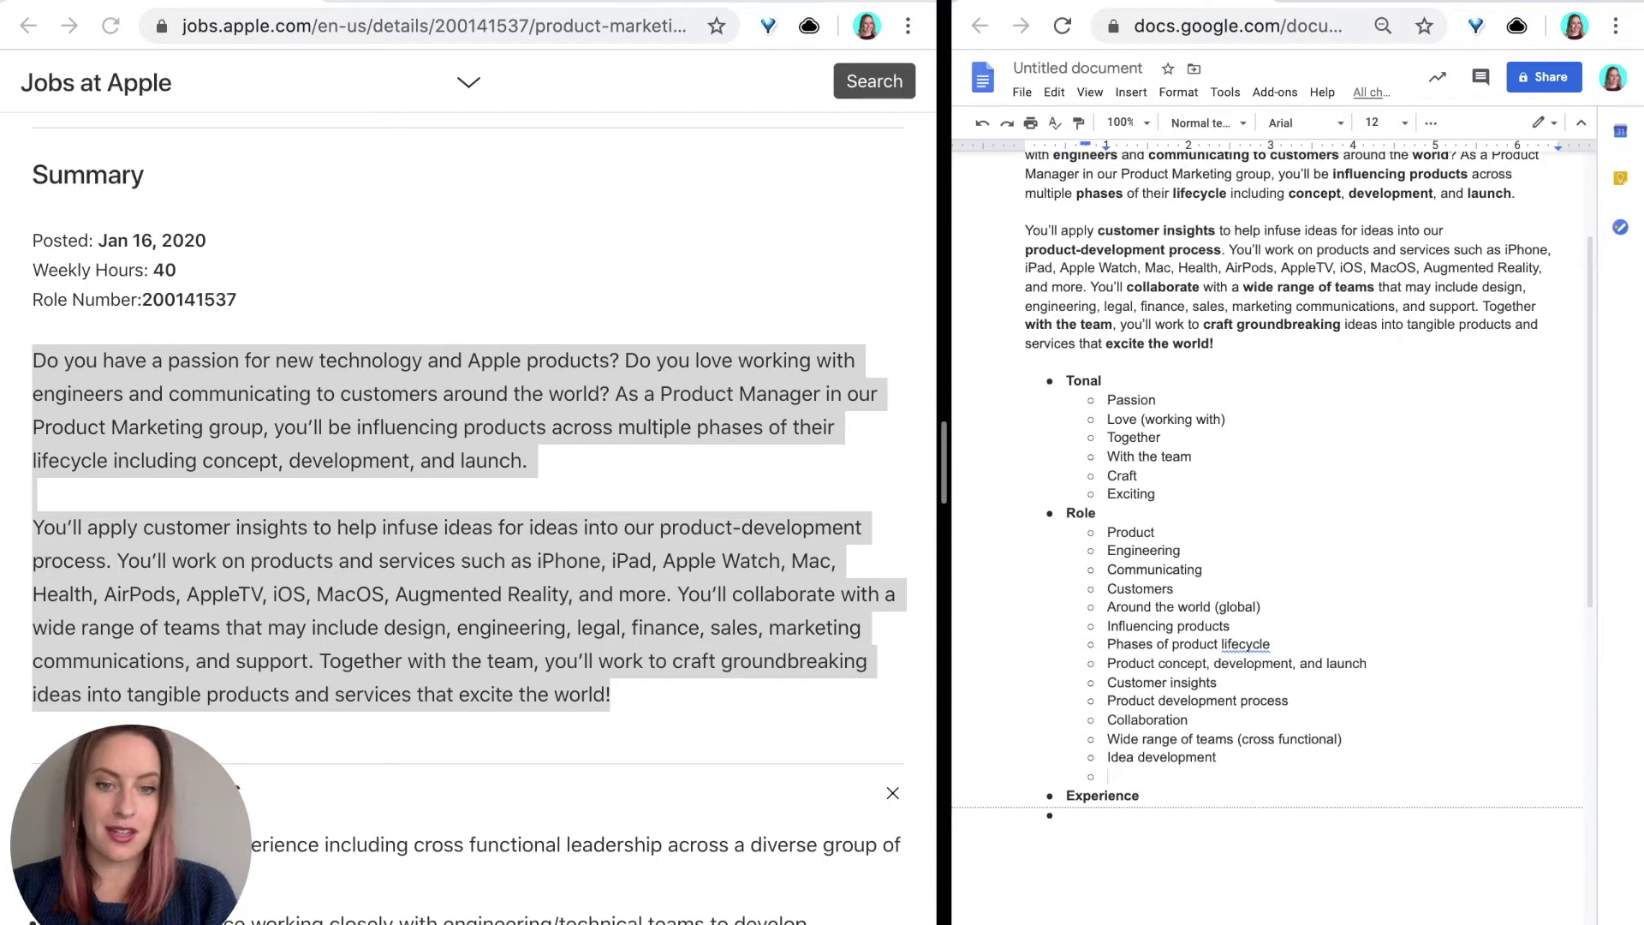
double_click(1129, 800)
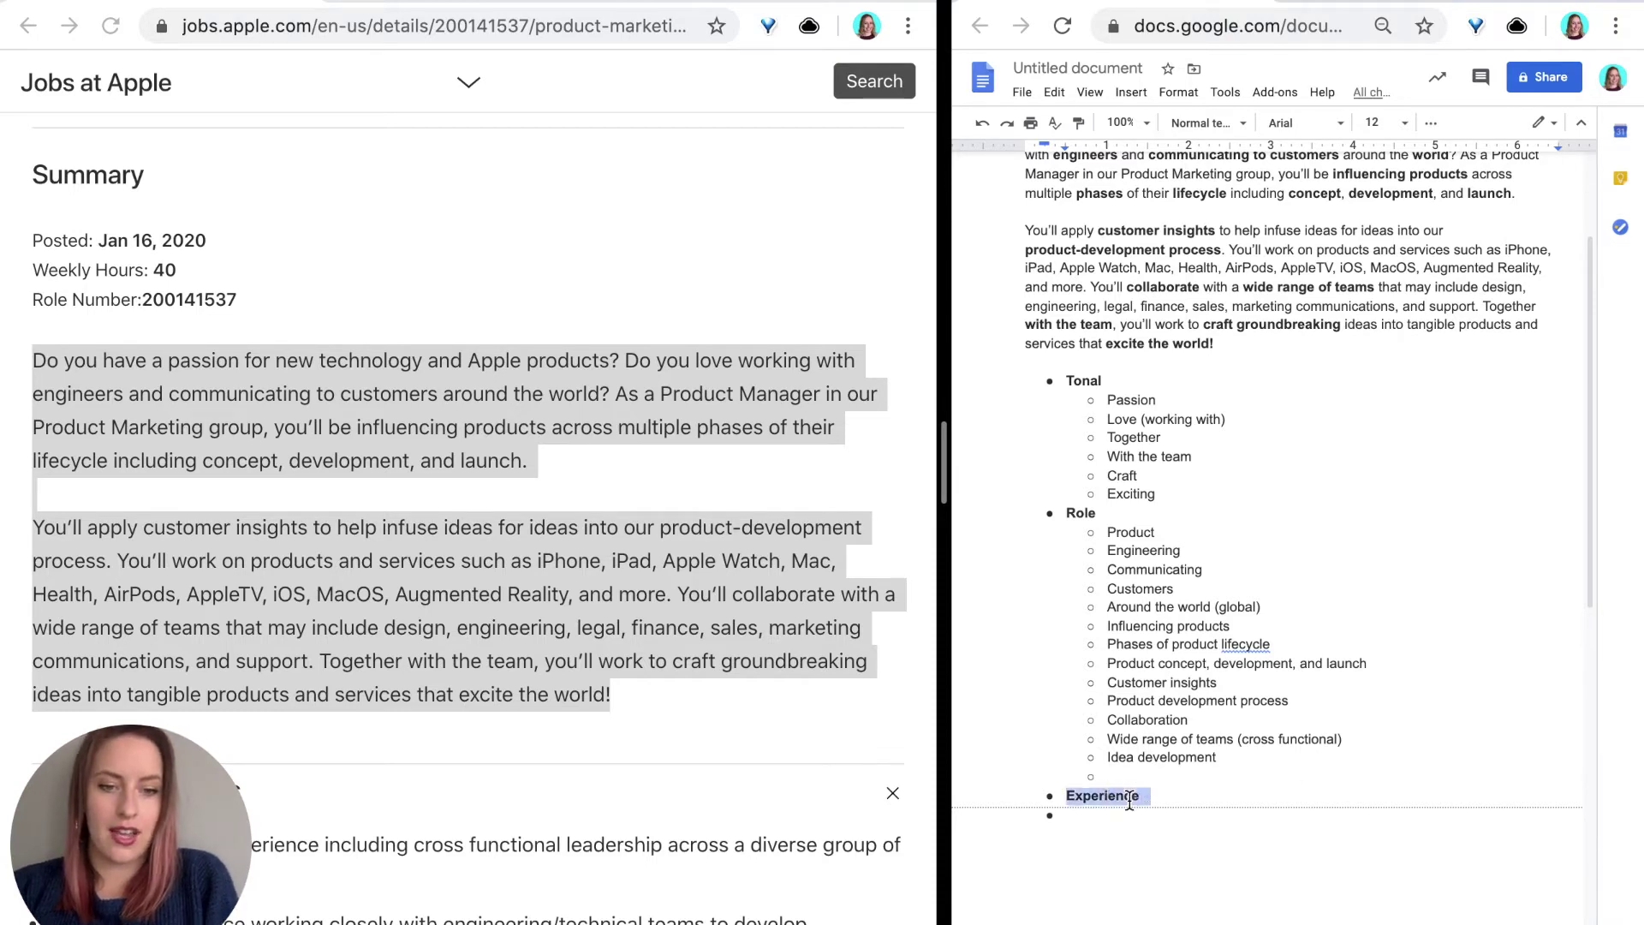
key(BackSpace)
key(BackSpace)
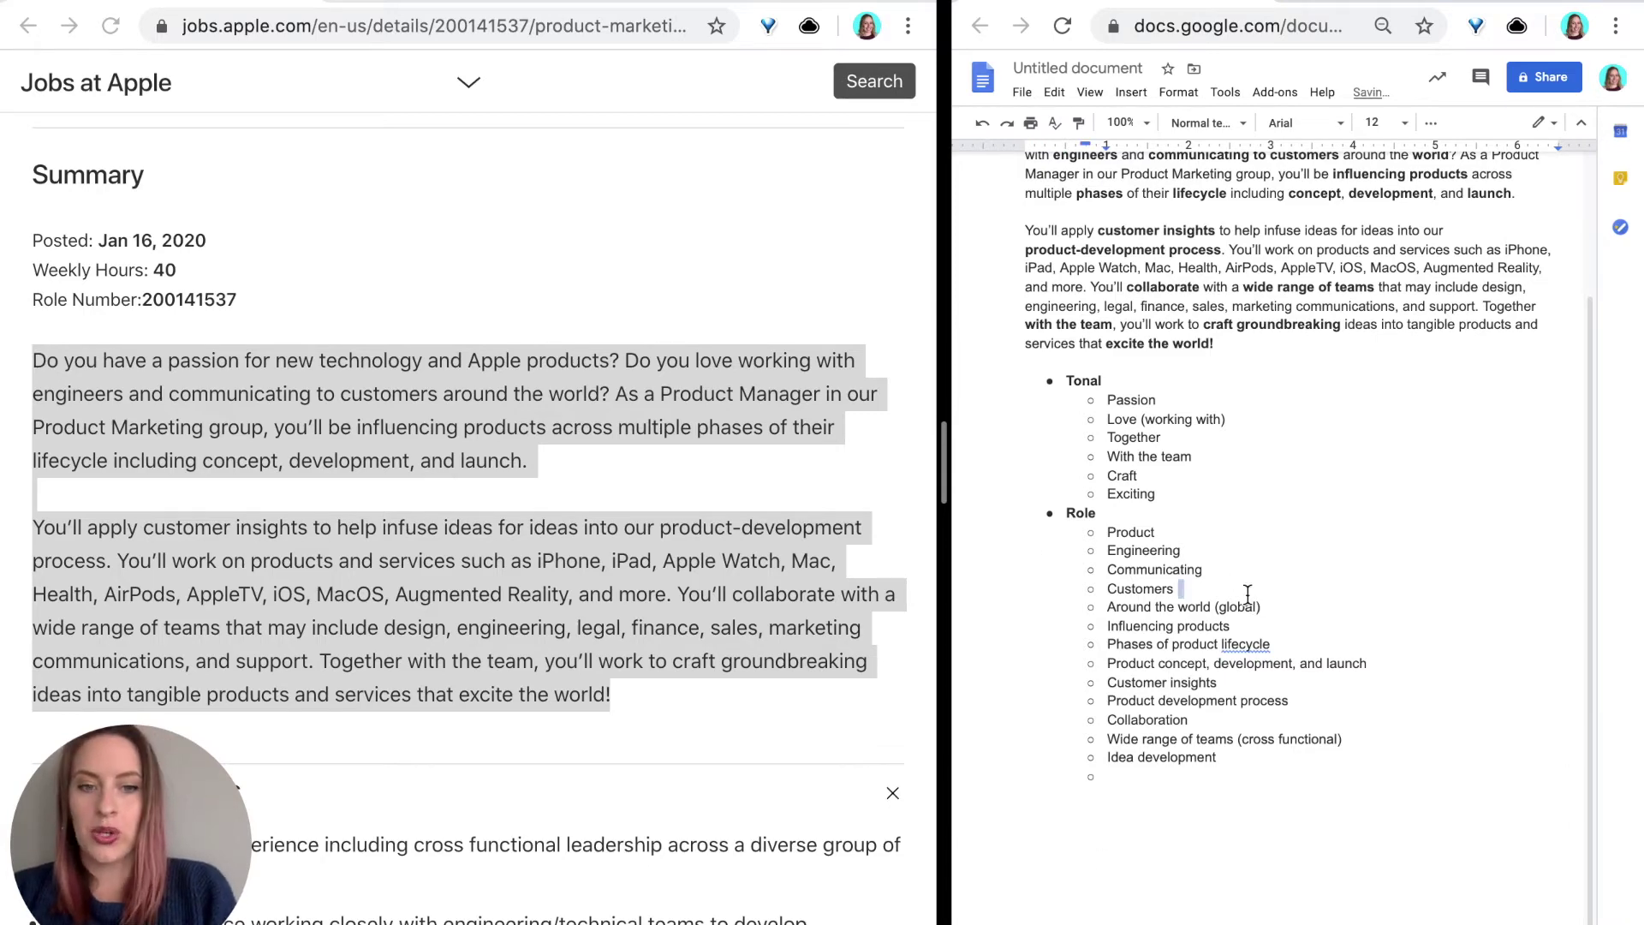
Scroll the Apple job posting to its Key Qualifications and Description sections.
click(393, 629)
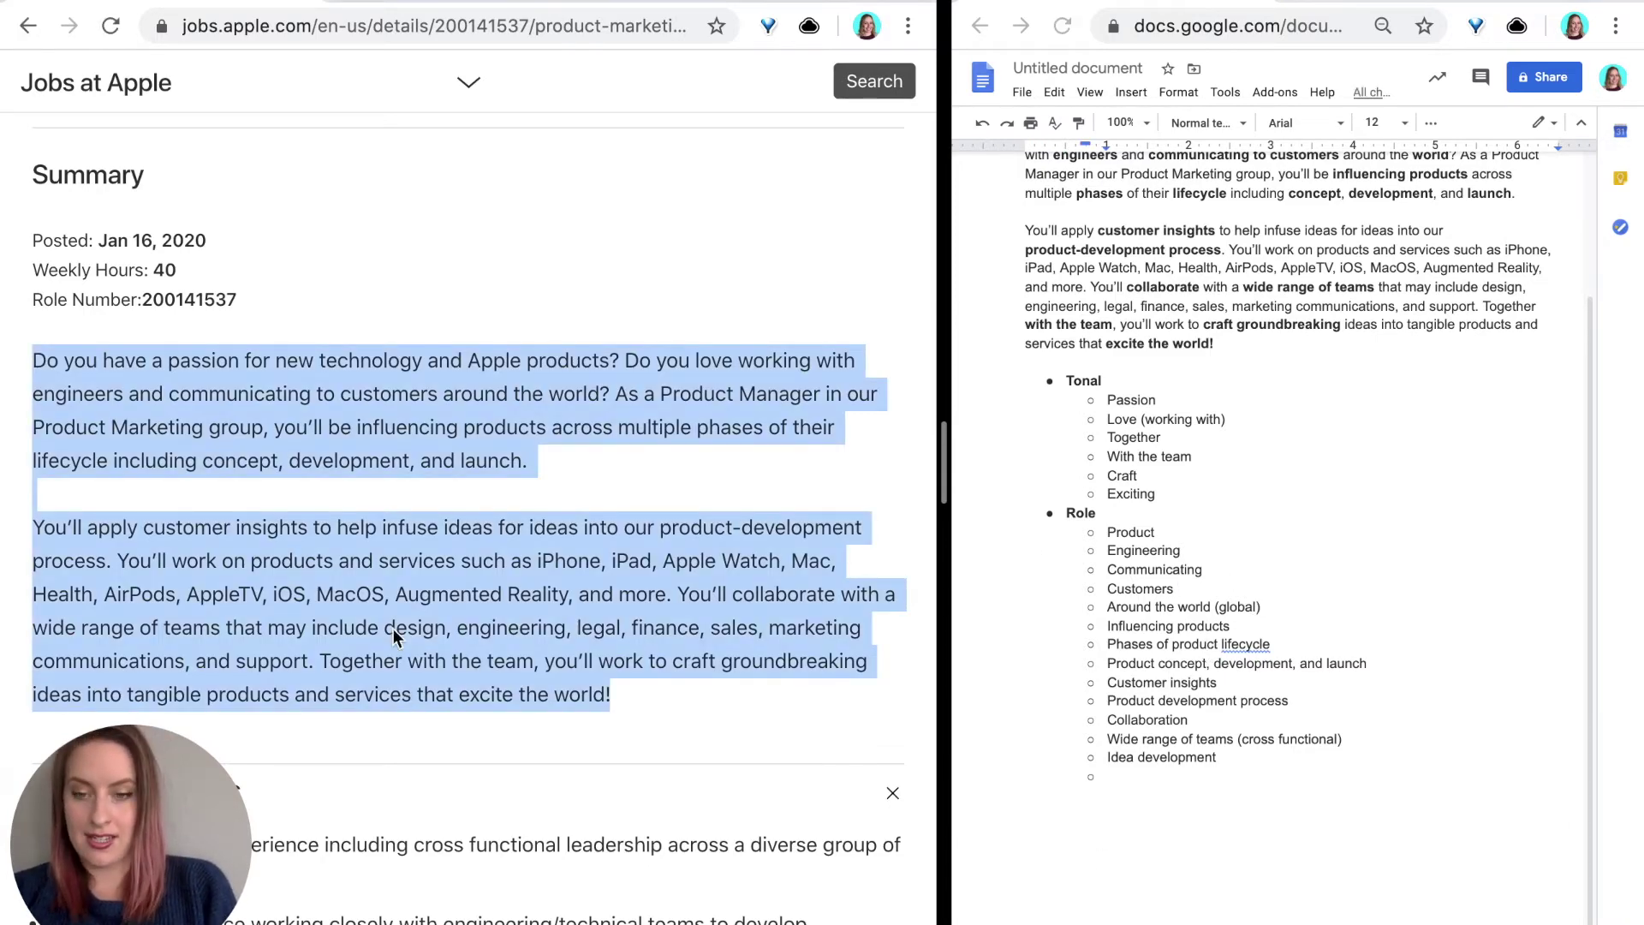
scroll(393, 628, down, 8)
scroll(393, 629, up, 1)
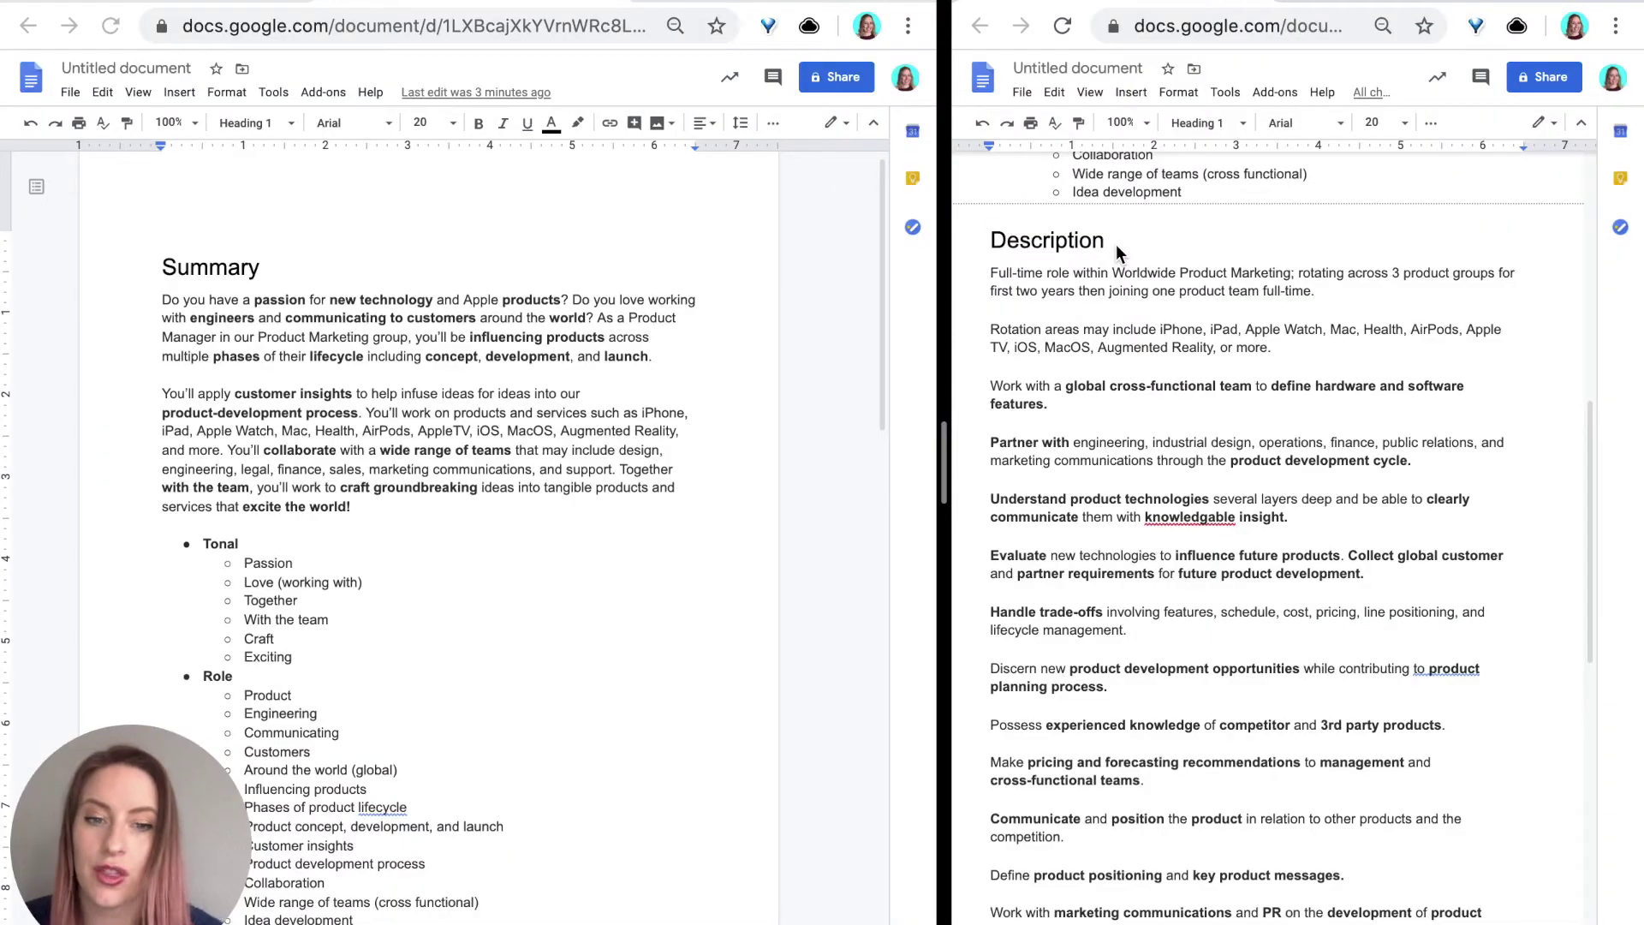
scroll(1214, 553, down, 4)
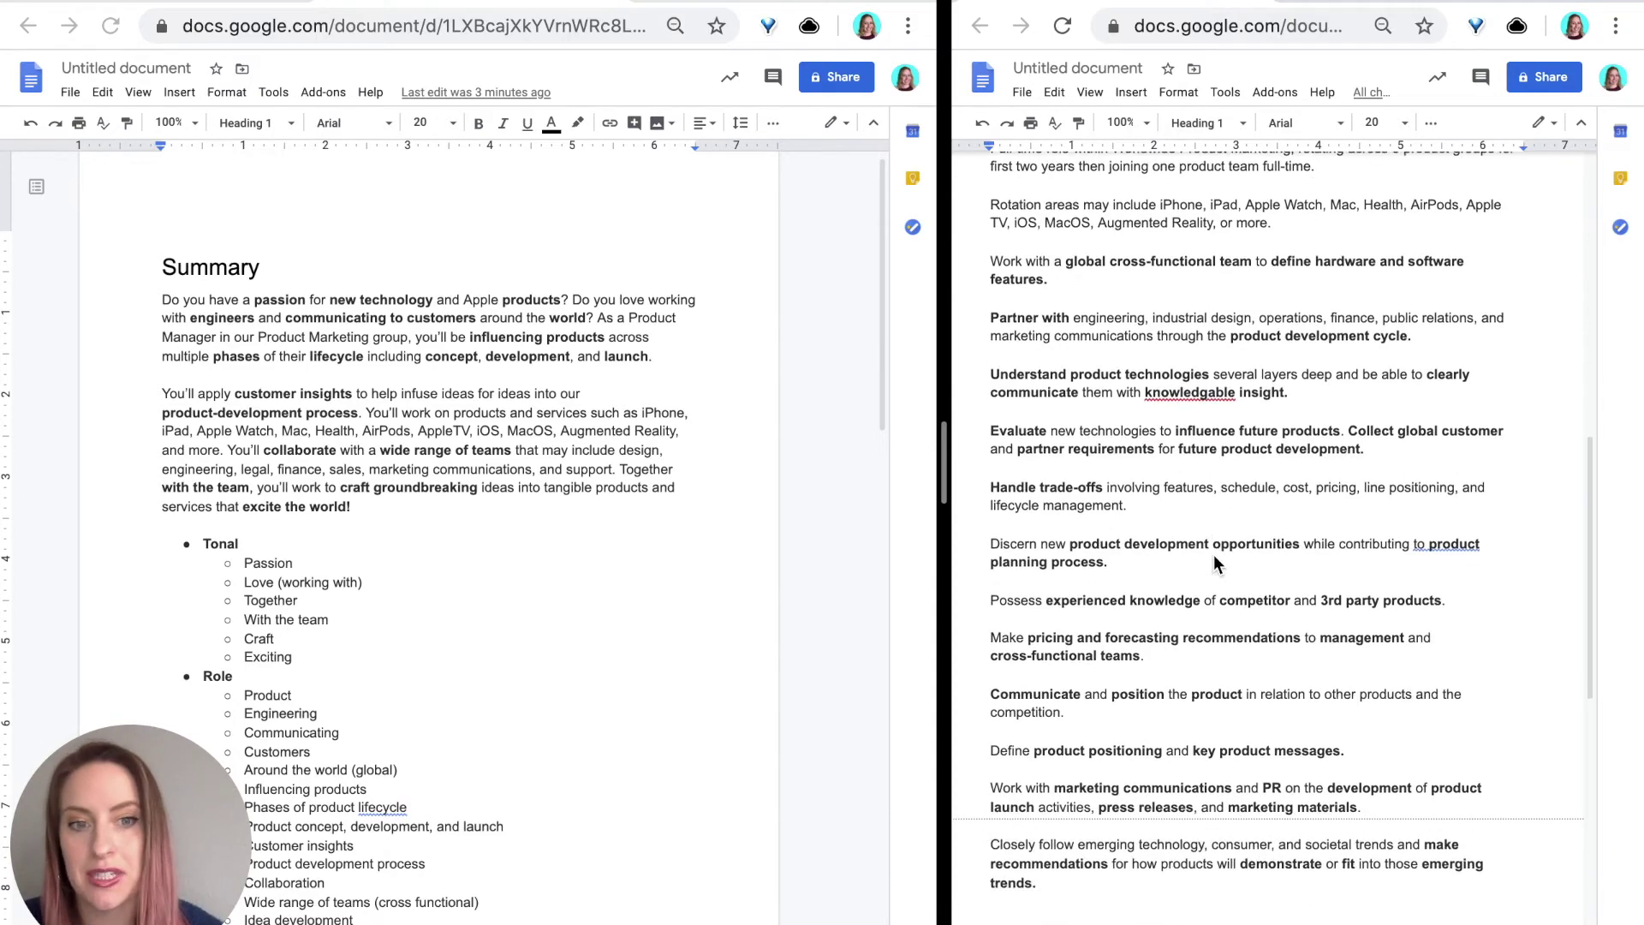
scroll(1214, 553, up, 1)
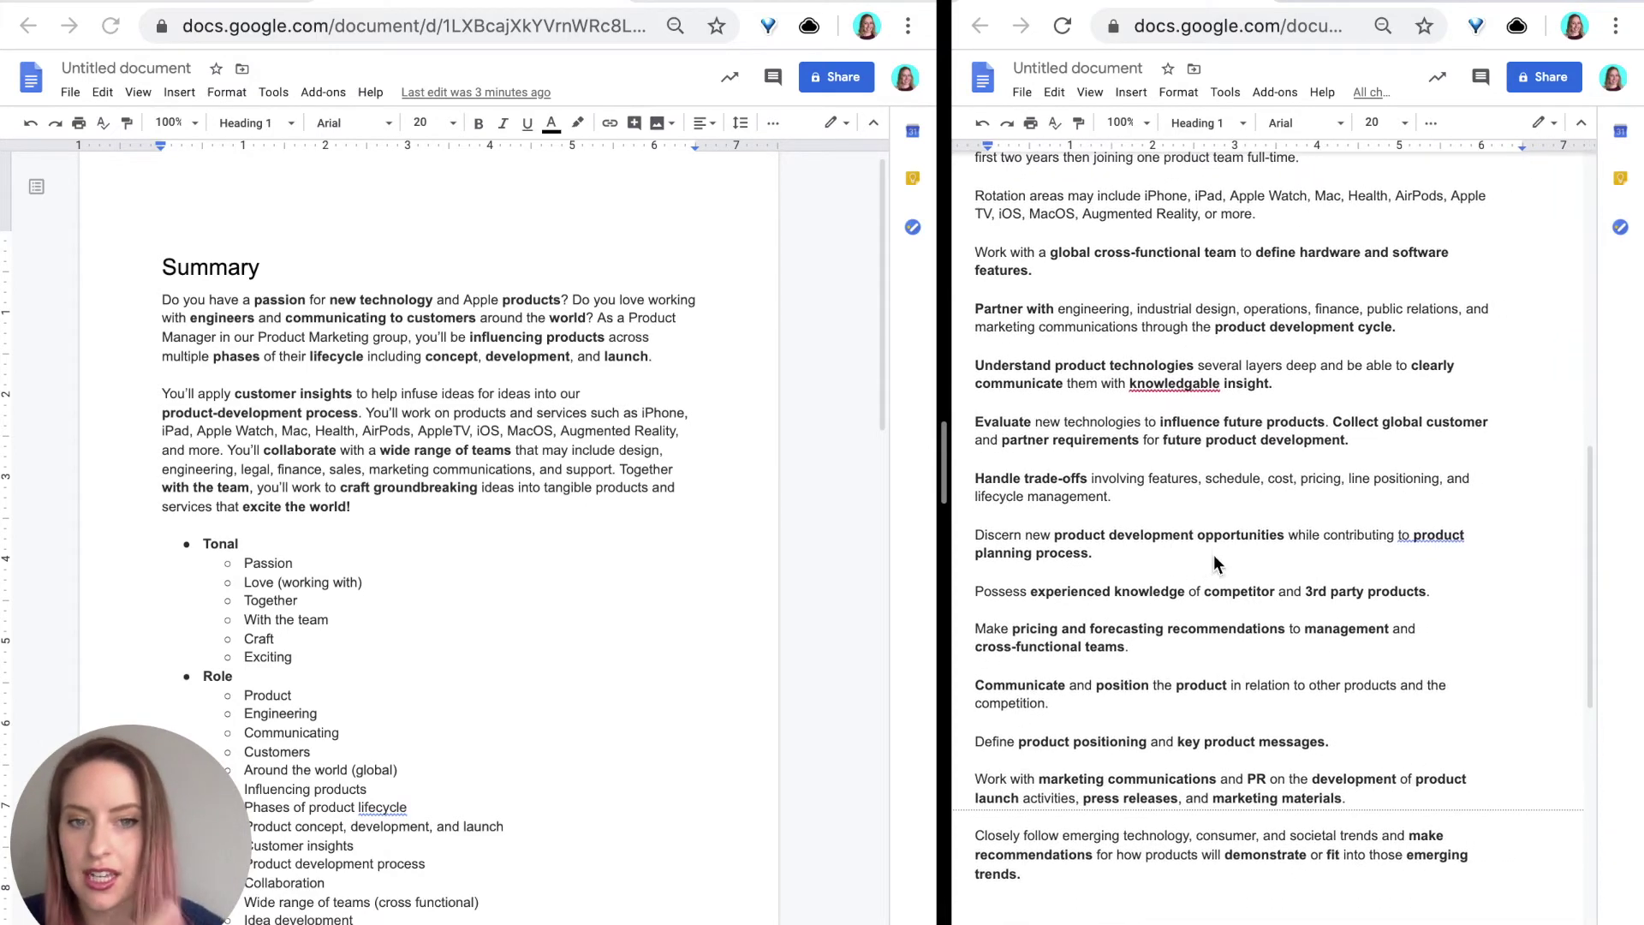
scroll(1214, 561, up, 1)
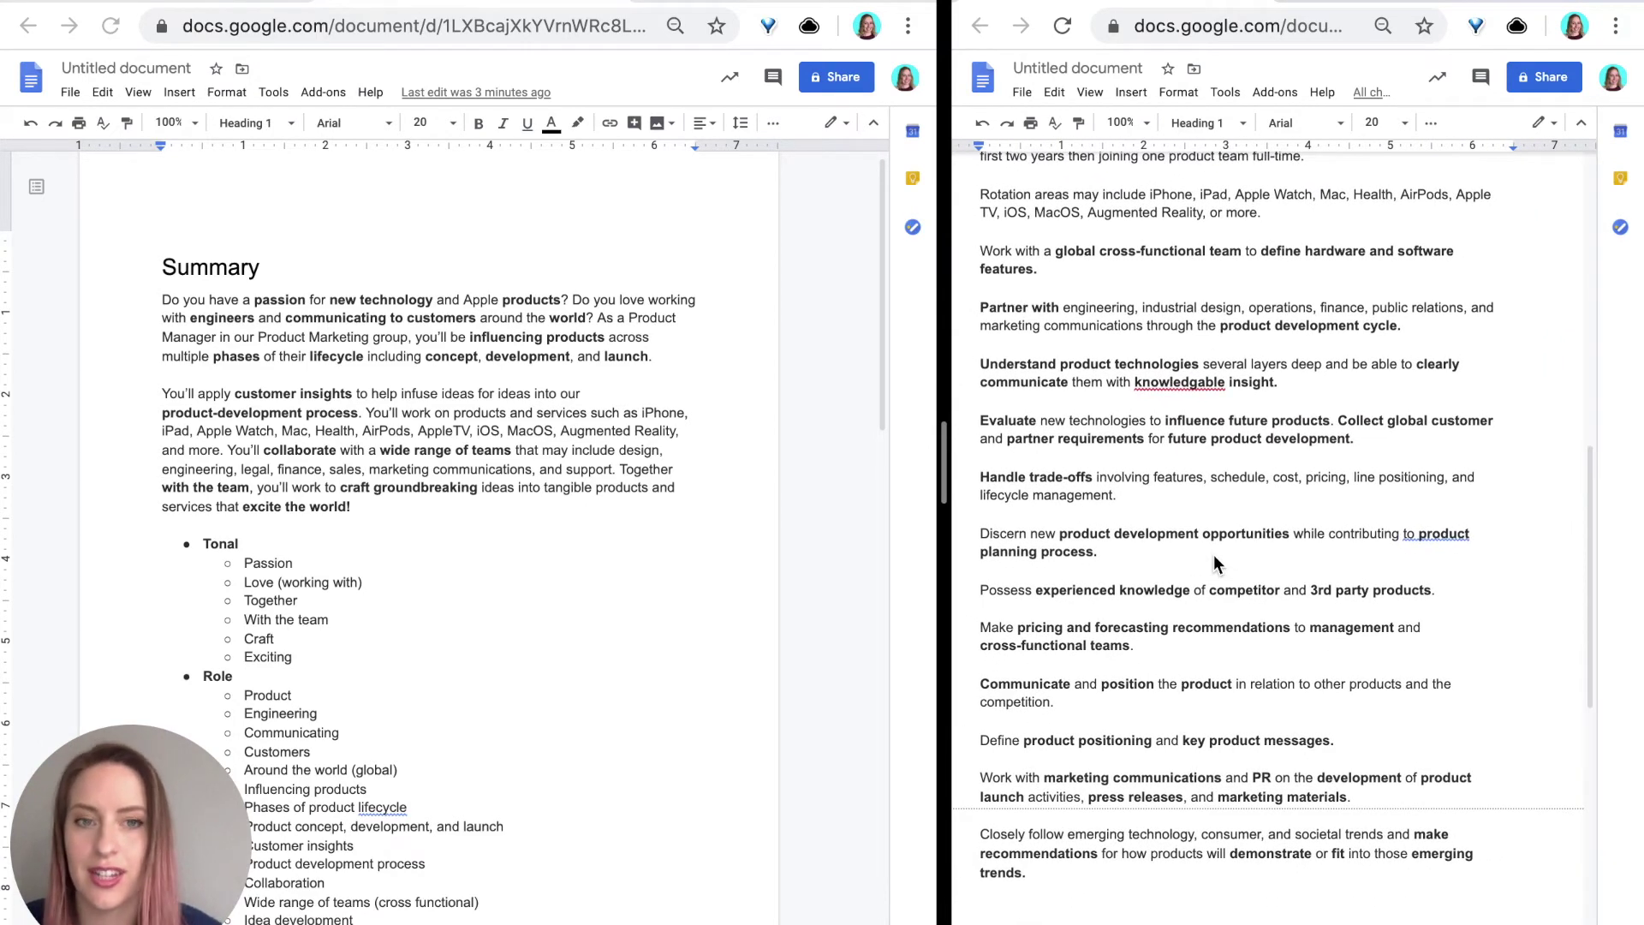
scroll(1215, 554, up, 3)
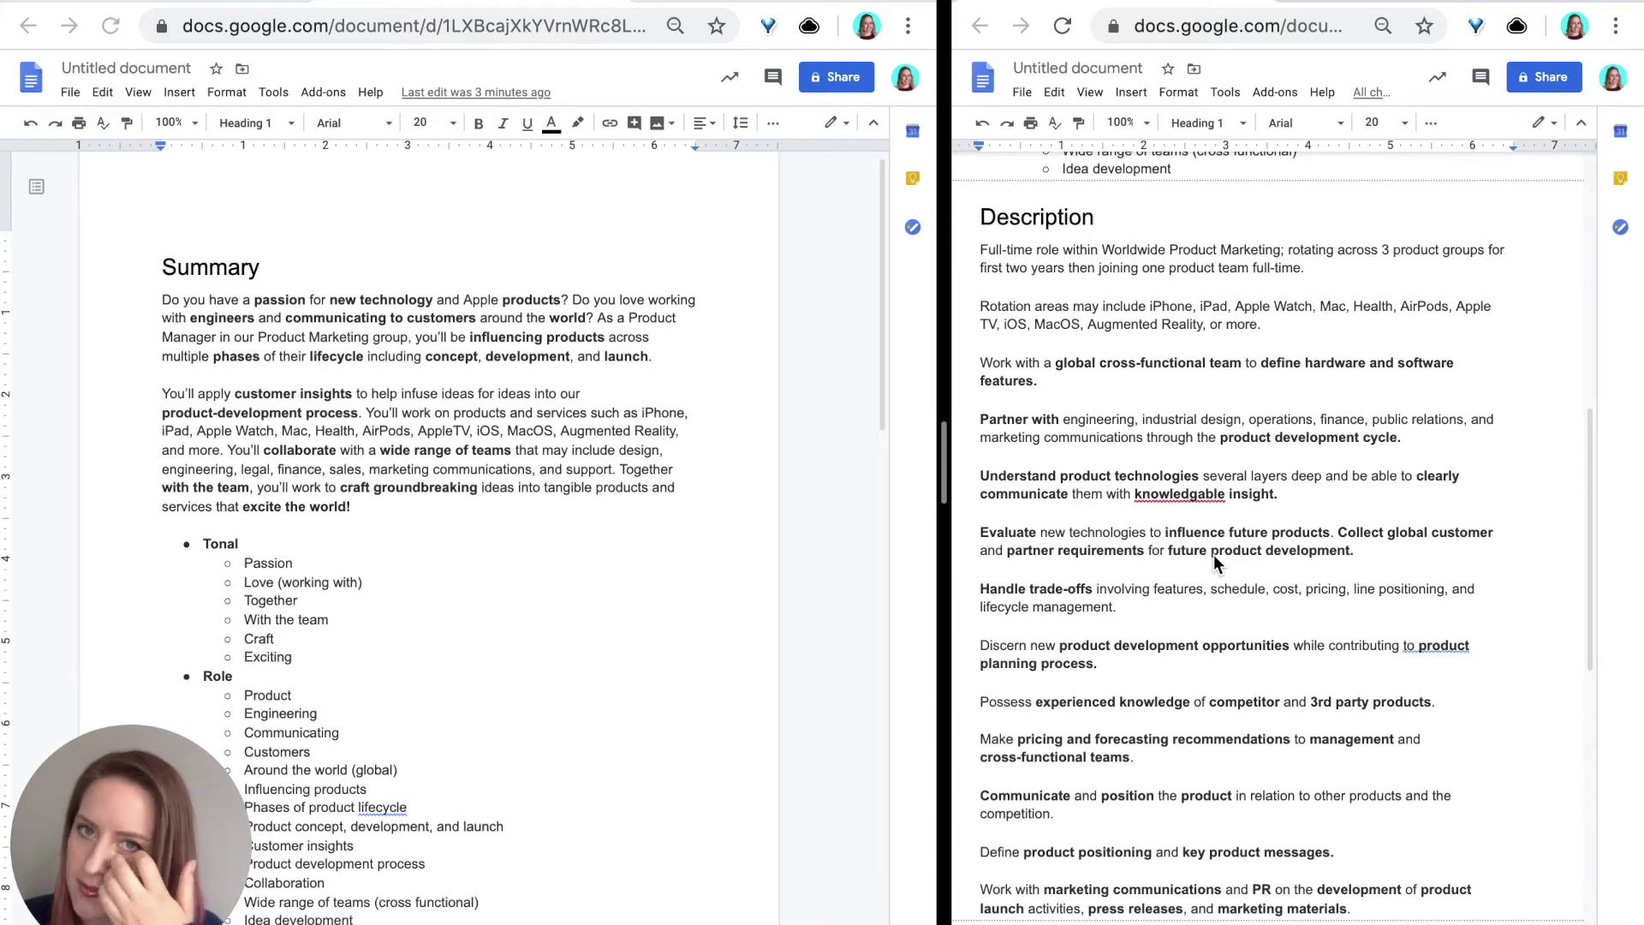
click(389, 301)
After checking the reference Description, add an asterisk after 'Around the world (global)' in the Role list.
scroll(425, 402, down, 3)
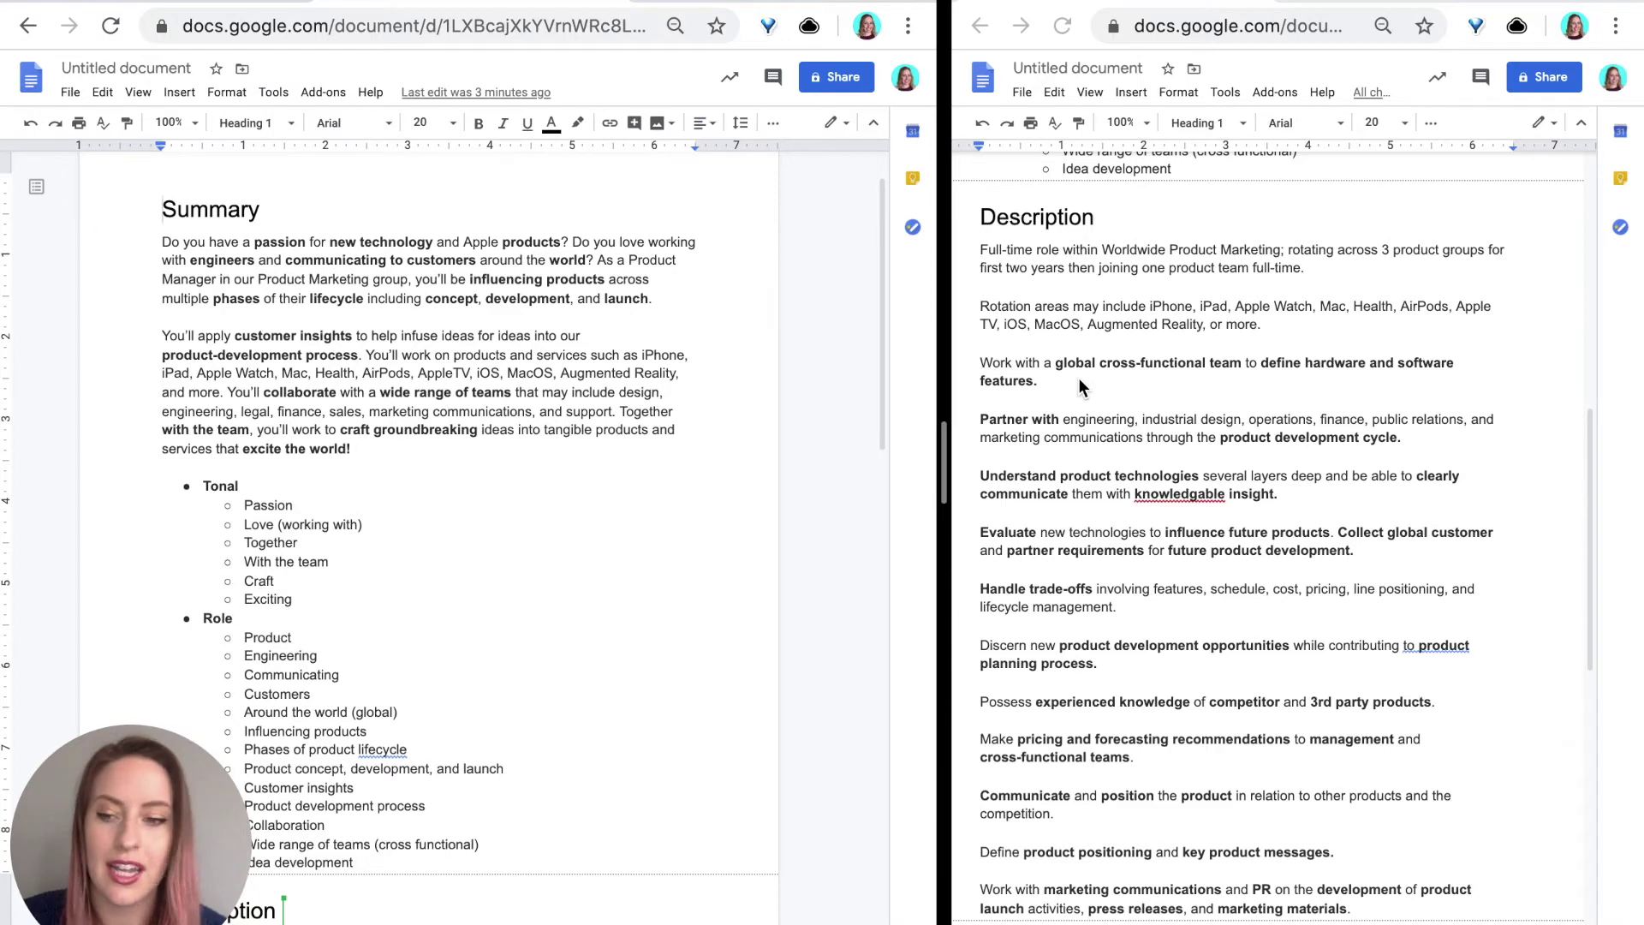
click(1144, 383)
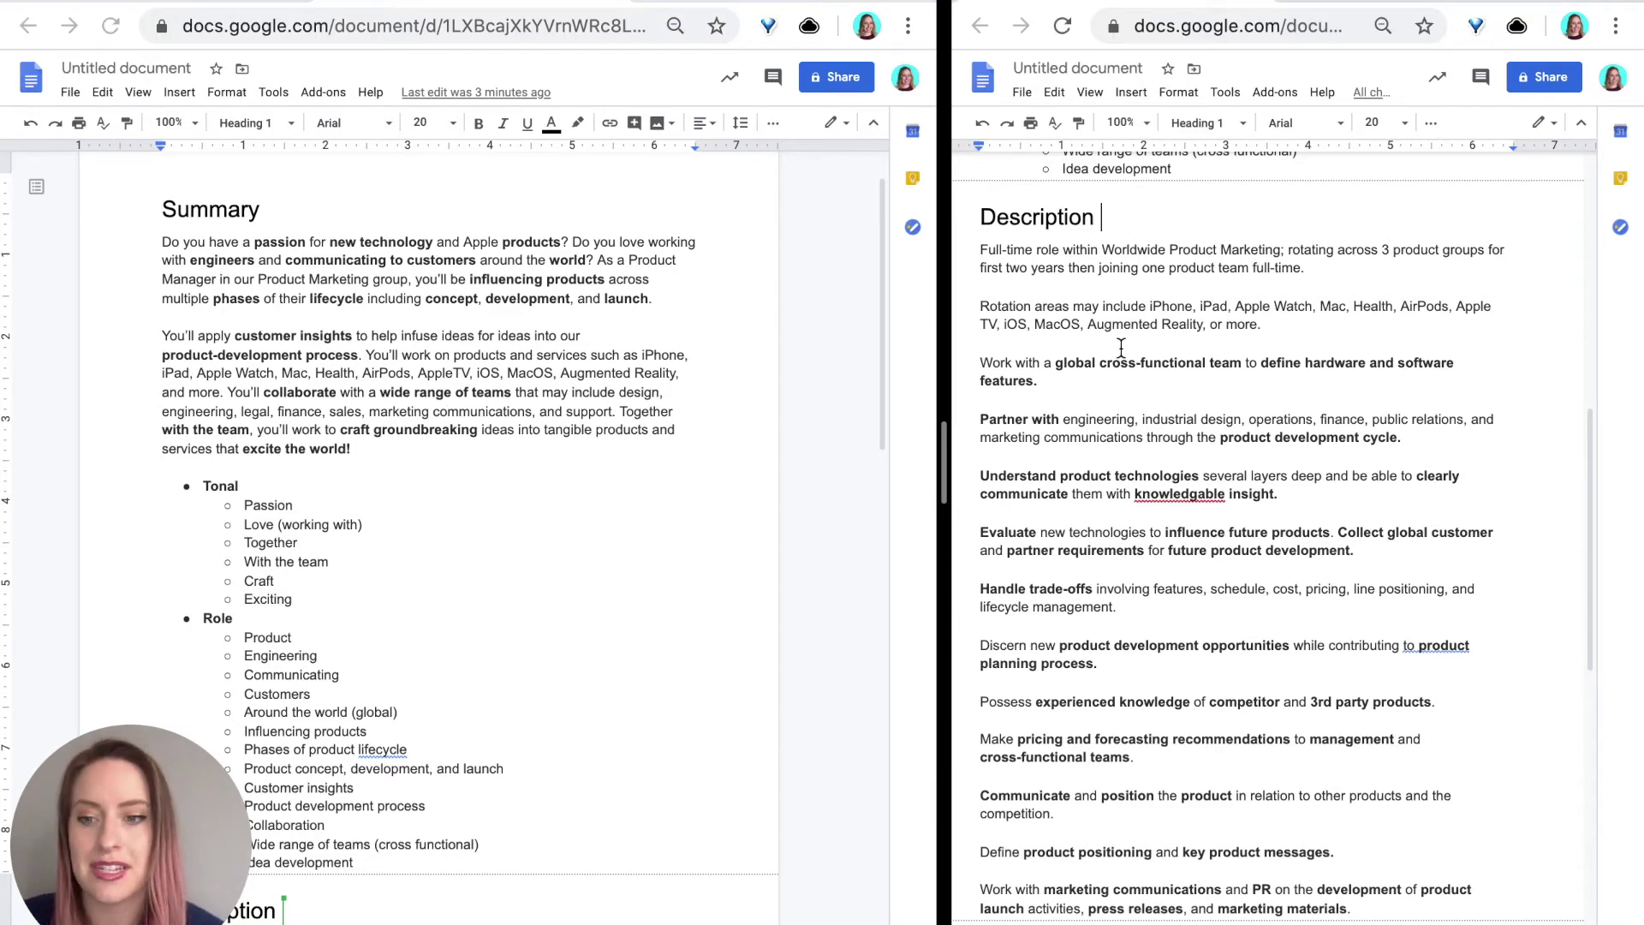
scroll(1091, 441, down, 2)
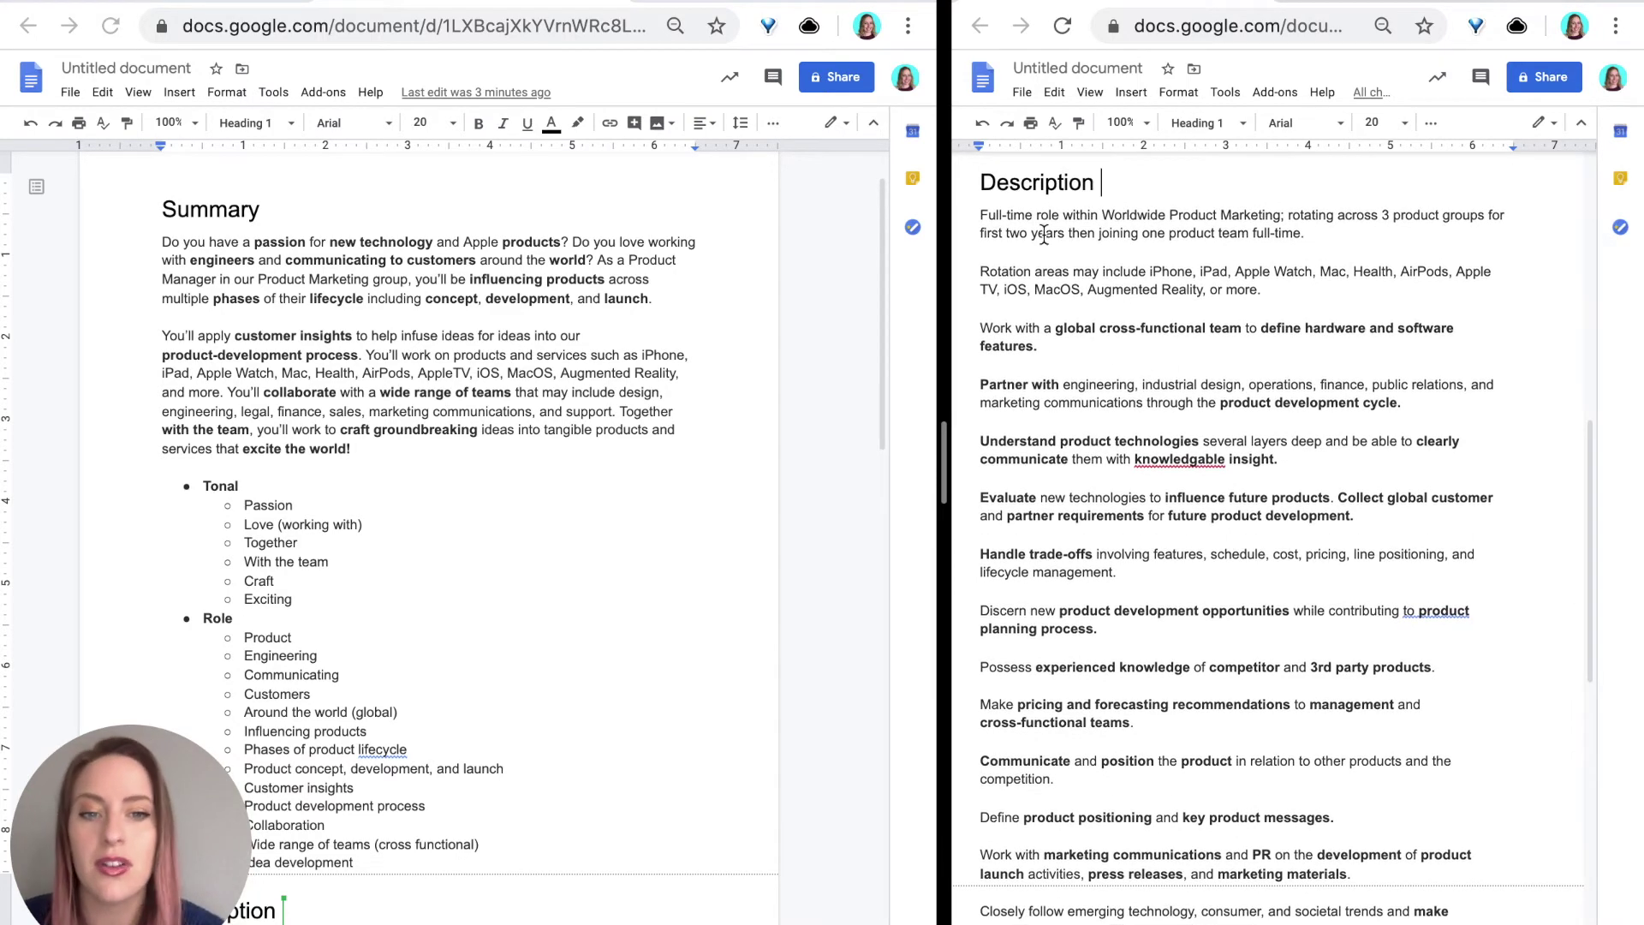
click(480, 751)
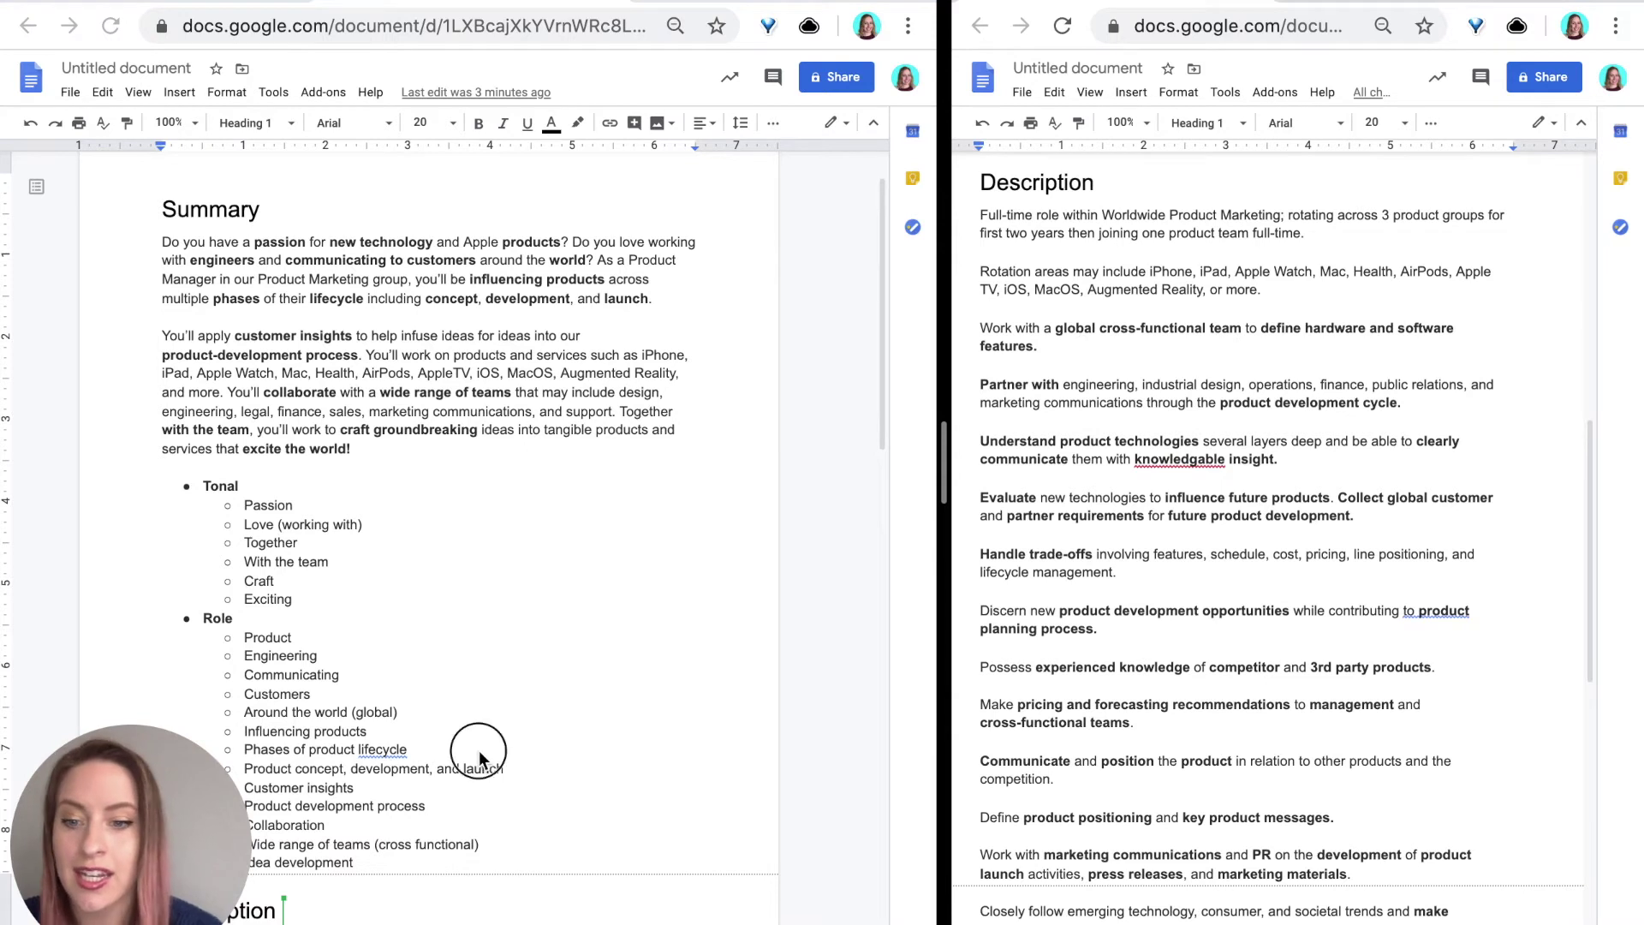
click(435, 751)
click(1087, 296)
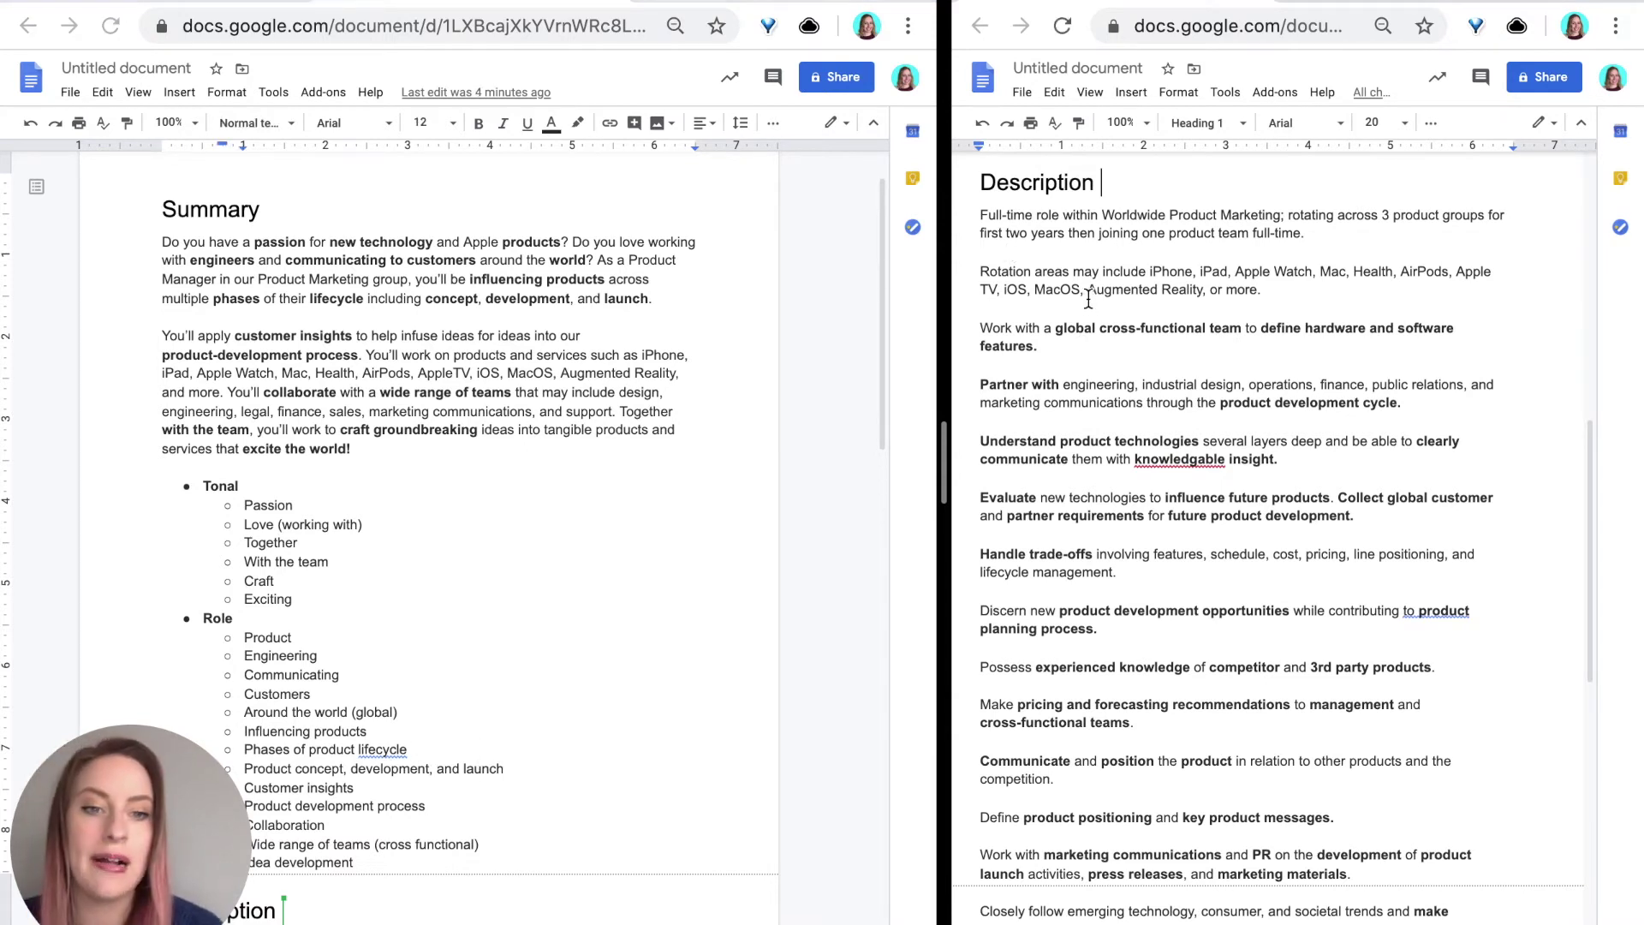
click(1061, 330)
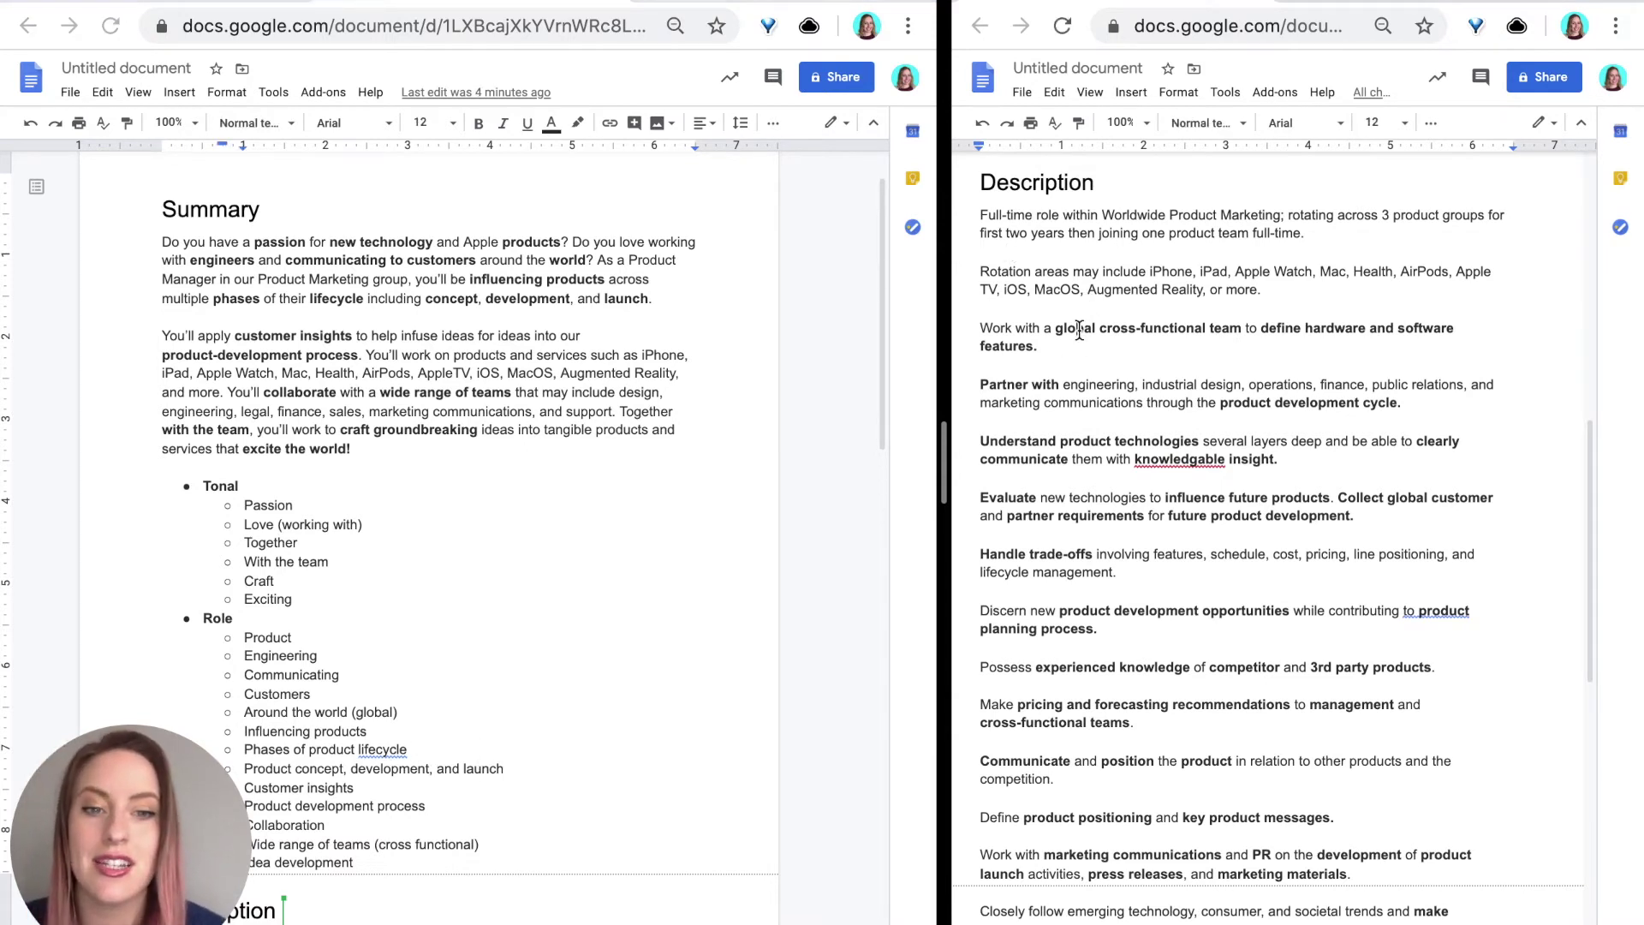
click(382, 688)
scroll(382, 685, down, 5)
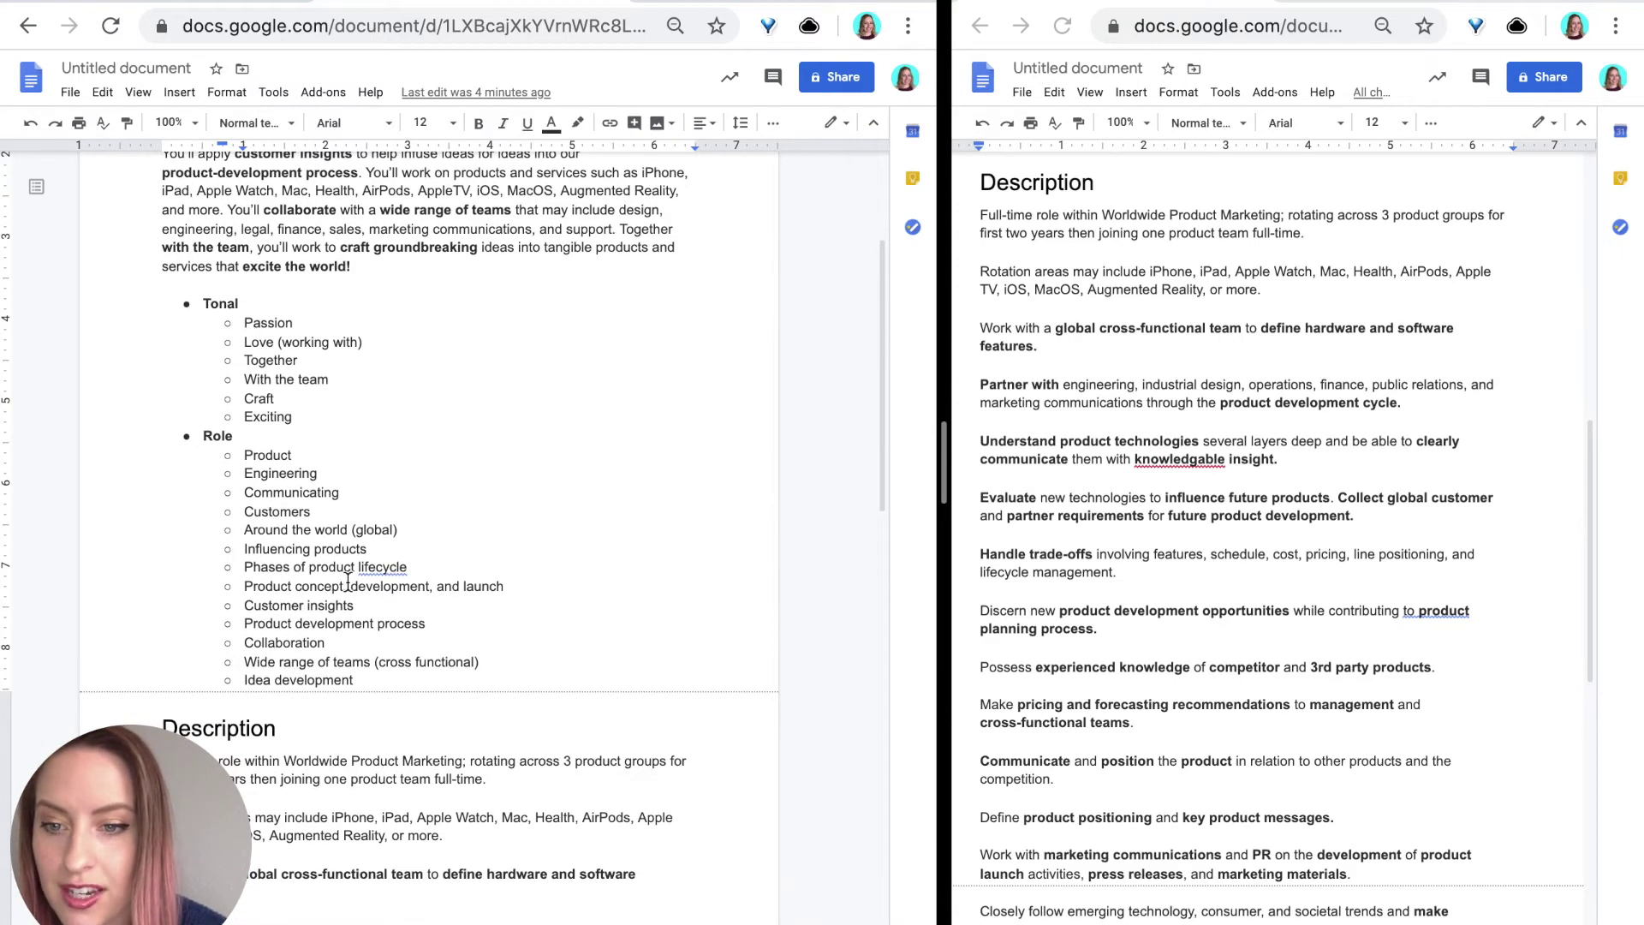
click(401, 530)
text(*)
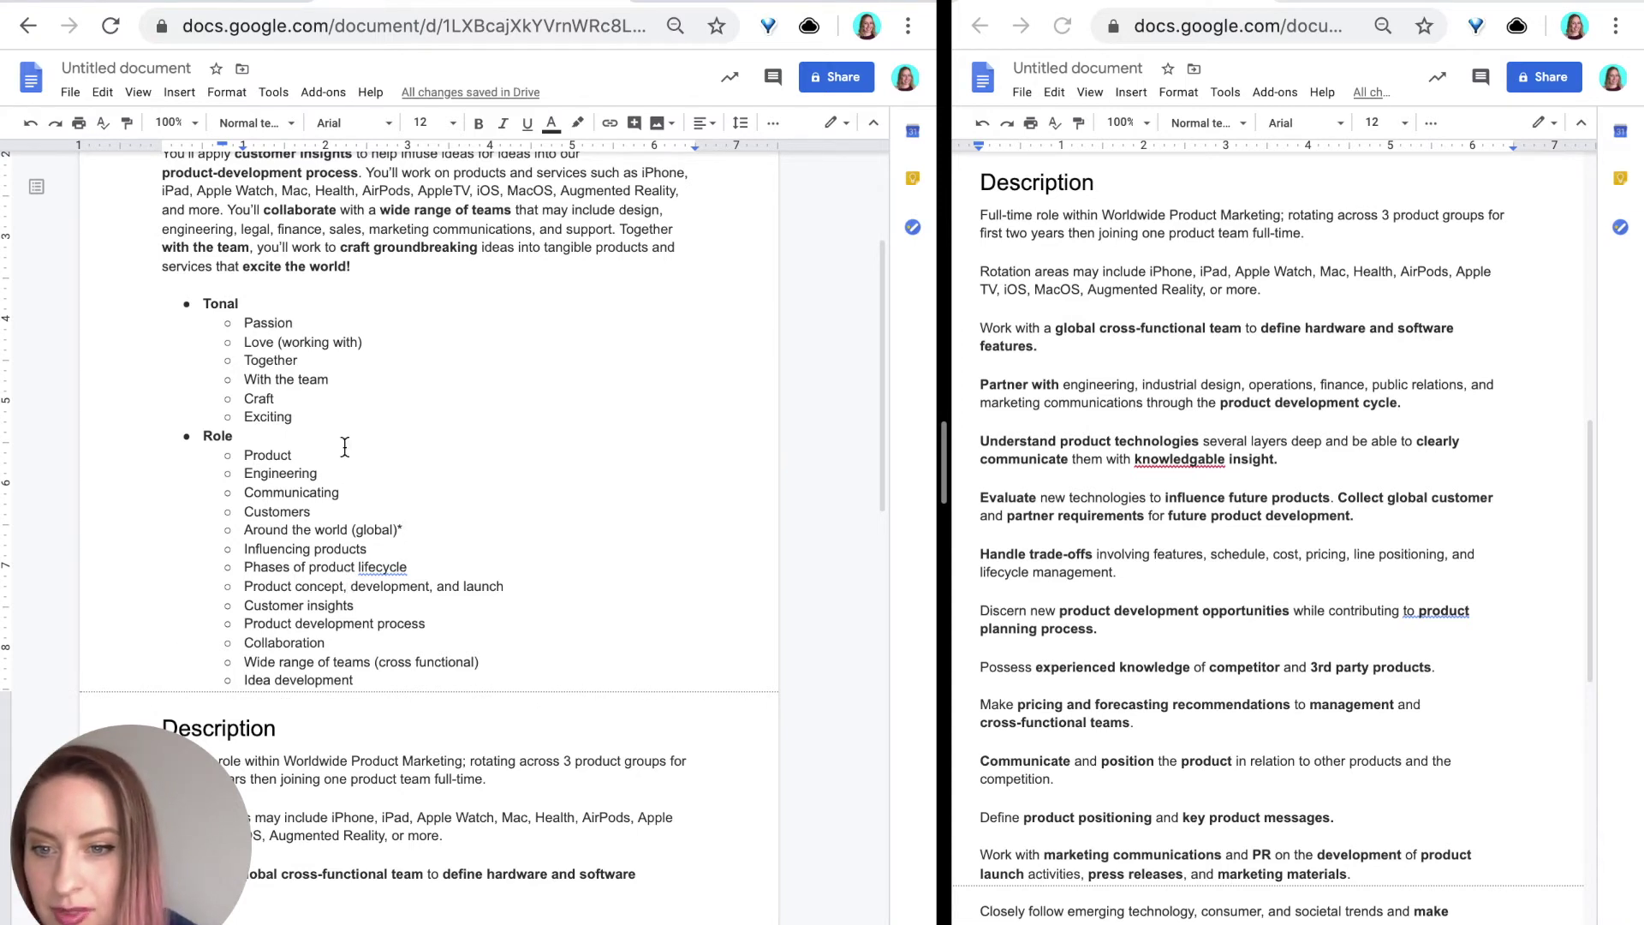
scroll(403, 680, down, 1)
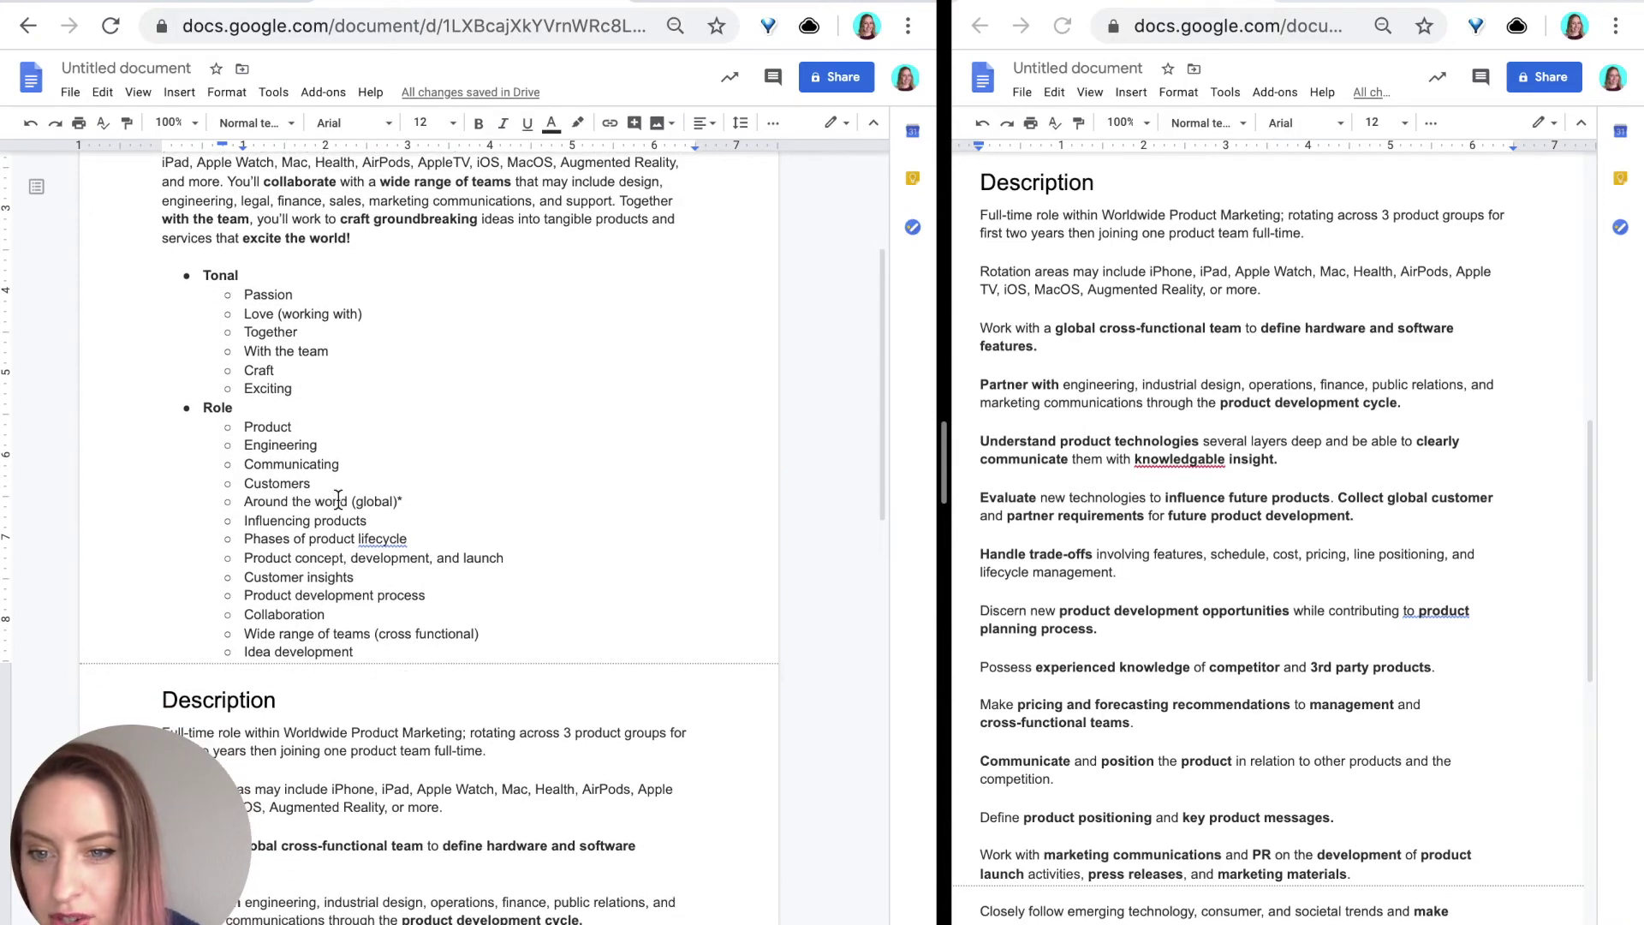
Mark 'Wide range of teams (cross functional)' with an asterisk as a repeated term.
click(484, 634)
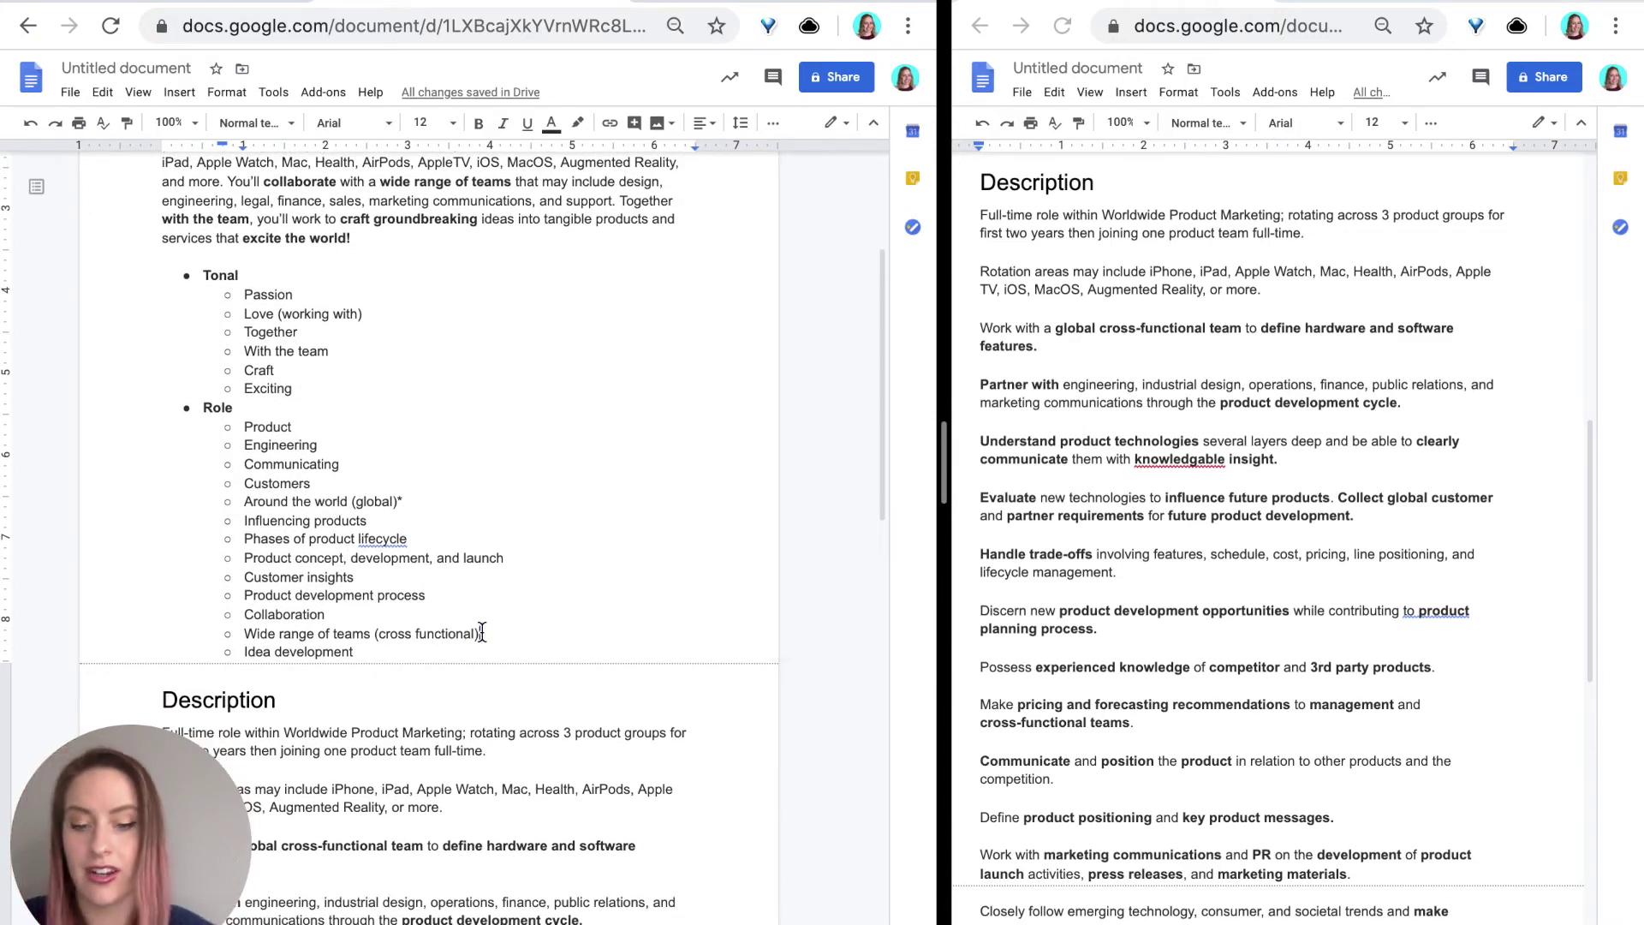
text(*)
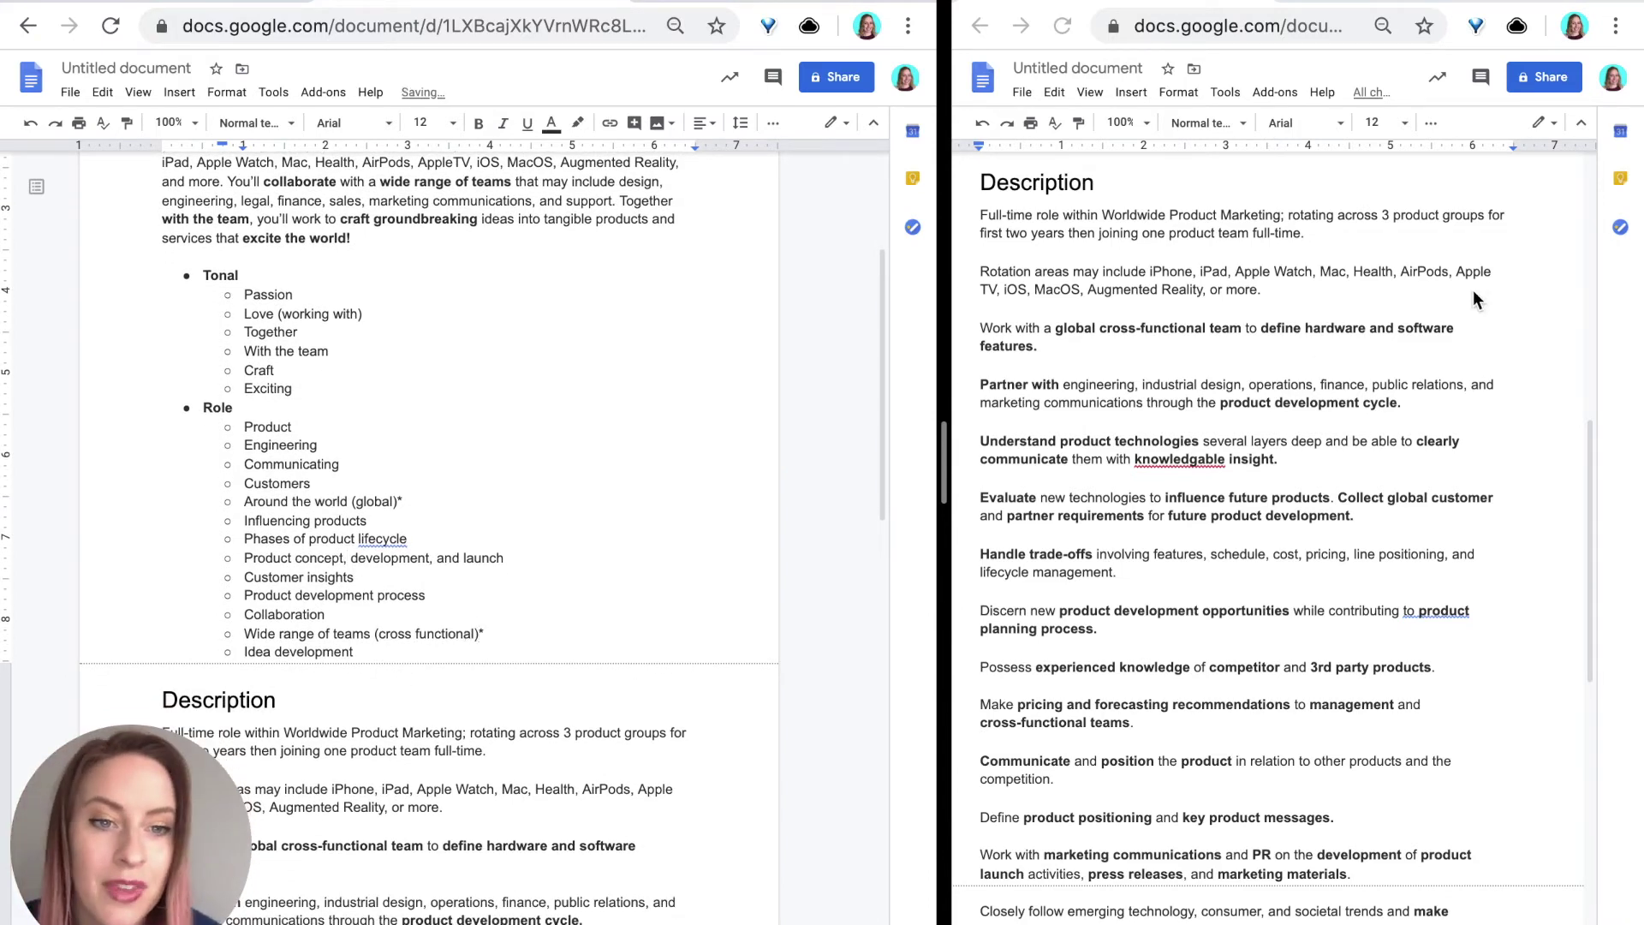
click(1355, 347)
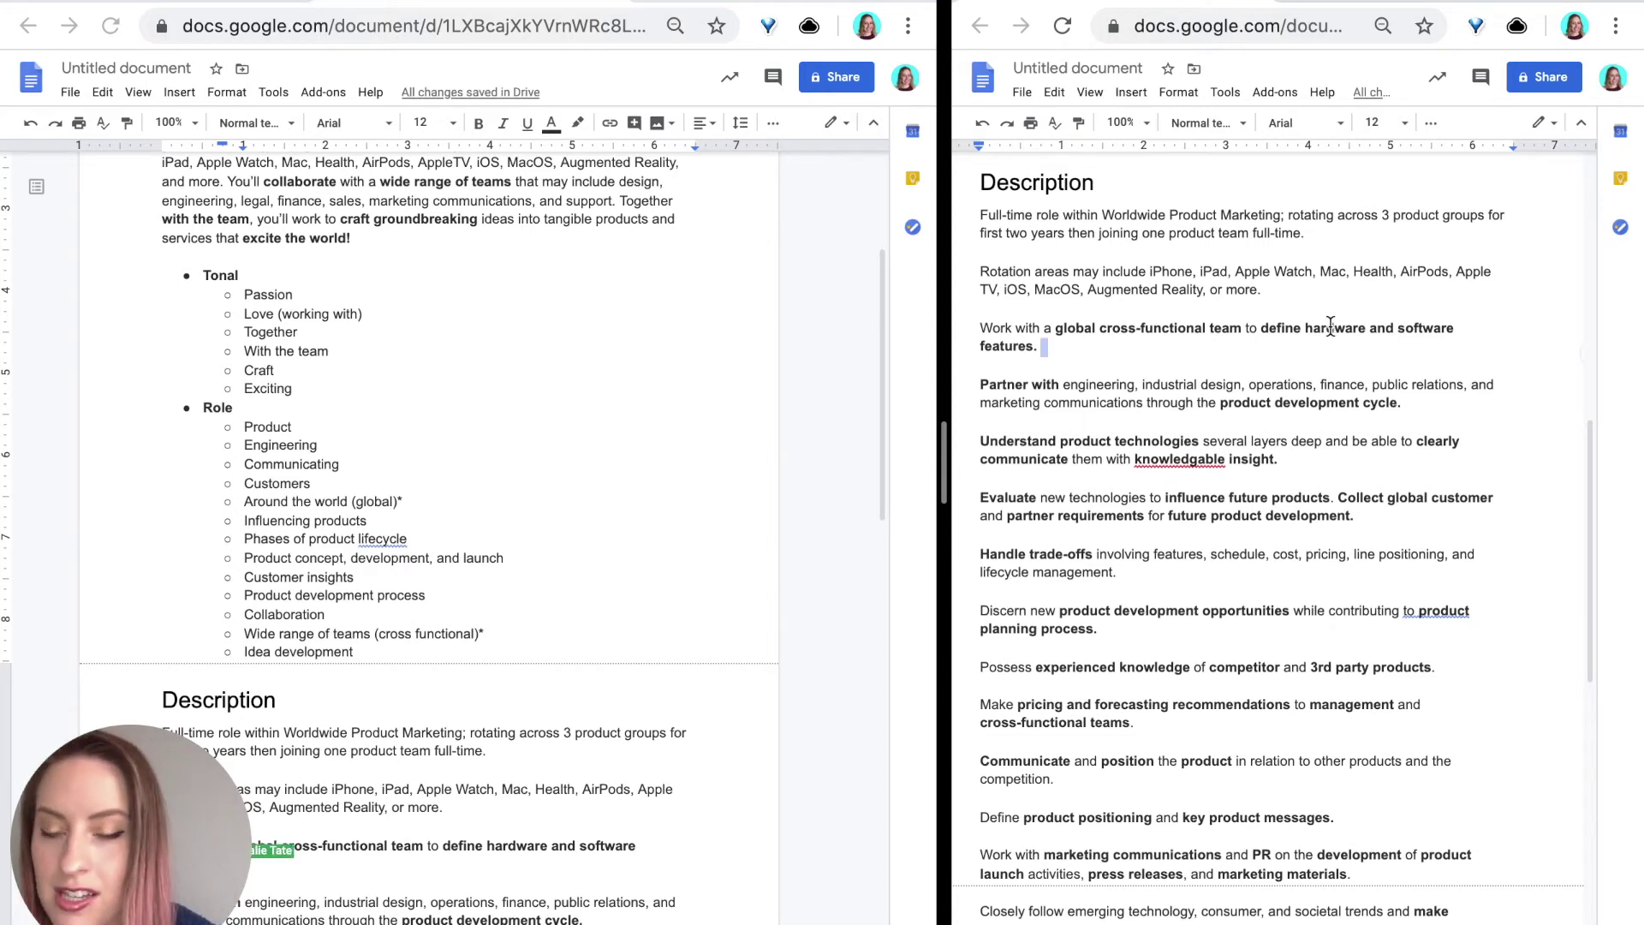
click(398, 644)
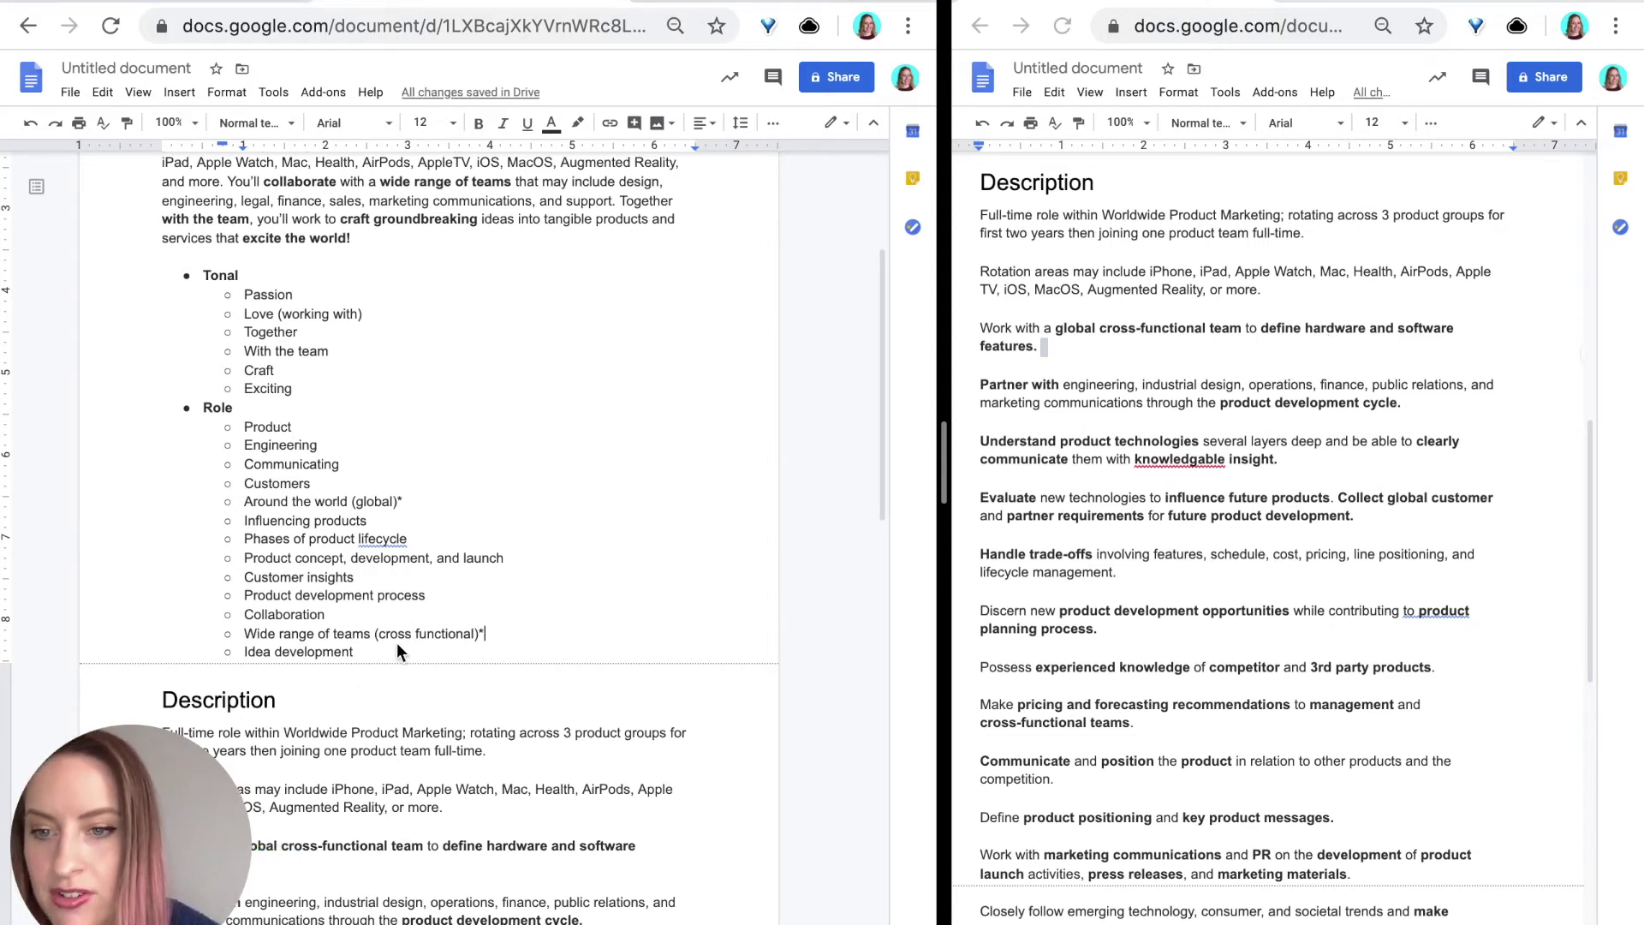
Add 'defining features' and 'software and hardware' as new Role bullets after Idea development.
key(Return)
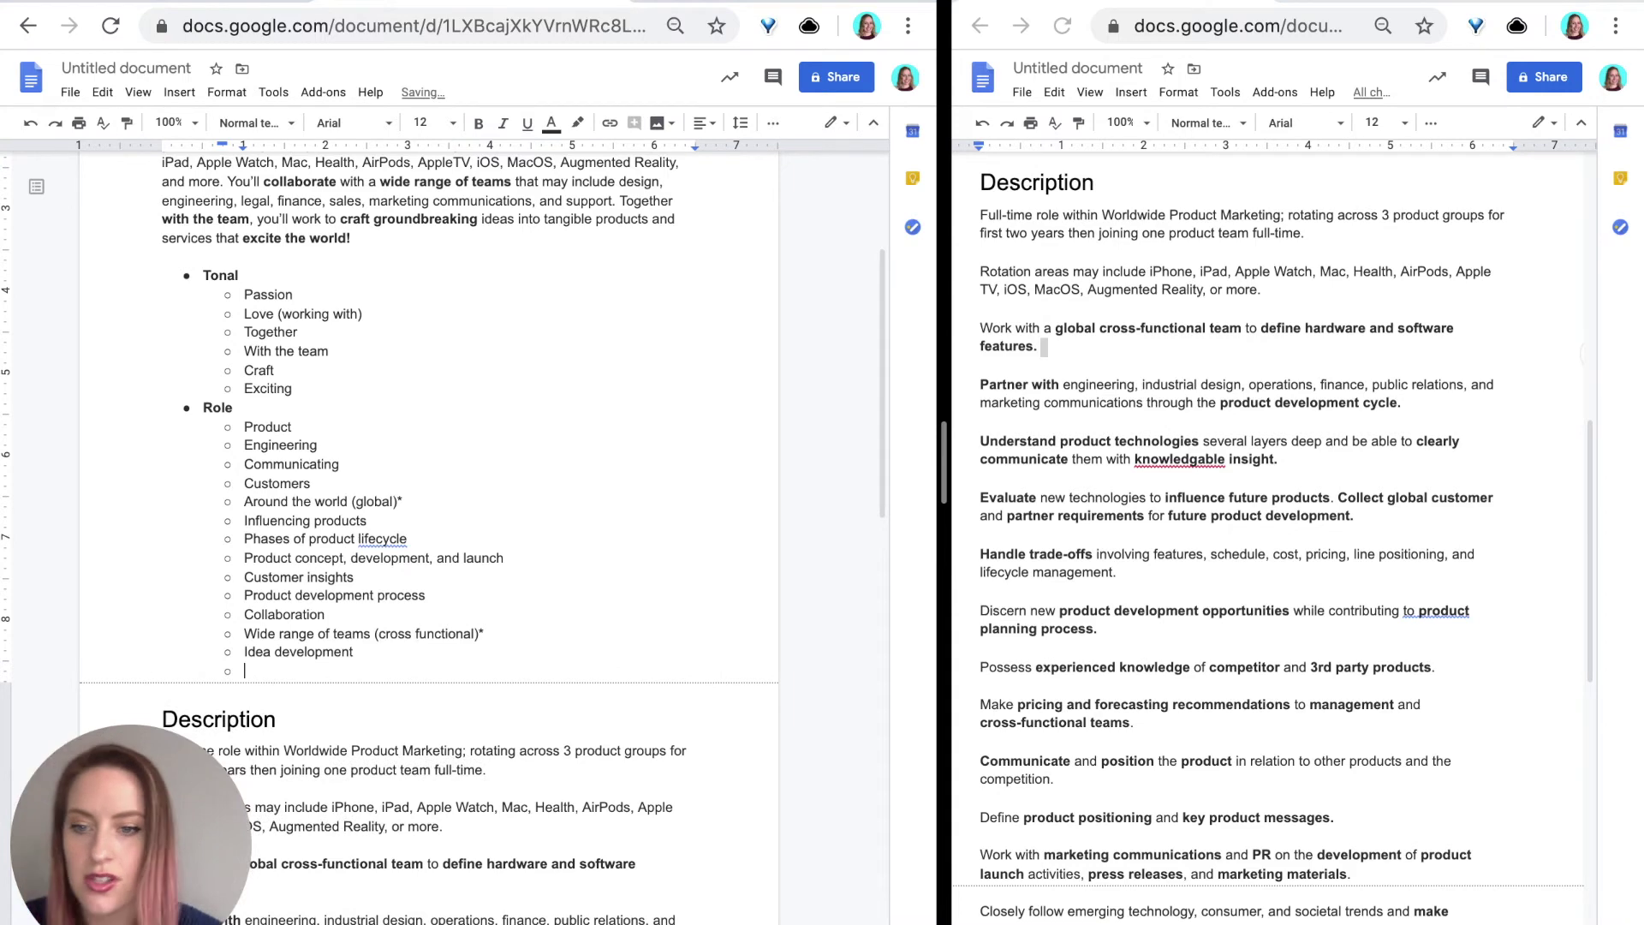
text(defining features)
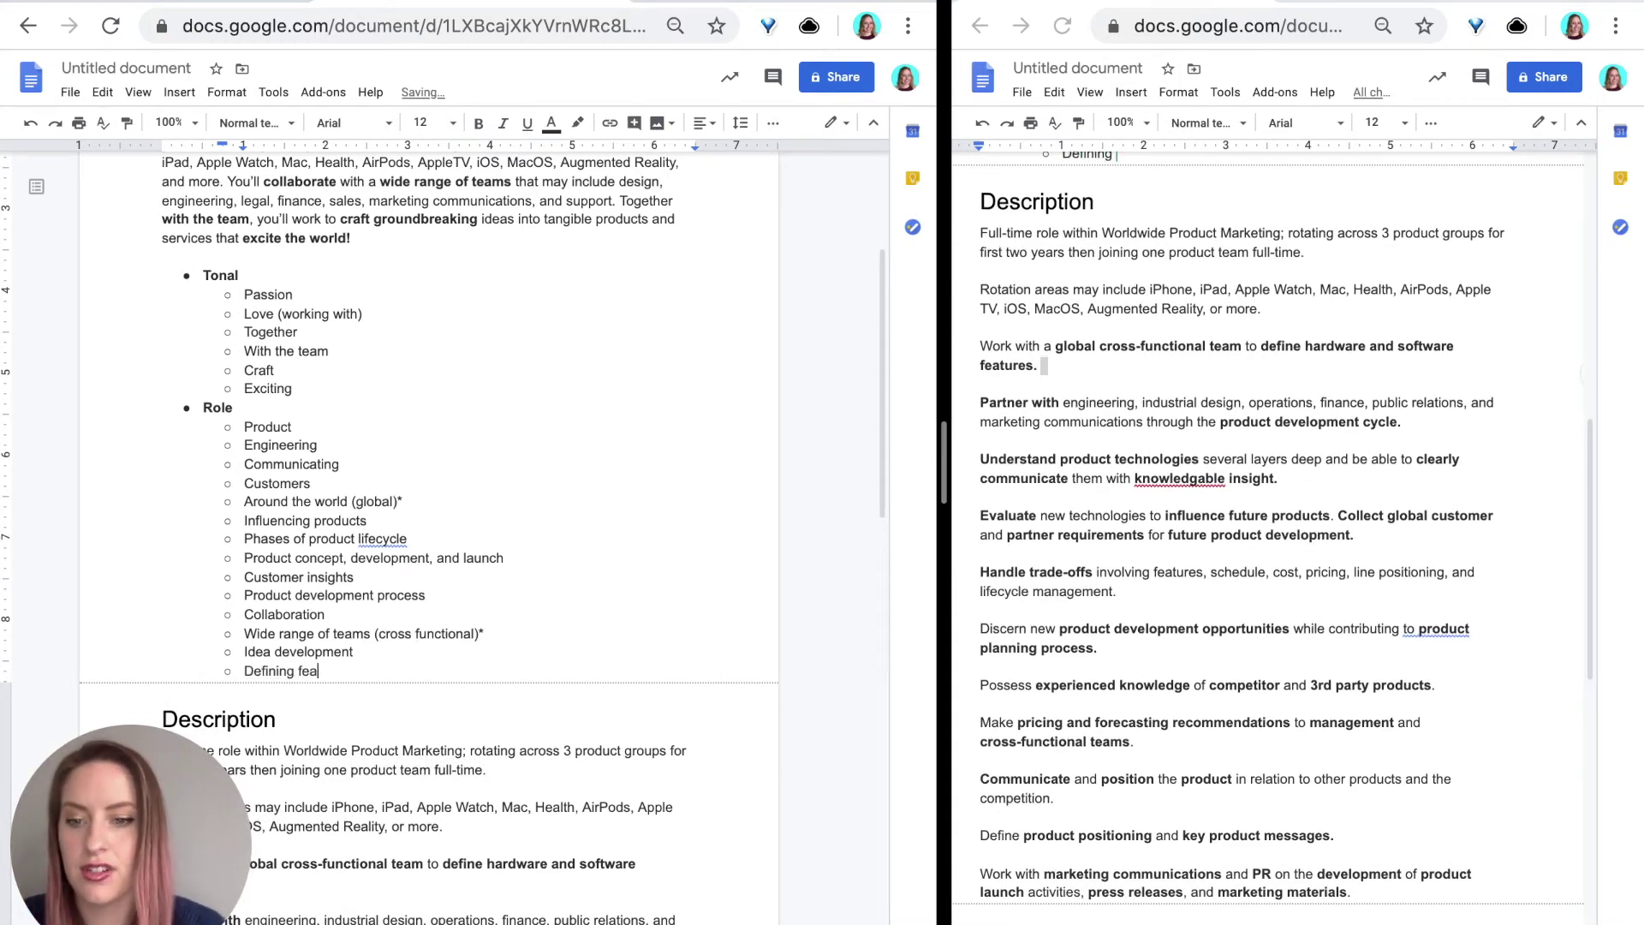
key(Return)
text(sof)
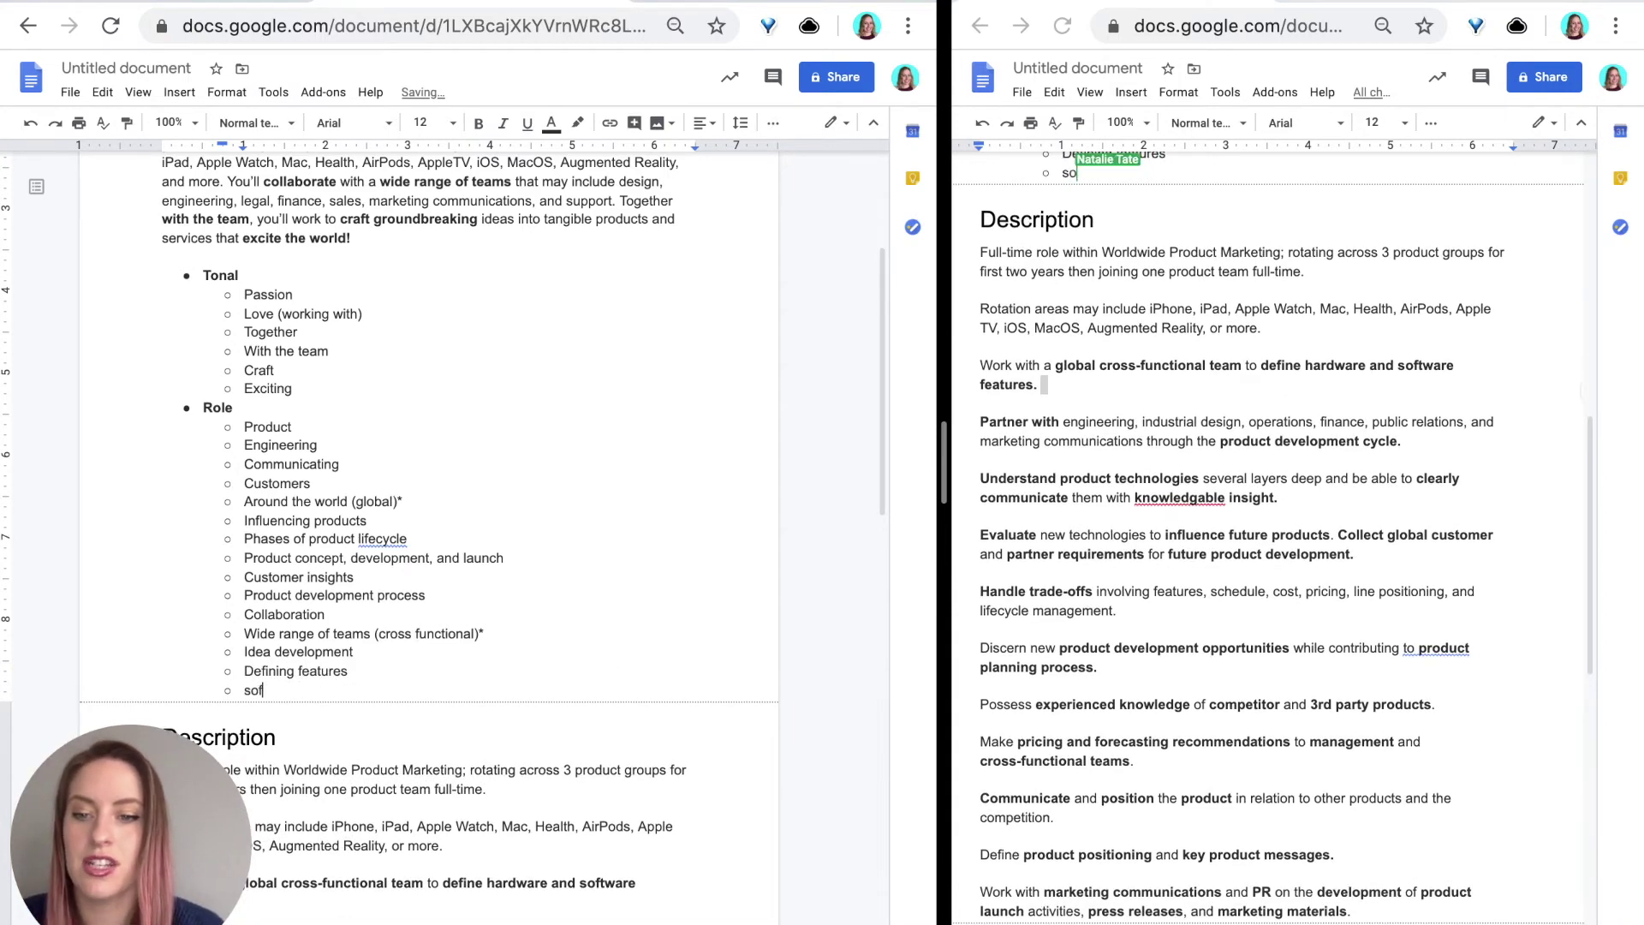
text(tware an)
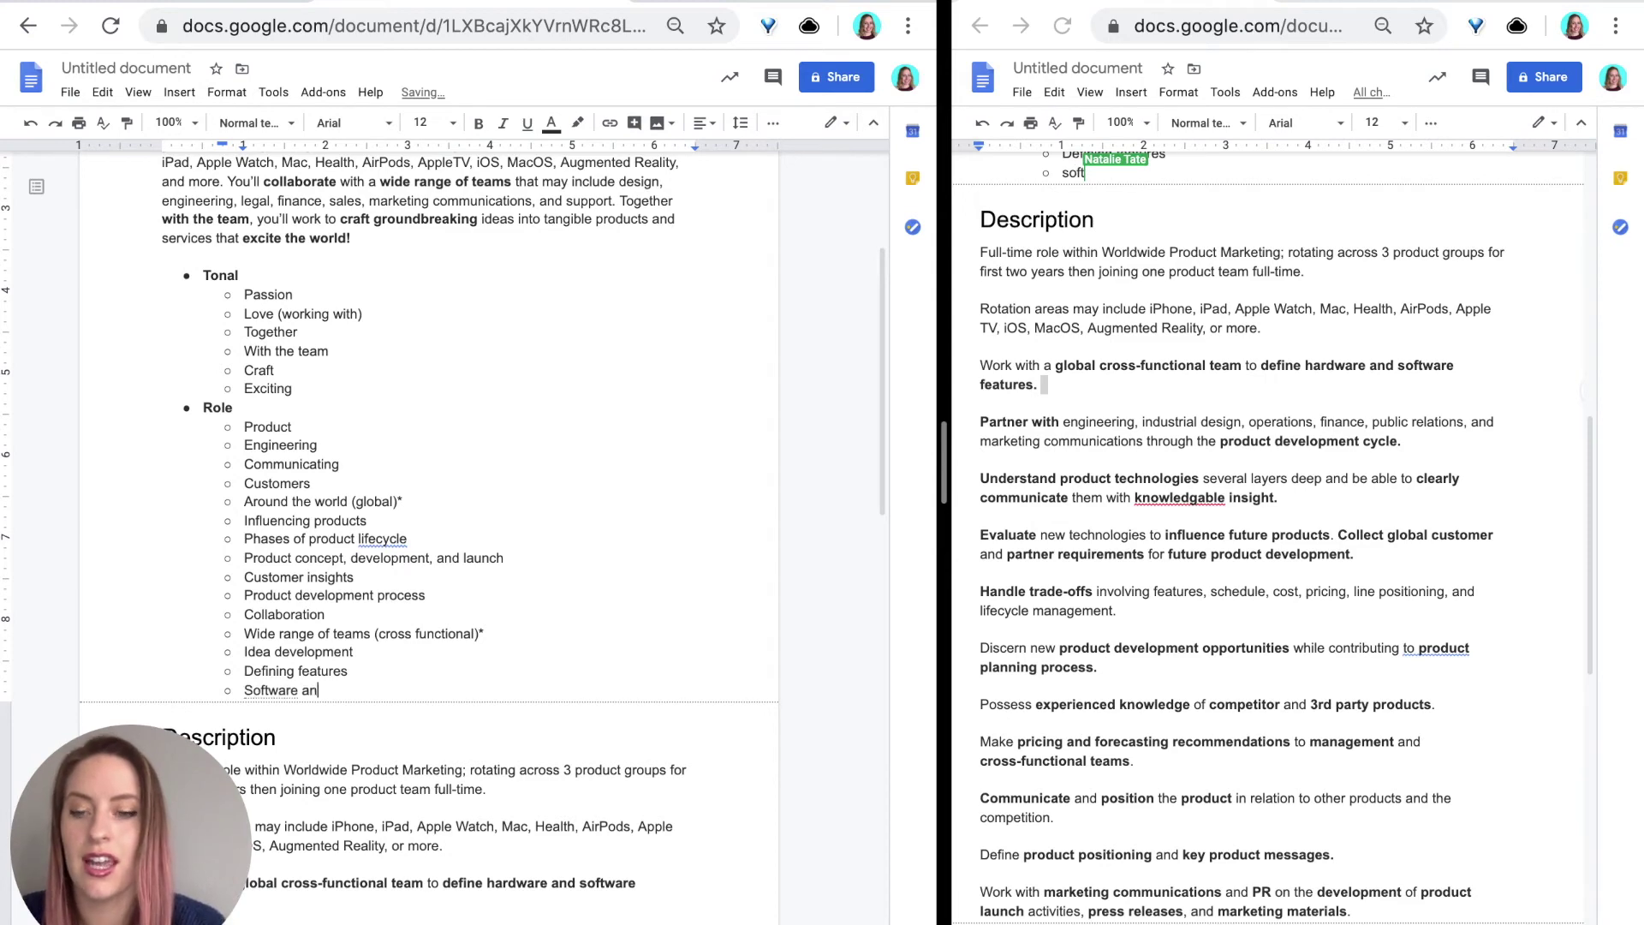
text(d hardware)
key(Return)
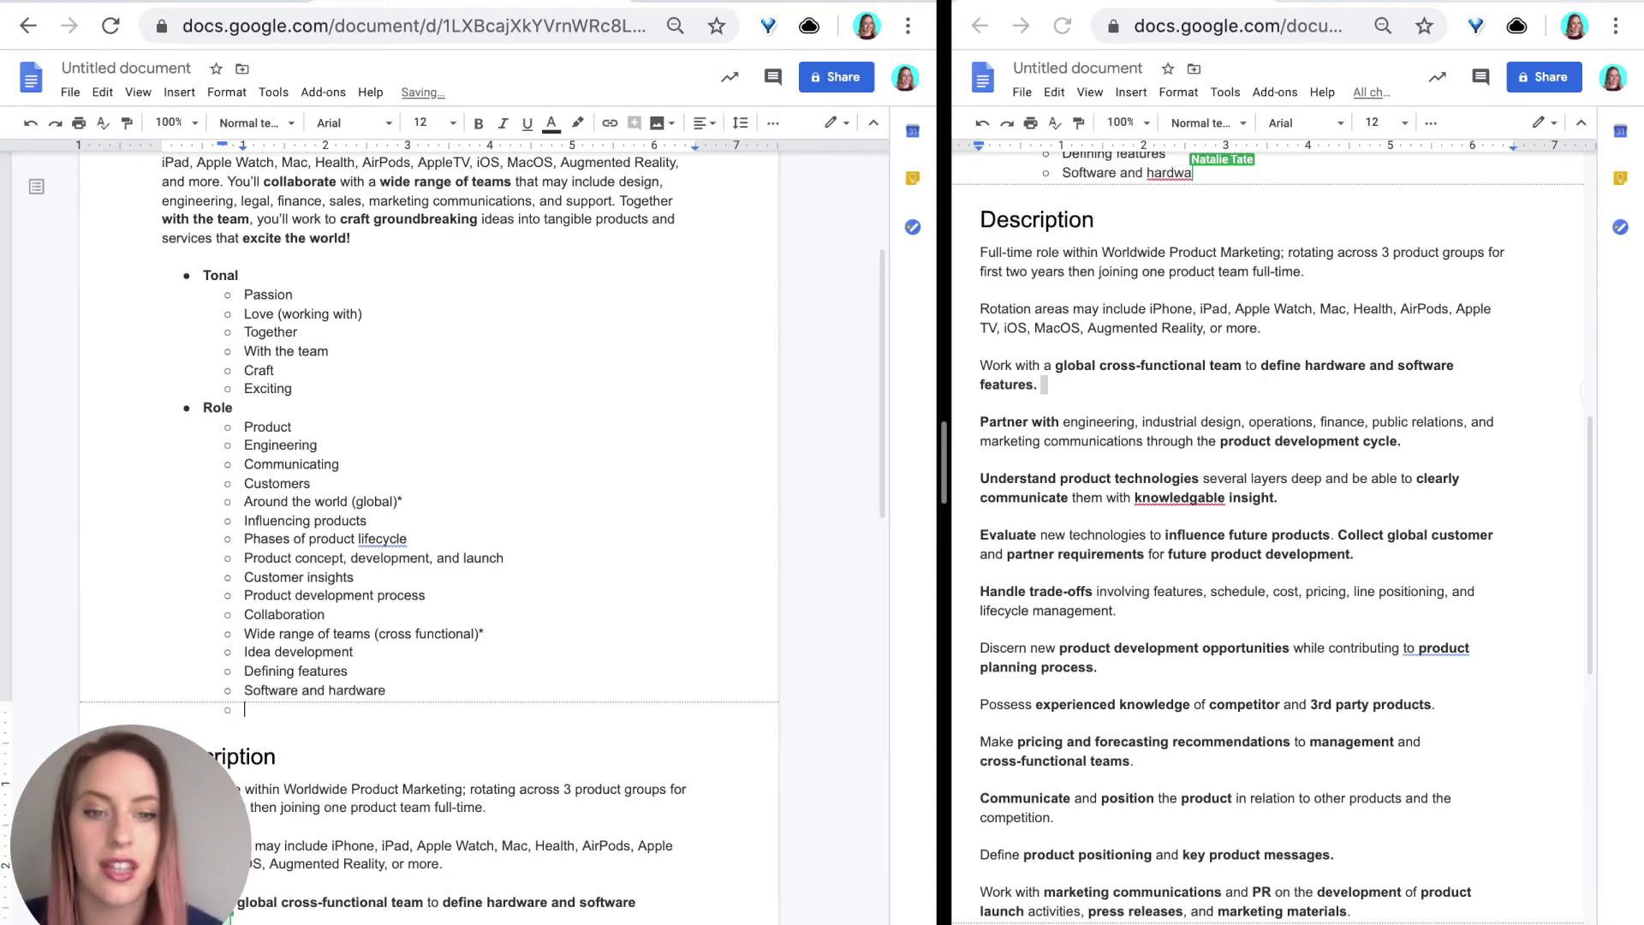
click(1115, 561)
scroll(1115, 562, down, 3)
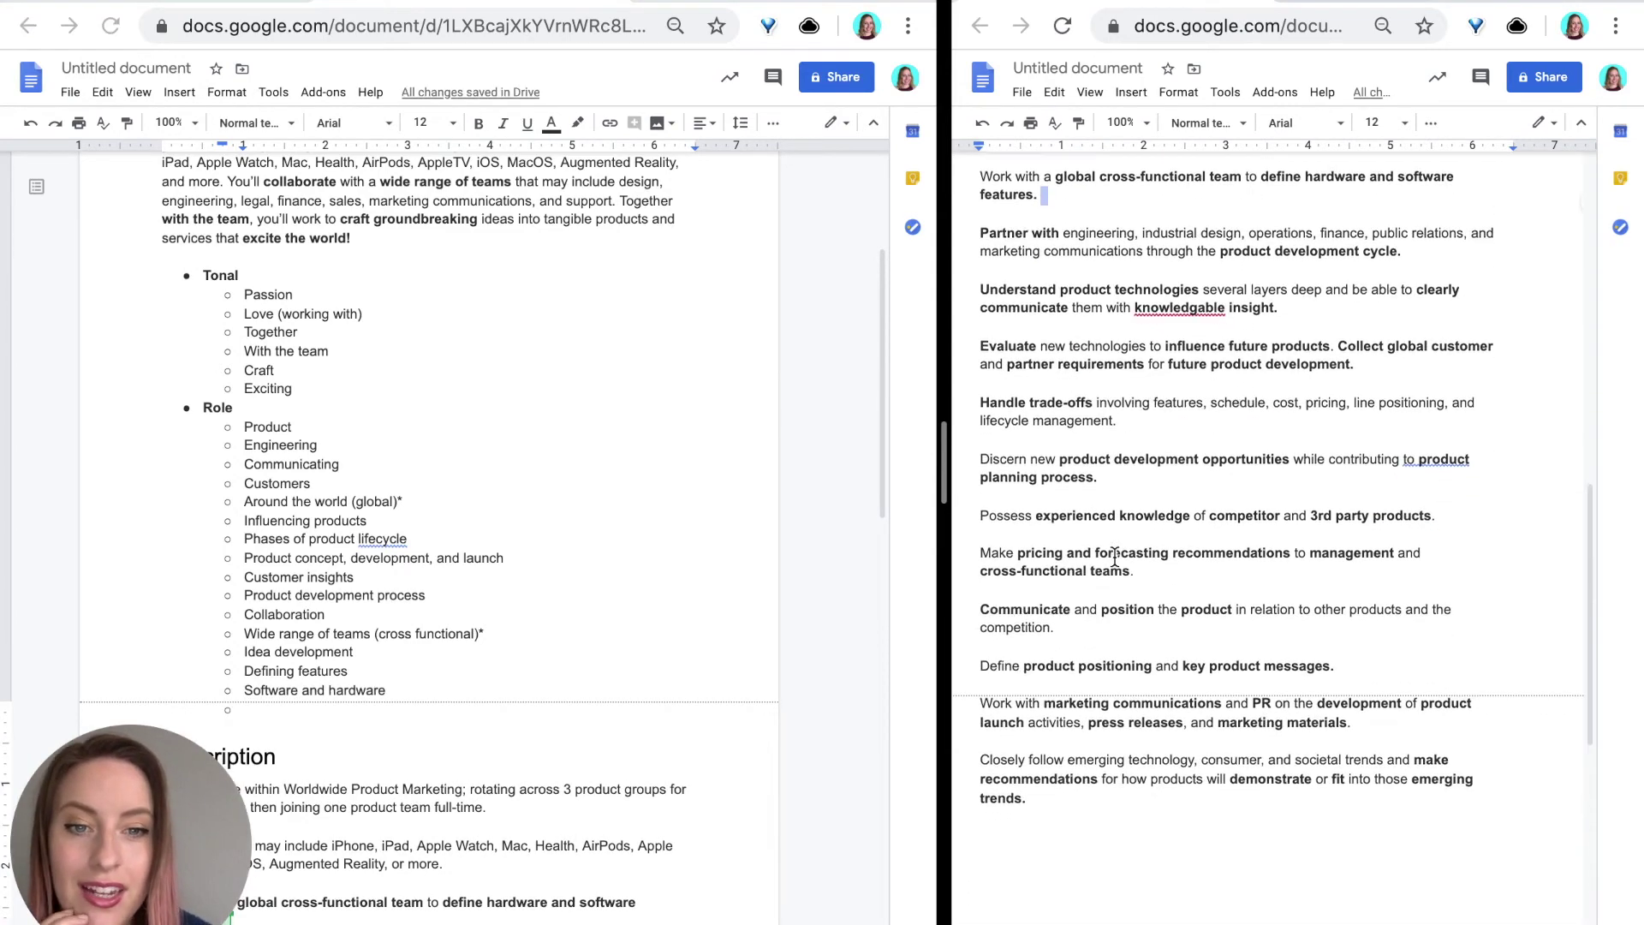
Give the cross-functional teams bullet a second asterisk and add a 'Partner with' bullet.
click(1104, 232)
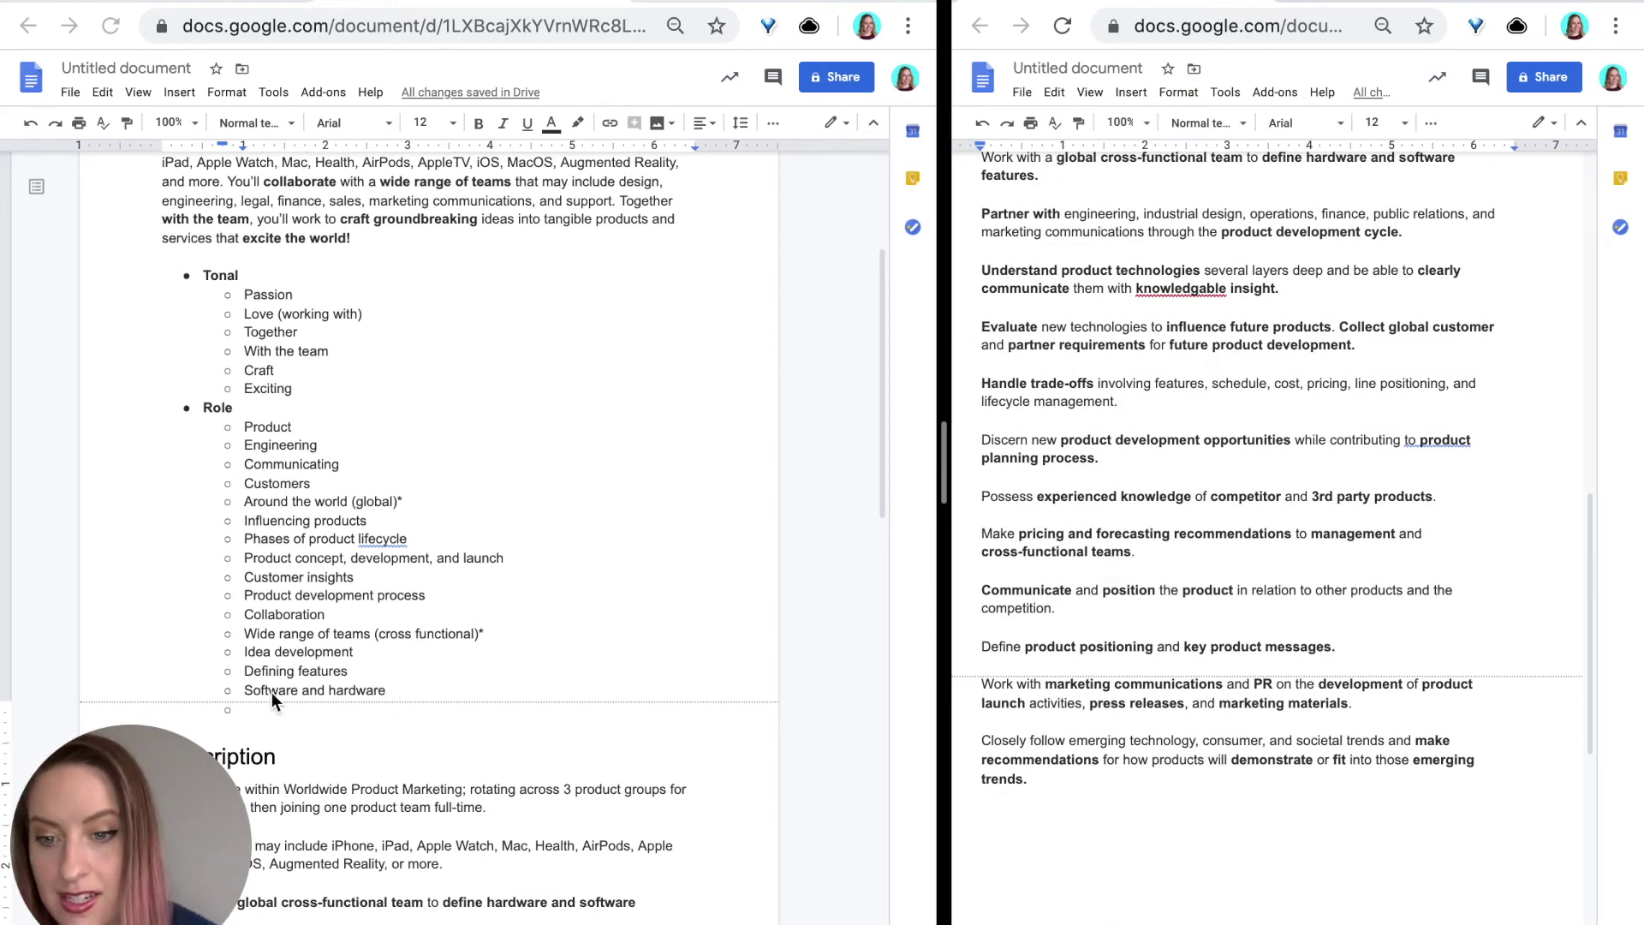
click(500, 629)
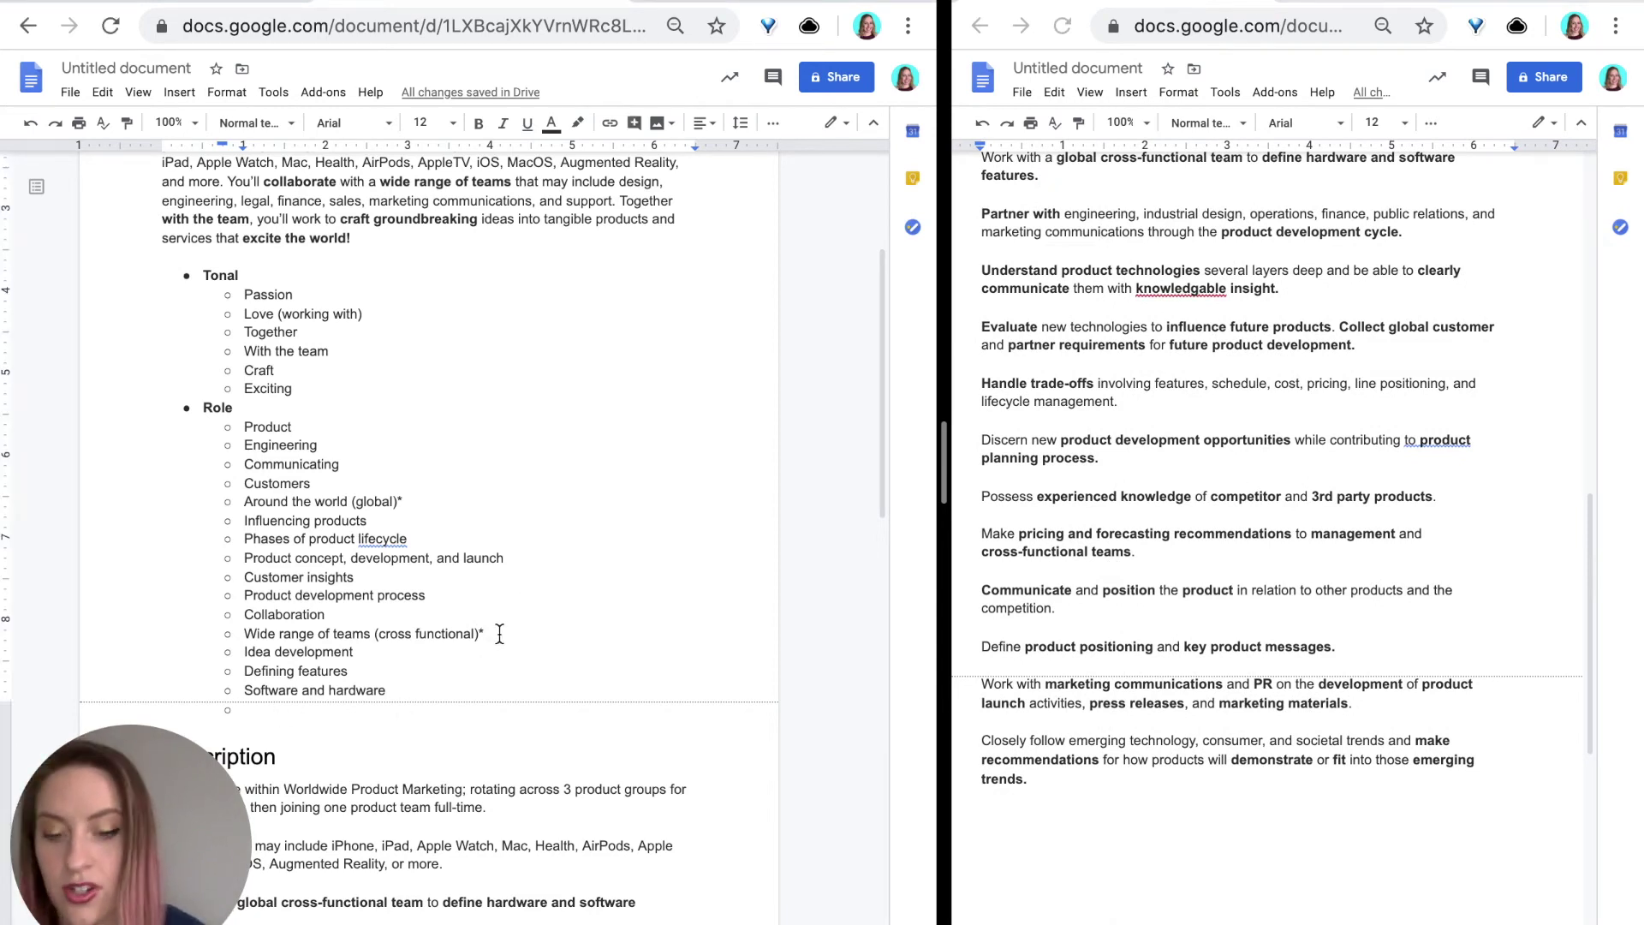
text(*)
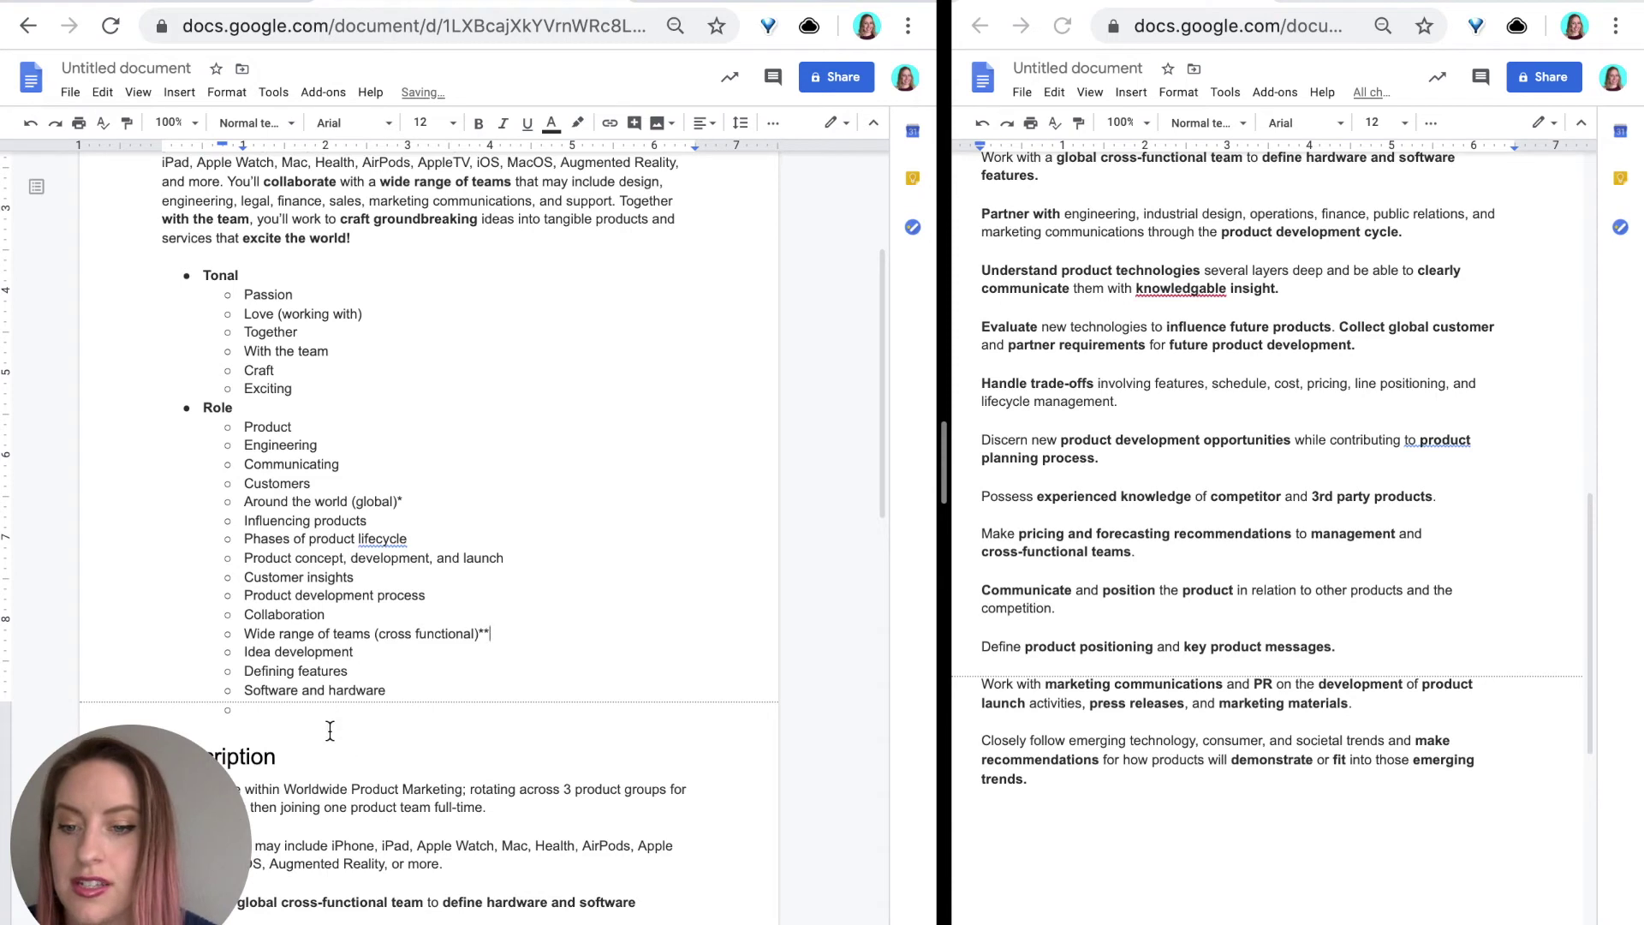
click(298, 702)
text(Partner )
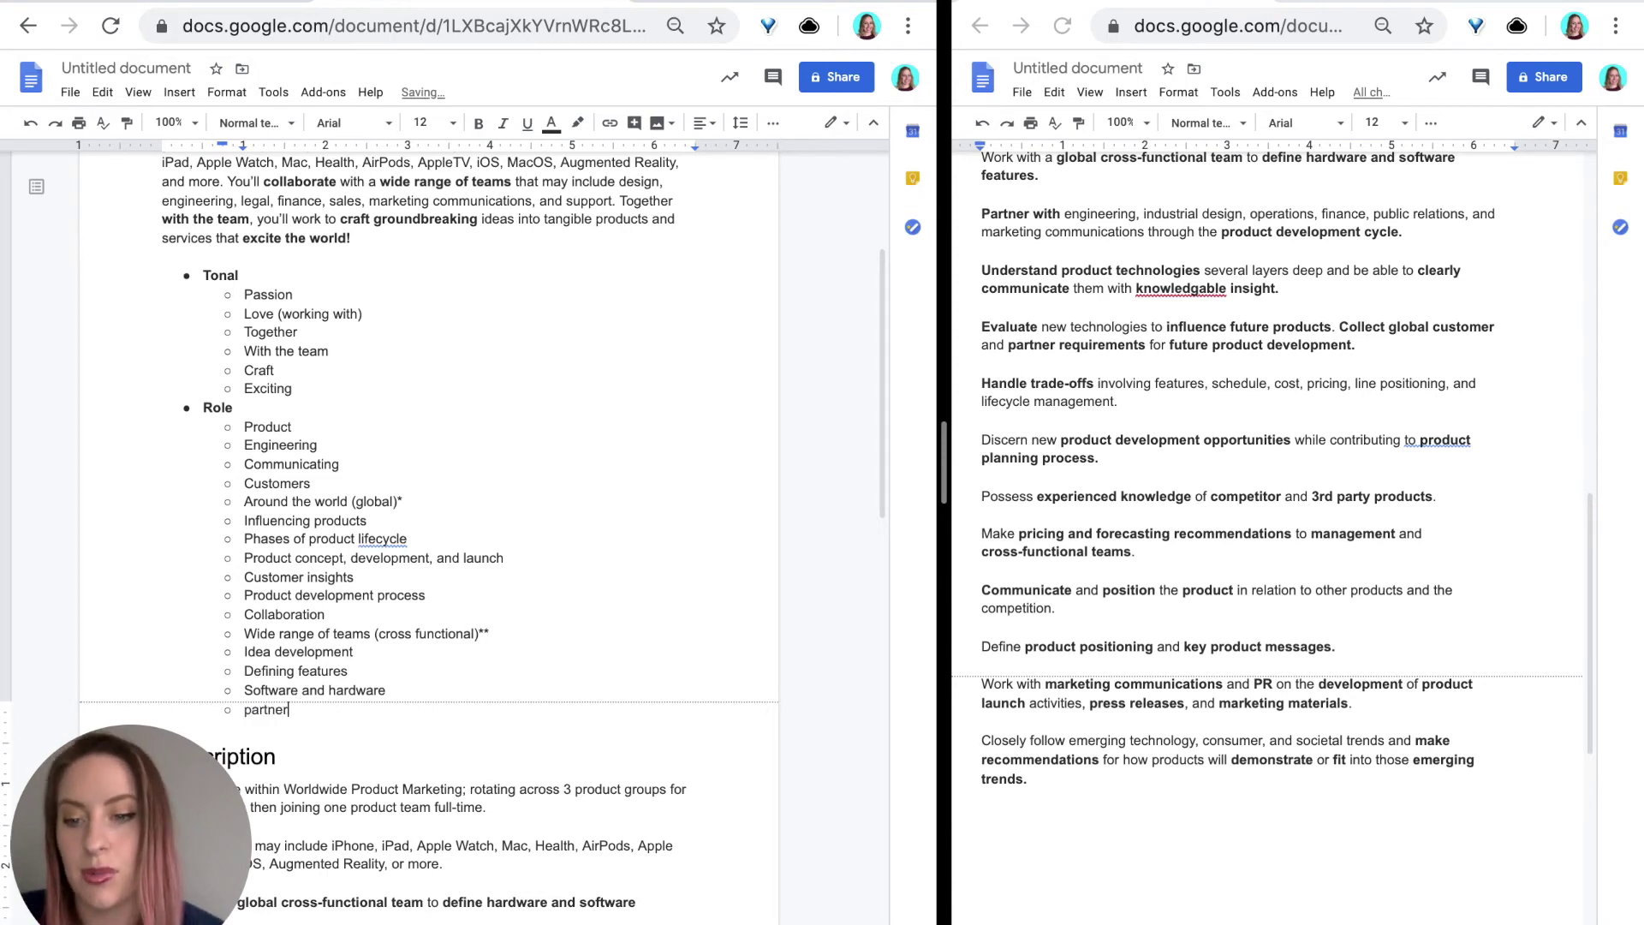
text(with)
key(Return)
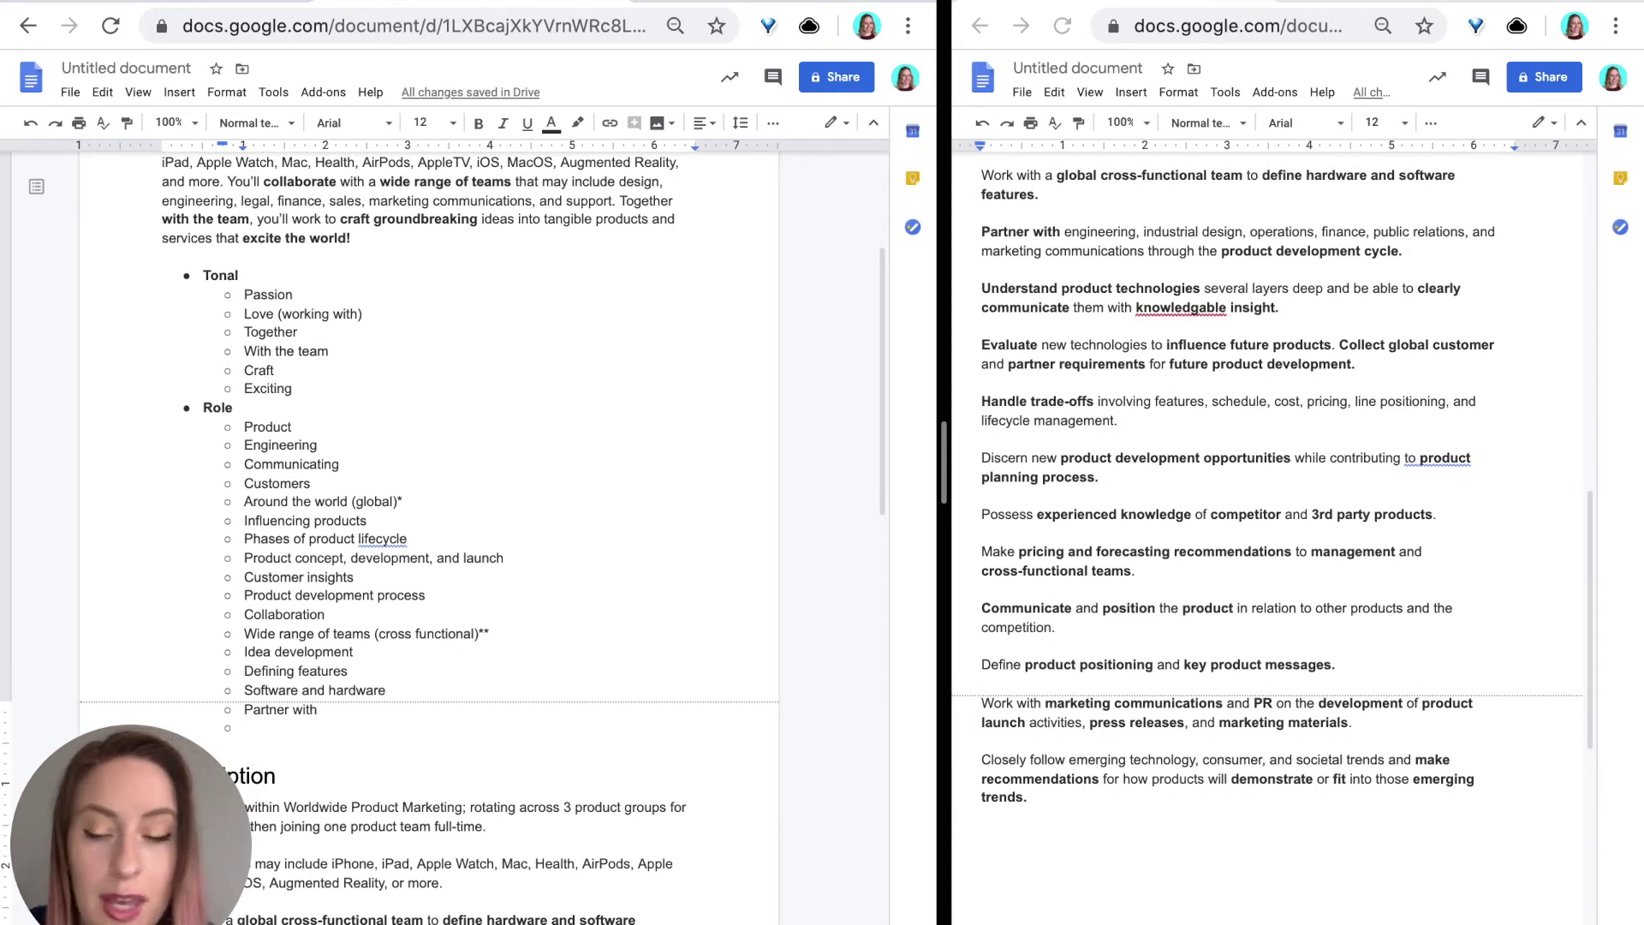
Star 'Phases of product lifecycle' and nest a 'development' sub-bullet beneath it.
click(424, 538)
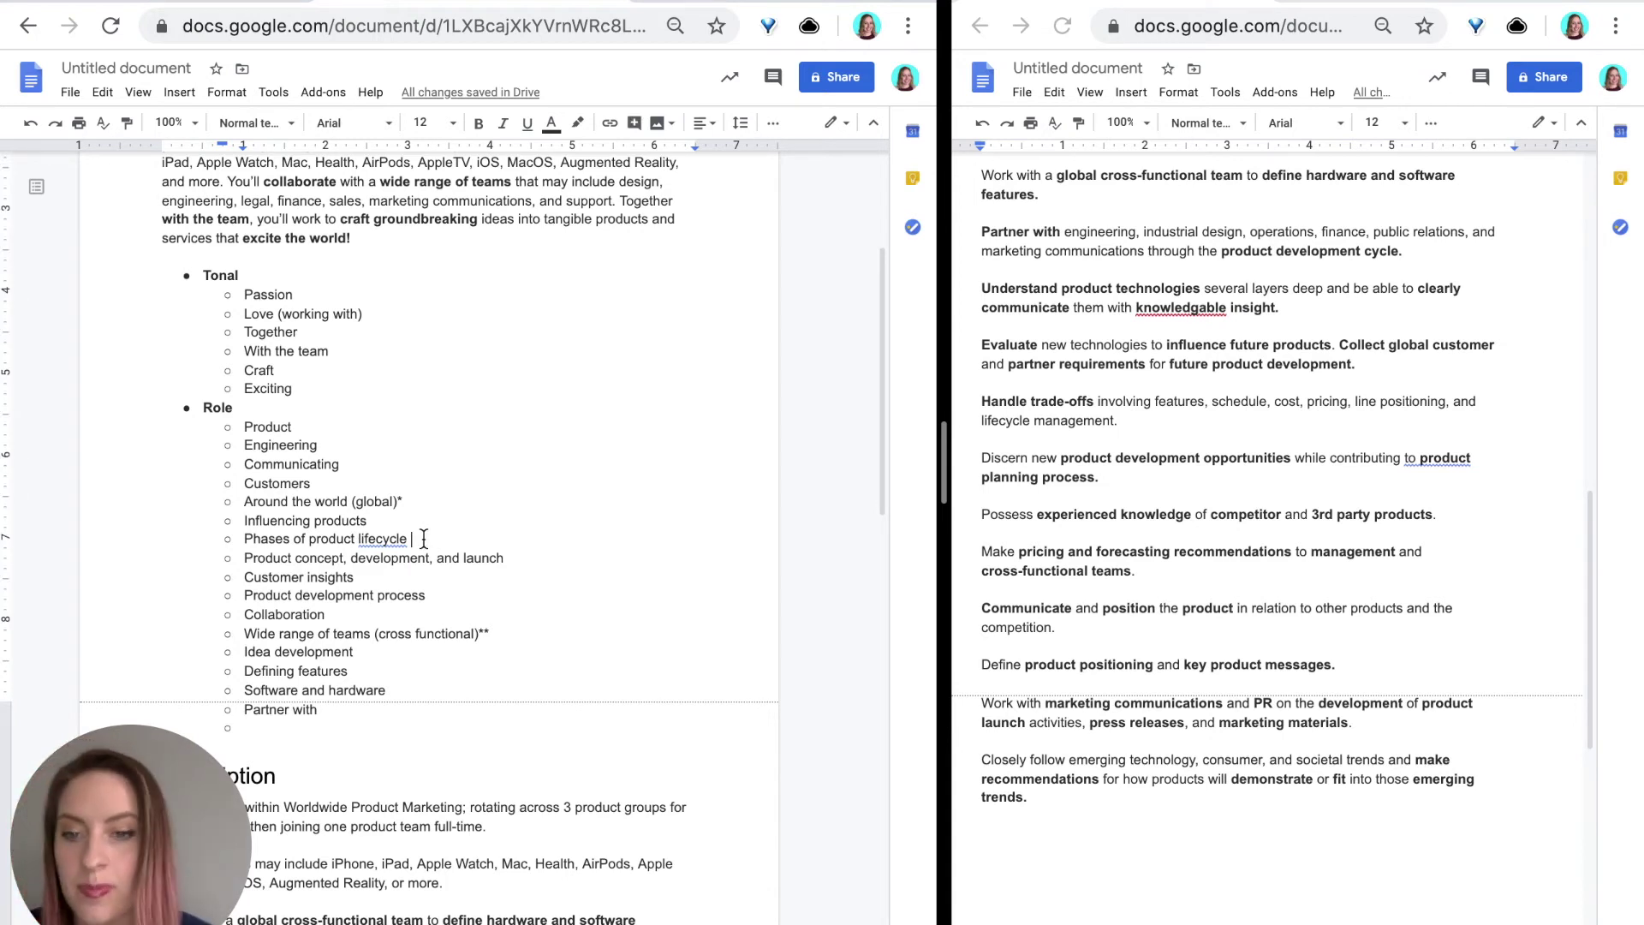
text(*)
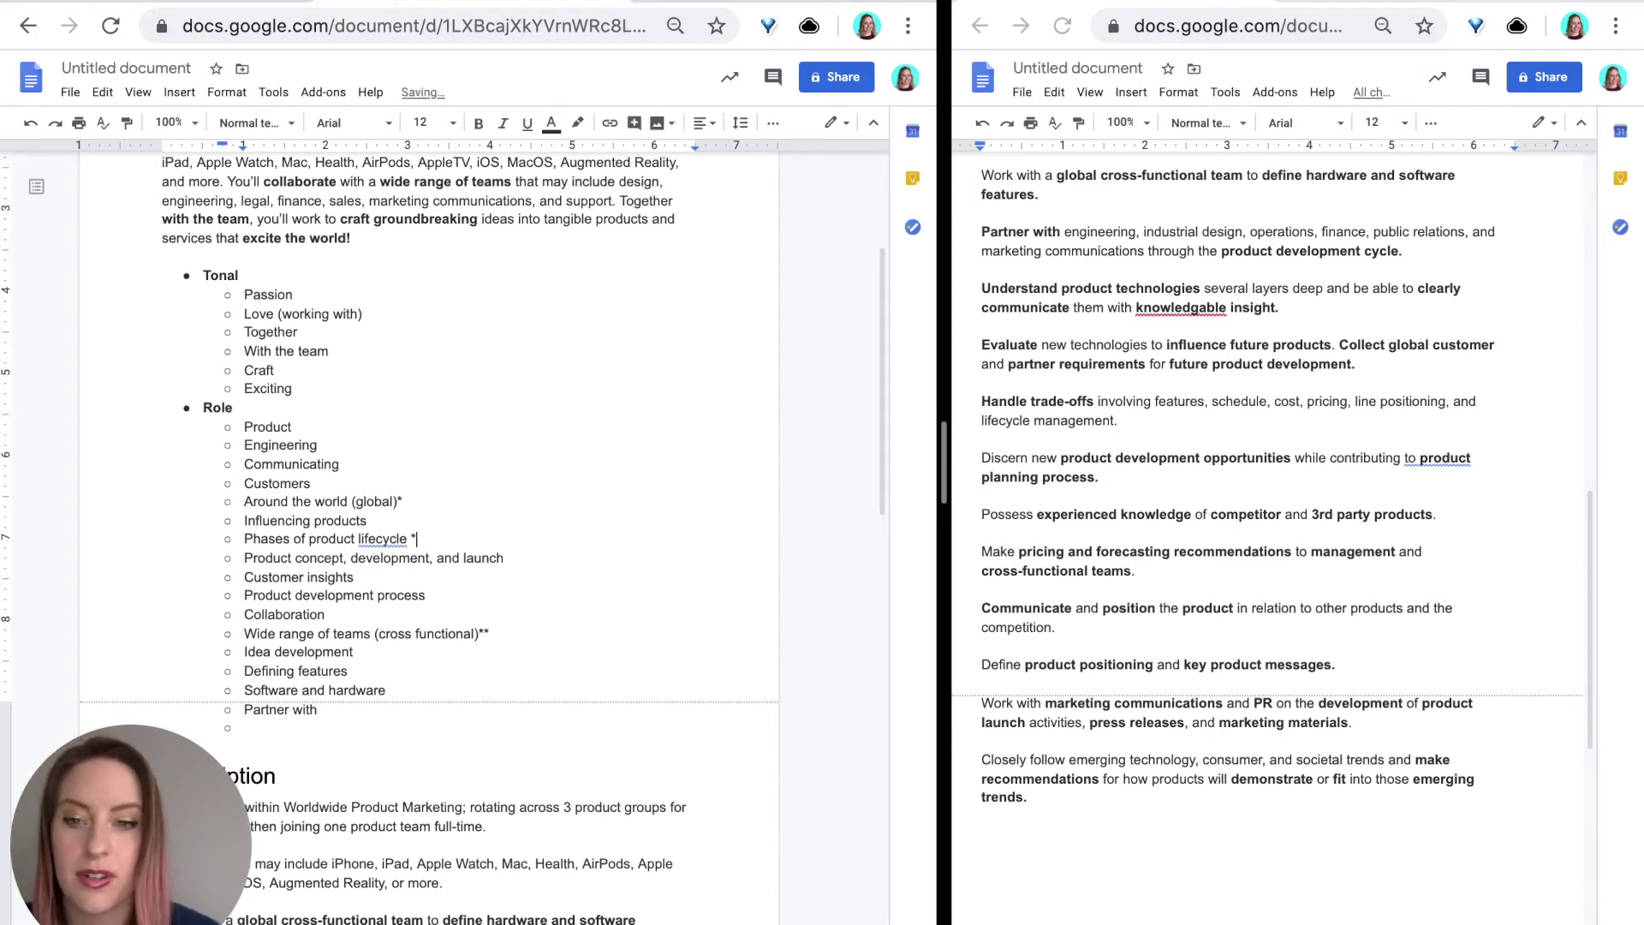
key(Return)
key(Tab)
text(devel)
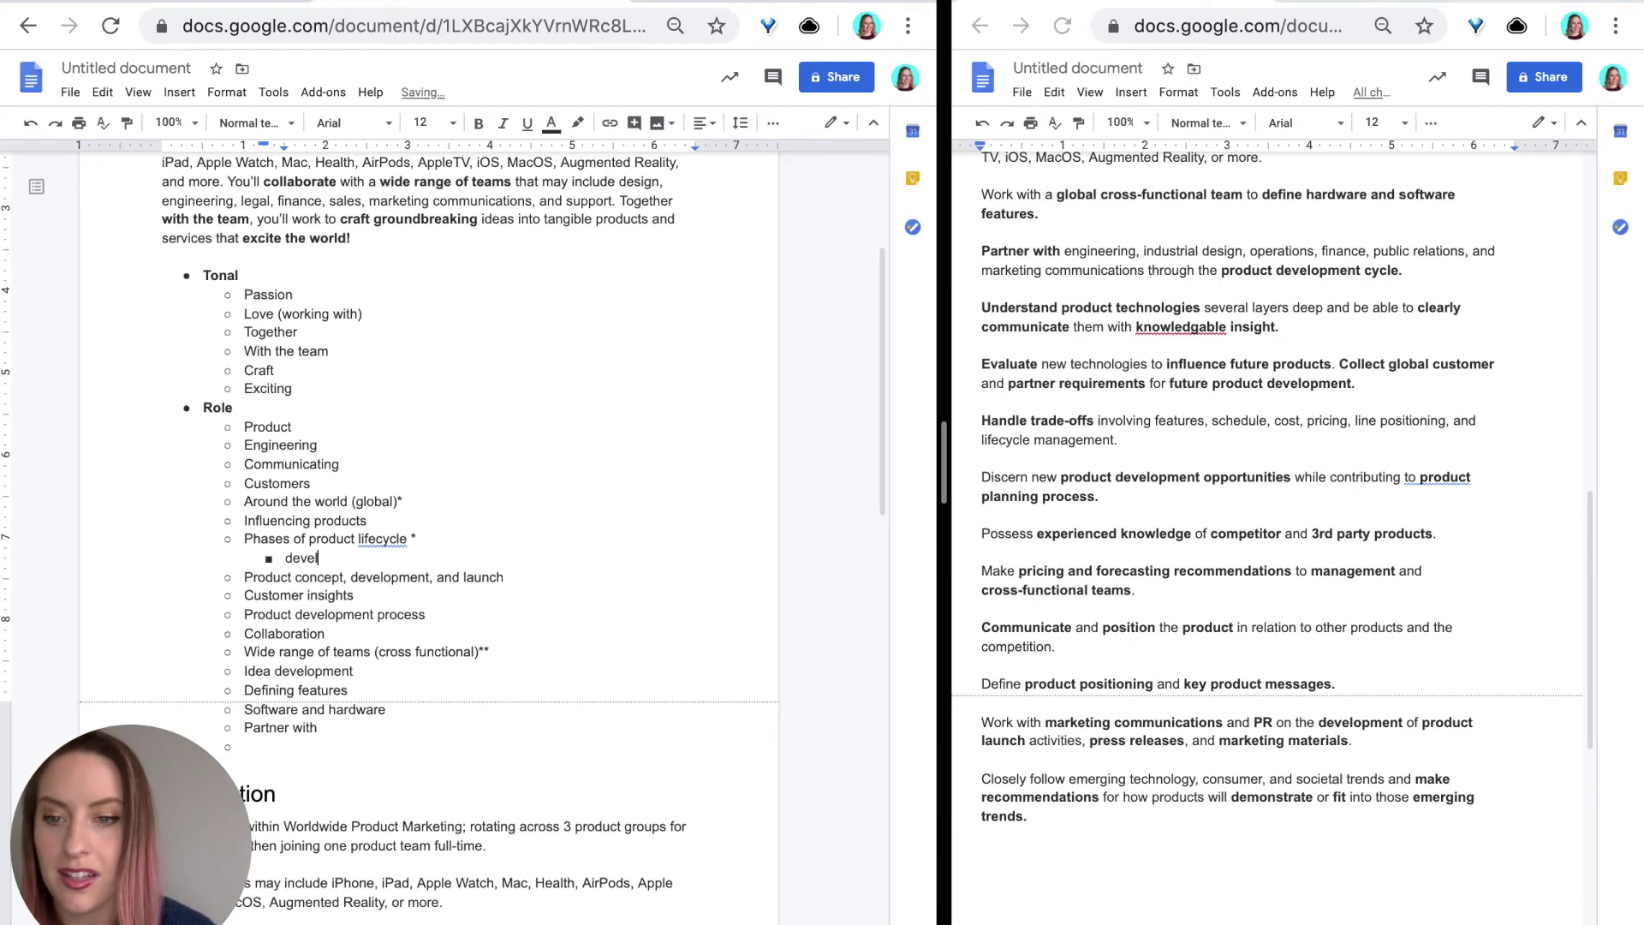
text(opment)
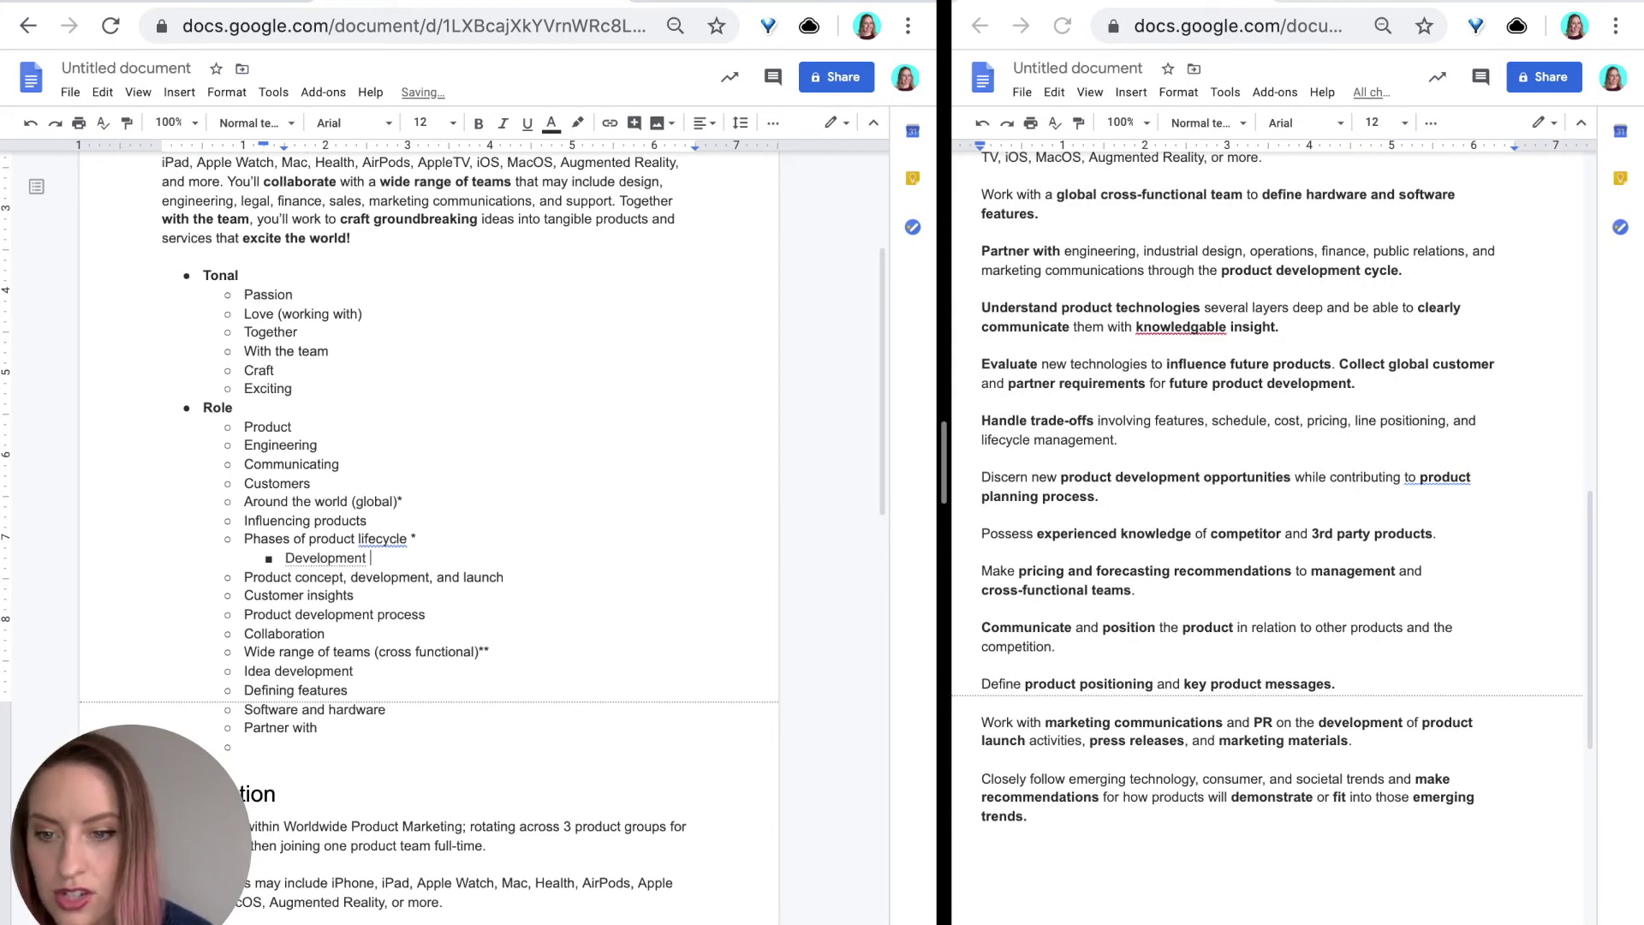
click(1137, 287)
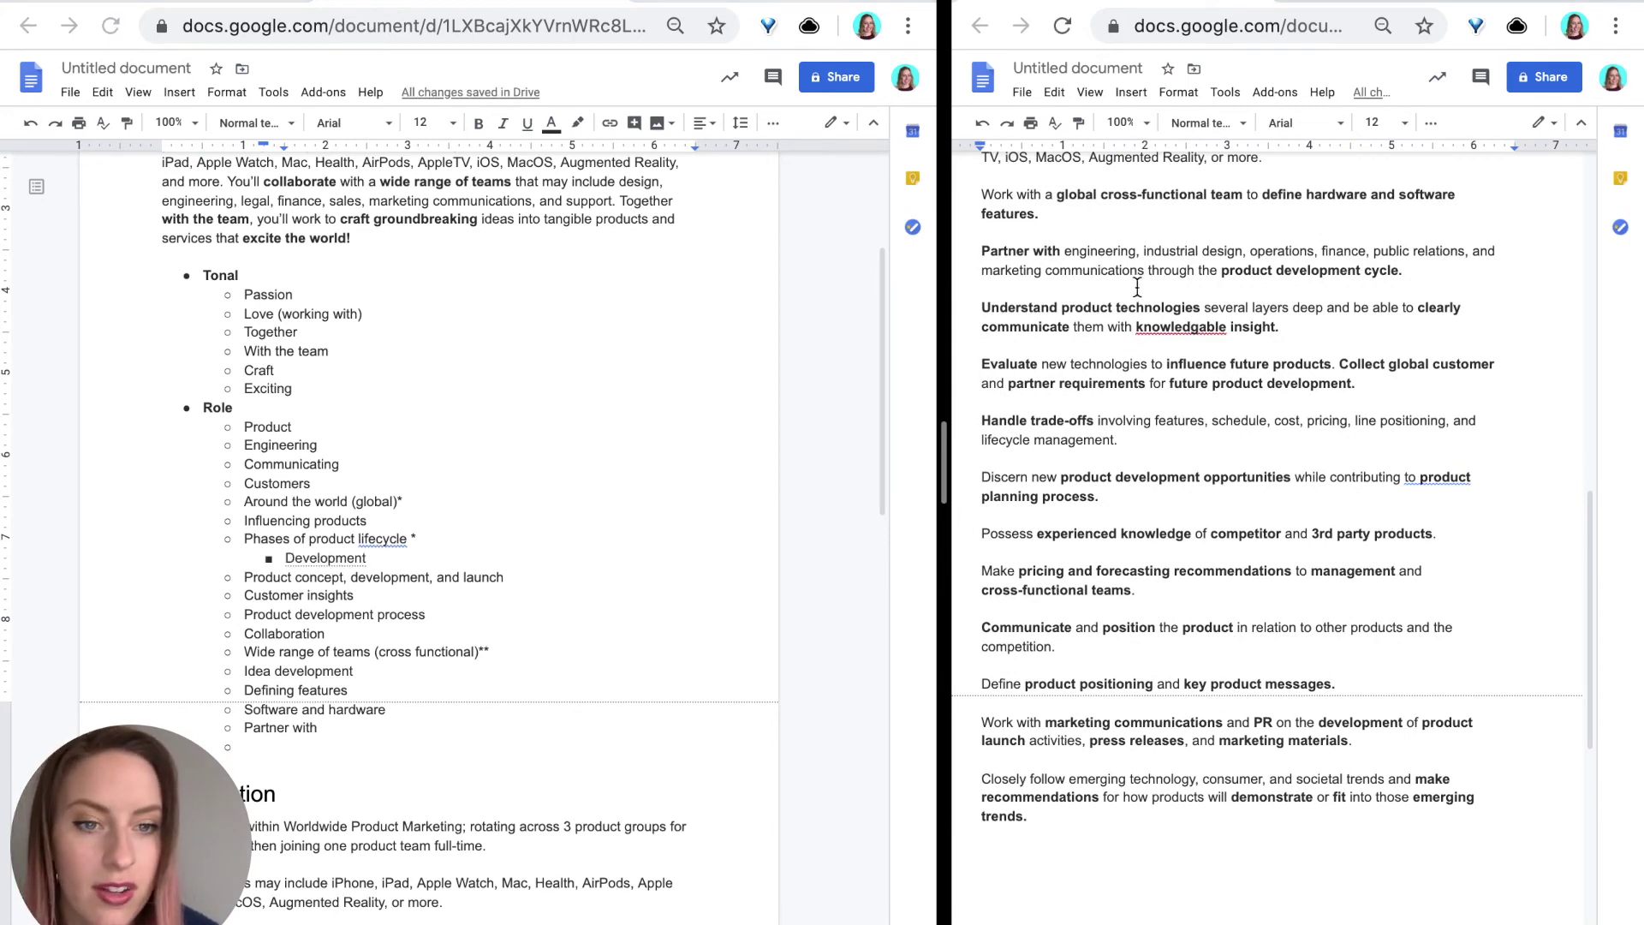
click(1118, 325)
scroll(1120, 325, down, 2)
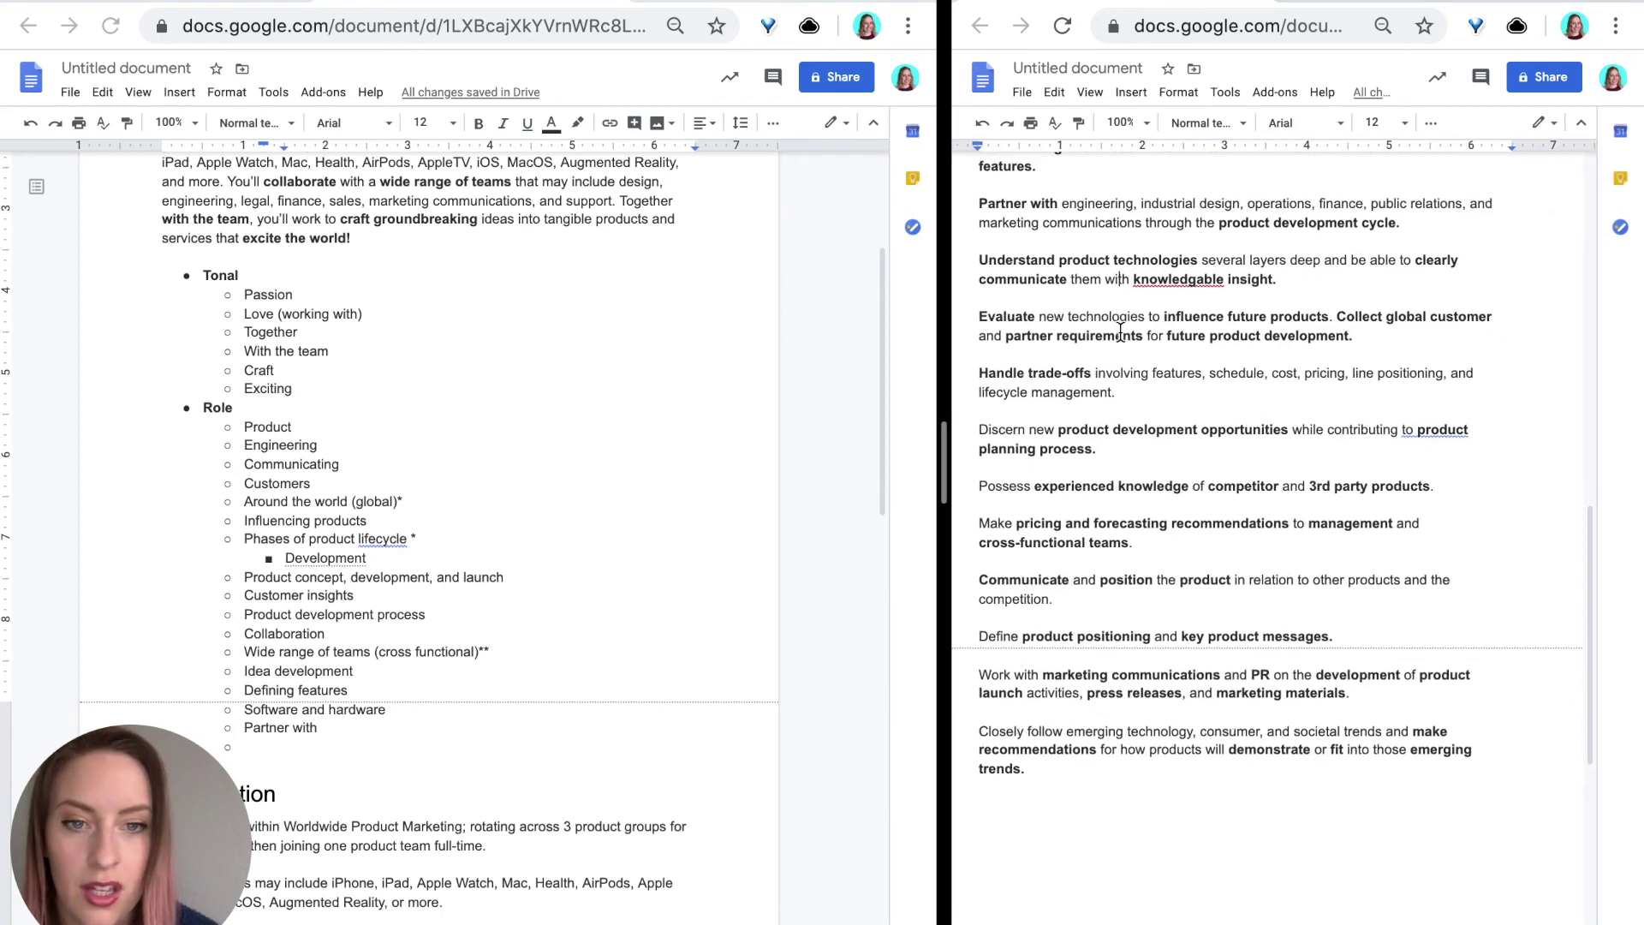
Type 'understand product technologies' on the empty bullet under Partner with, leaving the cross-functional line unchanged.
click(275, 744)
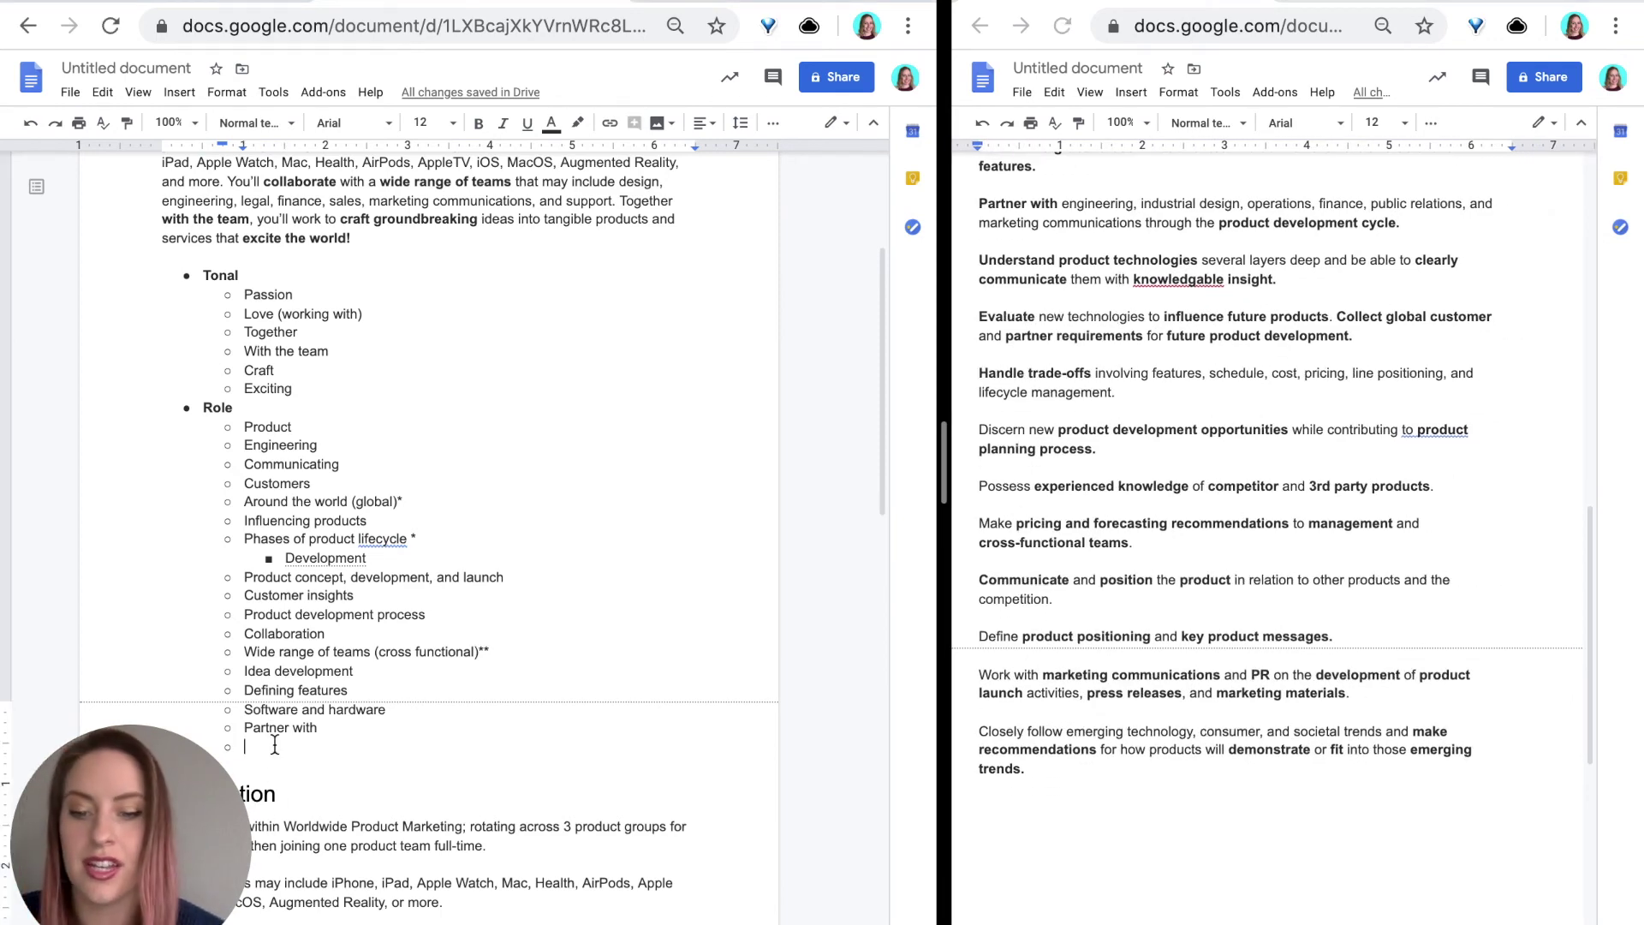
text(understan)
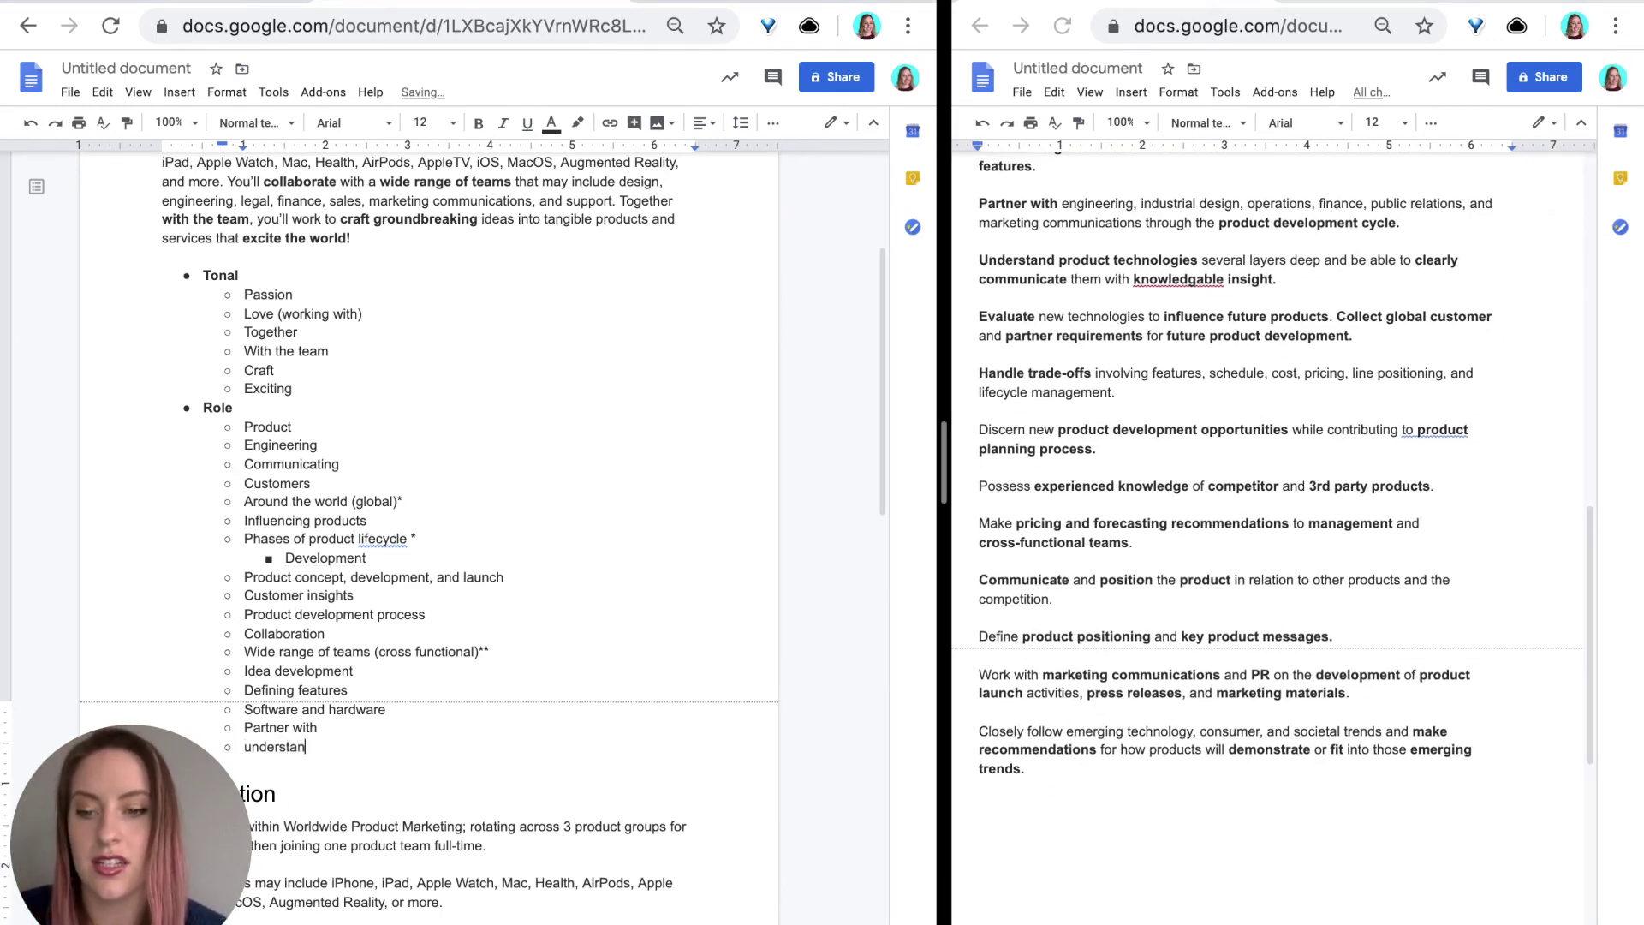
text(d product tech)
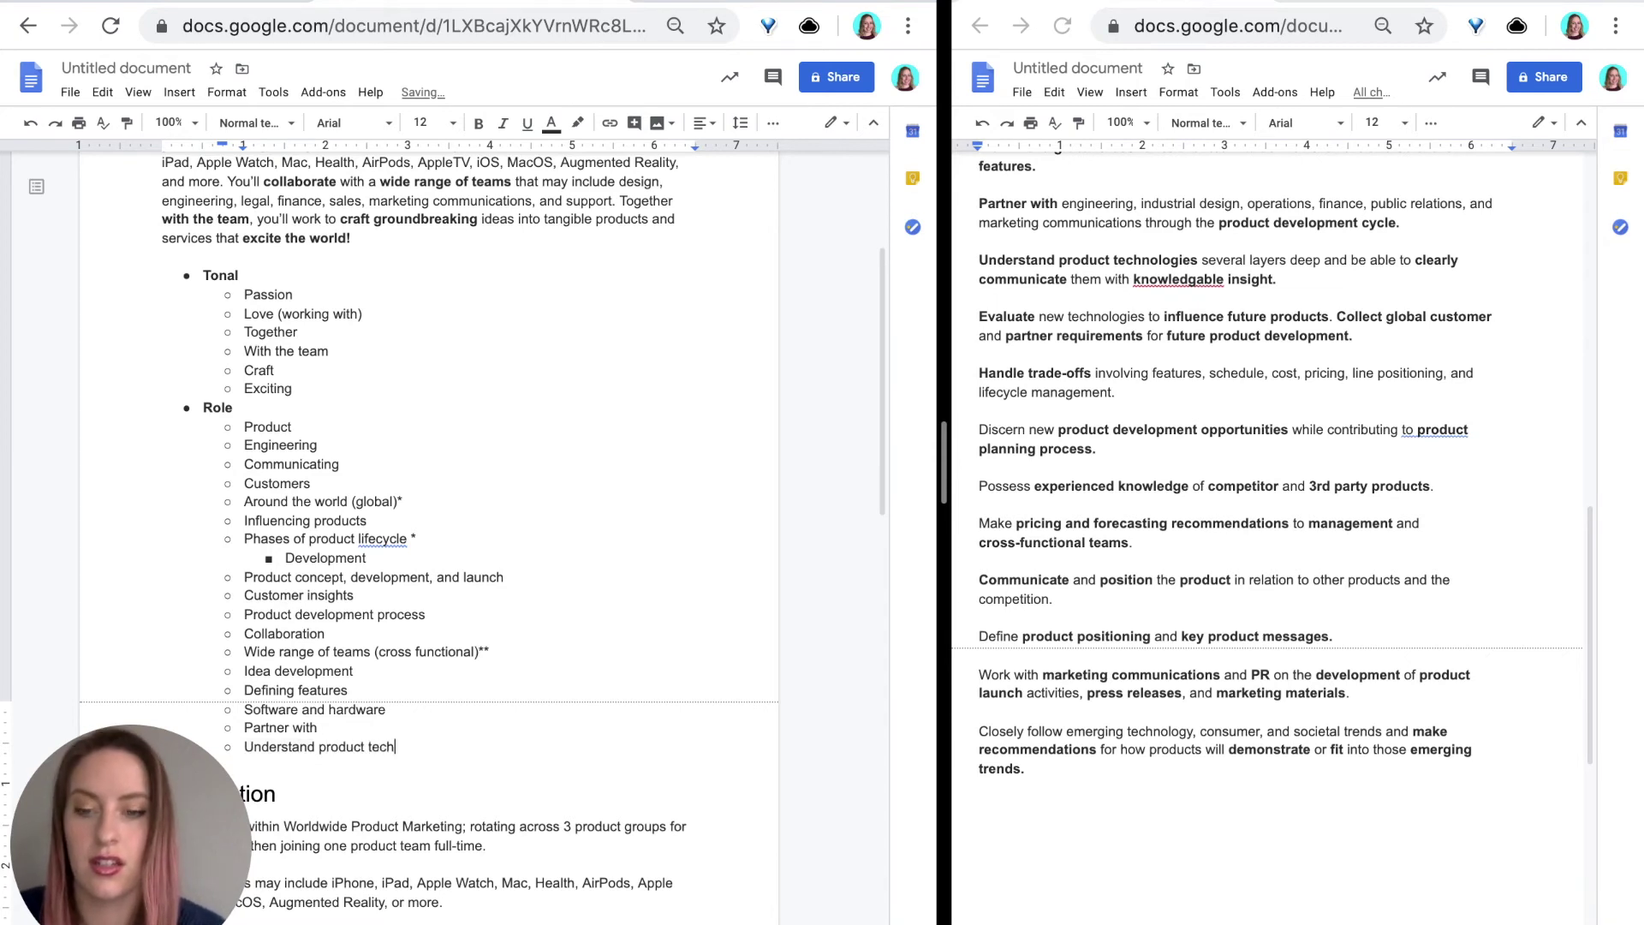
text(nologies)
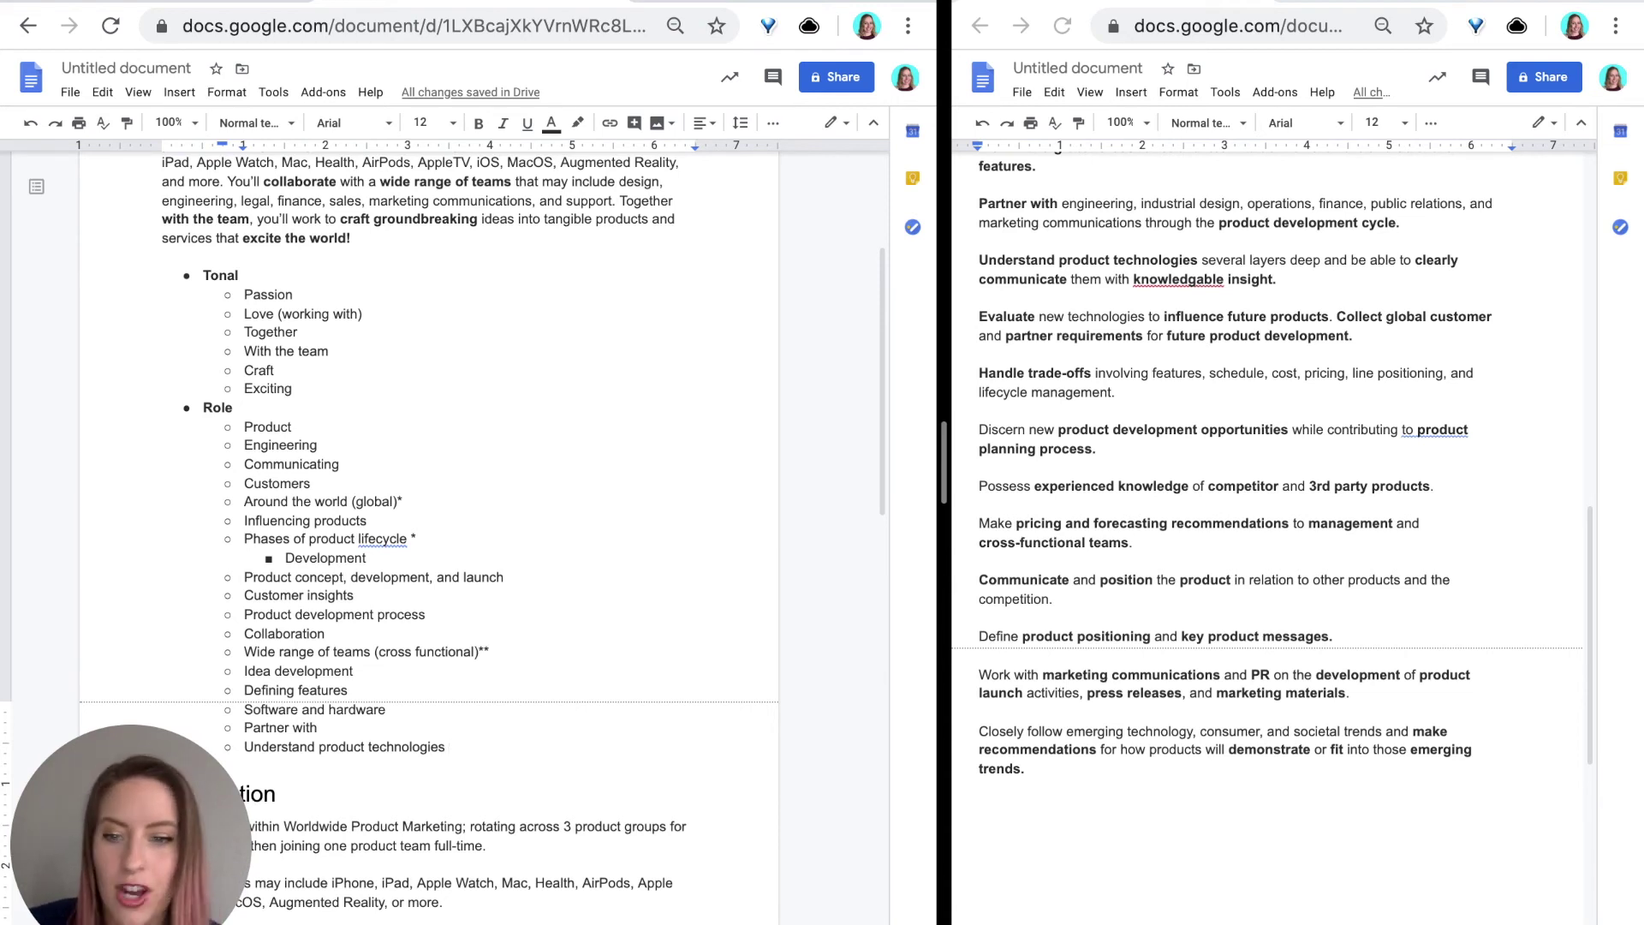
click(510, 654)
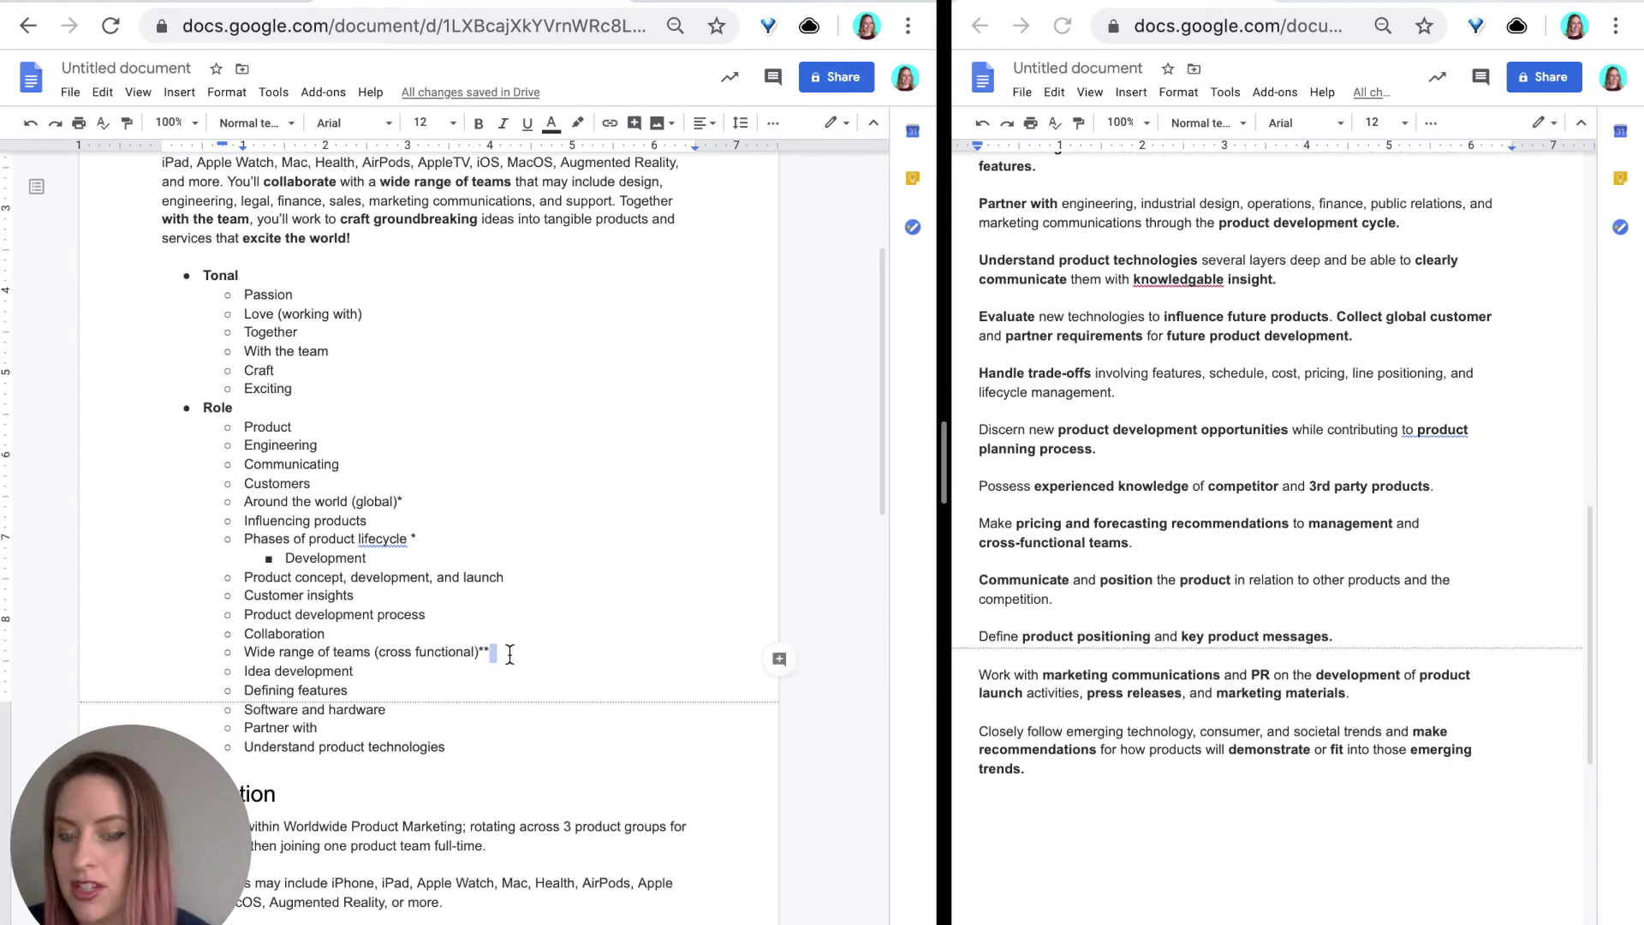
text(**)
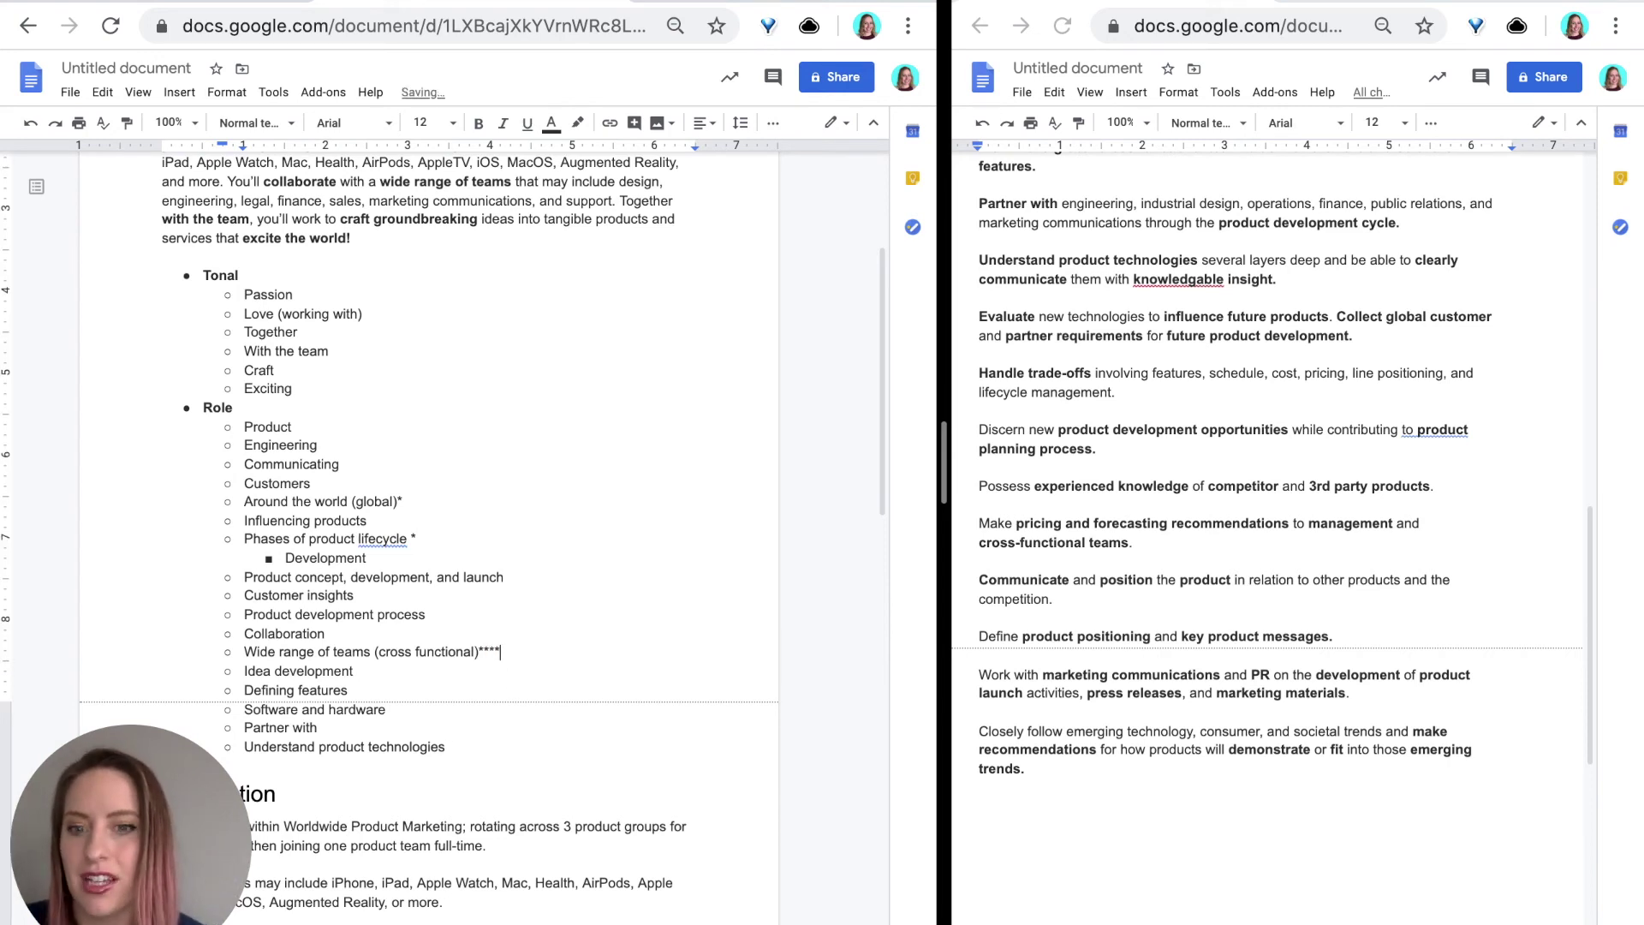
key(BackSpace)
key(BackSpace)
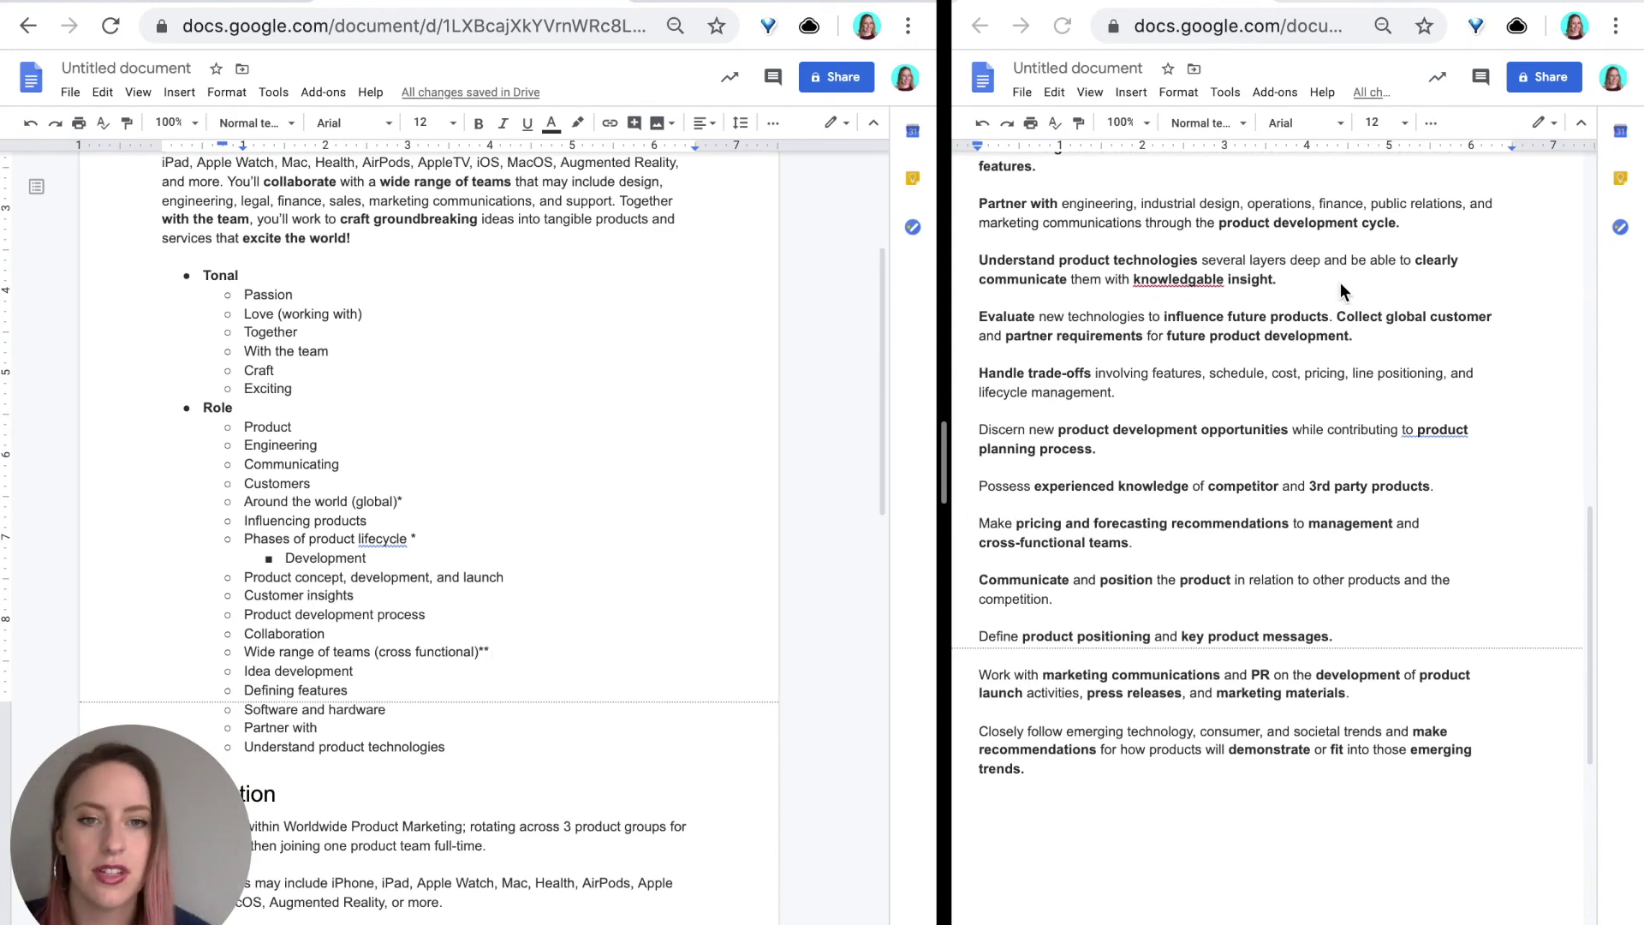
Open a new browser tab with 'resume' typed, then return to the document tab.
click(1306, 2)
key(ctrl+t)
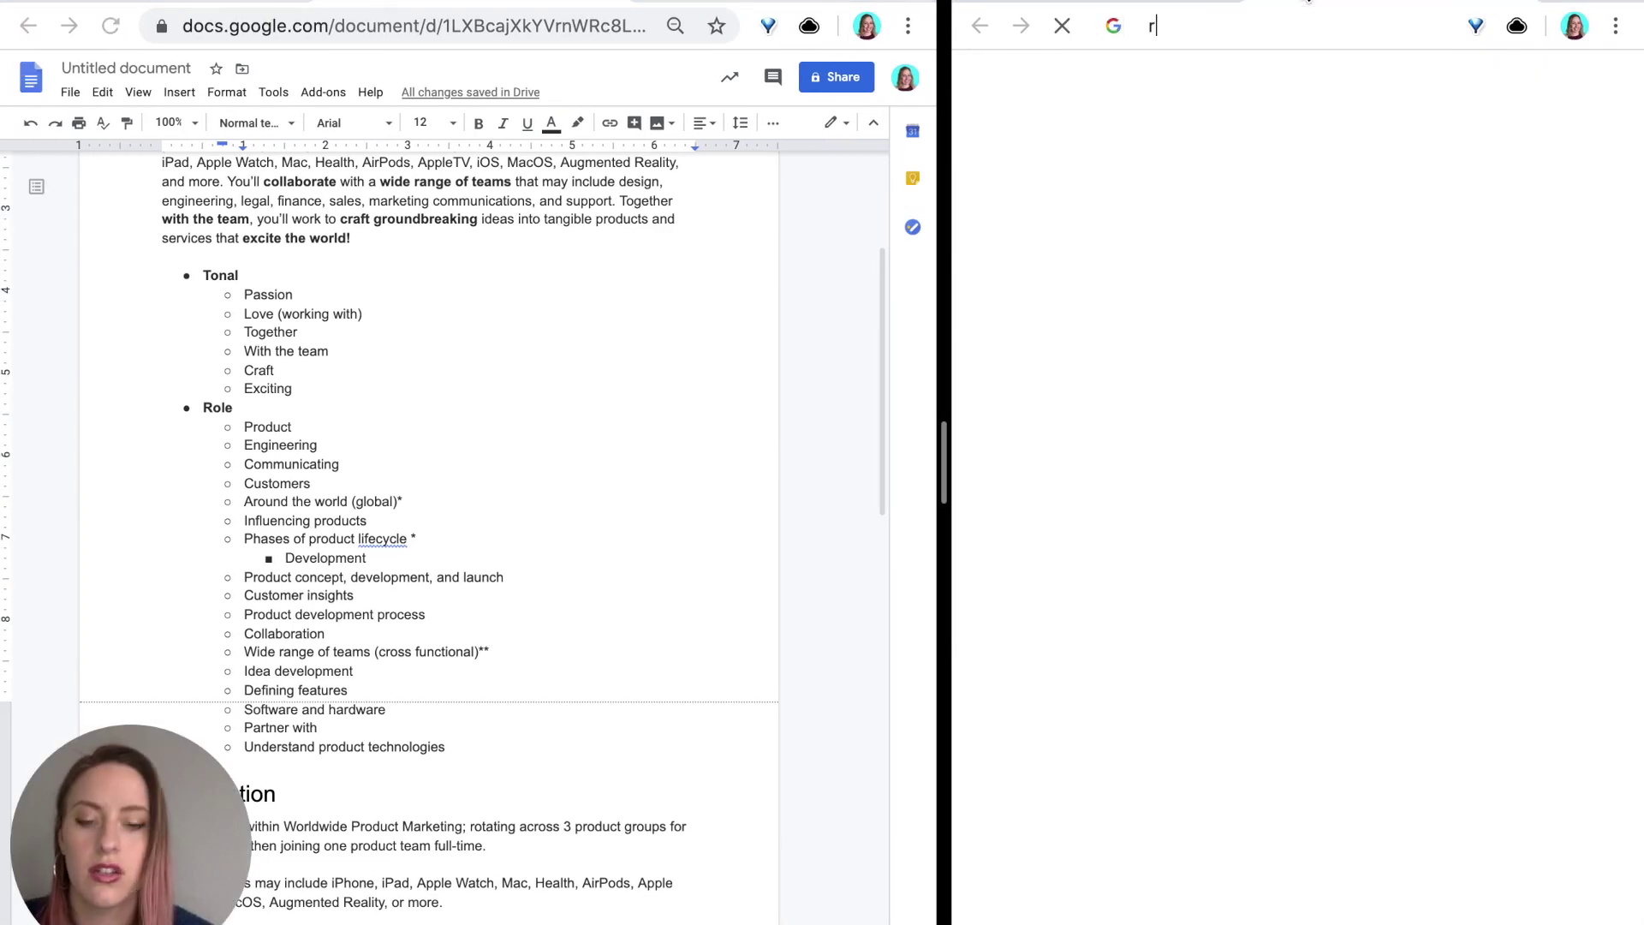
text(resume)
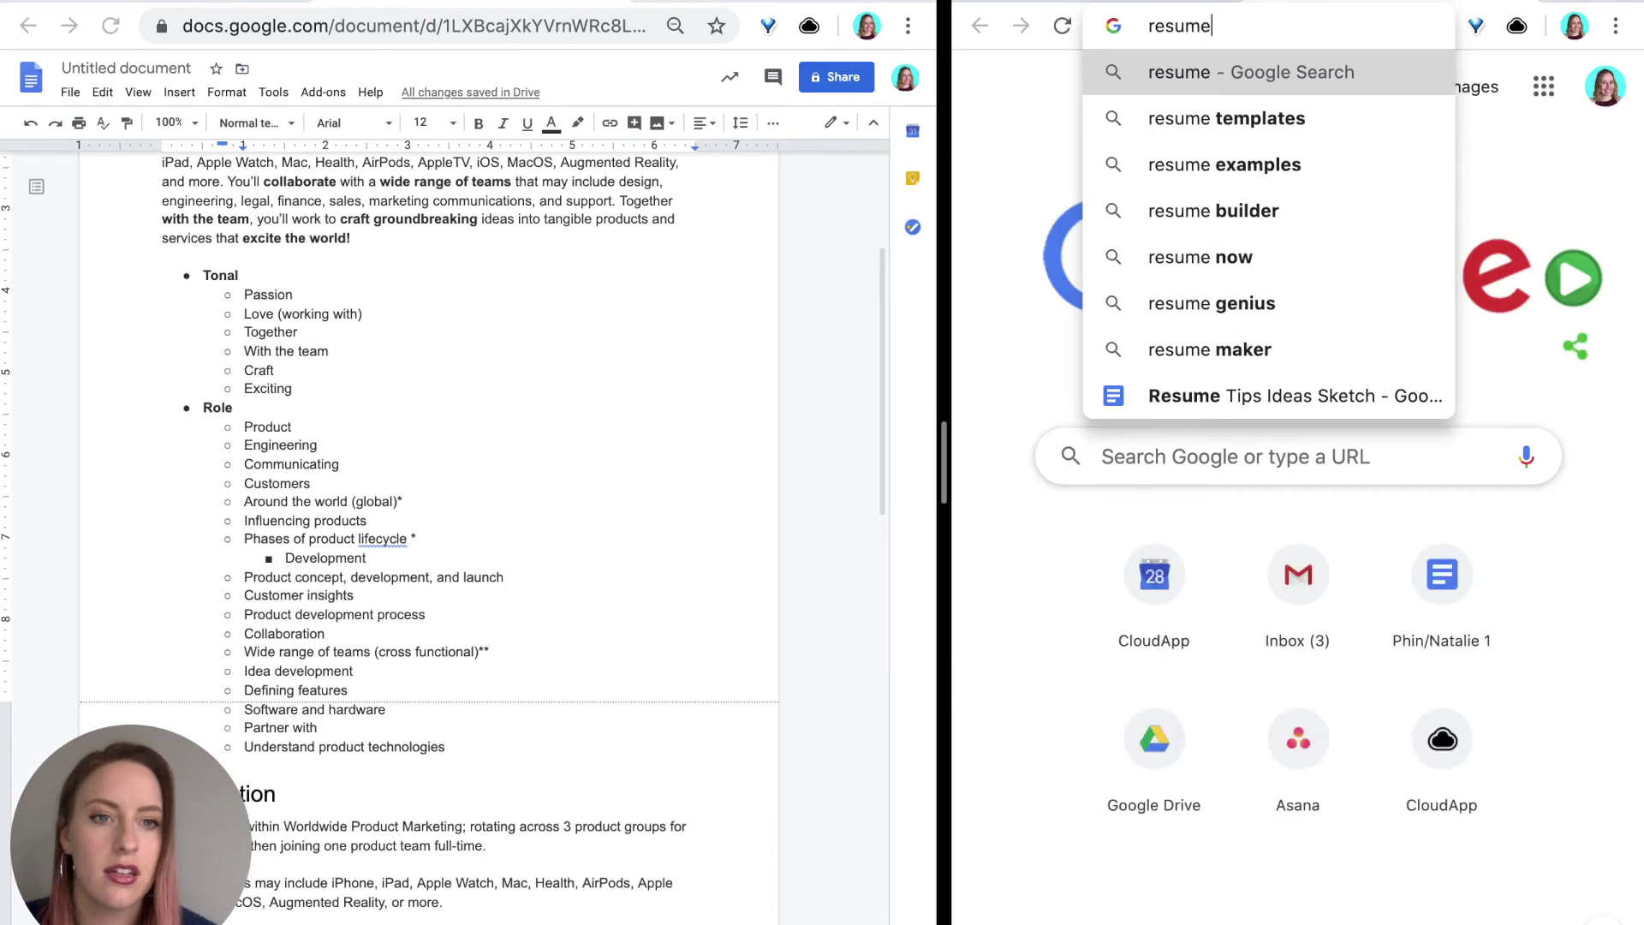
click(1052, 3)
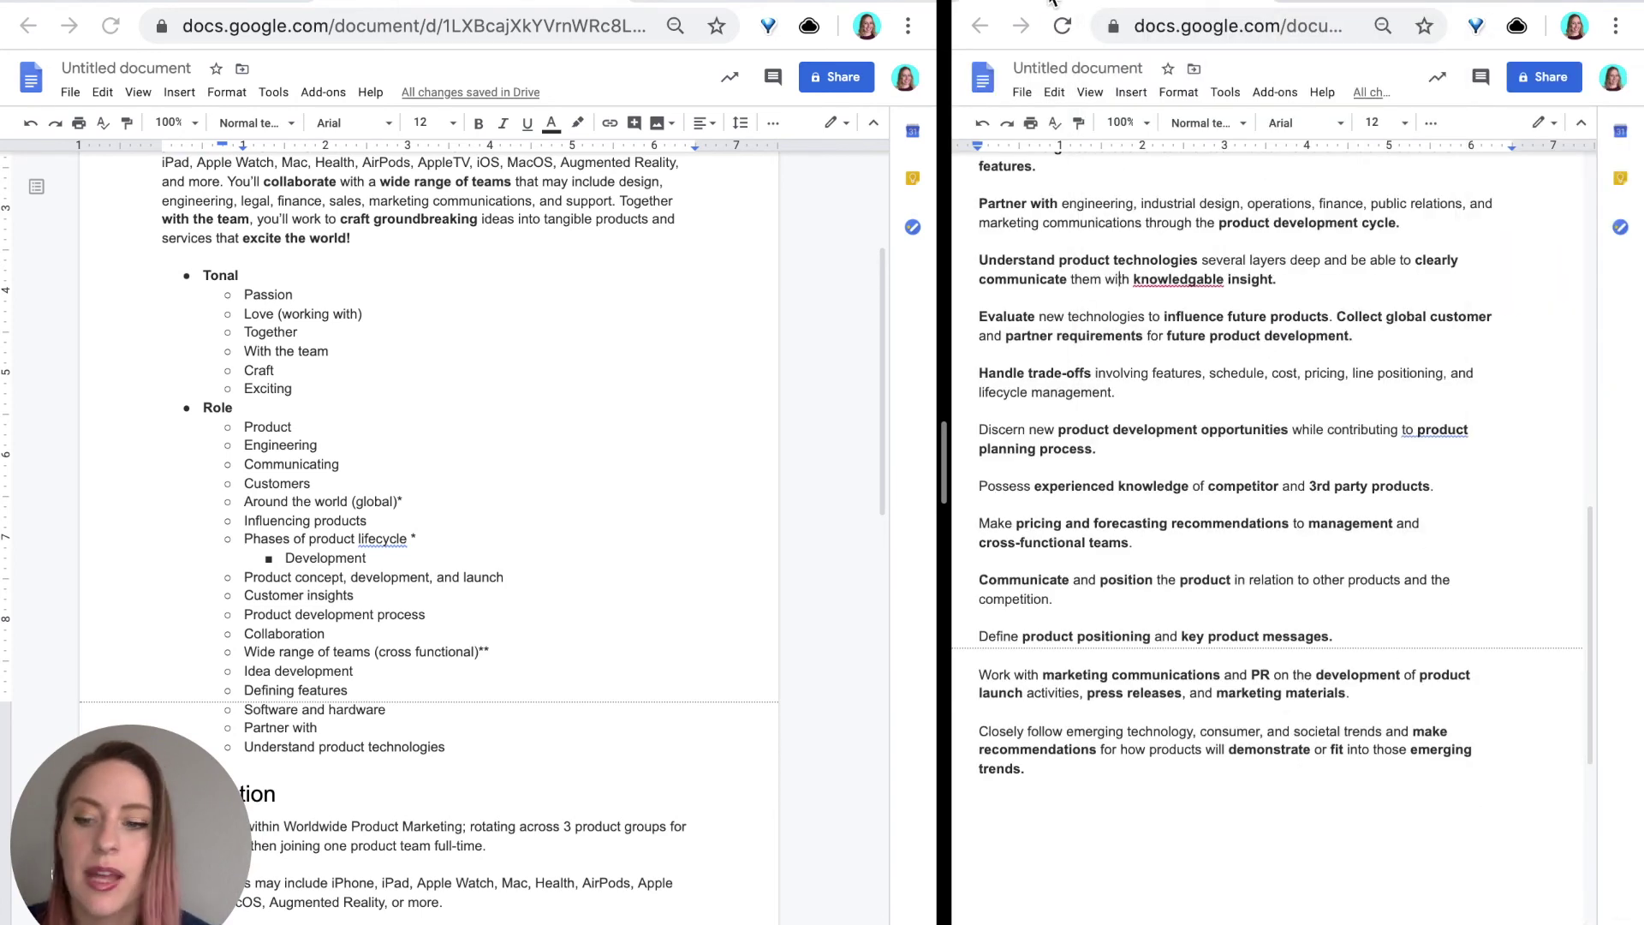